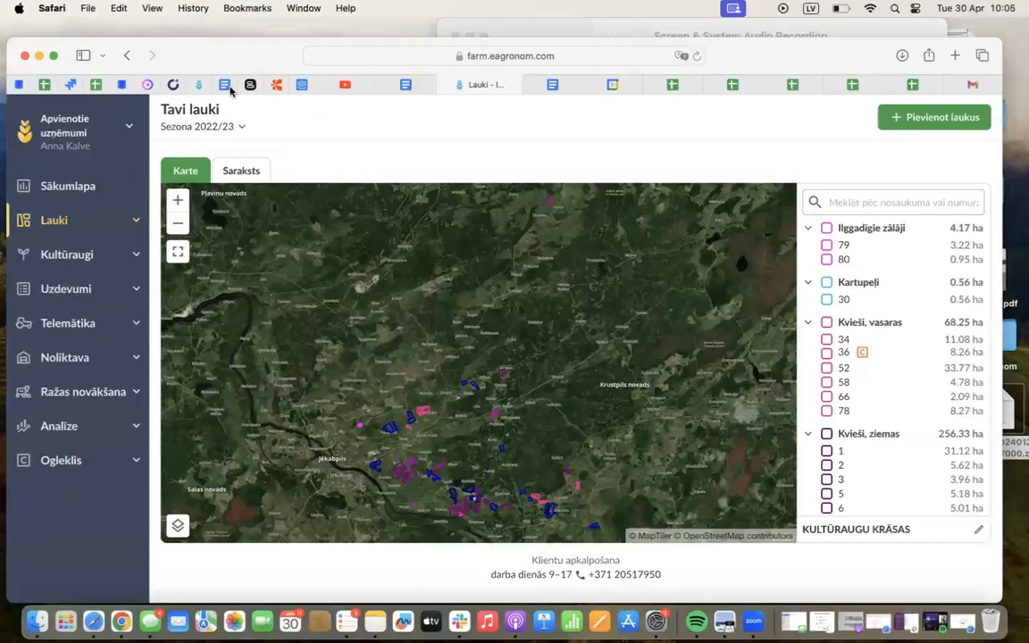
Switch the fields map to season 2023/24
{"action": "left_click_drag", "start_coordinate": [194, 43], "coordinate": [195, 43]}
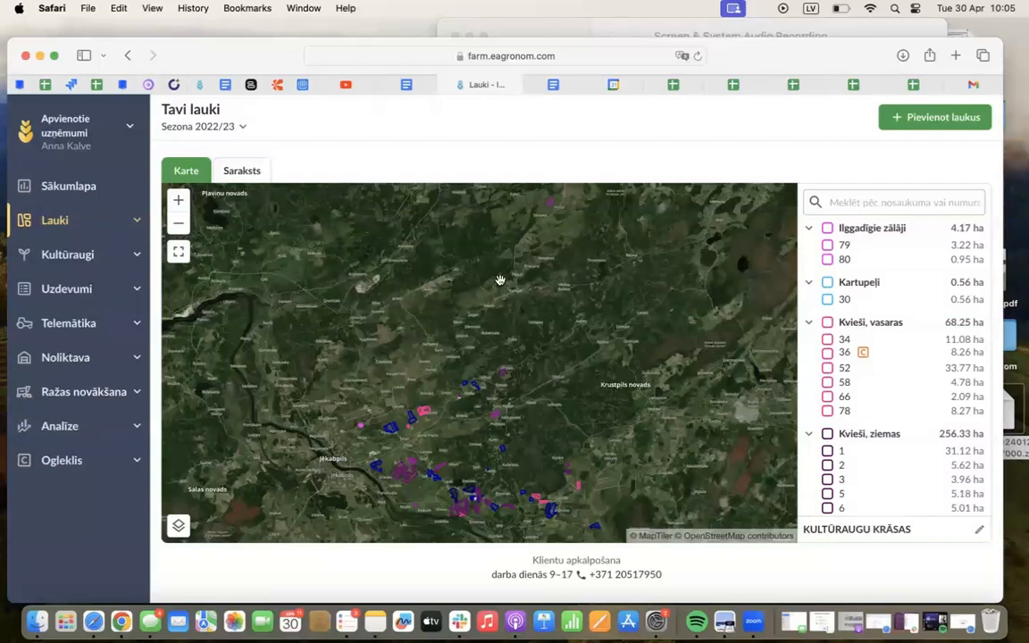
{"action": "left_click_drag", "start_coordinate": [500, 280], "coordinate": [499, 204]}
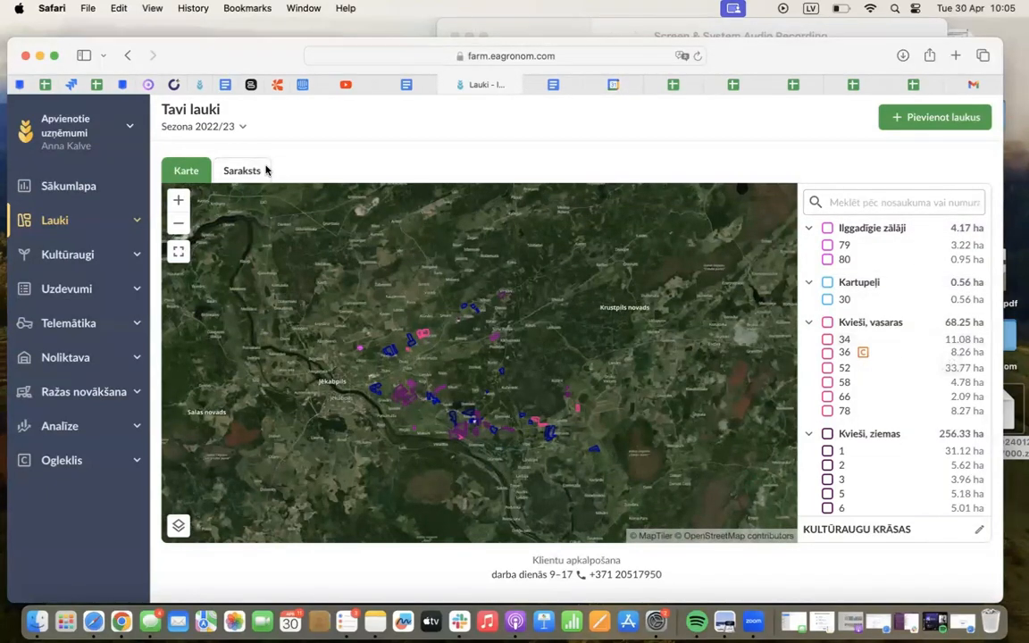
{"action": "left_click", "coordinate": [197, 127]}
{"action": "left_click", "coordinate": [206, 427]}
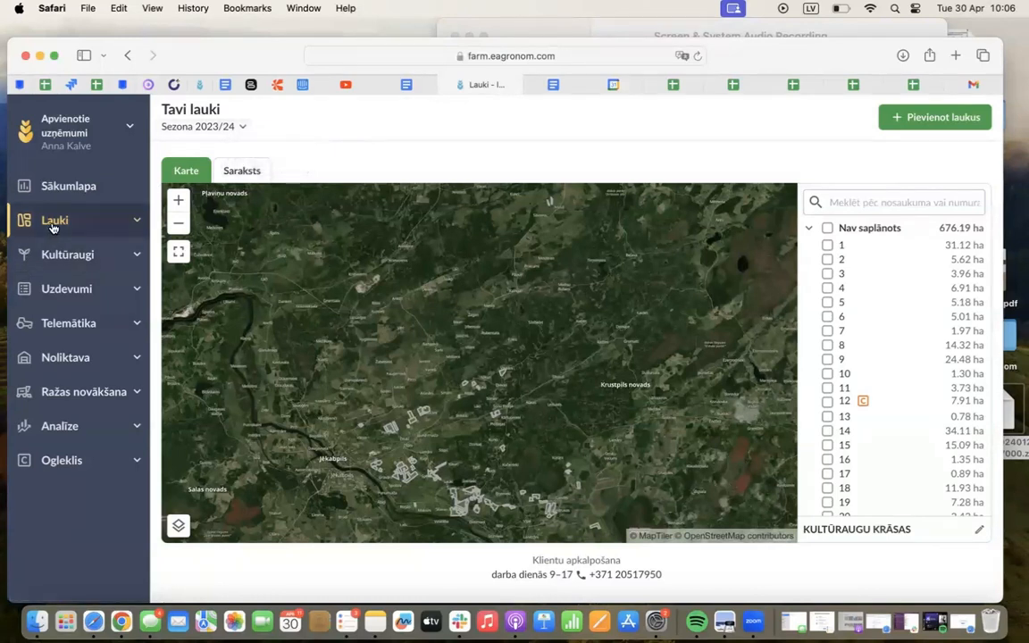
Go to the fields' Imports/eksports page and start the Ievietot laukus shp import
{"action": "left_click", "coordinate": [53, 228]}
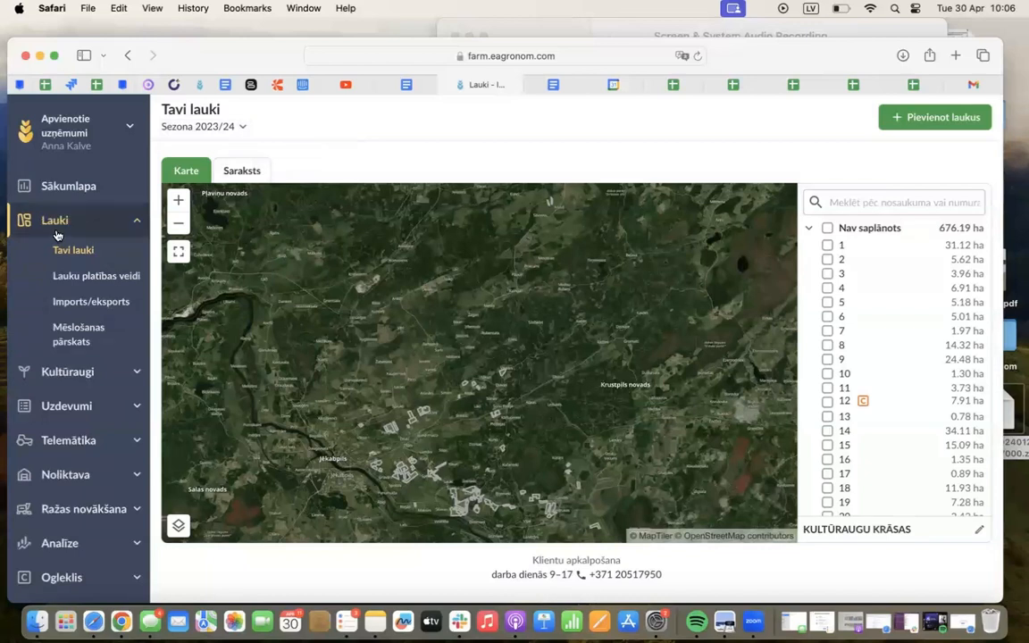
{"action": "left_click", "coordinate": [90, 306]}
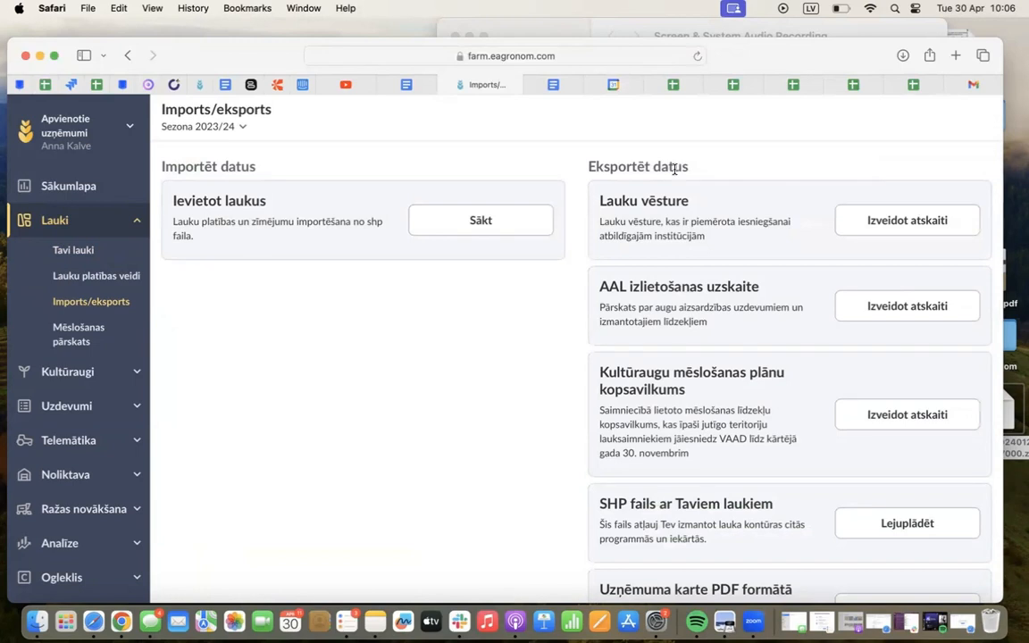
{"action": "scroll", "coordinate": [661, 271], "scroll_direction": "down", "scroll_amount": 2}
{"action": "scroll", "coordinate": [661, 272], "scroll_direction": "up", "scroll_amount": 2}
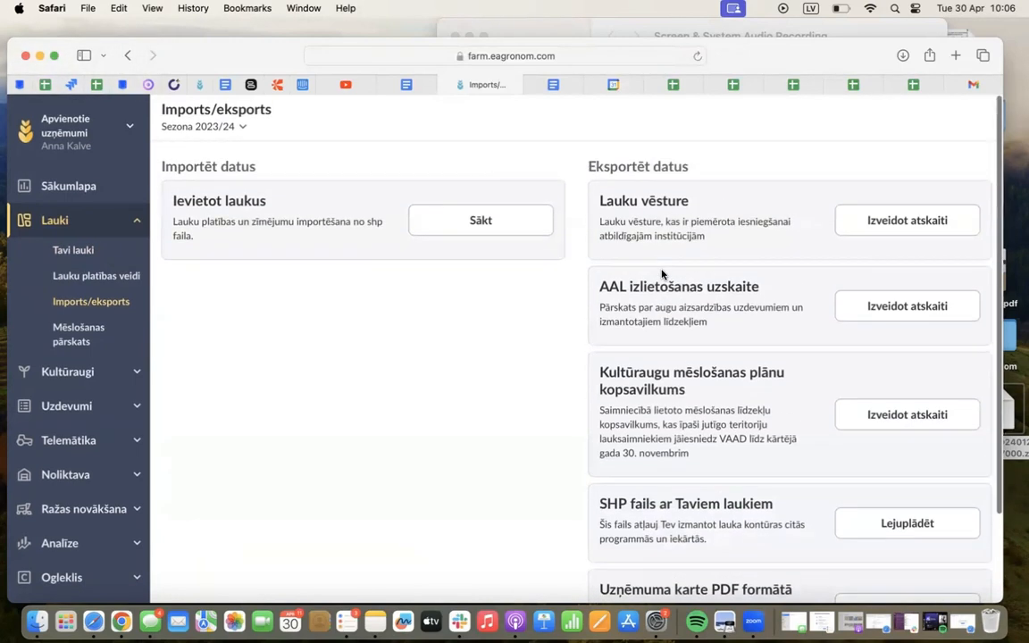
{"action": "left_click", "coordinate": [445, 222]}
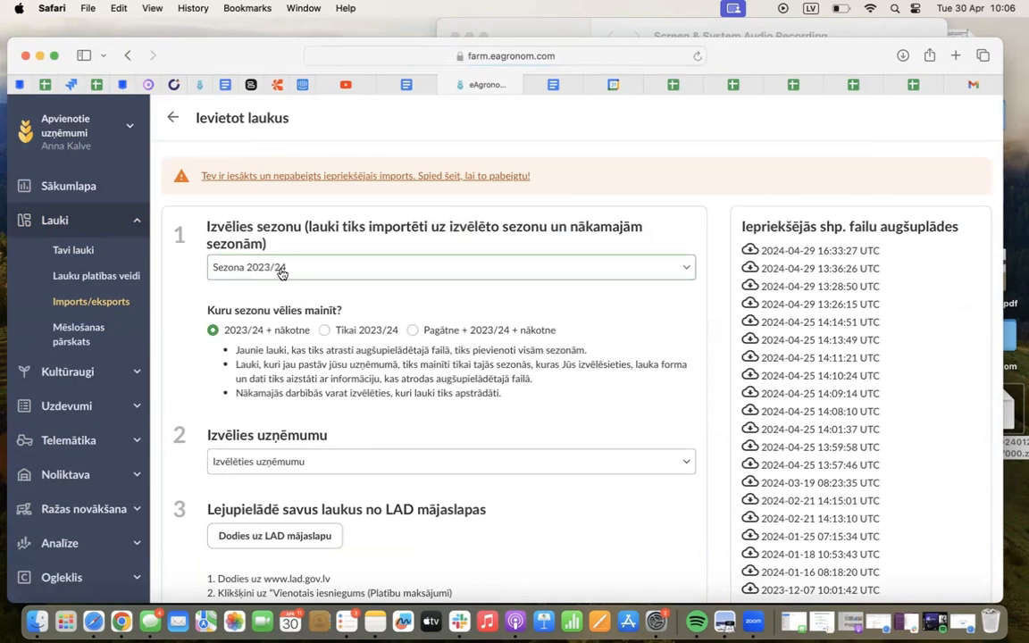
Limit the import to Tikai 2023/24 and choose ZS Ka as the company
{"action": "scroll", "coordinate": [381, 396], "scroll_direction": "down", "scroll_amount": 1}
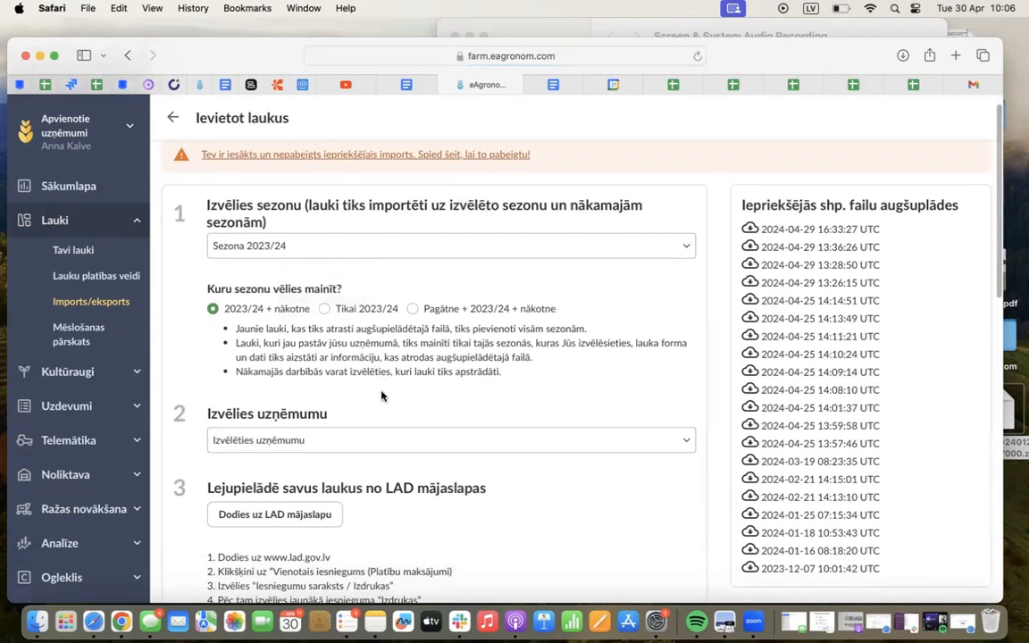
{"action": "left_click", "coordinate": [354, 312]}
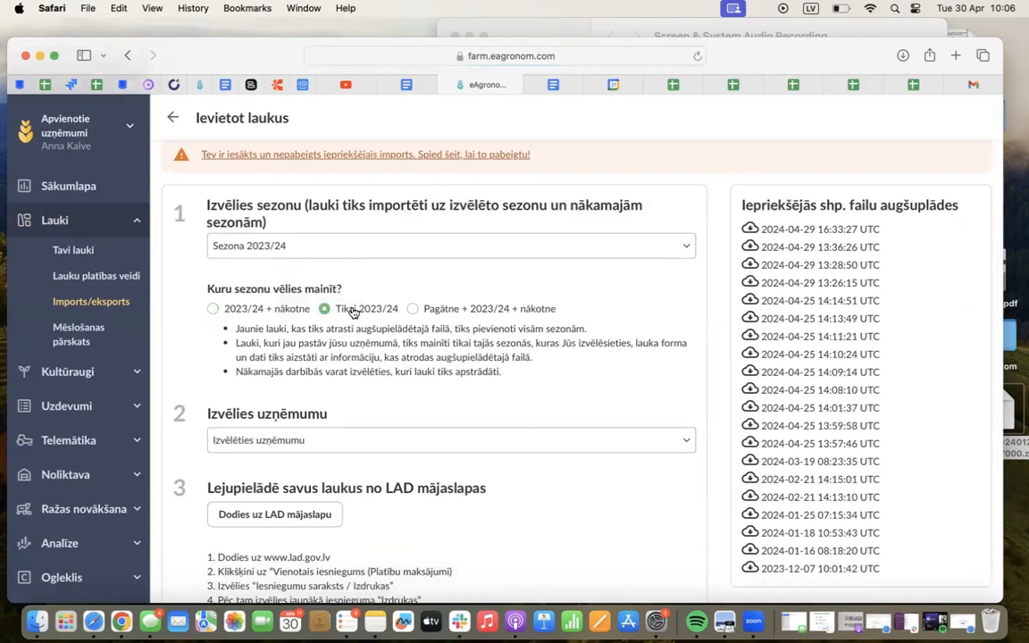
{"action": "scroll", "coordinate": [376, 359], "scroll_direction": "down", "scroll_amount": 2}
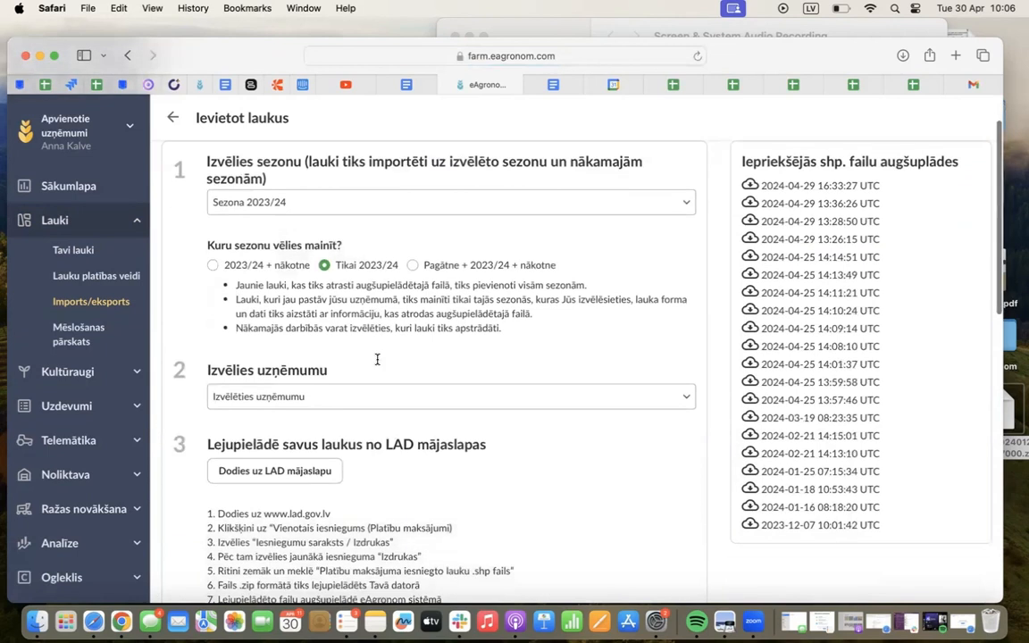
{"action": "left_click", "coordinate": [379, 375]}
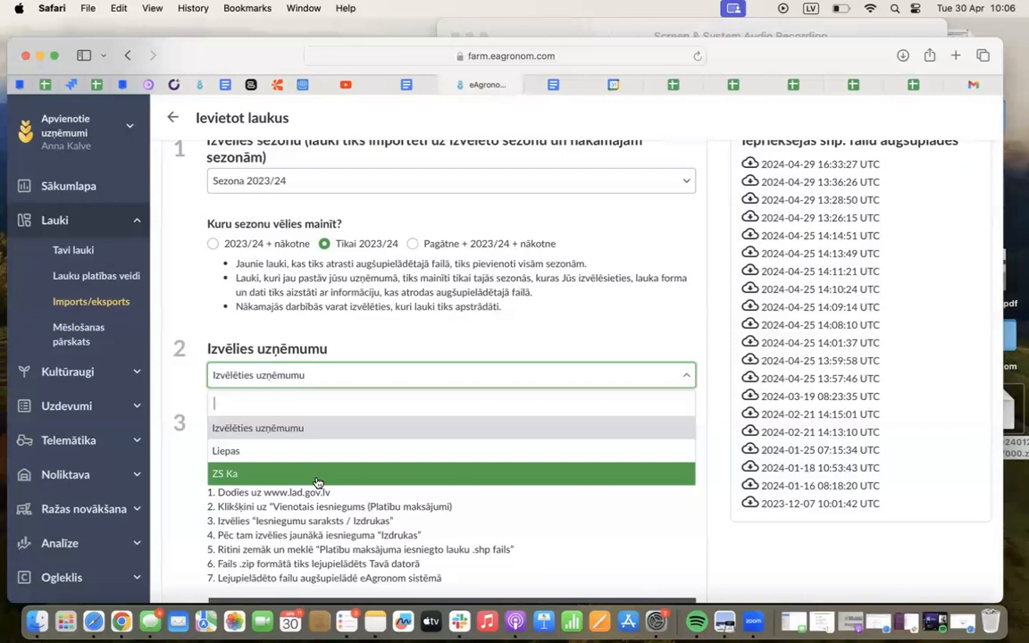
{"action": "left_click", "coordinate": [241, 475]}
Review the instructions and tutorial videos for downloading the field .shp file from the LAD website
{"action": "scroll", "coordinate": [253, 479], "scroll_direction": "down", "scroll_amount": 5}
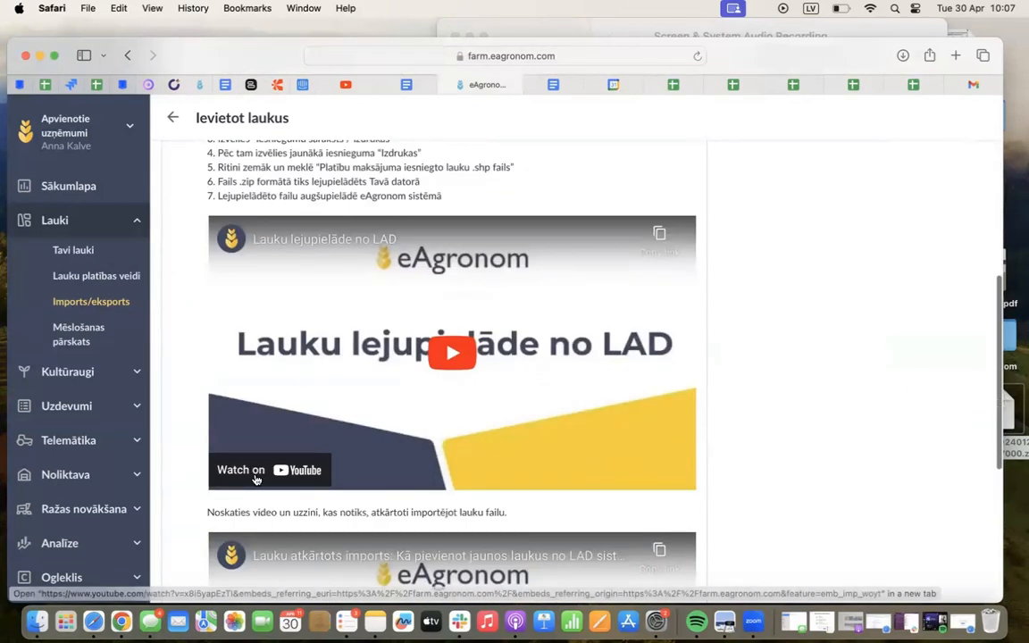
{"action": "scroll", "coordinate": [255, 480], "scroll_direction": "down", "scroll_amount": 4}
{"action": "scroll", "coordinate": [255, 480], "scroll_direction": "up", "scroll_amount": 3}
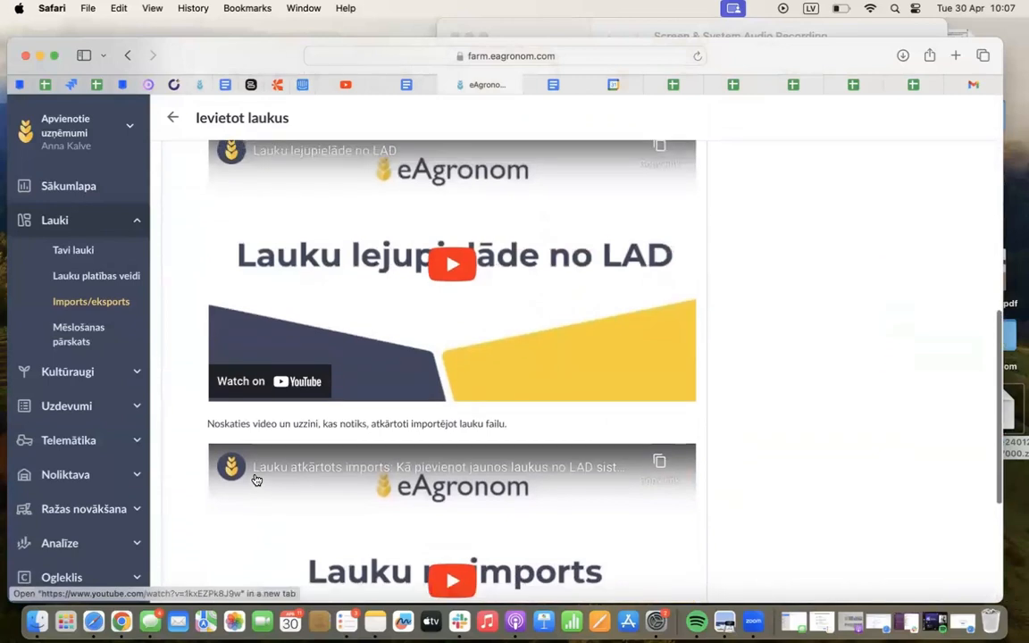
{"action": "scroll", "coordinate": [256, 479], "scroll_direction": "up", "scroll_amount": 1}
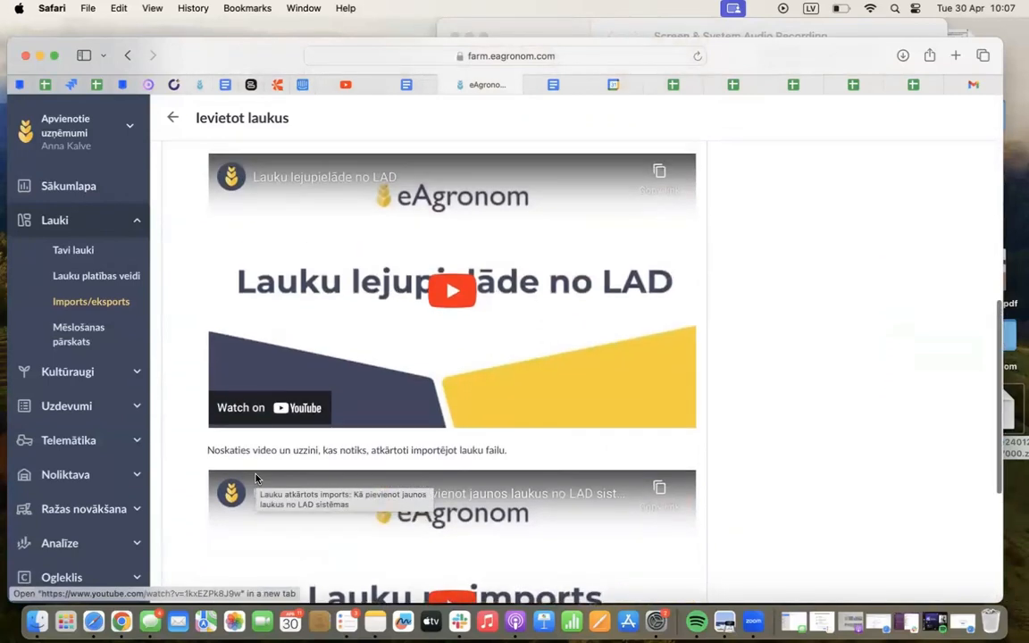
{"action": "scroll", "coordinate": [255, 478], "scroll_direction": "up", "scroll_amount": 5}
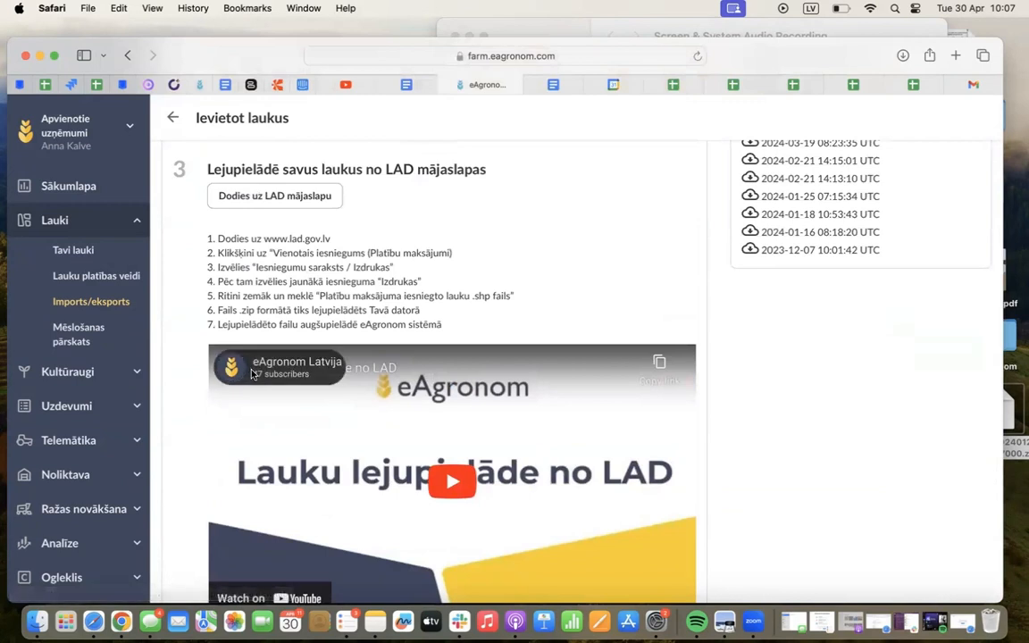
{"action": "scroll", "coordinate": [385, 393], "scroll_direction": "down", "scroll_amount": 2}
{"action": "scroll", "coordinate": [385, 393], "scroll_direction": "down", "scroll_amount": 7}
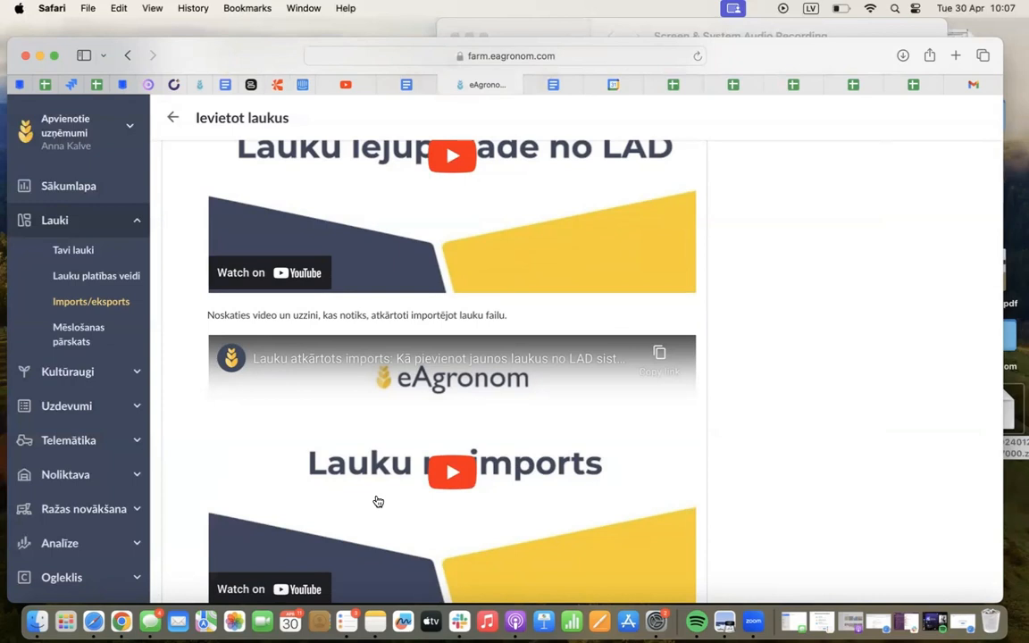
{"action": "scroll", "coordinate": [378, 501], "scroll_direction": "up", "scroll_amount": 3}
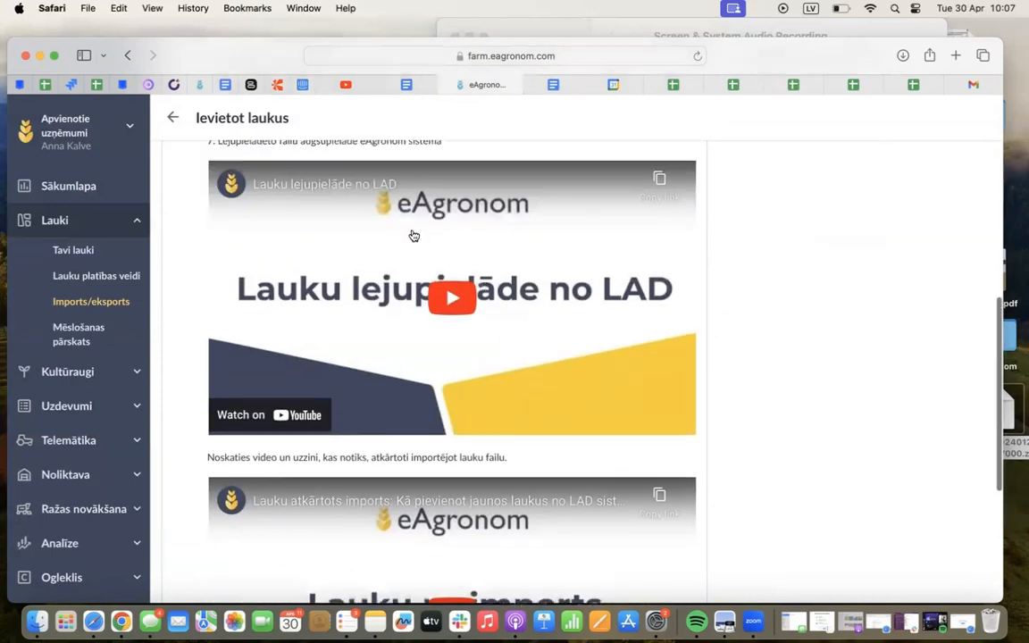
{"action": "scroll", "coordinate": [454, 277], "scroll_direction": "down", "scroll_amount": 2}
{"action": "scroll", "coordinate": [454, 277], "scroll_direction": "down", "scroll_amount": 3}
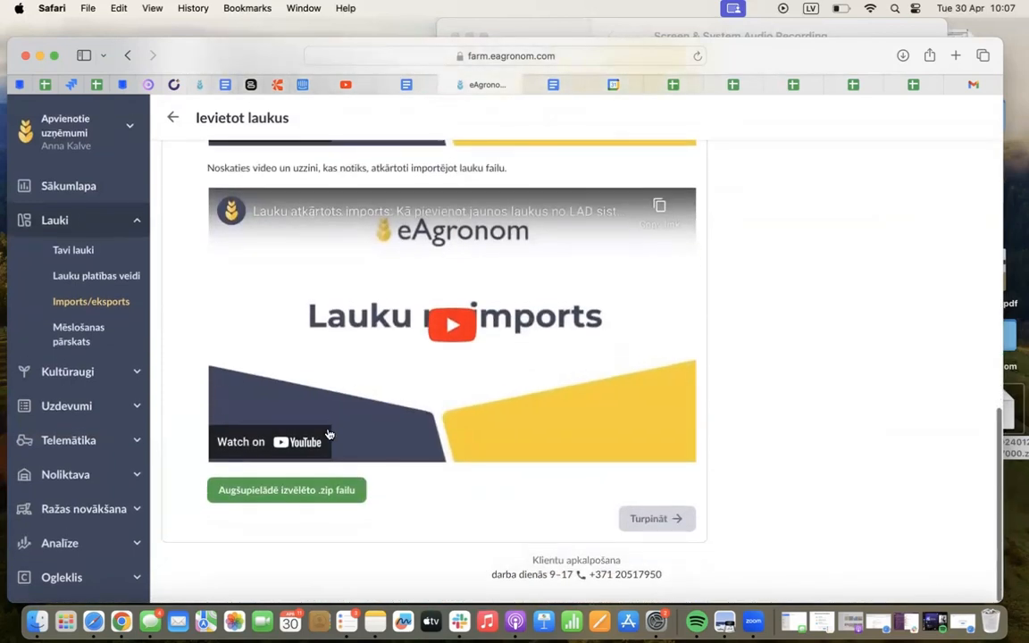
{"action": "scroll", "coordinate": [299, 494], "scroll_direction": "up", "scroll_amount": 8}
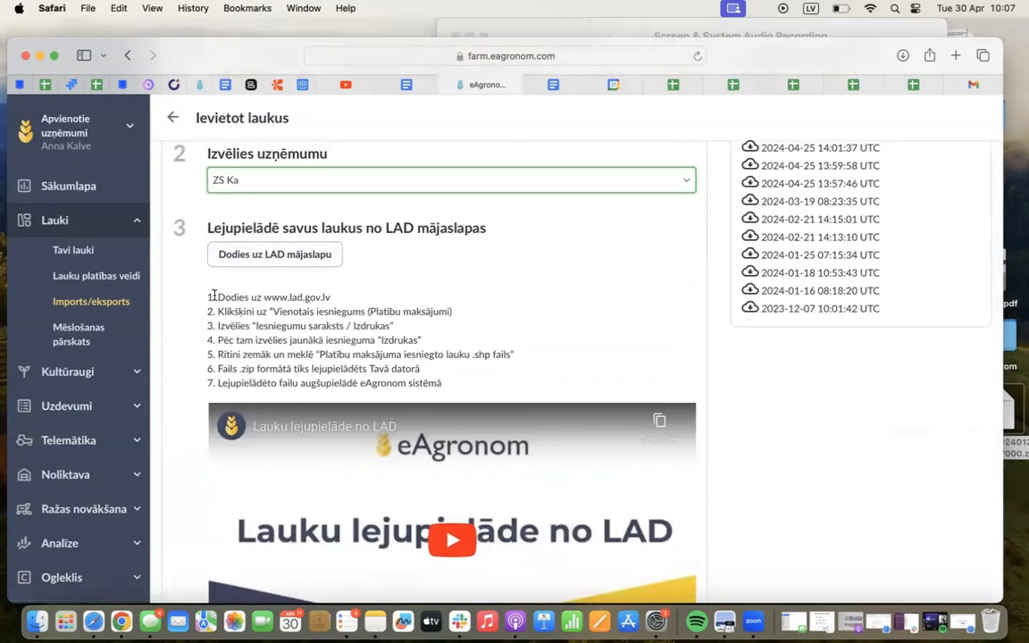
{"action": "left_click_drag", "start_coordinate": [269, 312], "coordinate": [455, 310]}
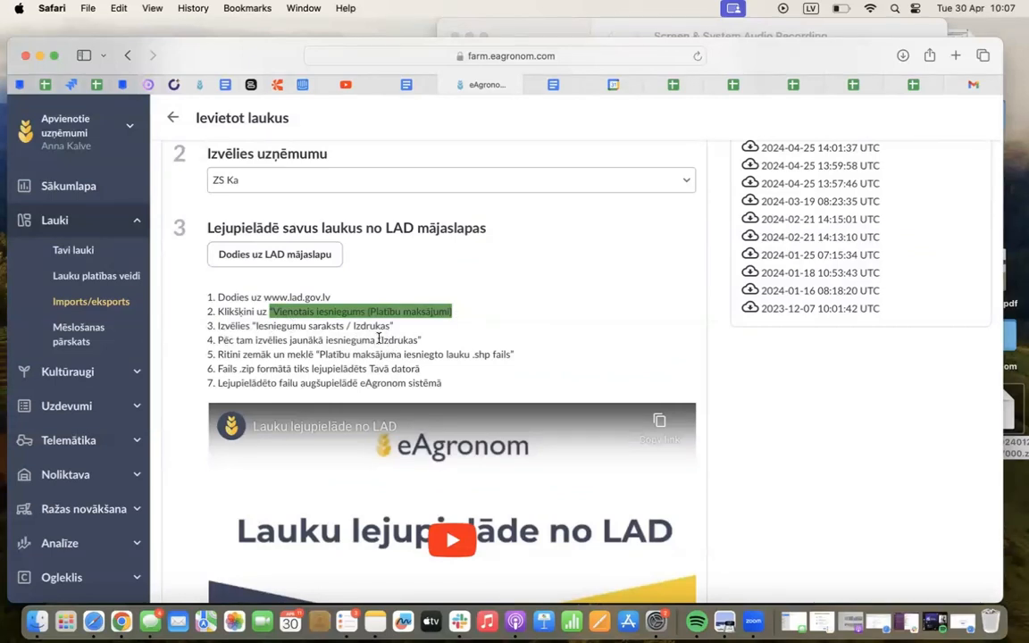
{"action": "left_click_drag", "start_coordinate": [377, 341], "coordinate": [432, 344]}
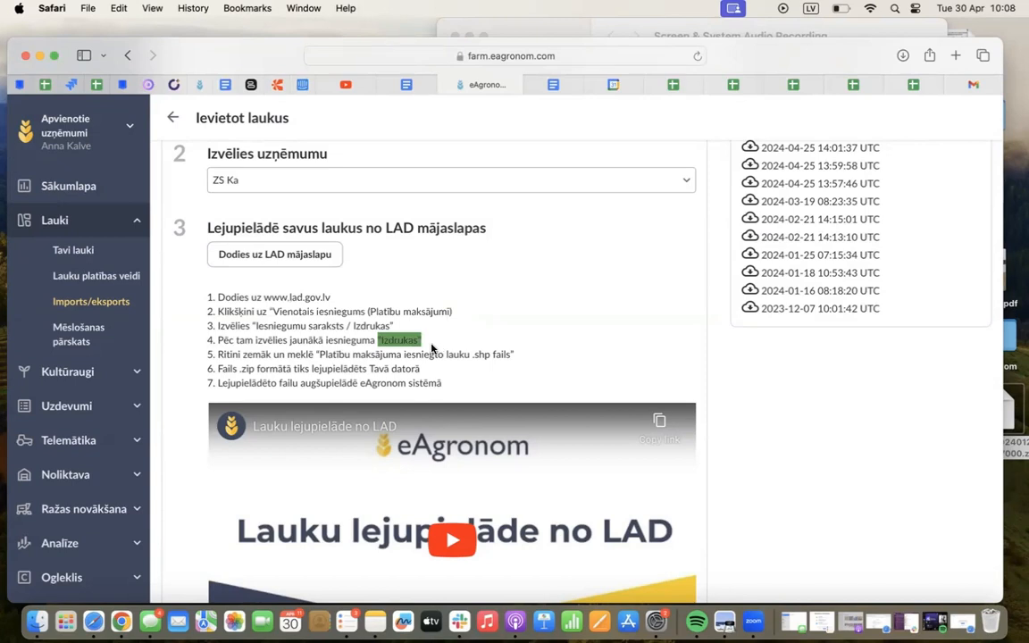
{"action": "left_click_drag", "start_coordinate": [317, 355], "coordinate": [516, 360]}
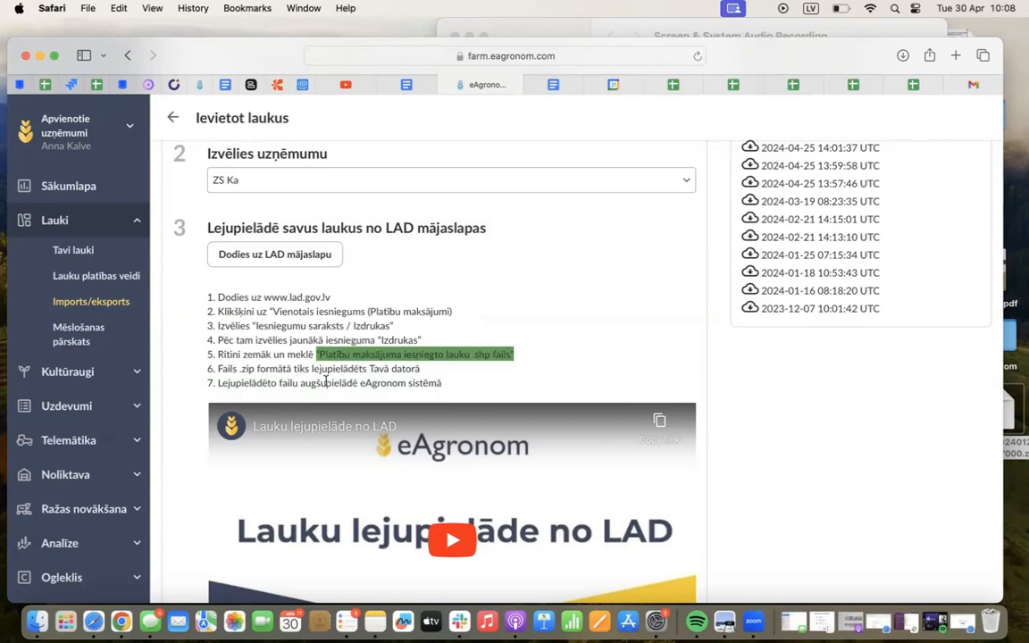
Upload export_20240125_091339877000.zip from the Desktop as the field file and continue to the import's field selection
{"action": "scroll", "coordinate": [340, 348], "scroll_direction": "down", "scroll_amount": 1}
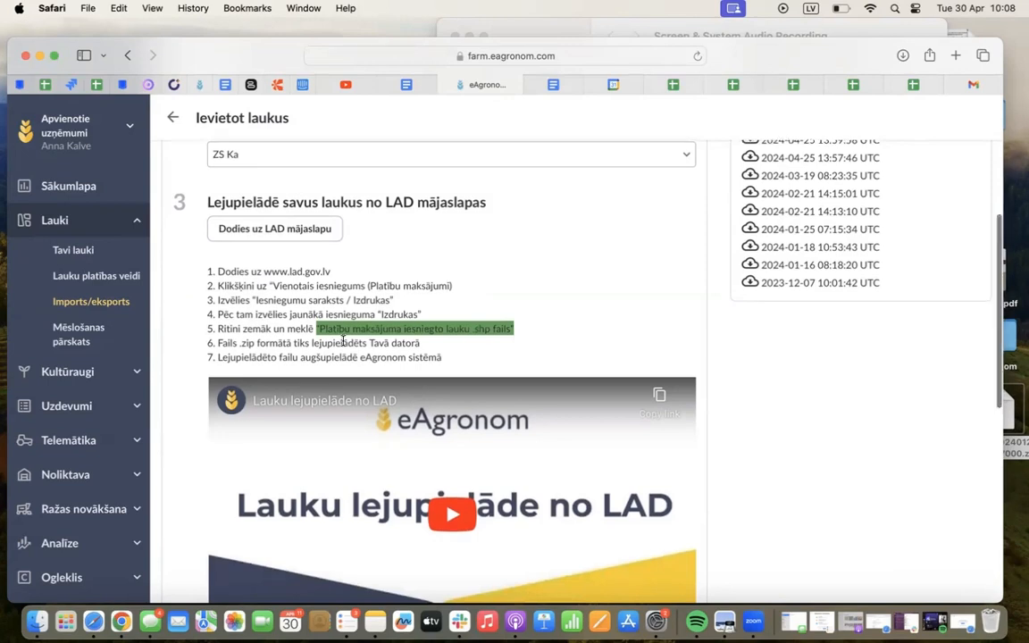
{"action": "scroll", "coordinate": [343, 341], "scroll_direction": "down", "scroll_amount": 10}
{"action": "scroll", "coordinate": [343, 345], "scroll_direction": "down", "scroll_amount": 2}
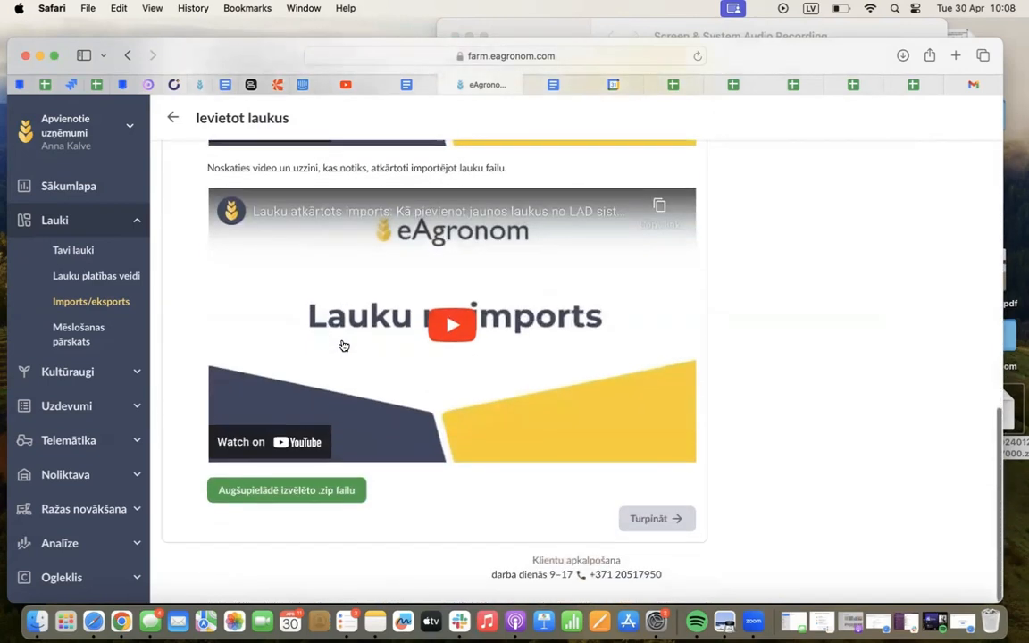
{"action": "left_click", "coordinate": [282, 491]}
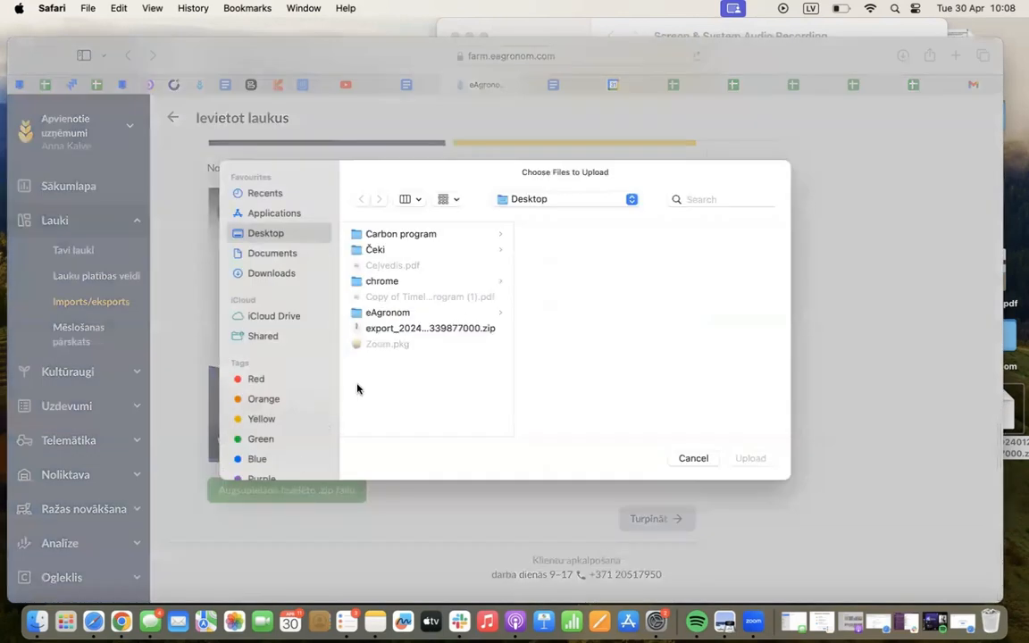
{"action": "left_click", "coordinate": [430, 329]}
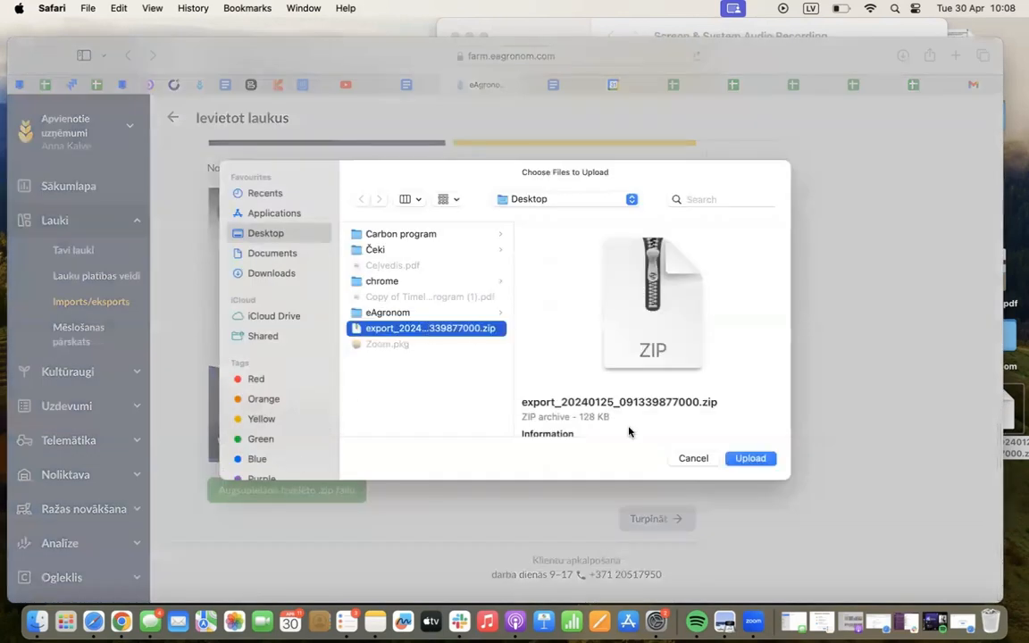
{"action": "left_click", "coordinate": [739, 457]}
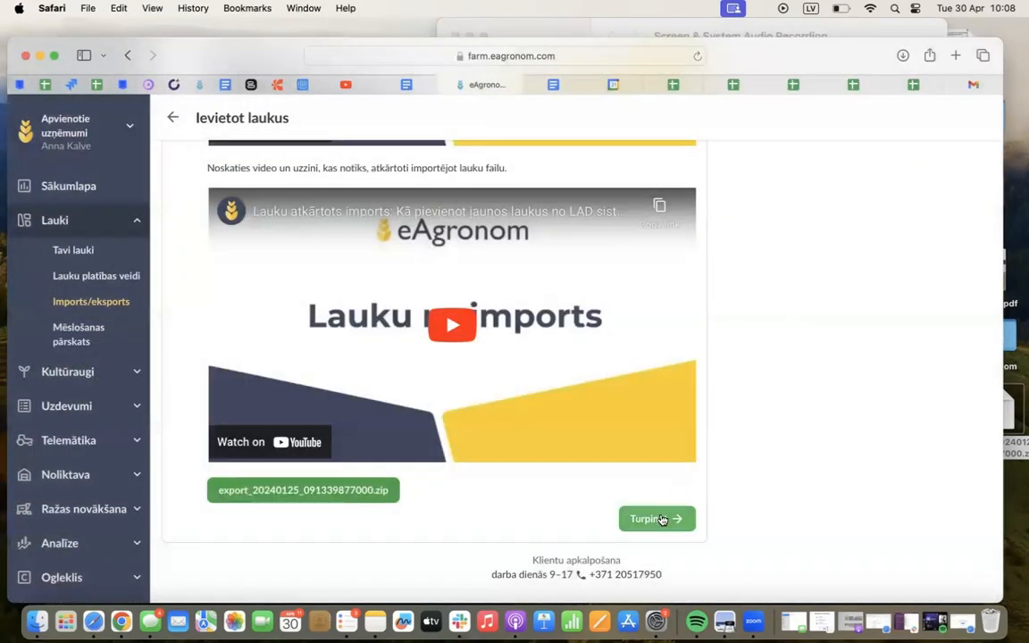
{"action": "left_click", "coordinate": [660, 519]}
{"action": "left_click", "coordinate": [637, 350]}
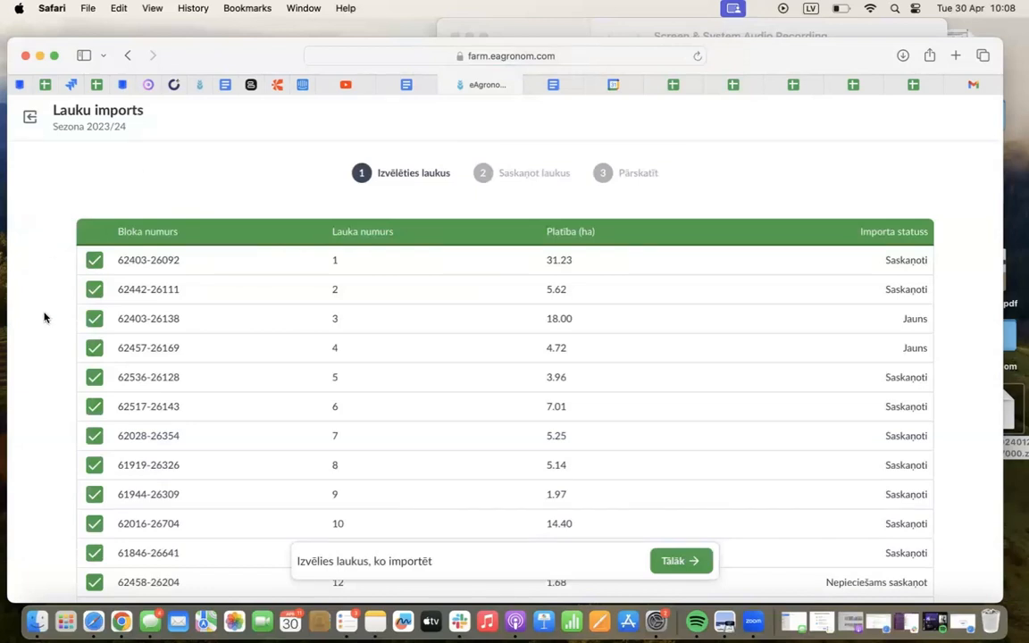
Exclude fields 1, 2, 3, 4 and 8 from the list of fields to import
{"action": "scroll", "coordinate": [44, 317], "scroll_direction": "down", "scroll_amount": 1}
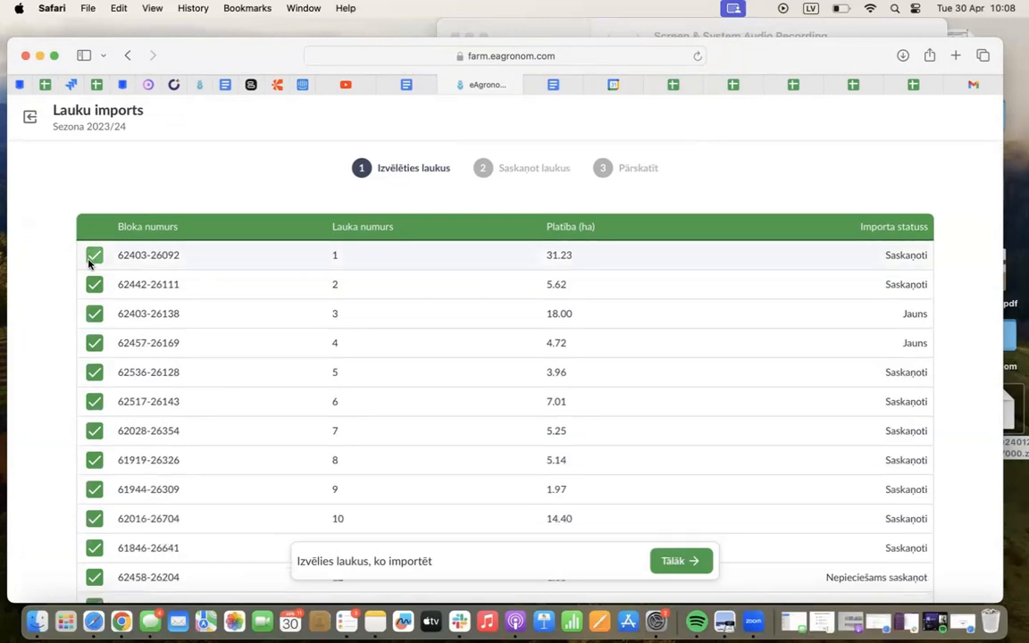
{"action": "left_click", "coordinate": [90, 259]}
{"action": "left_click", "coordinate": [92, 287]}
{"action": "left_click", "coordinate": [93, 315]}
{"action": "left_click", "coordinate": [93, 343]}
{"action": "left_click", "coordinate": [94, 461]}
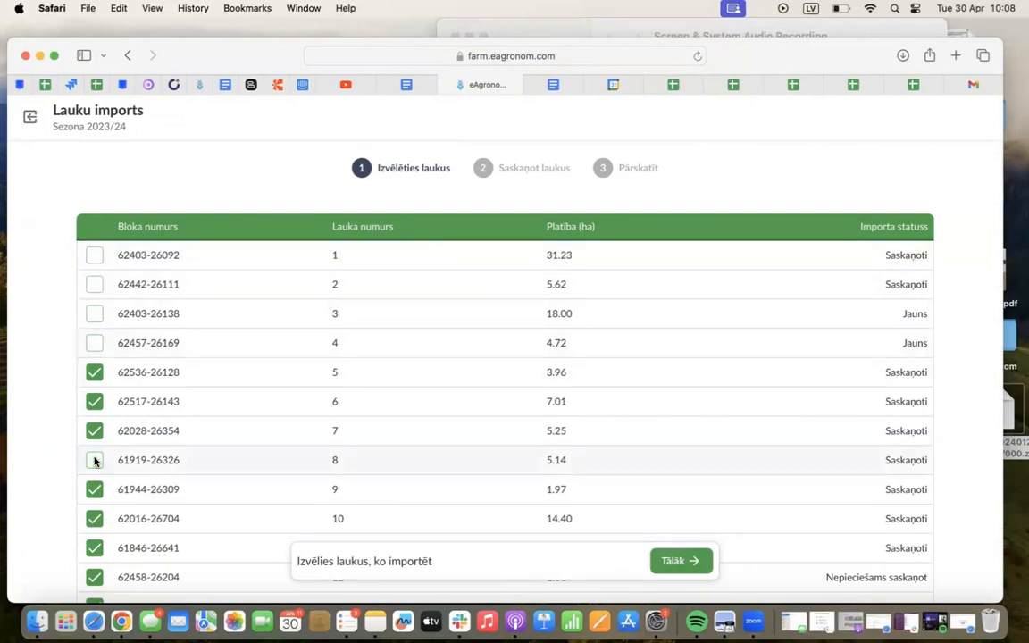
Include fields 8, 4, 3, 2 and 1 in the import again
{"action": "left_click", "coordinate": [95, 460]}
{"action": "left_click", "coordinate": [94, 343]}
{"action": "left_click", "coordinate": [93, 312]}
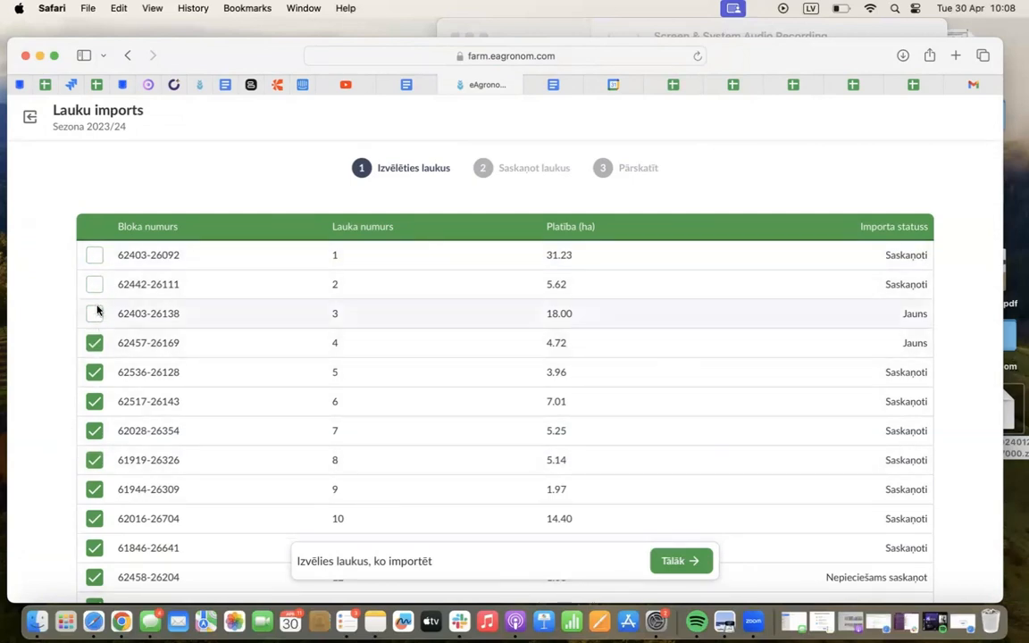
{"action": "left_click", "coordinate": [95, 284]}
{"action": "left_click", "coordinate": [95, 256]}
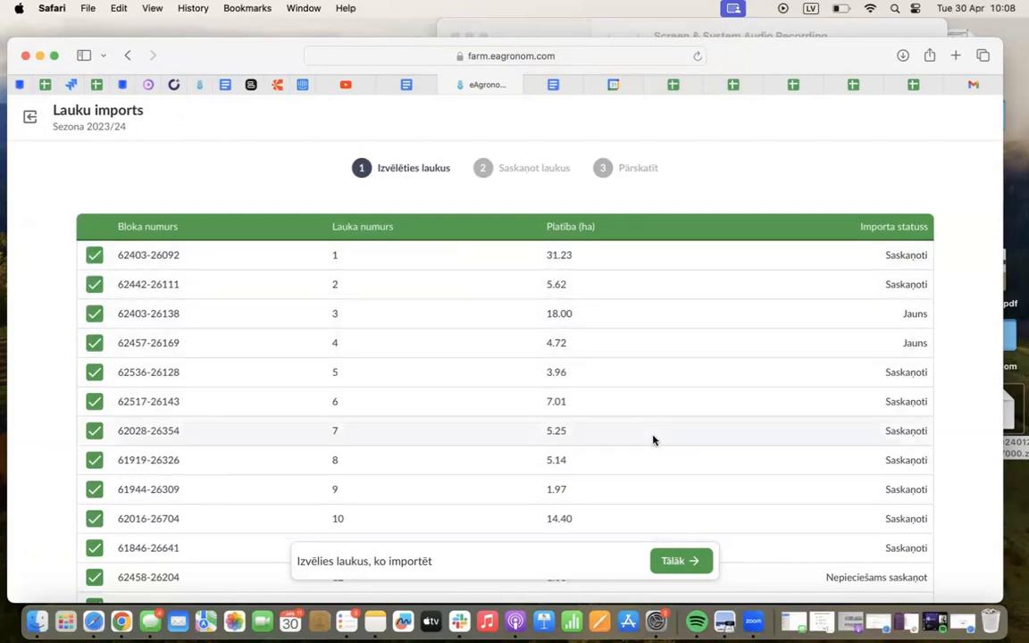
Continue to field matching, match existing field 10 (1.3 ha) with imported field 12 (1.68 ha), and save the match
{"action": "left_click", "coordinate": [672, 564]}
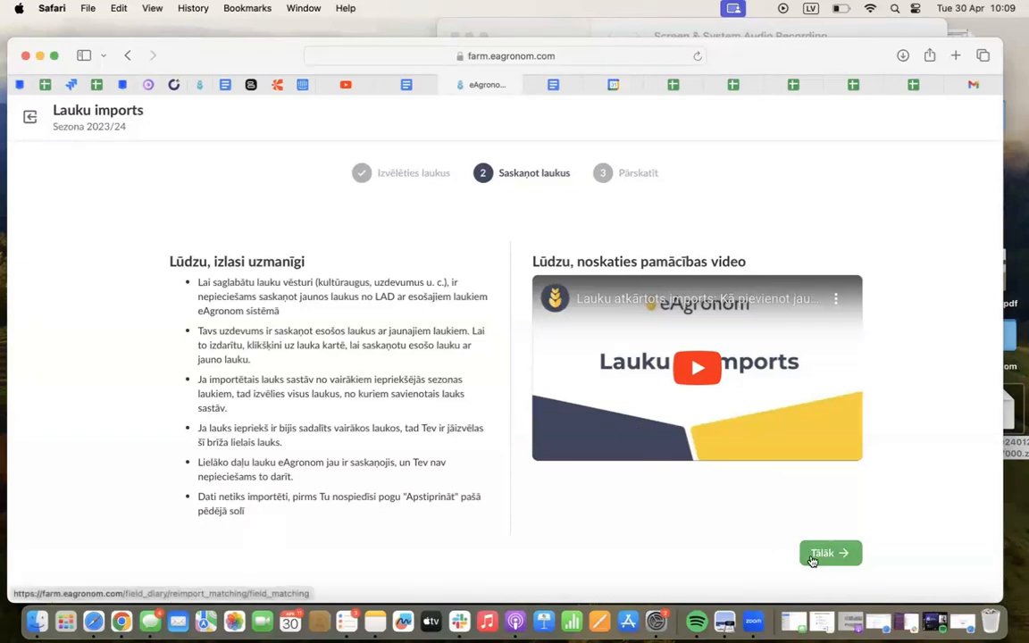
{"action": "left_click", "coordinate": [817, 559]}
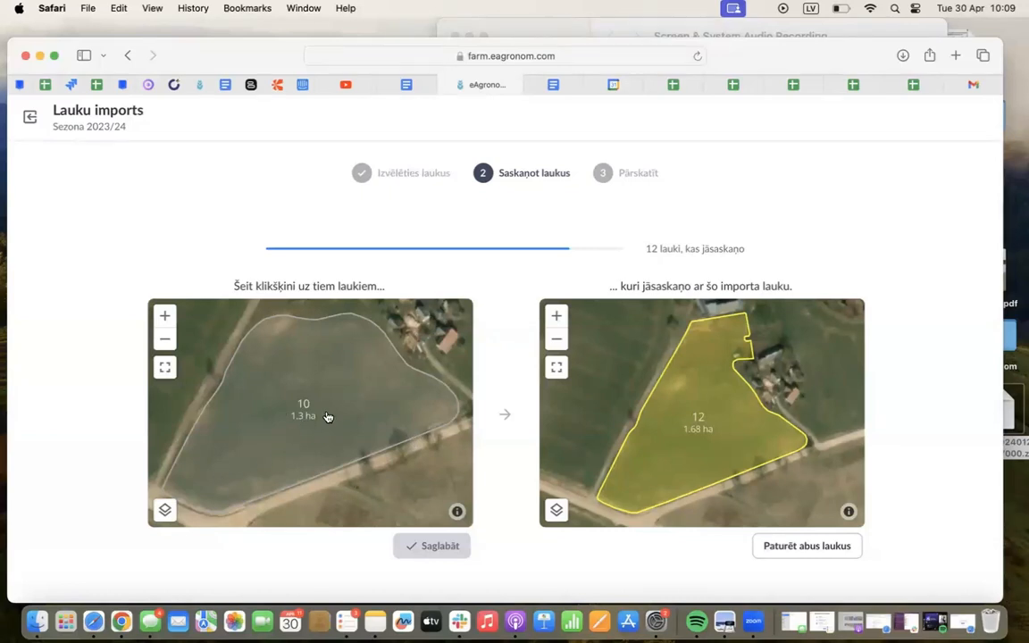
{"action": "left_click", "coordinate": [339, 411]}
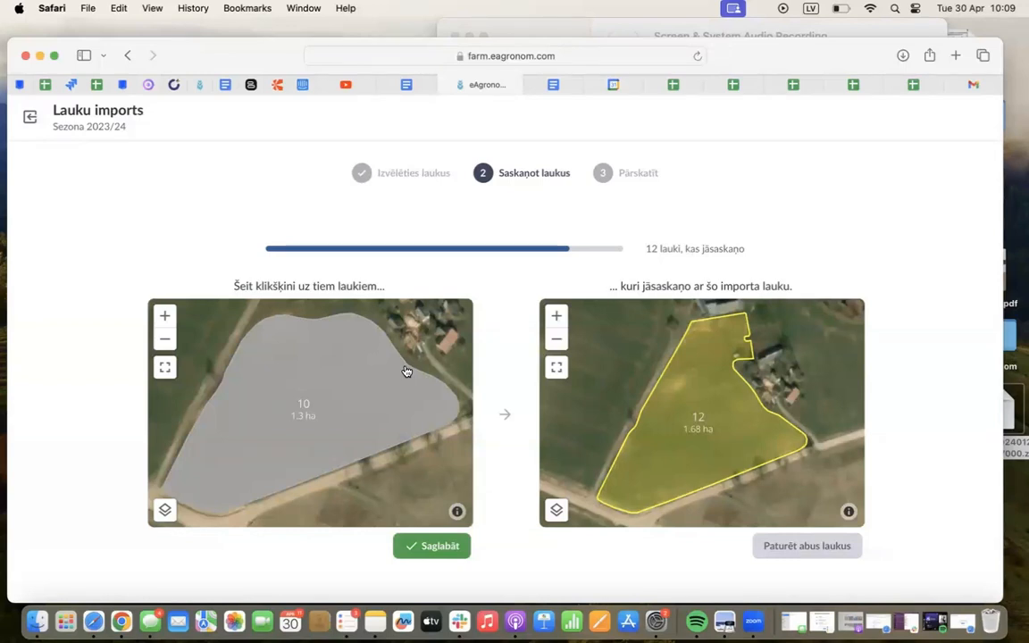
{"action": "left_click", "coordinate": [433, 546]}
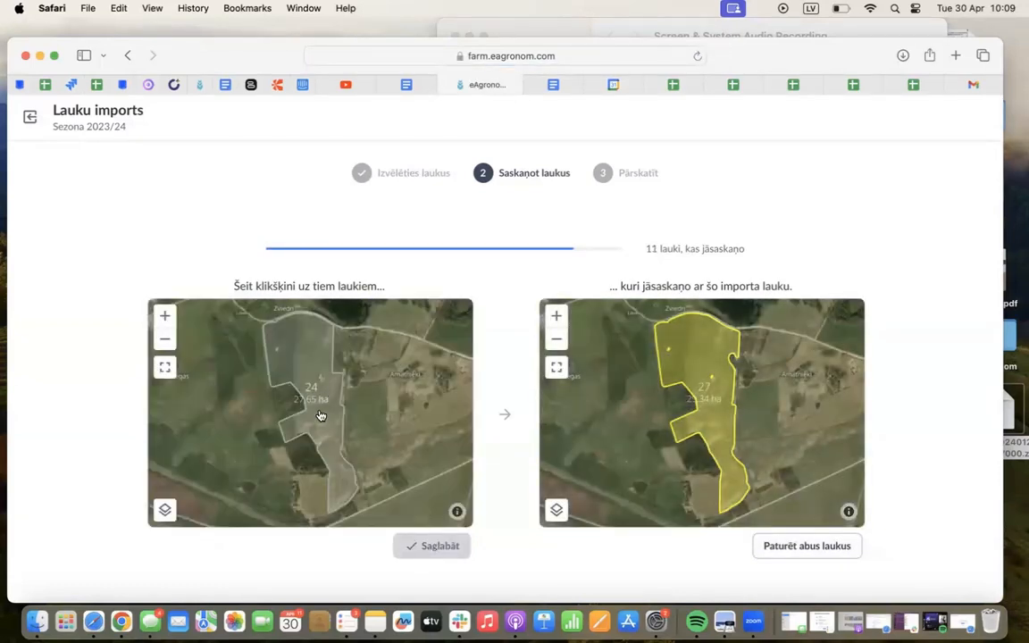
Match existing field 24 (27.65 ha) with imported field 27 and save the match
{"action": "left_click", "coordinate": [321, 416]}
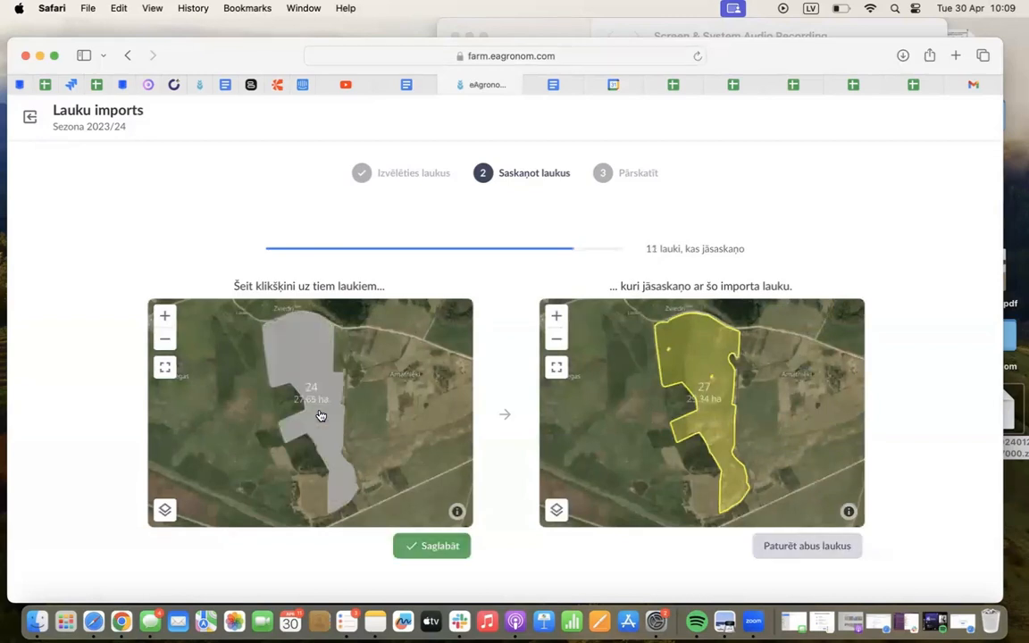
{"action": "left_click", "coordinate": [413, 544]}
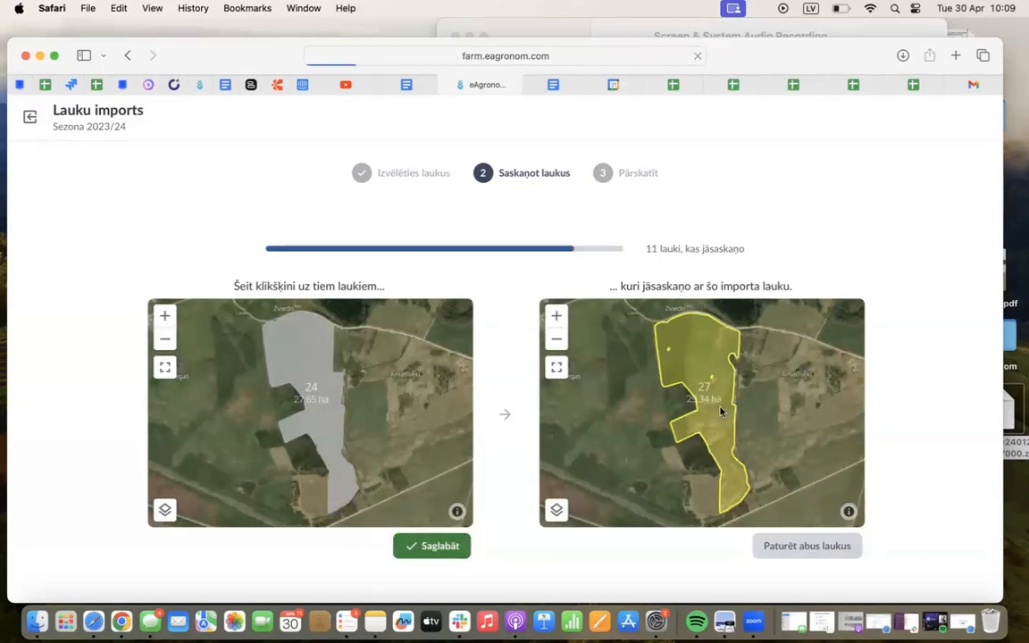
{"action": "left_click", "coordinate": [432, 547]}
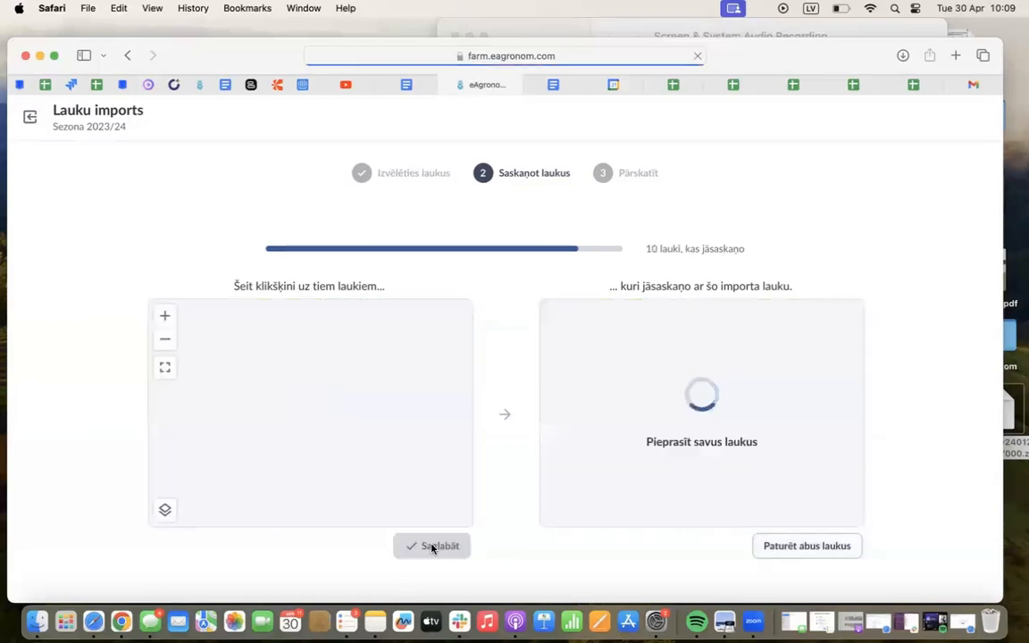
Match the next two existing fields with their overlapping imported fields and save each match
{"action": "left_click", "coordinate": [317, 427]}
{"action": "left_click", "coordinate": [426, 546]}
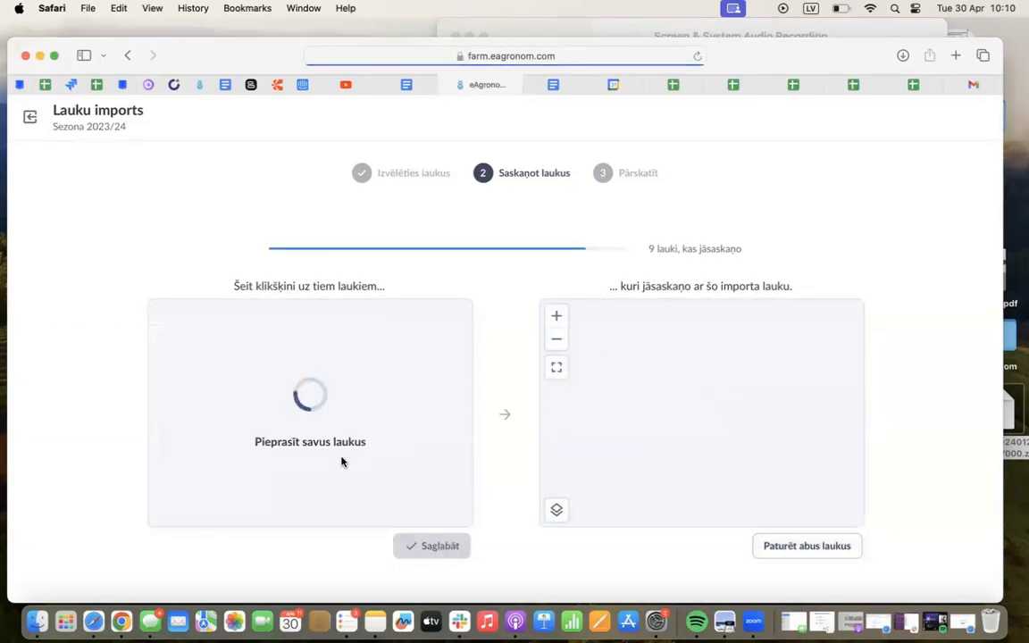
{"action": "left_click", "coordinate": [300, 422]}
{"action": "left_click", "coordinate": [431, 547]}
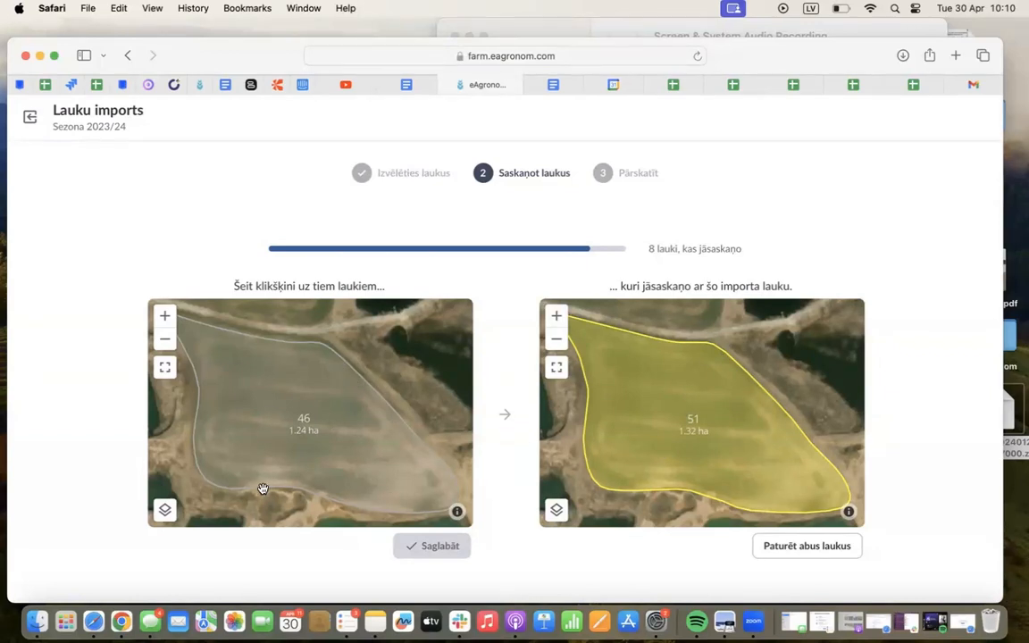
Match existing field 46 with imported field 51 and existing field 52 with imported field 57, saving both matches
{"action": "left_click", "coordinate": [341, 402]}
{"action": "left_click", "coordinate": [436, 543]}
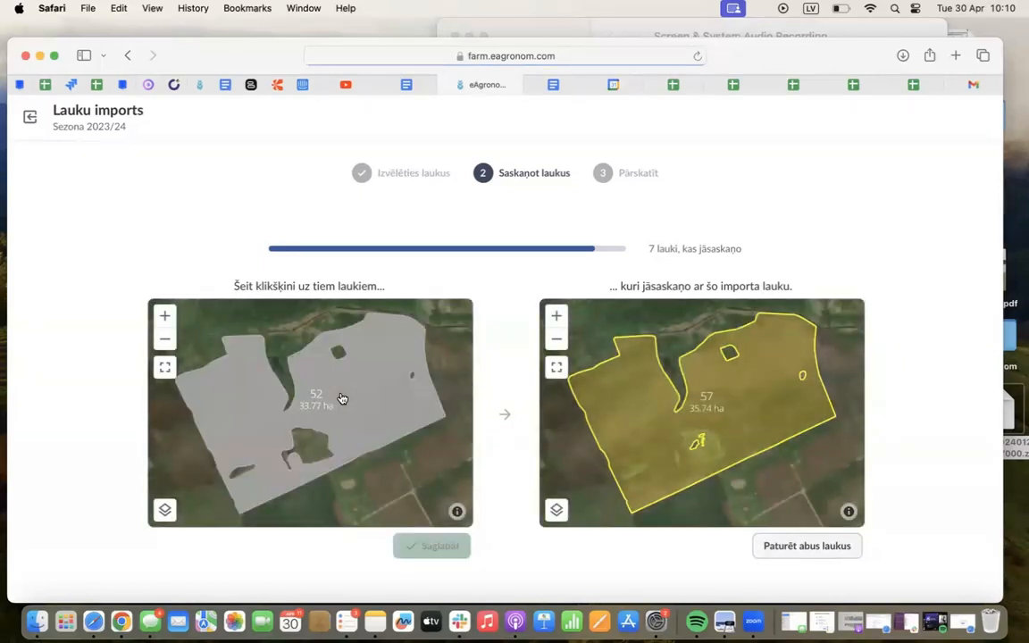
{"action": "left_click", "coordinate": [341, 398]}
{"action": "left_click", "coordinate": [429, 543]}
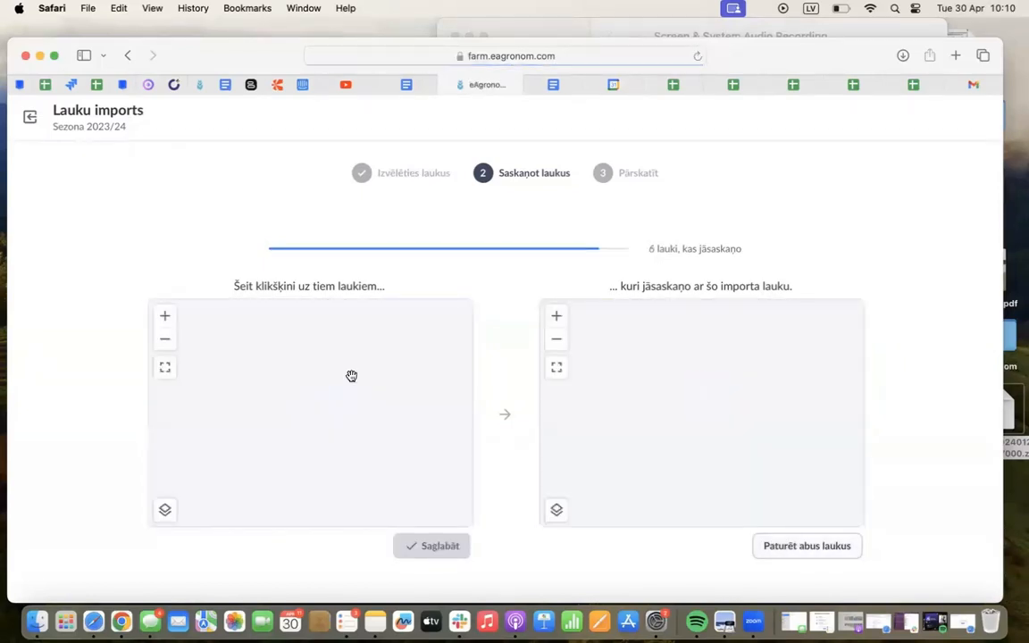
Match existing field 60 with imported field 65 and existing field 63 with imported field 69, saving both matches
{"action": "left_click", "coordinate": [344, 402]}
{"action": "left_click", "coordinate": [414, 553]}
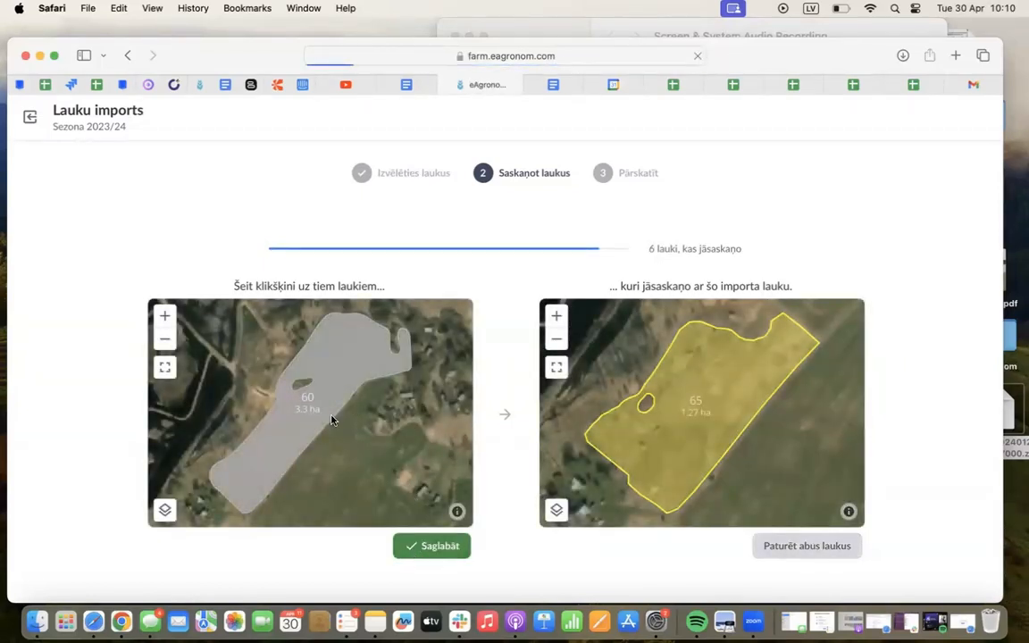
{"action": "left_click", "coordinate": [339, 360]}
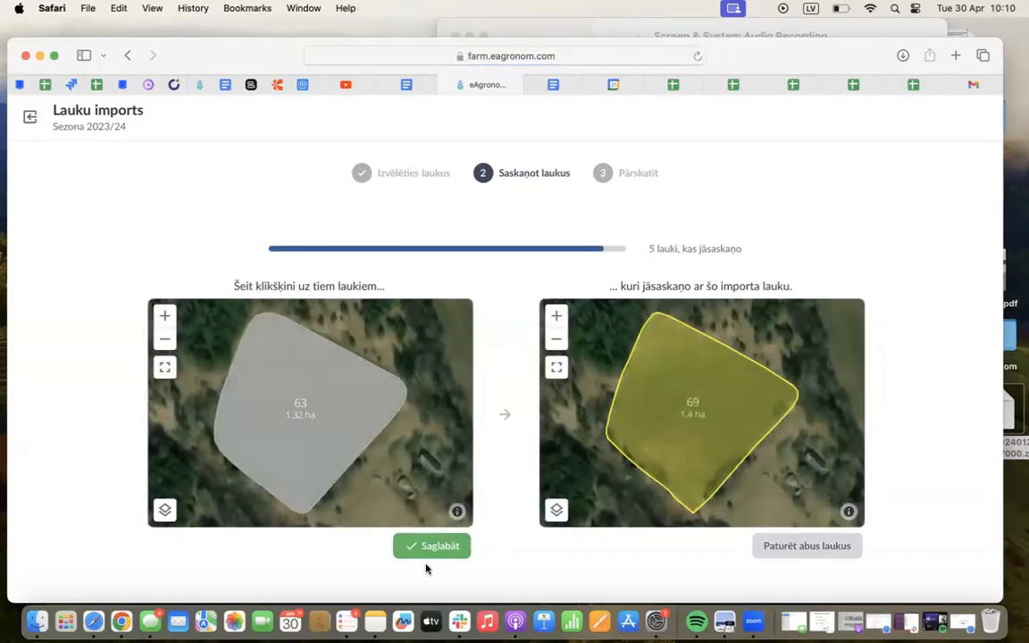
{"action": "left_click", "coordinate": [416, 546]}
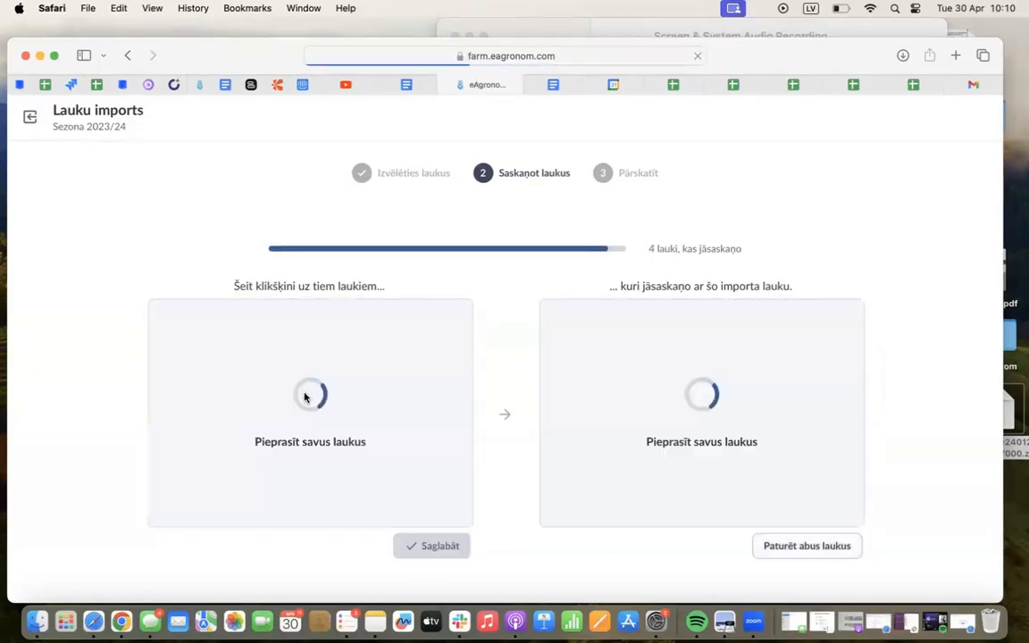
Save the match for the next field pair, and match existing field 68 with imported field 74
{"action": "left_click", "coordinate": [302, 410]}
{"action": "left_click", "coordinate": [427, 544]}
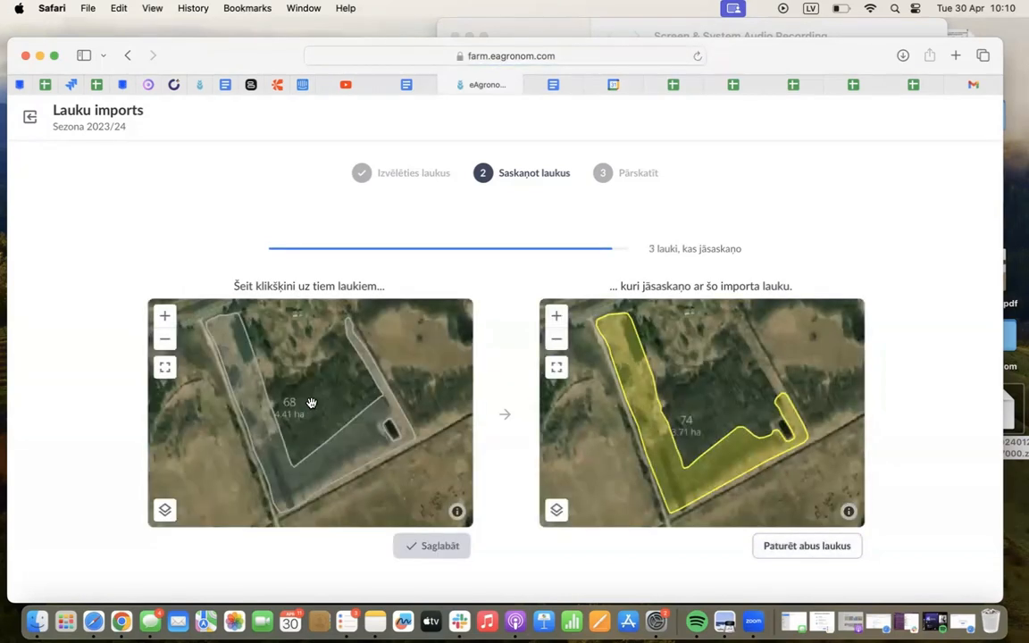
{"action": "left_click", "coordinate": [308, 445]}
{"action": "left_click", "coordinate": [420, 544]}
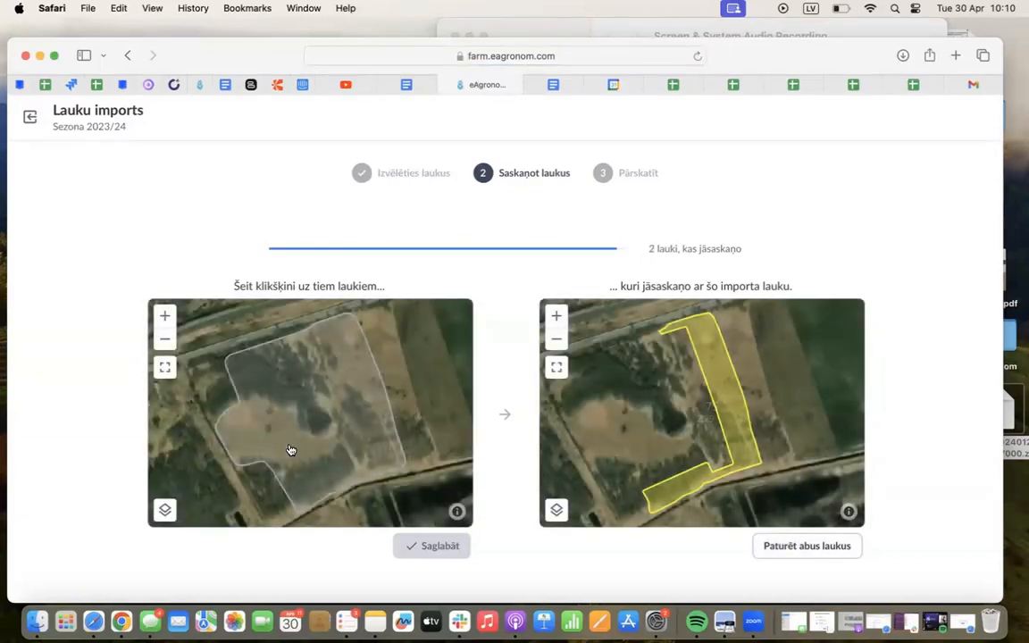
Match existing field 69 with imported field 75 and existing field 72 with imported field 81, completing the field matching
{"action": "left_click", "coordinate": [293, 442]}
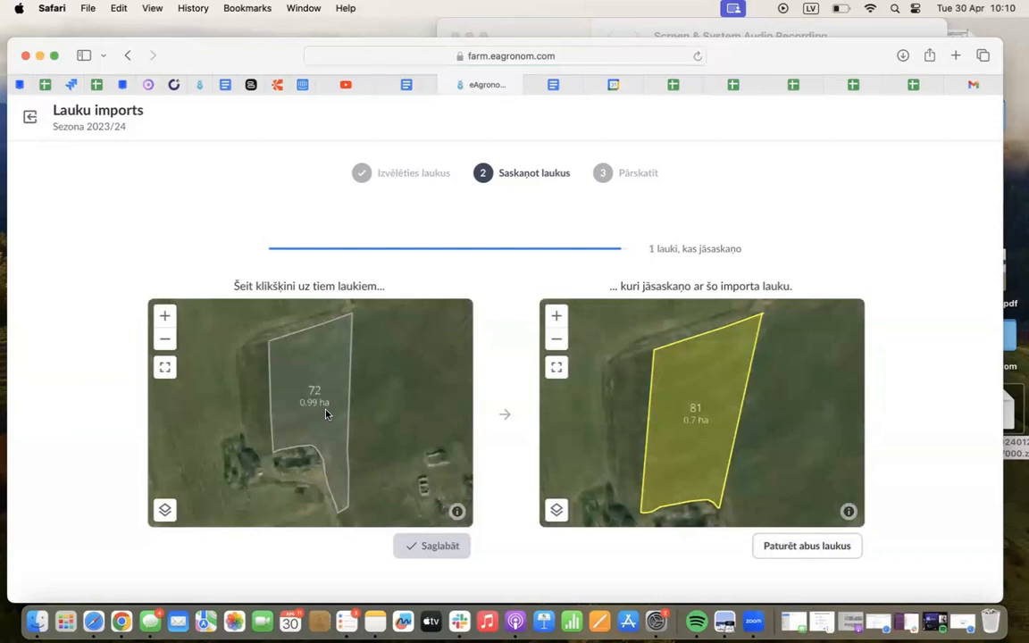
{"action": "left_click", "coordinate": [320, 418]}
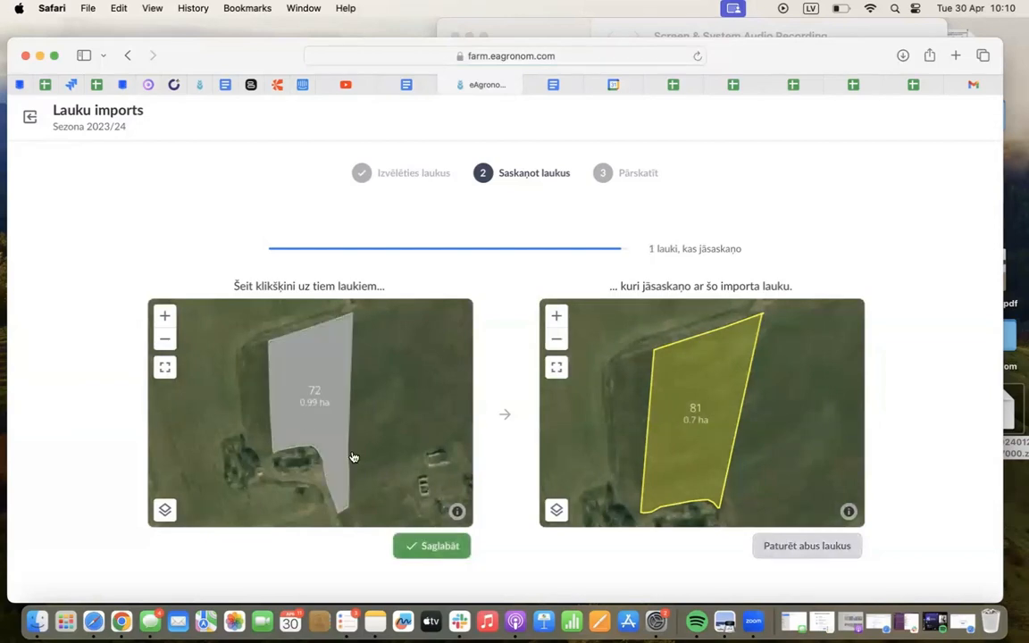
{"action": "left_click", "coordinate": [410, 548]}
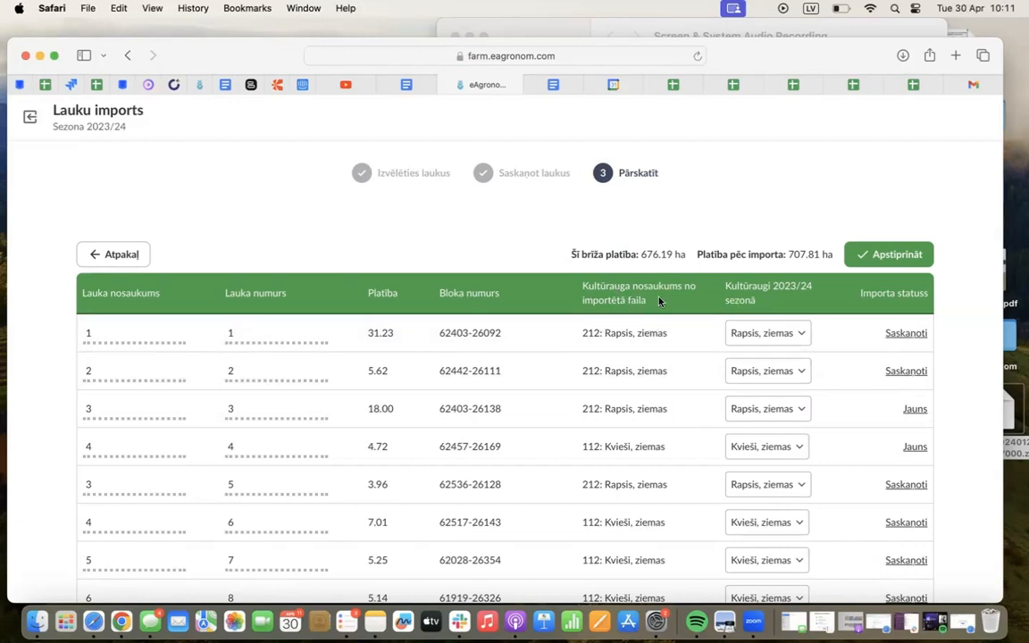
Review the import overview, comparing each field's crop from the imported file with its assigned 2023/24 season crop
{"action": "left_click_drag", "start_coordinate": [630, 294], "coordinate": [587, 280]}
{"action": "left_click", "coordinate": [769, 305]}
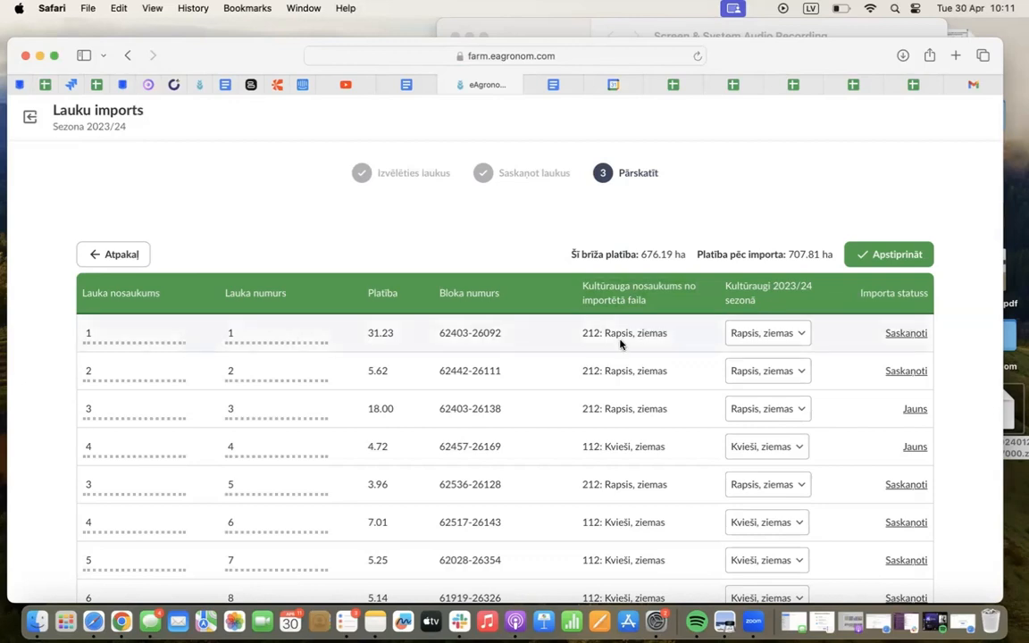
{"action": "scroll", "coordinate": [778, 393], "scroll_direction": "down", "scroll_amount": 8}
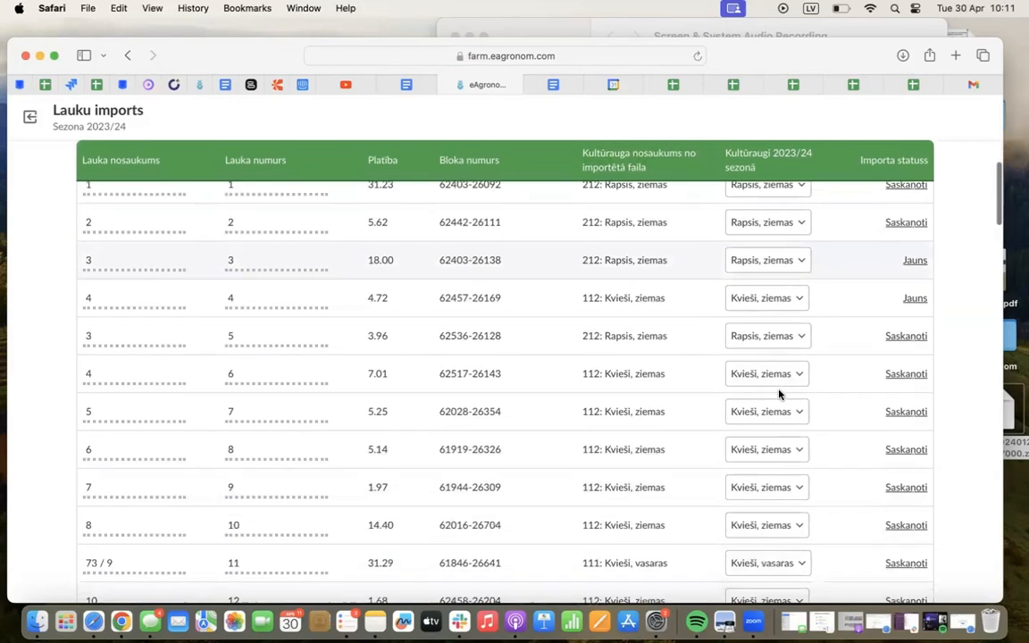
{"action": "scroll", "coordinate": [779, 394], "scroll_direction": "down", "scroll_amount": 10}
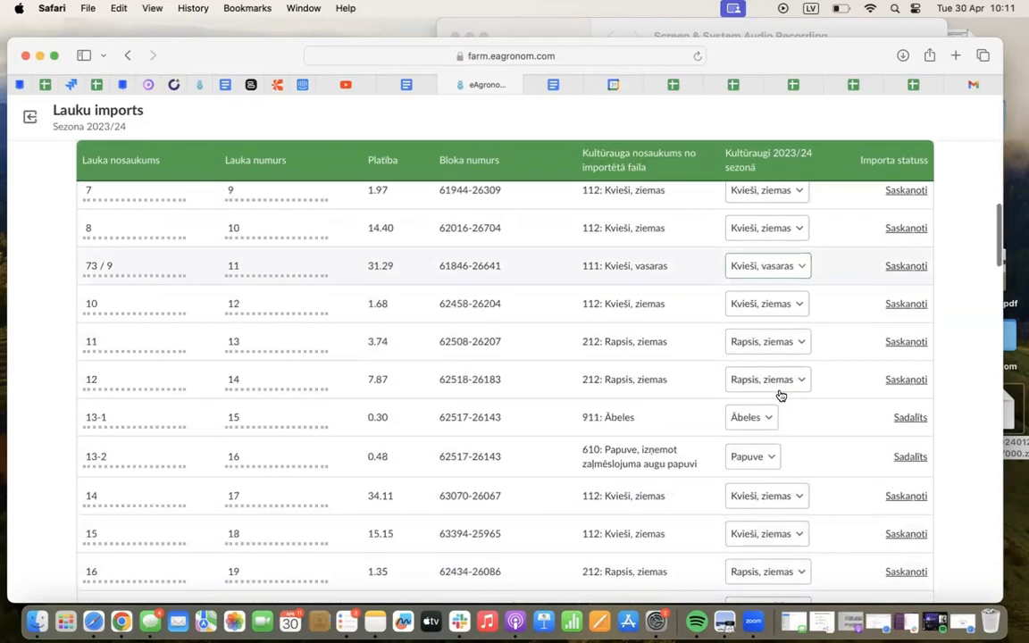
{"action": "scroll", "coordinate": [779, 394], "scroll_direction": "down", "scroll_amount": 9}
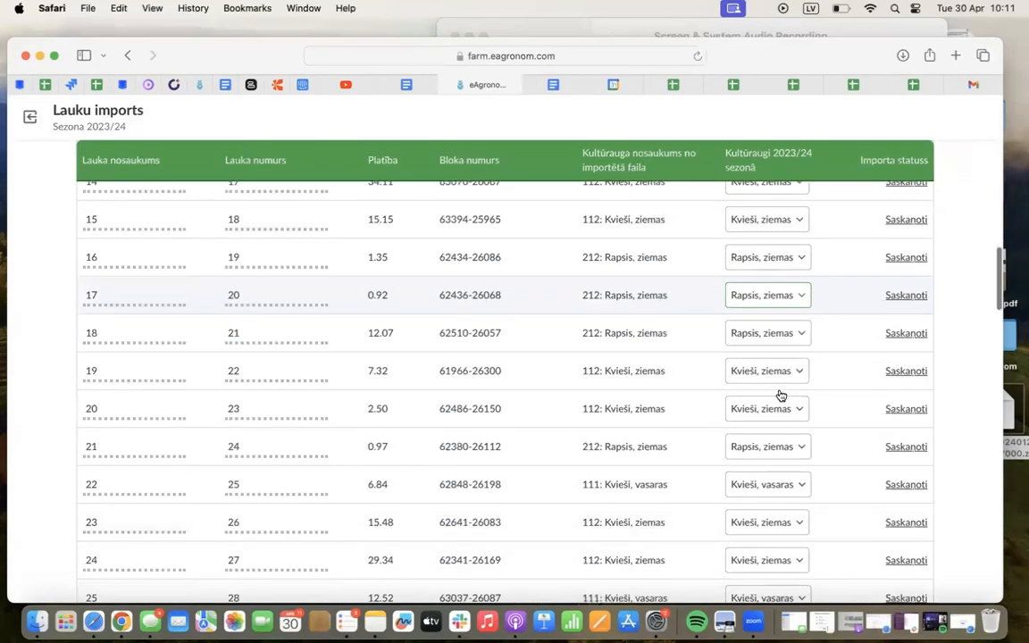
{"action": "scroll", "coordinate": [778, 394], "scroll_direction": "down", "scroll_amount": 19}
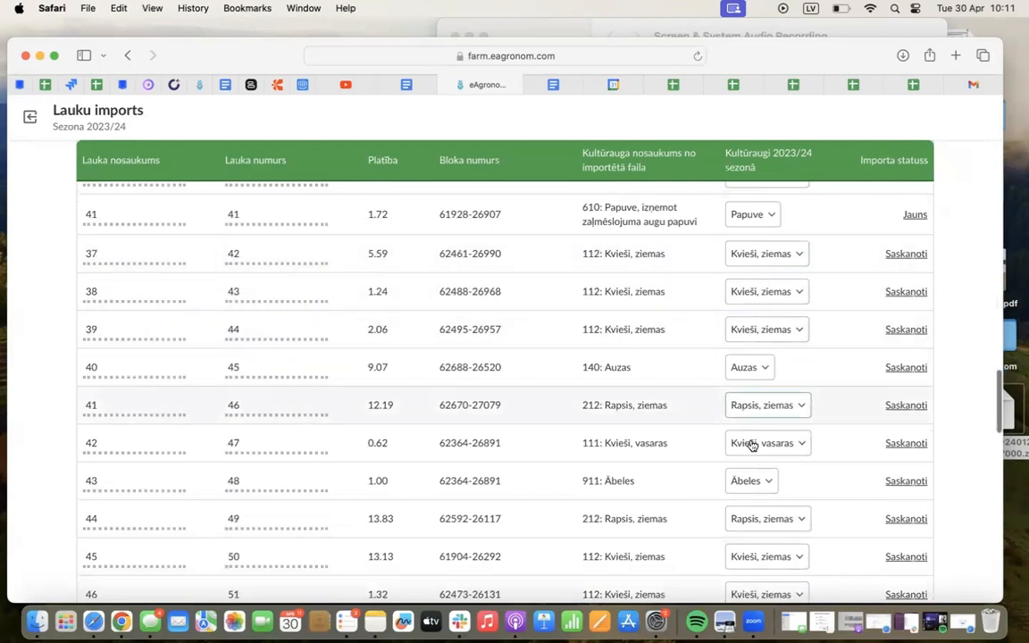
{"action": "scroll", "coordinate": [755, 459], "scroll_direction": "down", "scroll_amount": 1}
{"action": "scroll", "coordinate": [753, 460], "scroll_direction": "down", "scroll_amount": 12}
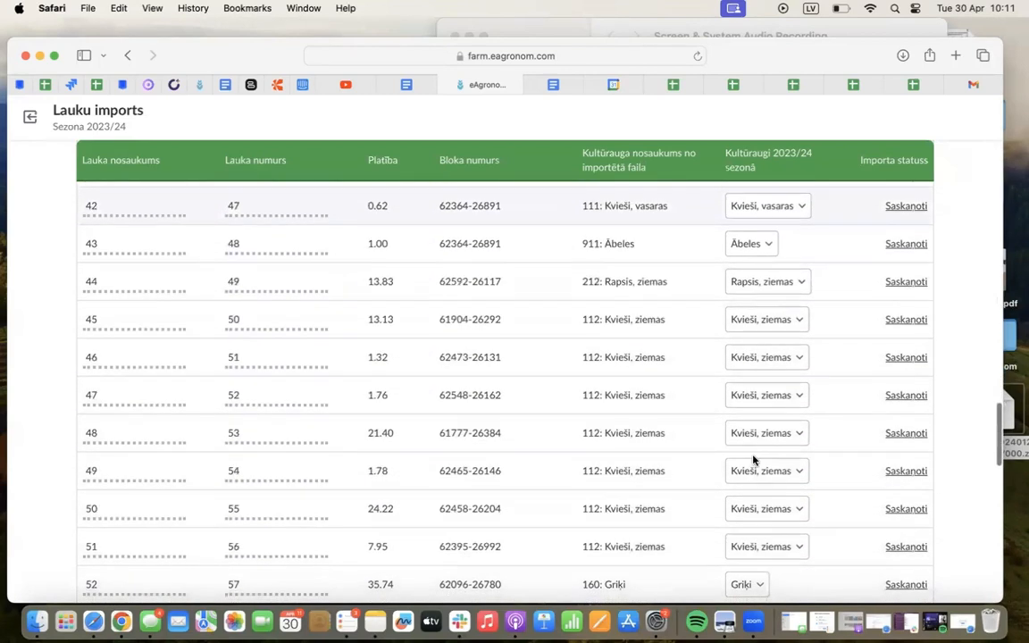
{"action": "scroll", "coordinate": [755, 461], "scroll_direction": "down", "scroll_amount": 11}
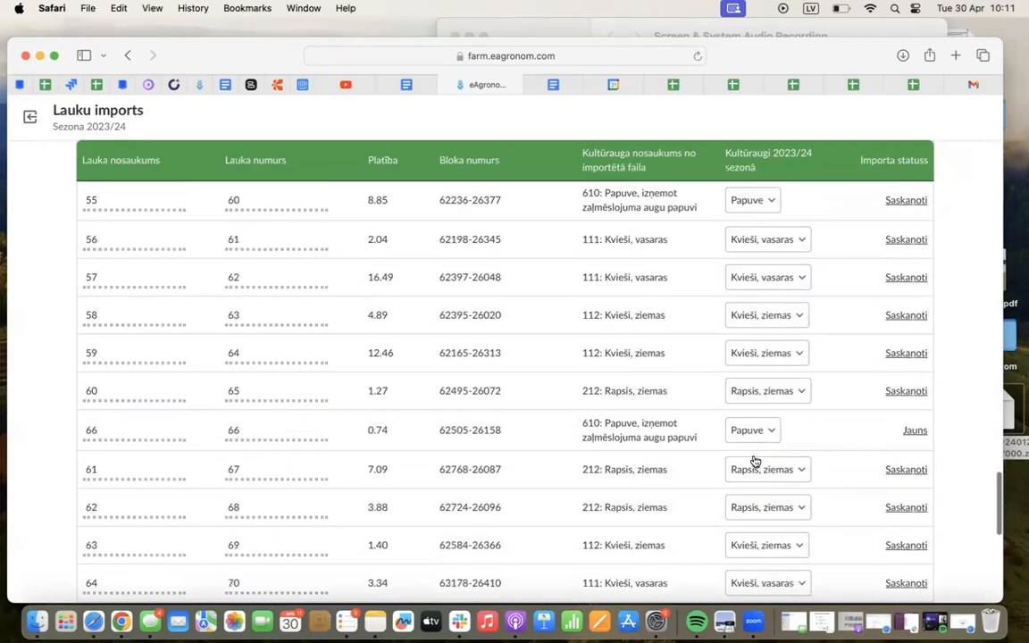
{"action": "scroll", "coordinate": [755, 461], "scroll_direction": "down", "scroll_amount": 7}
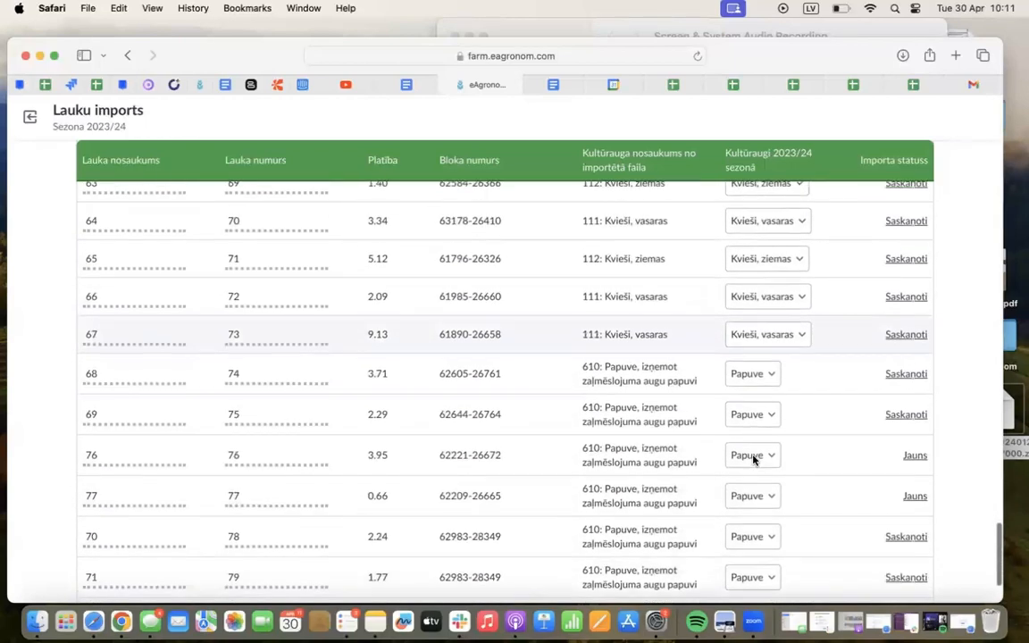
Browse the crop options for field 61 and search field 62's crop options for "sējas" without changing either crop
{"action": "scroll", "coordinate": [754, 460], "scroll_direction": "up", "scroll_amount": 8}
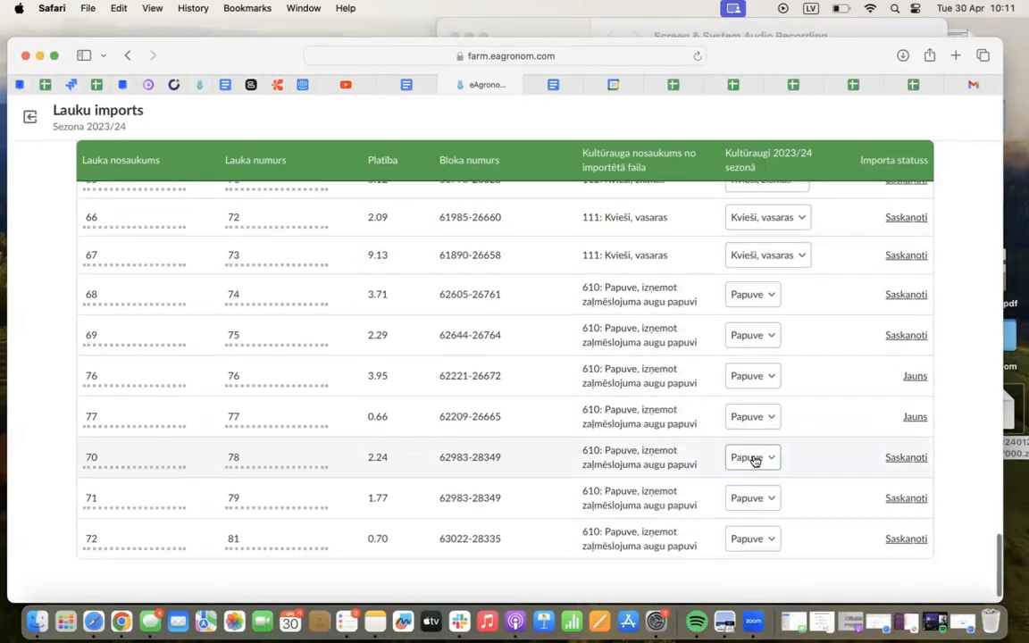
{"action": "left_click", "coordinate": [773, 341]}
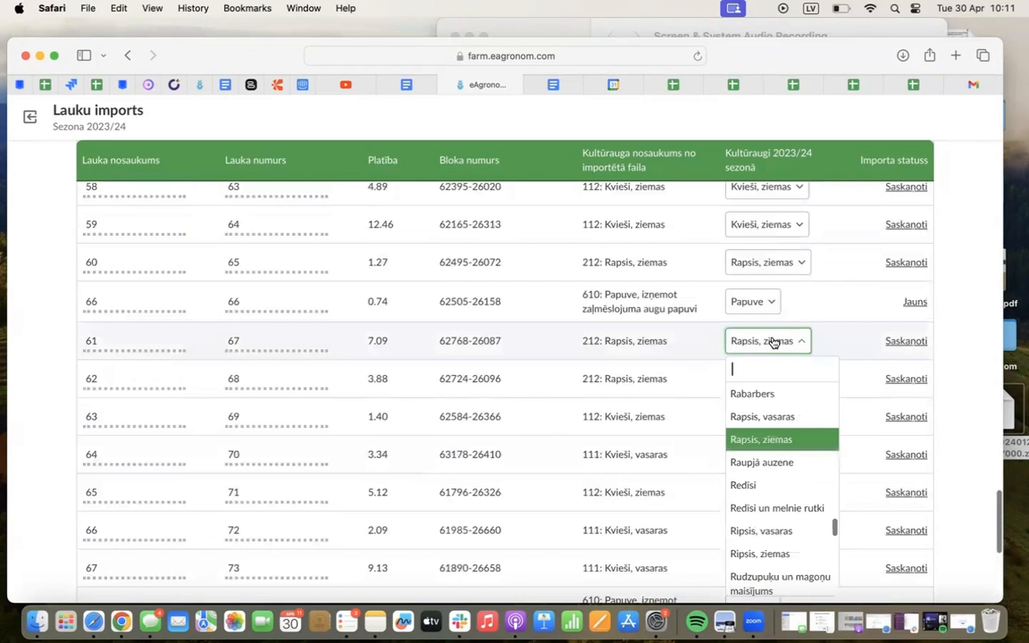
{"action": "scroll", "coordinate": [757, 487], "scroll_direction": "down", "scroll_amount": 2}
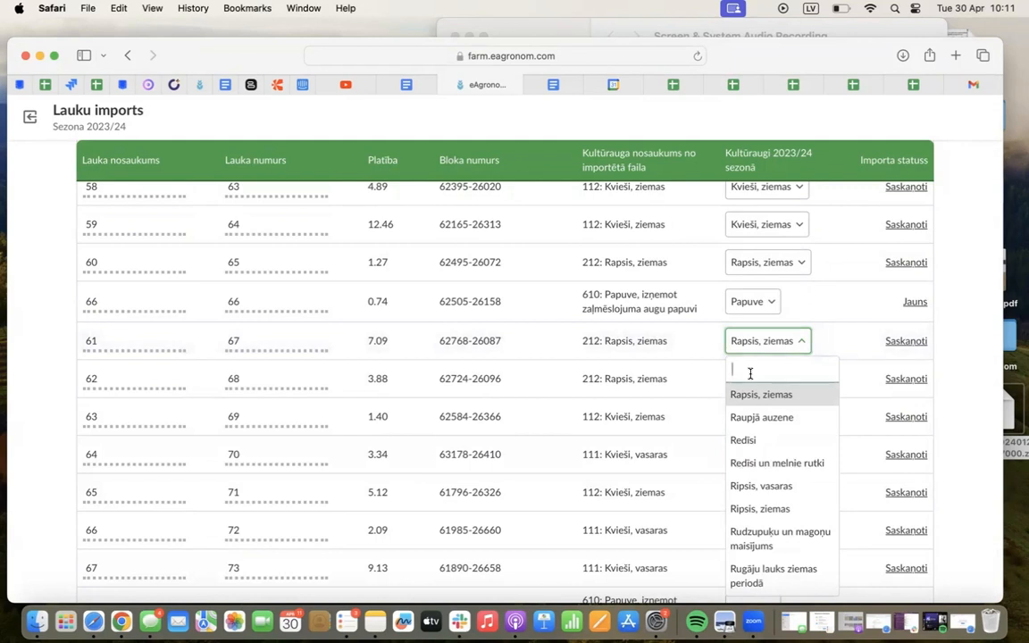
{"action": "left_click_drag", "start_coordinate": [605, 379], "coordinate": [672, 379]}
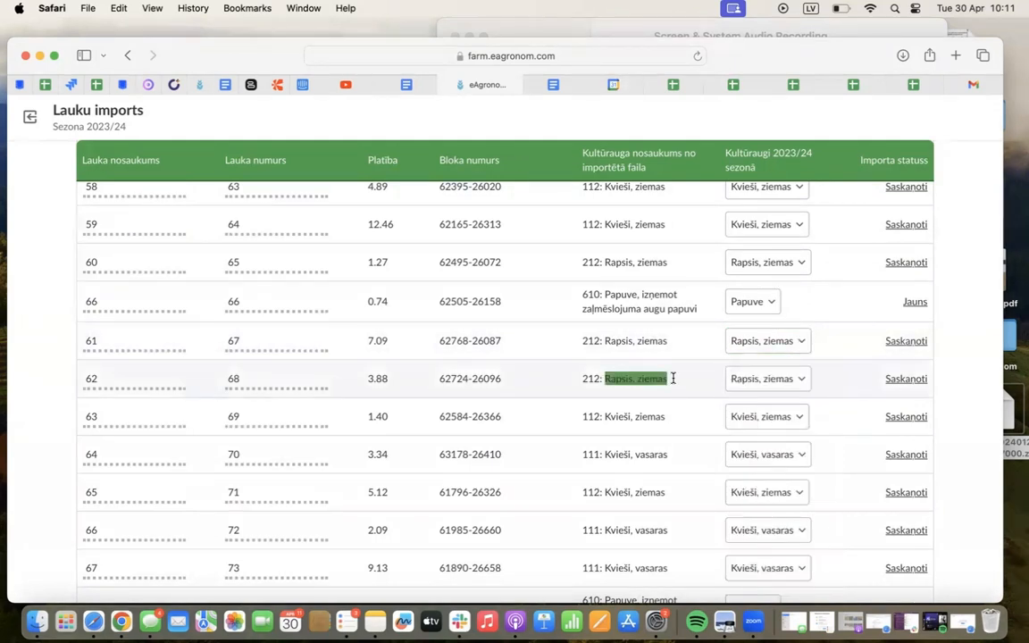
{"action": "left_click", "coordinate": [756, 384]}
{"action": "type", "text": "sējas"}
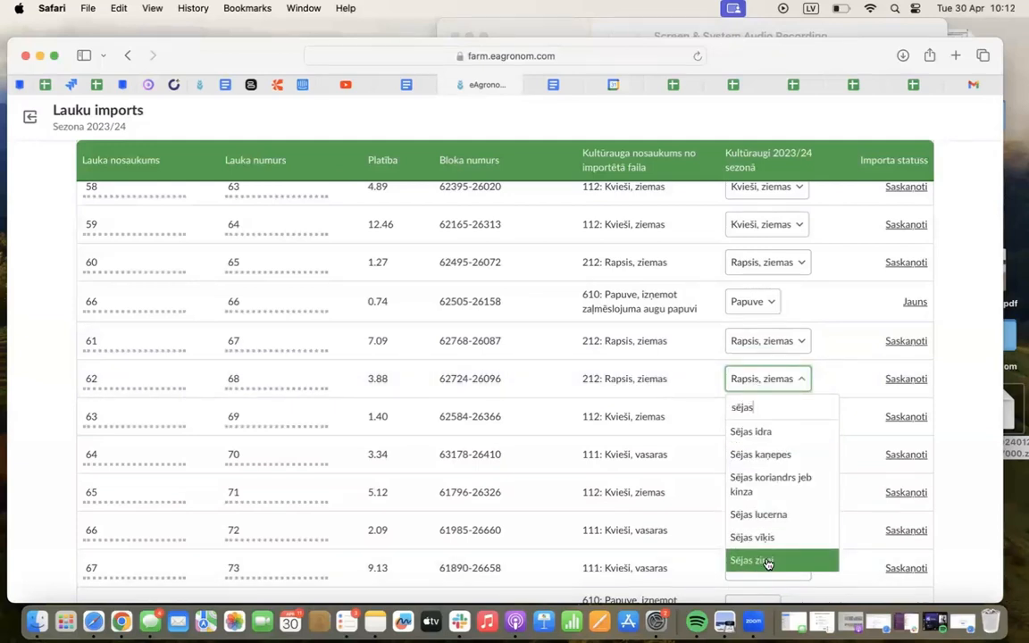
{"action": "left_click", "coordinate": [843, 375]}
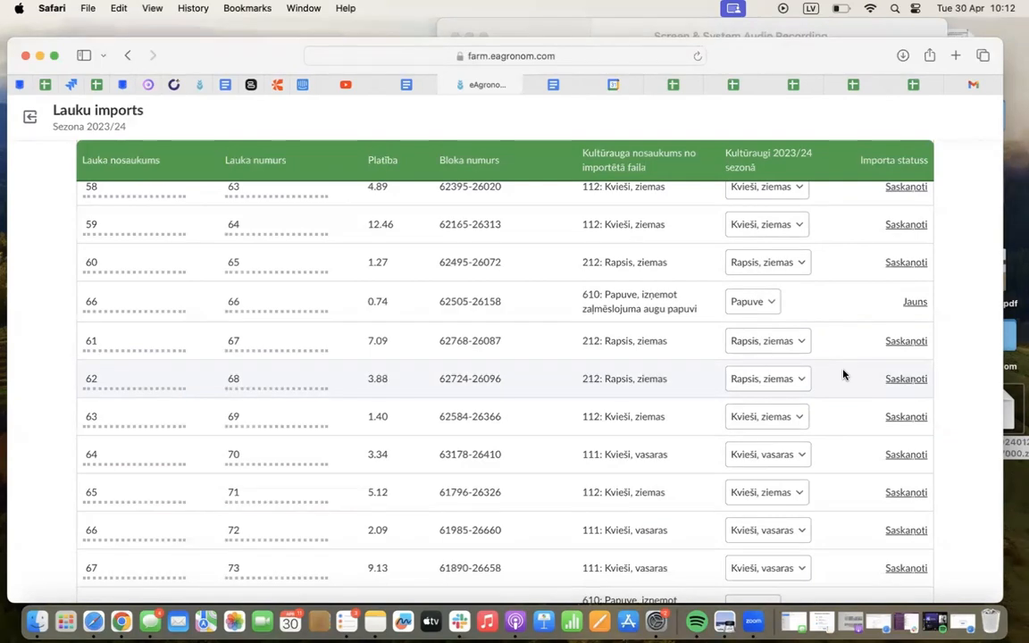
Check the remaining fields in the import overview and confirm the import
{"action": "scroll", "coordinate": [842, 375], "scroll_direction": "down", "scroll_amount": 8}
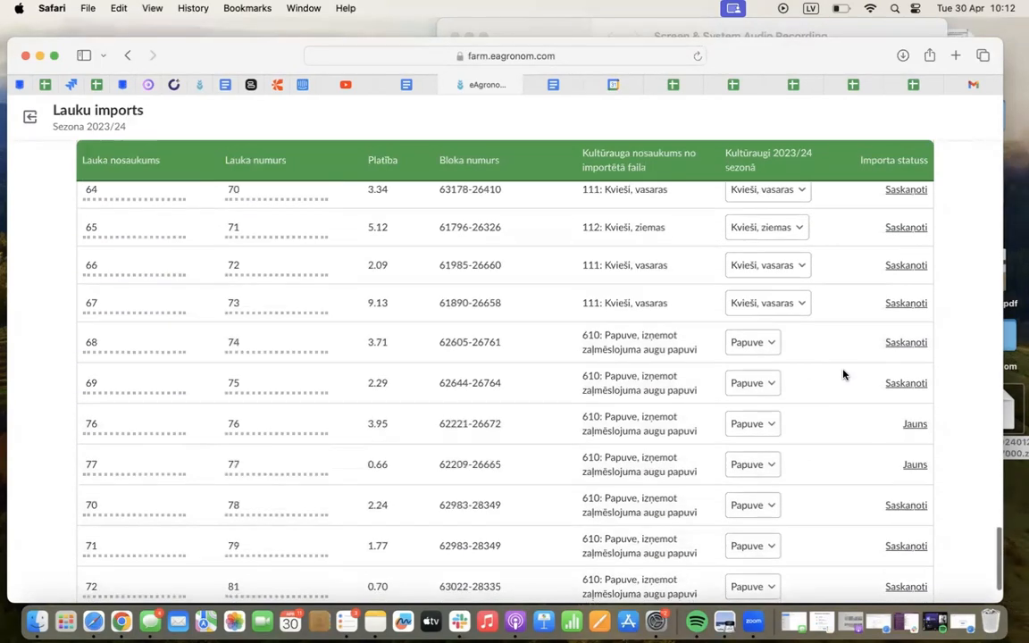
{"action": "scroll", "coordinate": [843, 375], "scroll_direction": "up", "scroll_amount": 20}
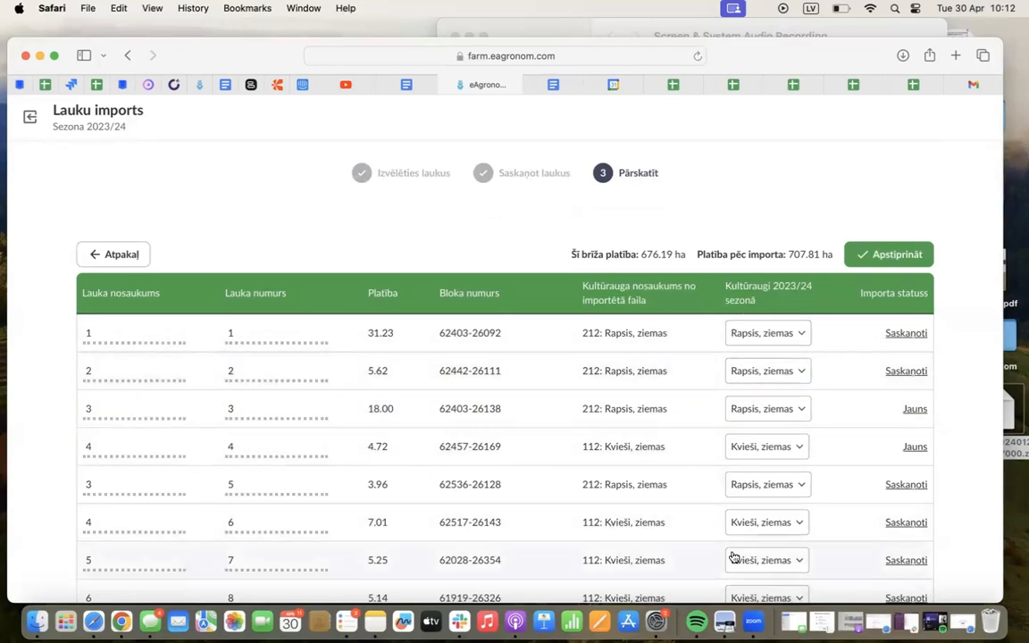
{"action": "left_click", "coordinate": [882, 257]}
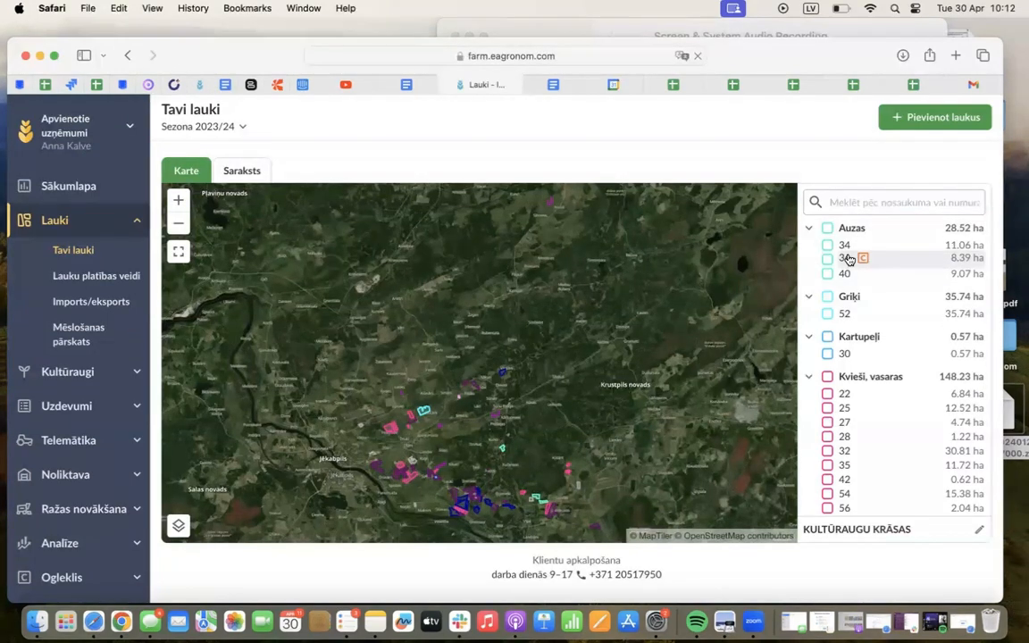
Examine the season 2023/24 fields grouped by crop in the list beside the map, including the Nav saplānots group
{"action": "scroll", "coordinate": [861, 312], "scroll_direction": "down", "scroll_amount": 8}
{"action": "scroll", "coordinate": [862, 312], "scroll_direction": "down", "scroll_amount": 15}
{"action": "scroll", "coordinate": [862, 311], "scroll_direction": "down", "scroll_amount": 10}
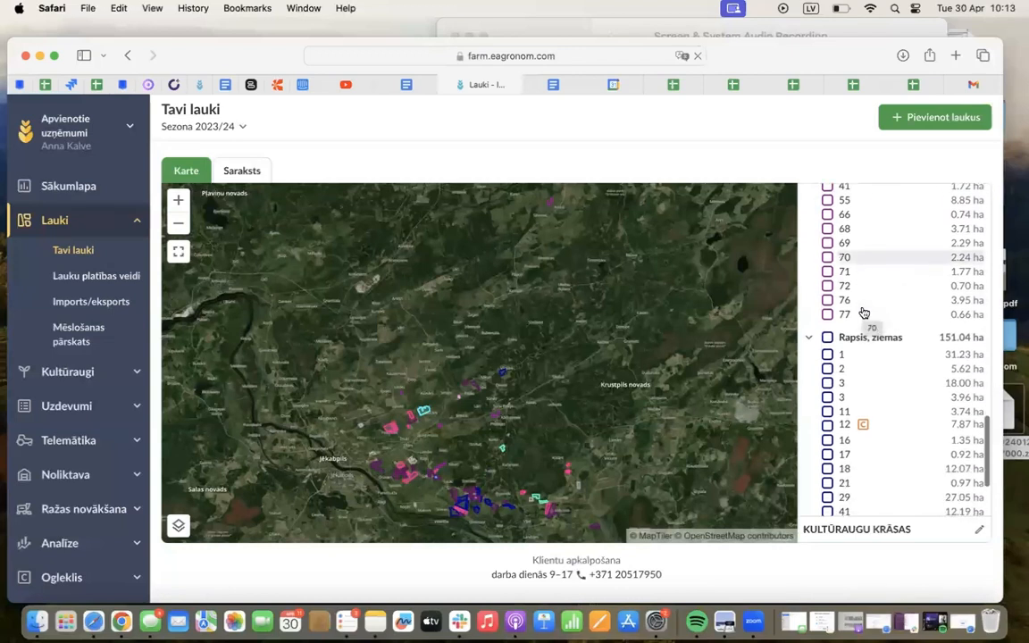
{"action": "scroll", "coordinate": [863, 312], "scroll_direction": "down", "scroll_amount": 5}
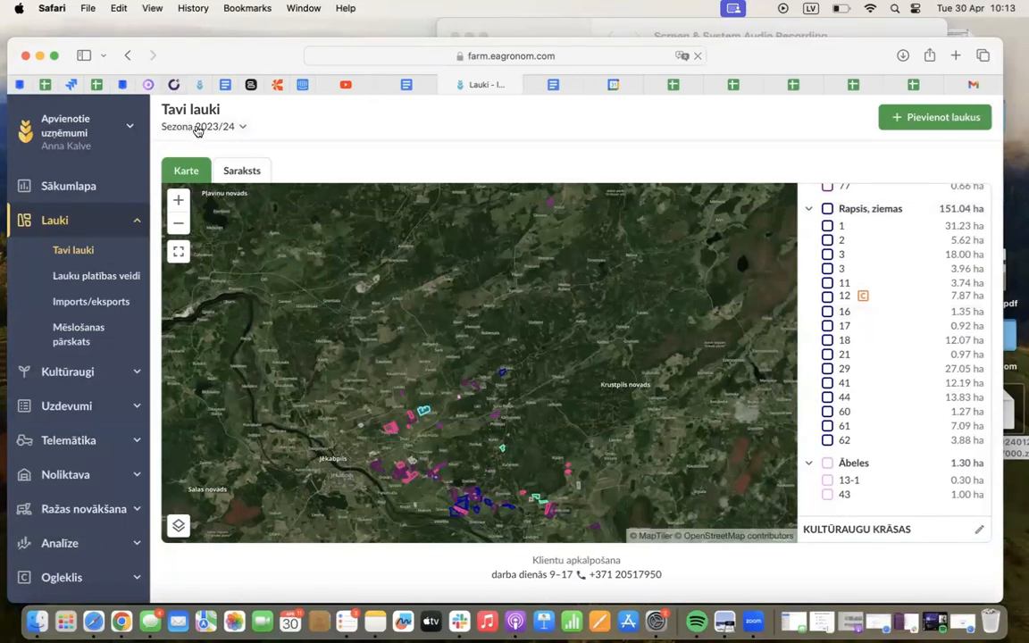
{"action": "scroll", "coordinate": [875, 345], "scroll_direction": "up", "scroll_amount": 5}
{"action": "scroll", "coordinate": [876, 347], "scroll_direction": "up", "scroll_amount": 5}
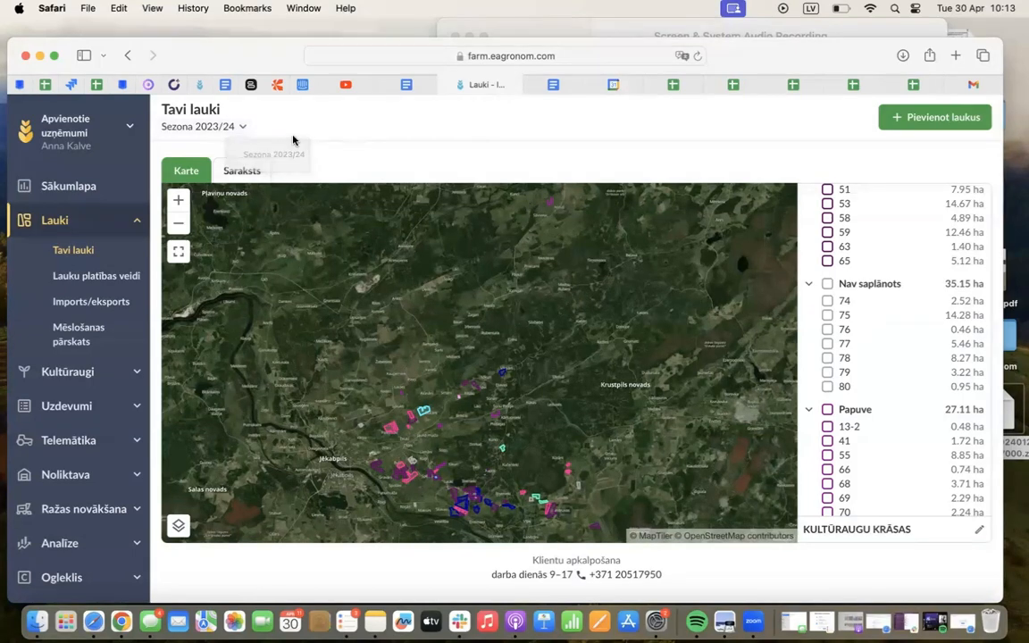
Switch the fields to season 2022/23 and examine the crop groups in the list, including Nav saplānots
{"action": "left_click", "coordinate": [197, 126]}
{"action": "left_click", "coordinate": [179, 398]}
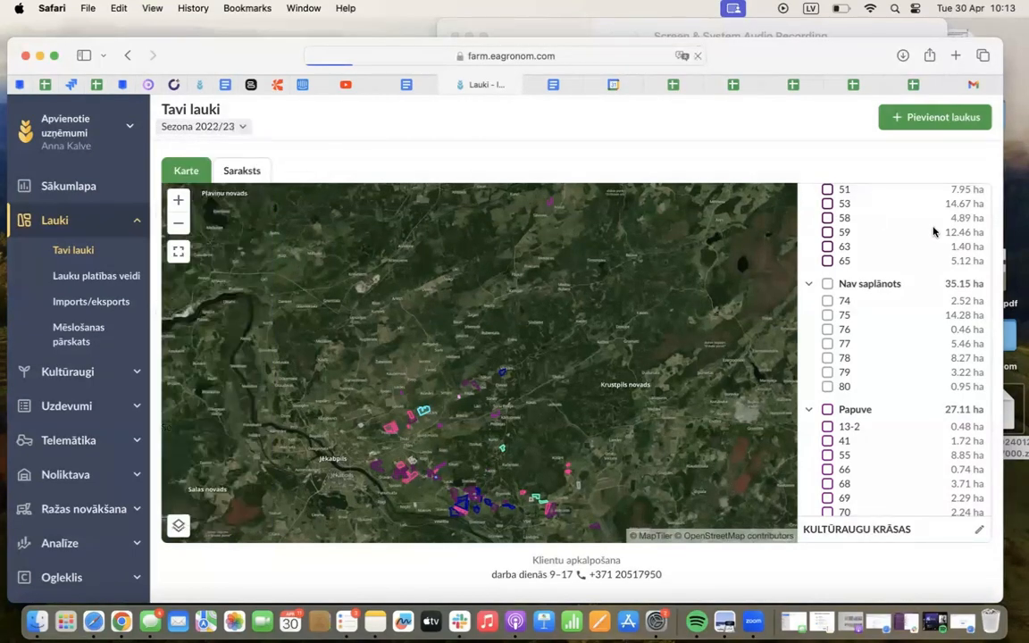
{"action": "scroll", "coordinate": [897, 337], "scroll_direction": "down", "scroll_amount": 15}
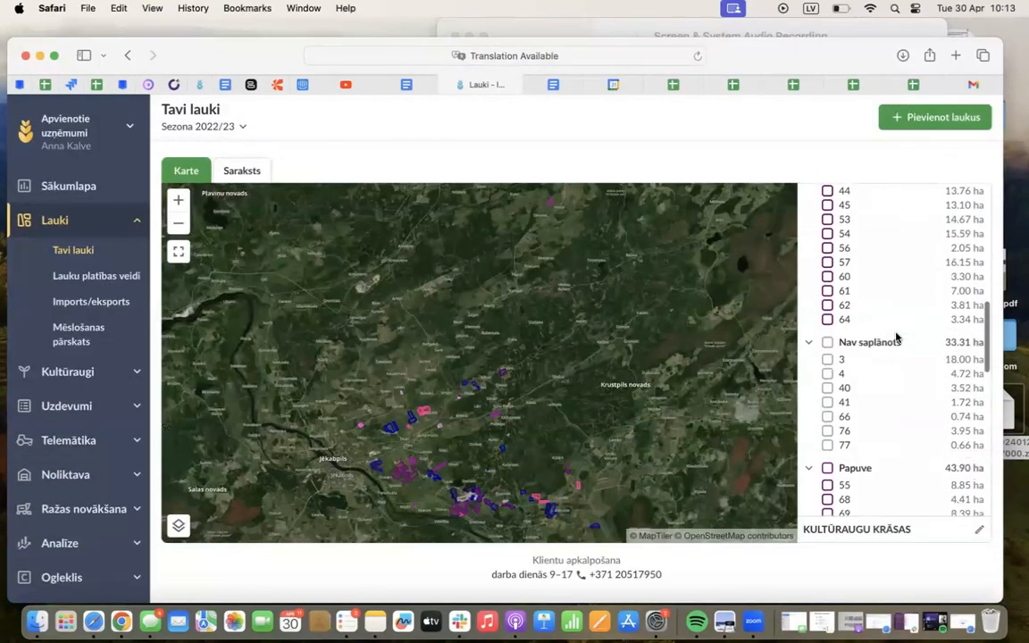
{"action": "scroll", "coordinate": [897, 338], "scroll_direction": "up", "scroll_amount": 5}
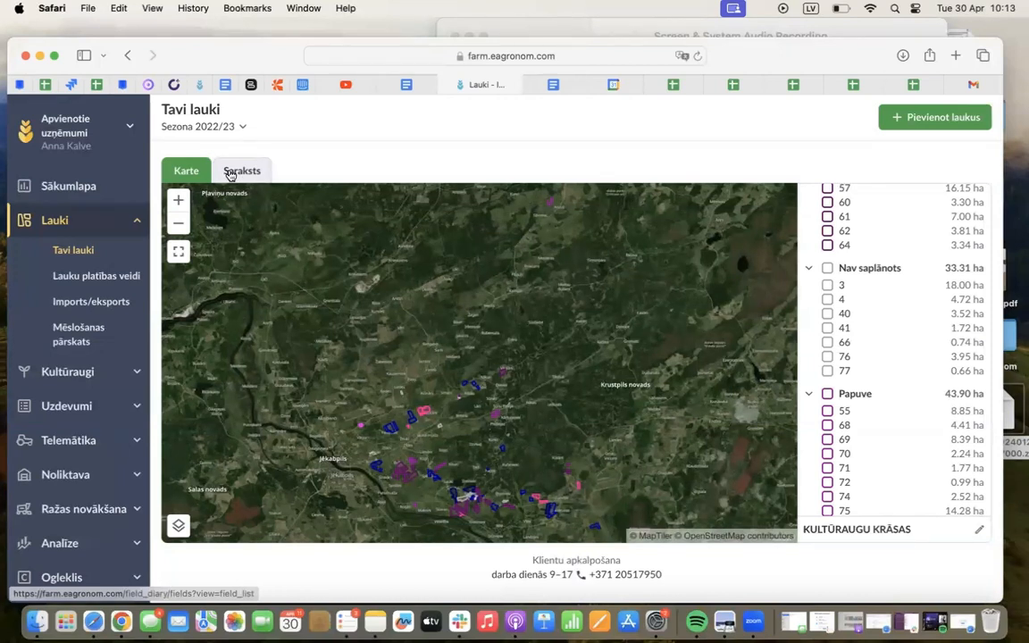
Archive the 18.00 ha field 3 from the field list for season 2022/23 only
{"action": "left_click", "coordinate": [240, 171]}
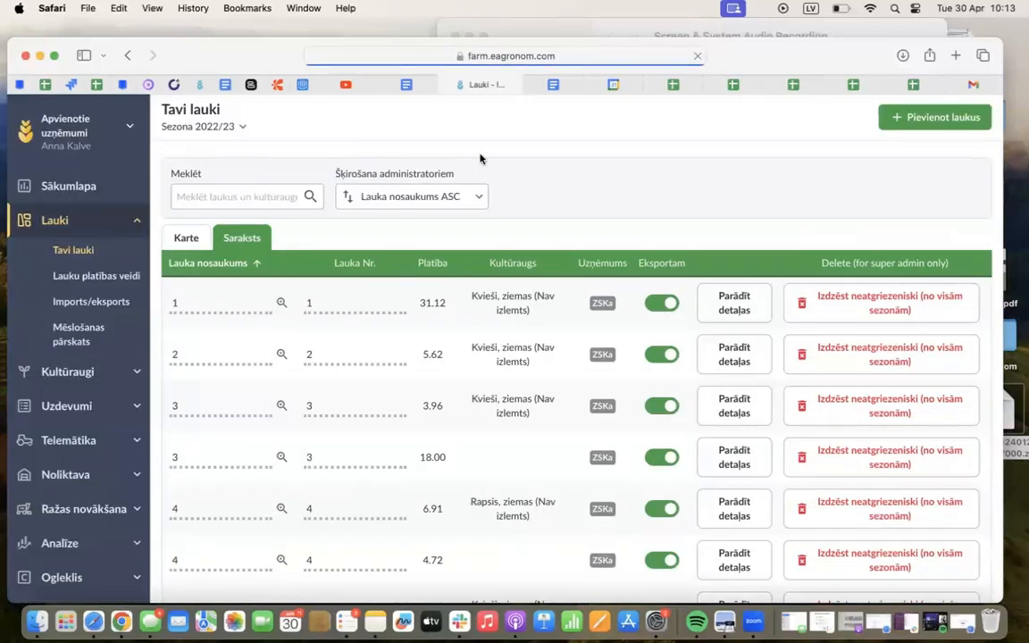
{"action": "scroll", "coordinate": [503, 257], "scroll_direction": "down", "scroll_amount": 3}
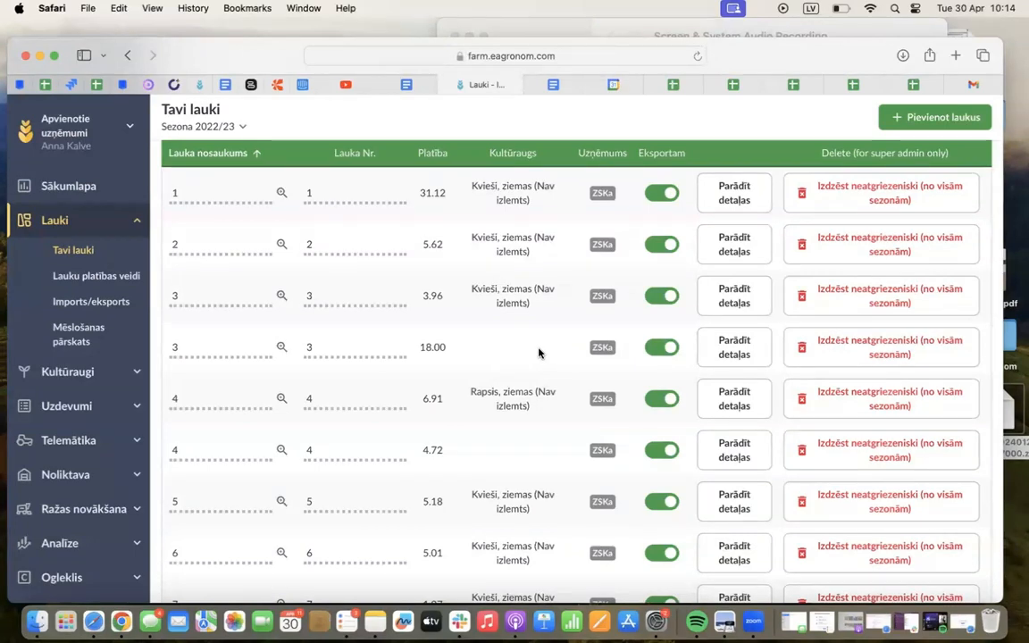
{"action": "left_click", "coordinate": [727, 349]}
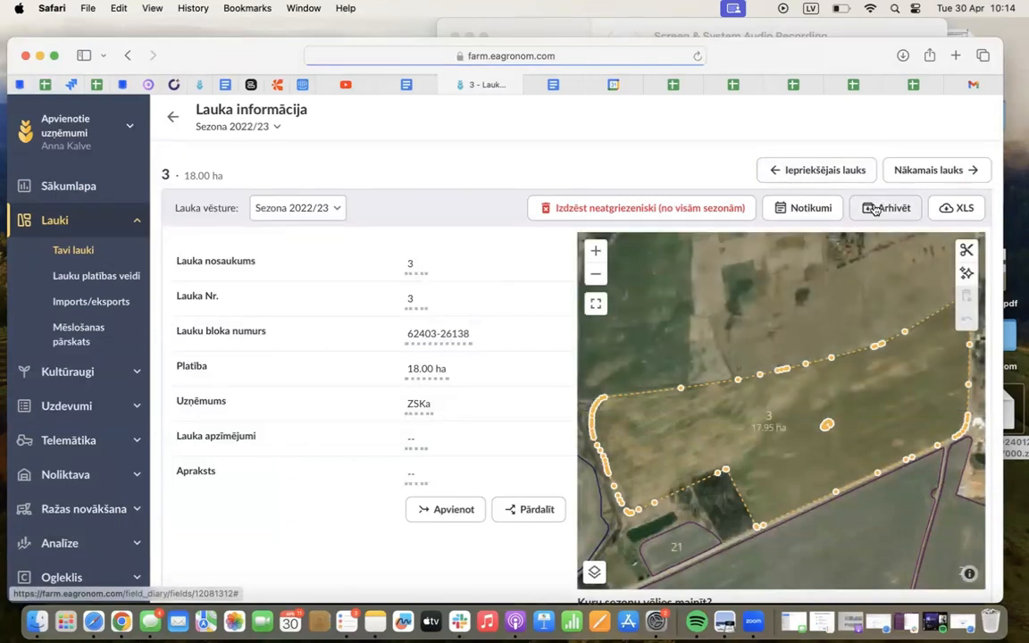
{"action": "left_click", "coordinate": [892, 210]}
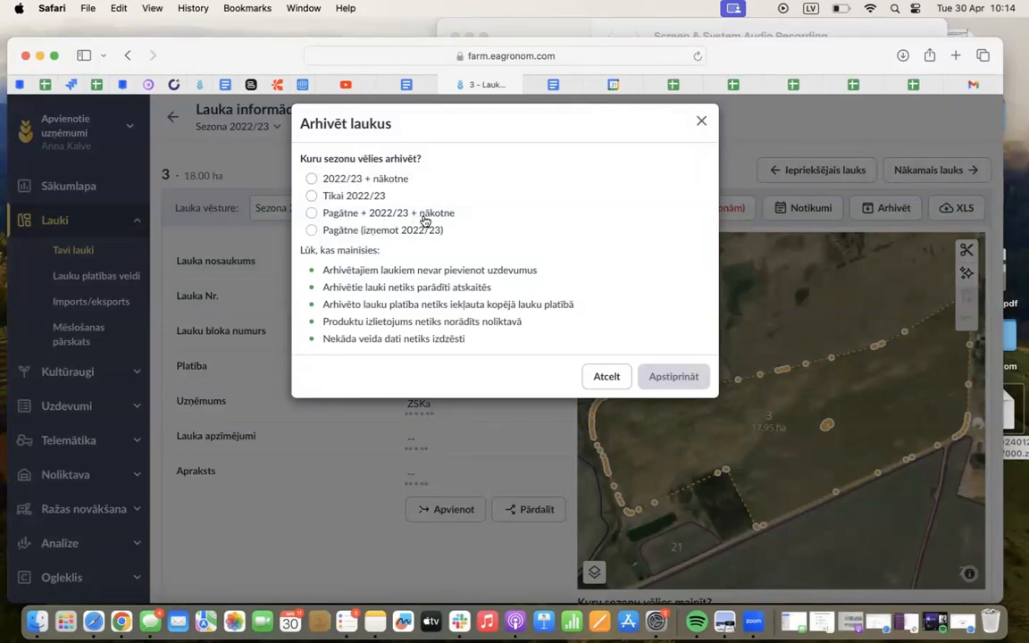
{"action": "left_click", "coordinate": [343, 200]}
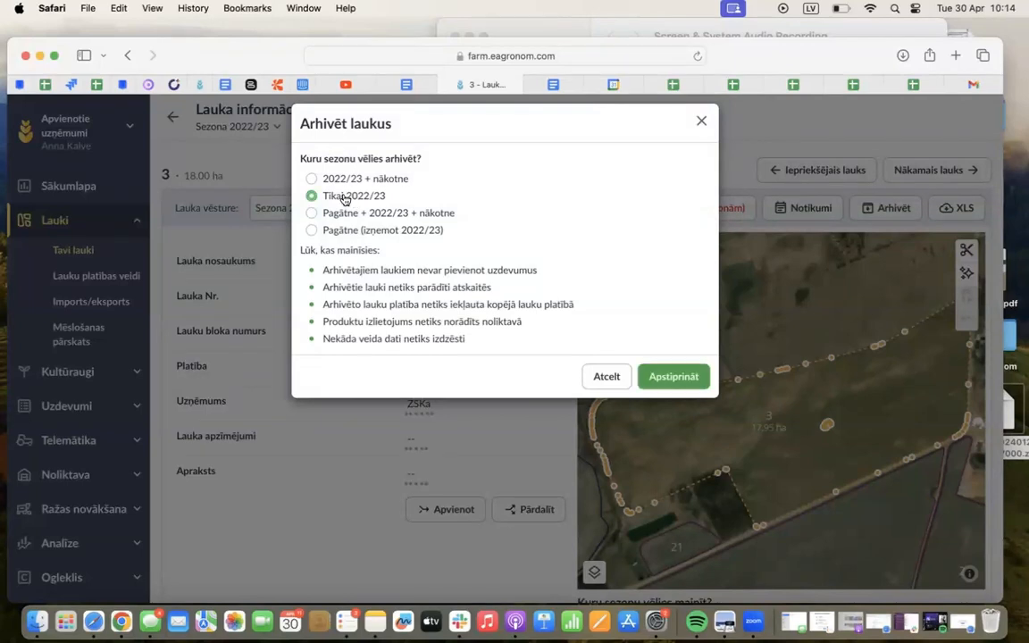
{"action": "left_click", "coordinate": [671, 380]}
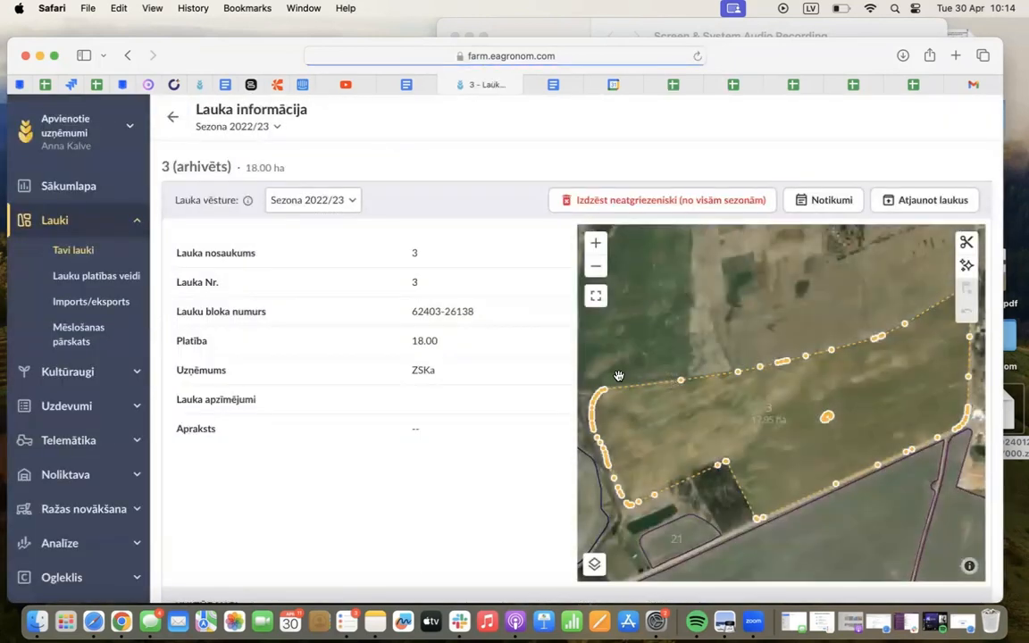
Return to the season 2022/23 field list, include archived fields, and find the archived field 3
{"action": "left_click", "coordinate": [171, 117]}
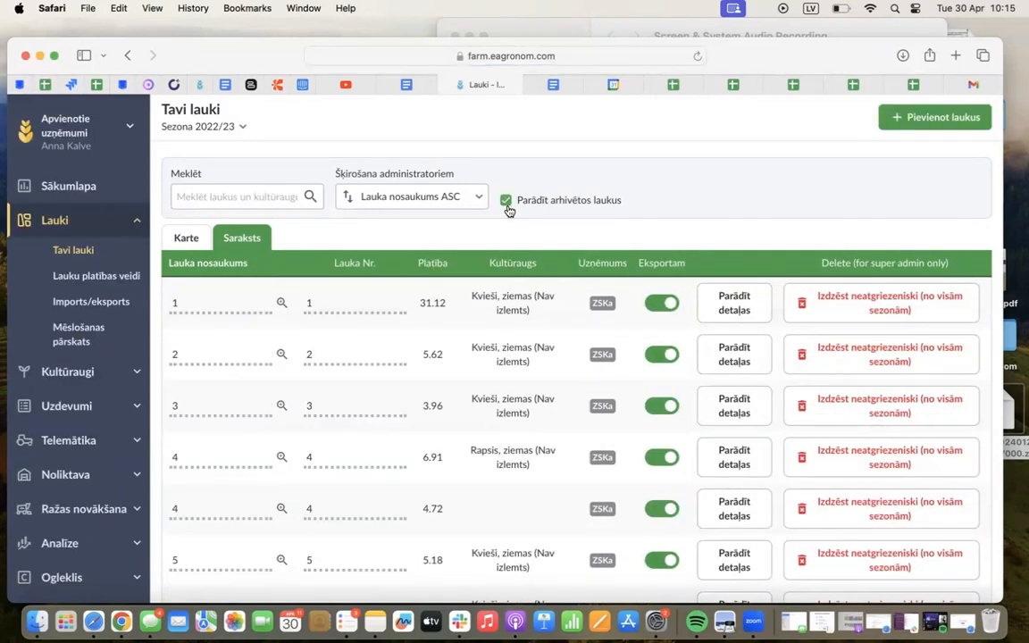
{"action": "scroll", "coordinate": [491, 390], "scroll_direction": "down", "scroll_amount": 15}
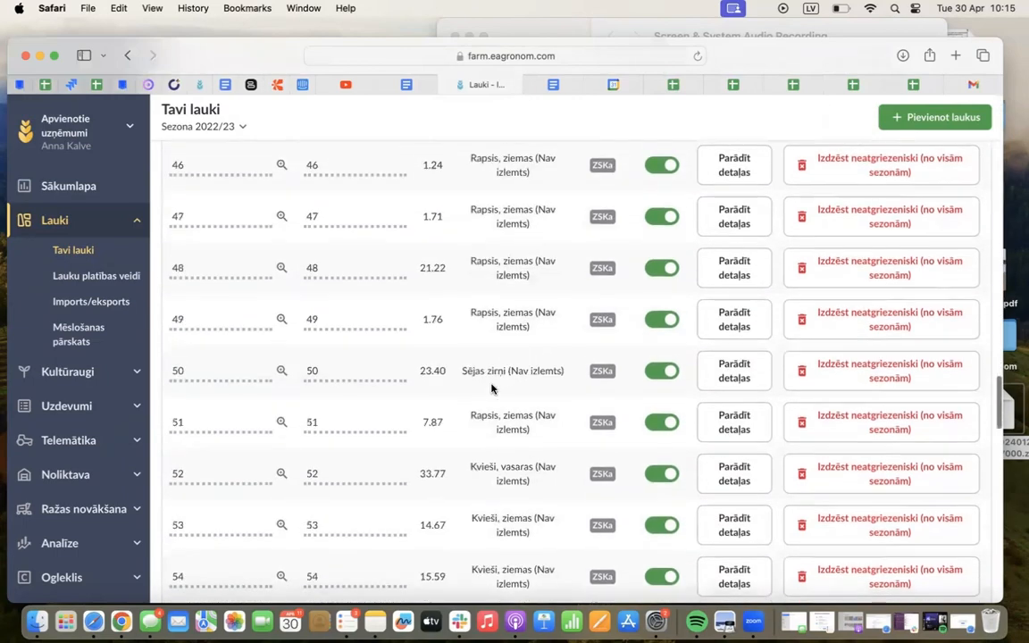
{"action": "scroll", "coordinate": [491, 390], "scroll_direction": "down", "scroll_amount": 15}
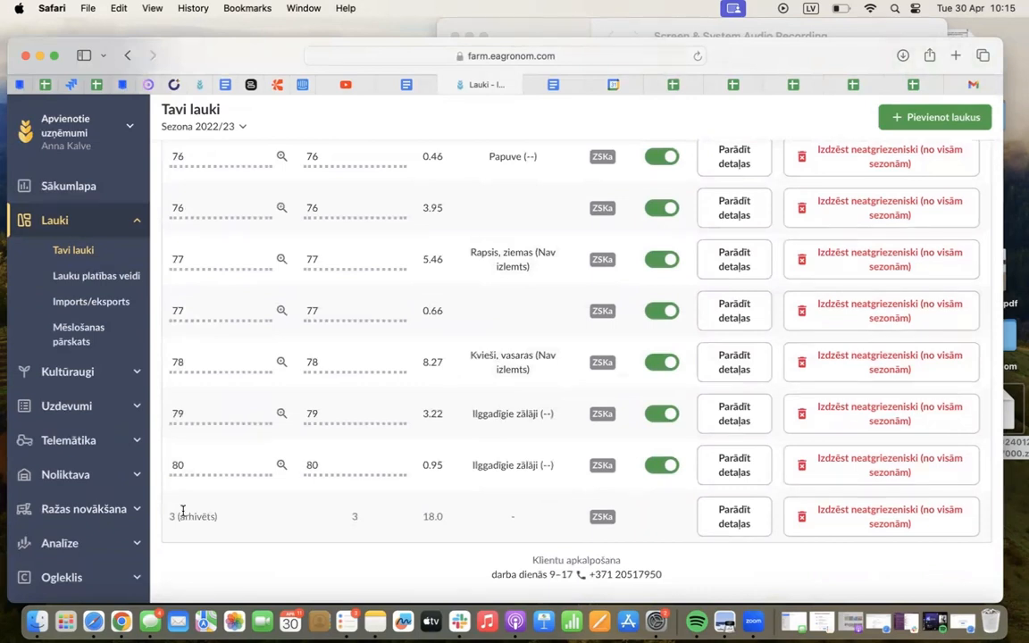
Restore the archived field 3 for season 2022/23 only and return to the field list
{"action": "left_click", "coordinate": [712, 525]}
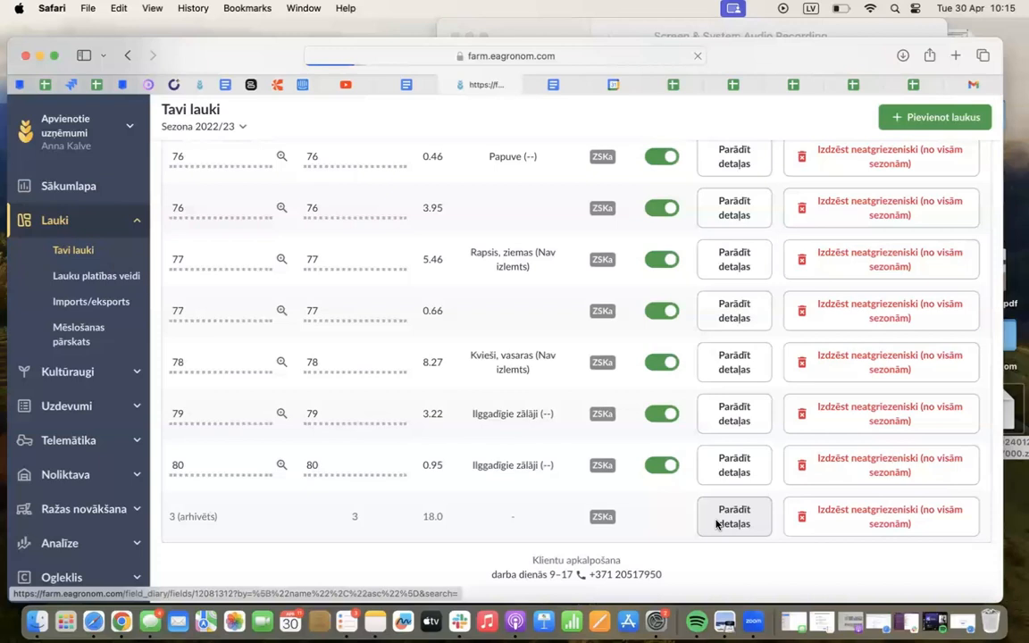
{"action": "left_click", "coordinate": [928, 204]}
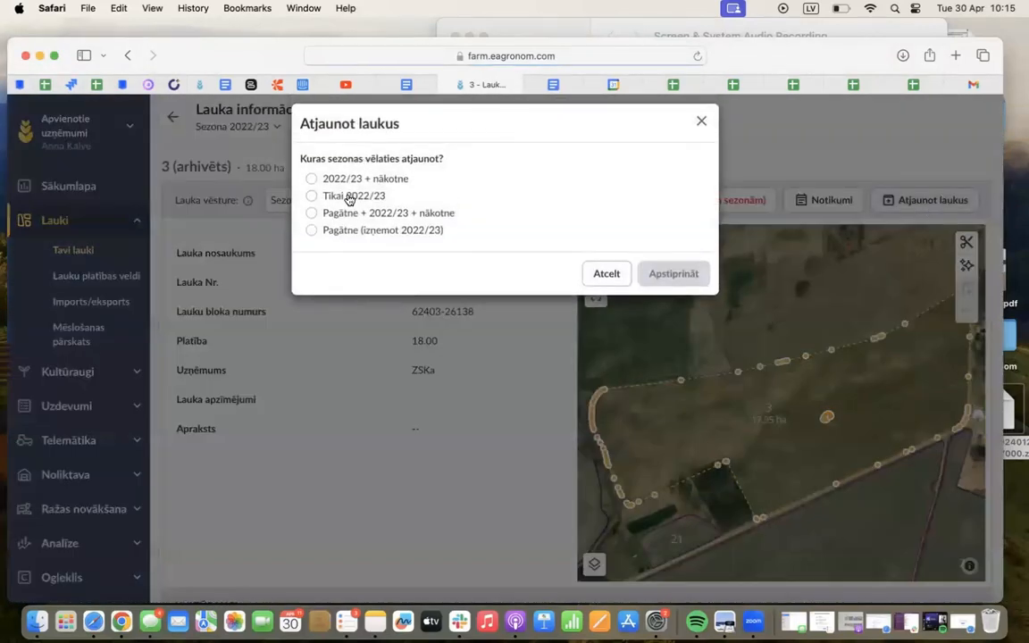
{"action": "left_click", "coordinate": [351, 197]}
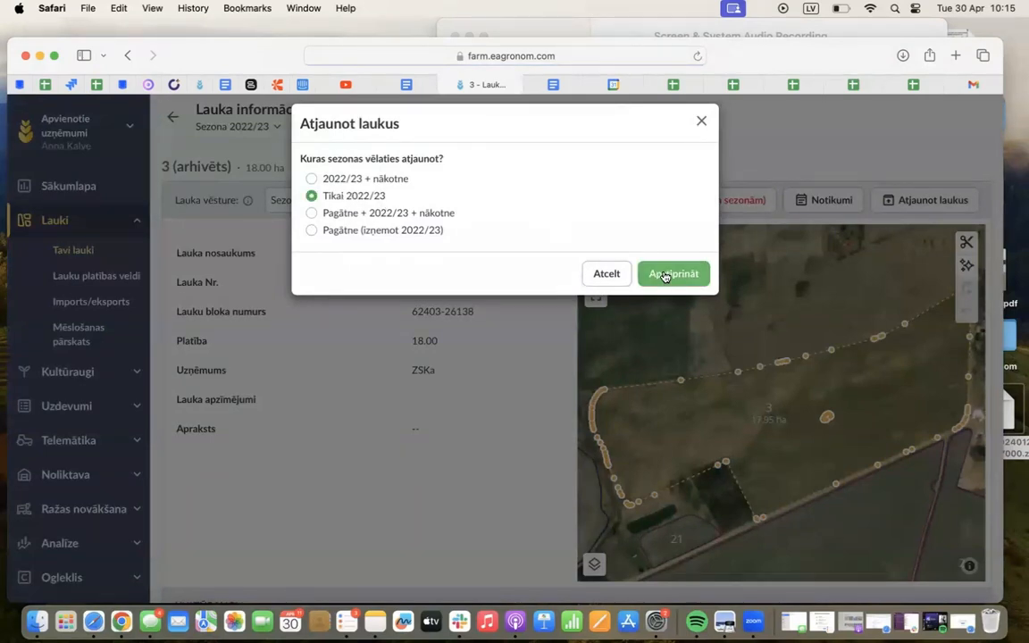
{"action": "left_click", "coordinate": [684, 280]}
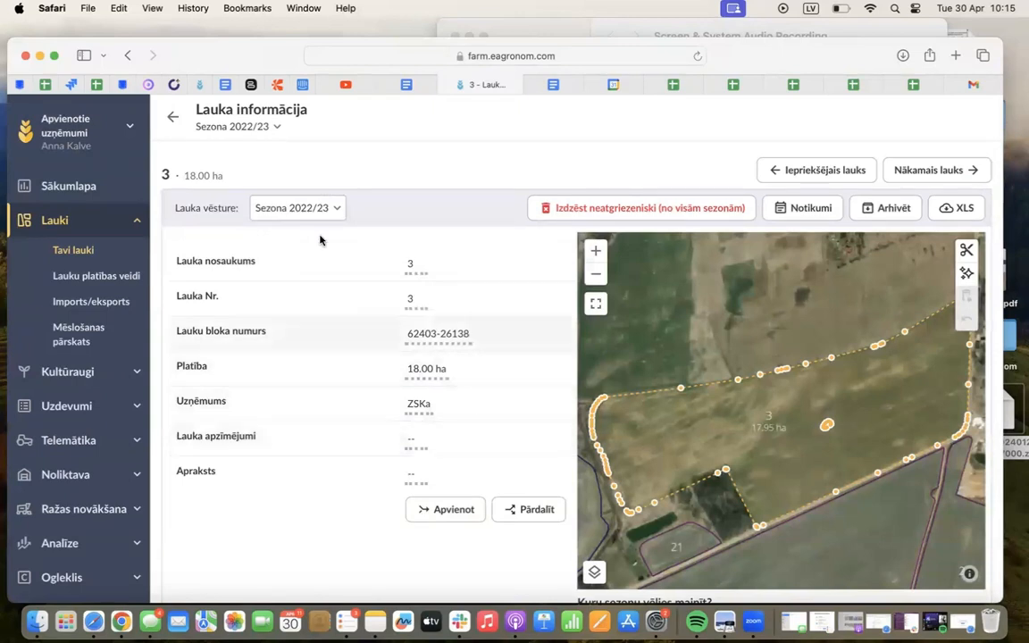
{"action": "left_click", "coordinate": [172, 117]}
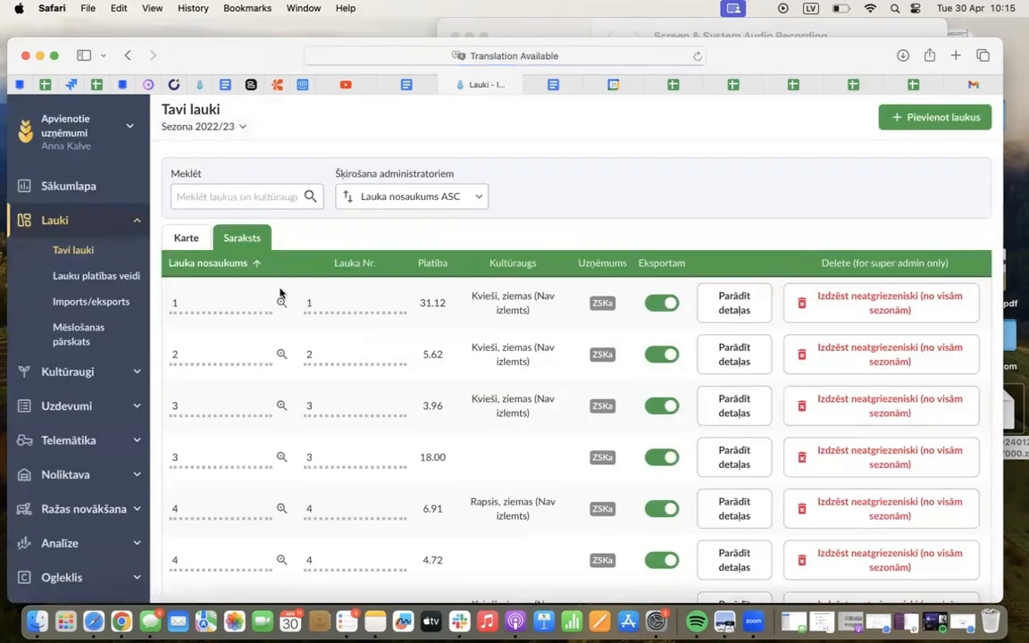
Start splitting field 79 from the map, using a dividing line across its southern part to make parts of about 2.25 ha and 0.96 ha
{"action": "left_click", "coordinate": [189, 239]}
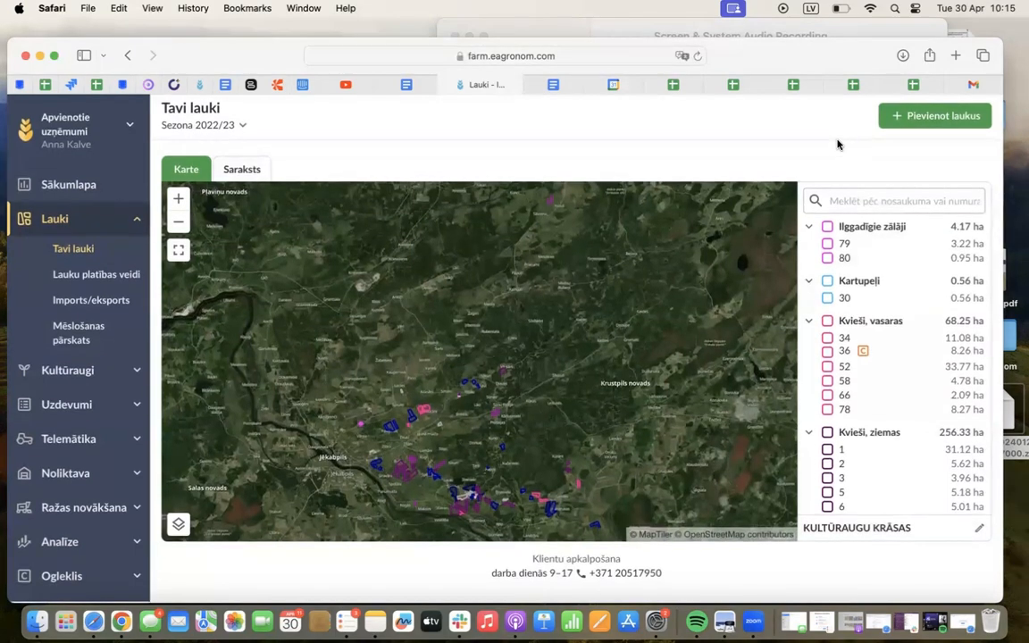
{"action": "left_click", "coordinate": [844, 244]}
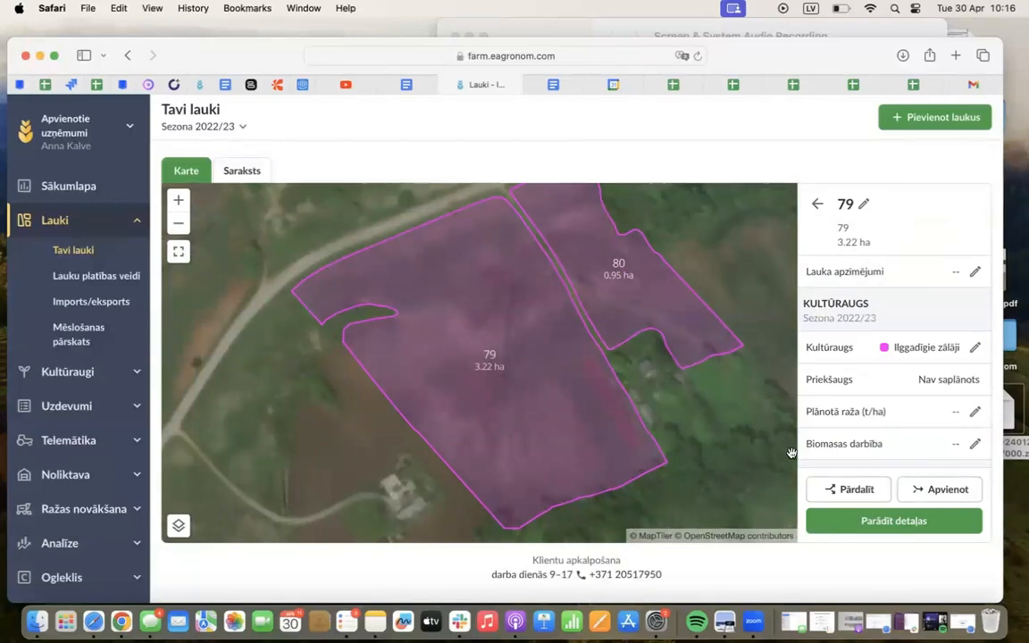
{"action": "left_click", "coordinate": [866, 488]}
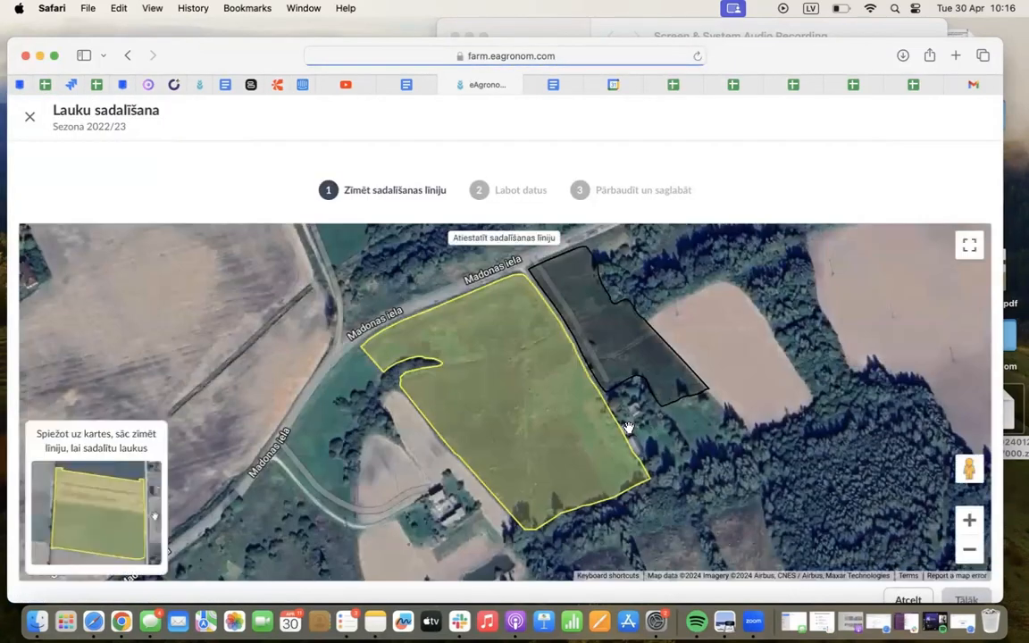
{"action": "left_click", "coordinate": [624, 414]}
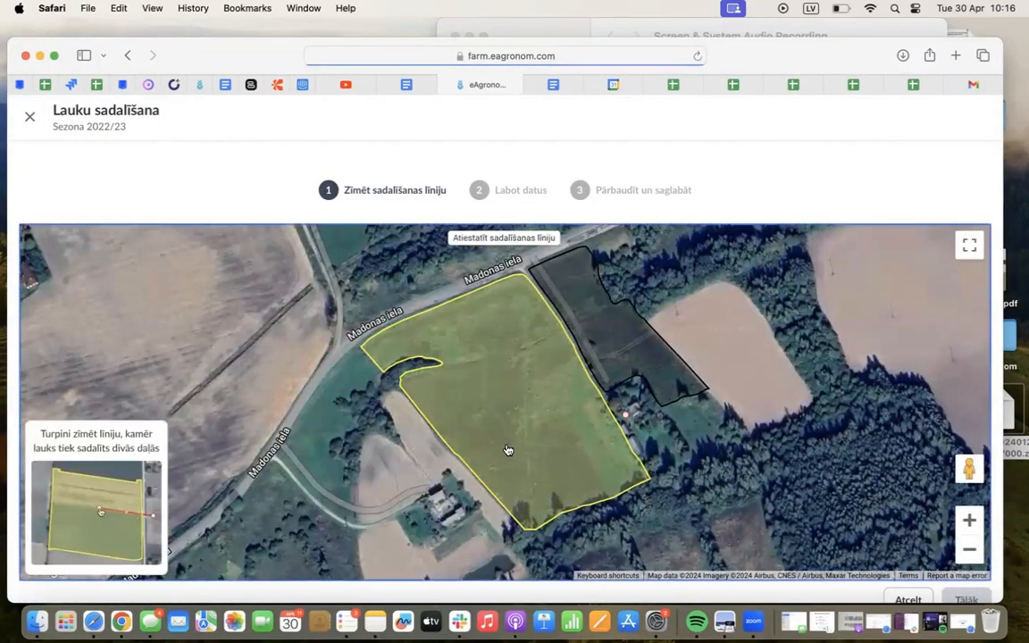
{"action": "left_click", "coordinate": [450, 470]}
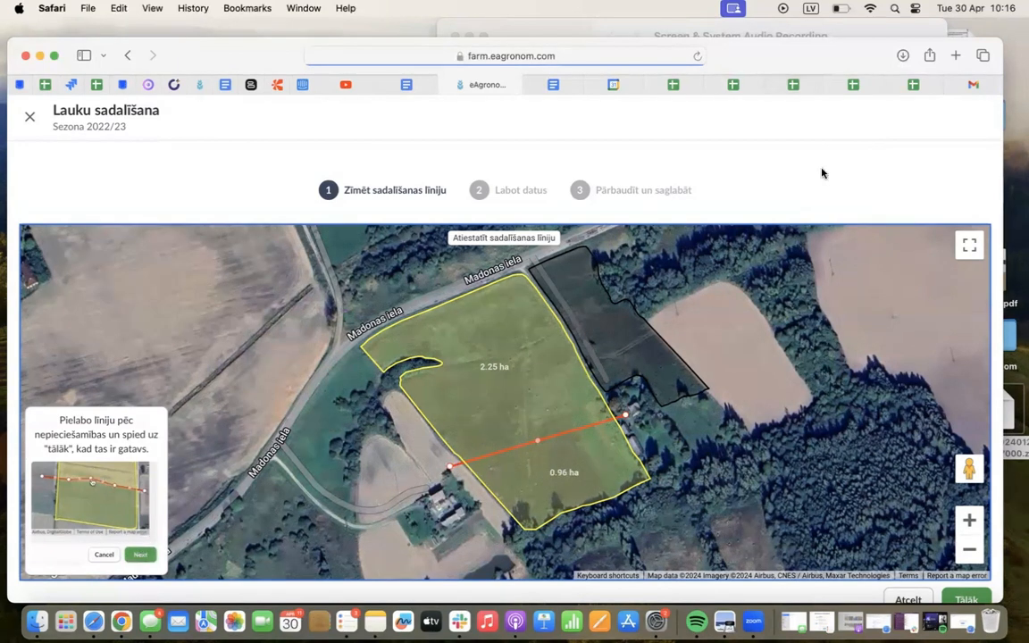
{"action": "scroll", "coordinate": [820, 176], "scroll_direction": "down", "scroll_amount": 1}
{"action": "left_click", "coordinate": [959, 592]}
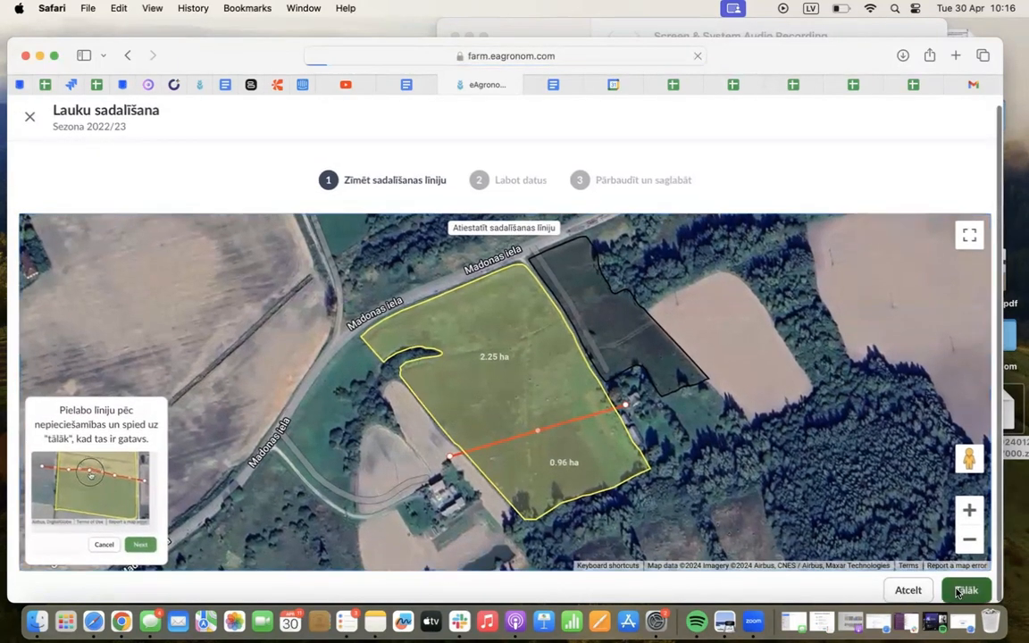
Check the names, numbers and block numbers of the two split parts, and set the area of 79-1 to 2.3 ha
{"action": "scroll", "coordinate": [739, 170], "scroll_direction": "down", "scroll_amount": 1}
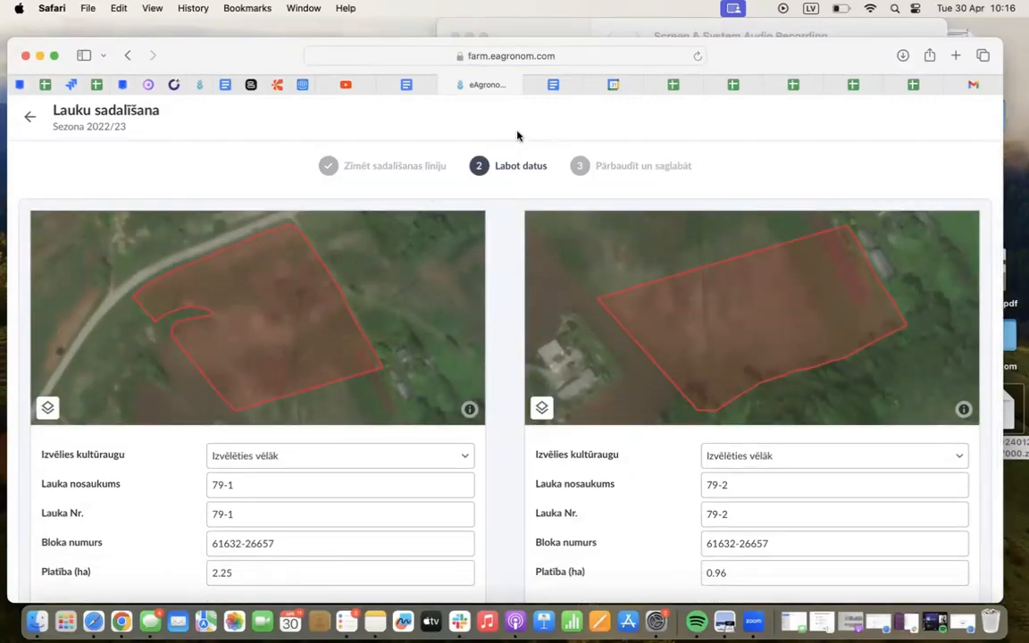
{"action": "scroll", "coordinate": [517, 135], "scroll_direction": "down", "scroll_amount": 2}
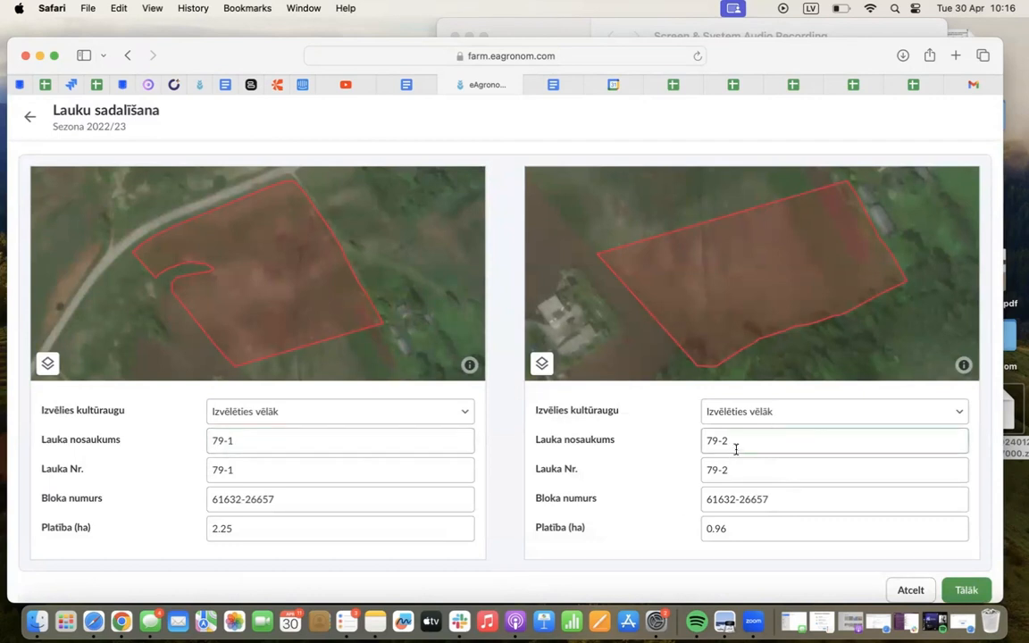
{"action": "left_click", "coordinate": [230, 473]}
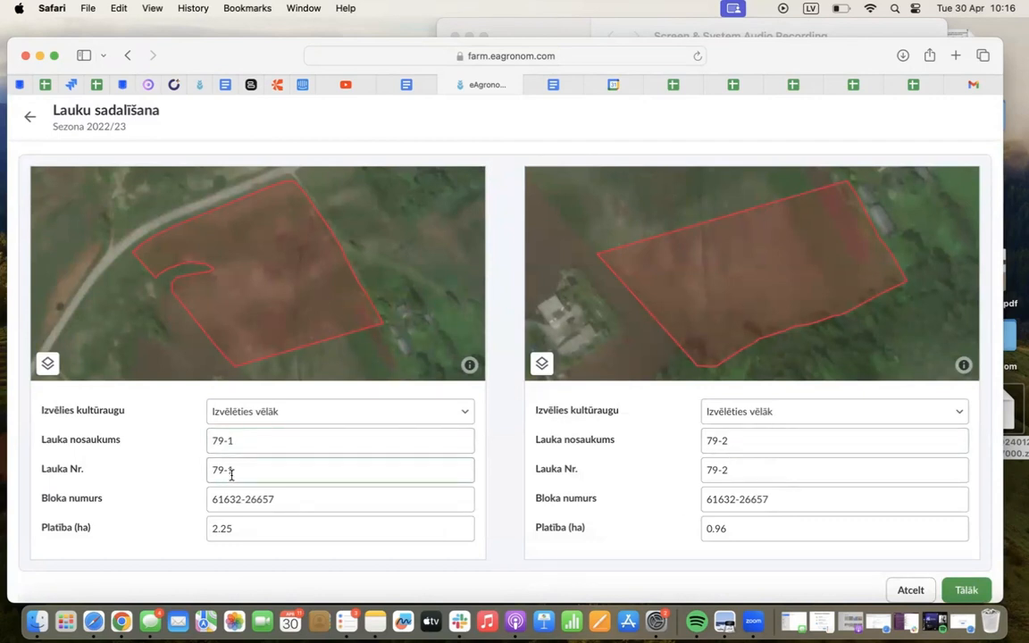
{"action": "left_click", "coordinate": [232, 497]}
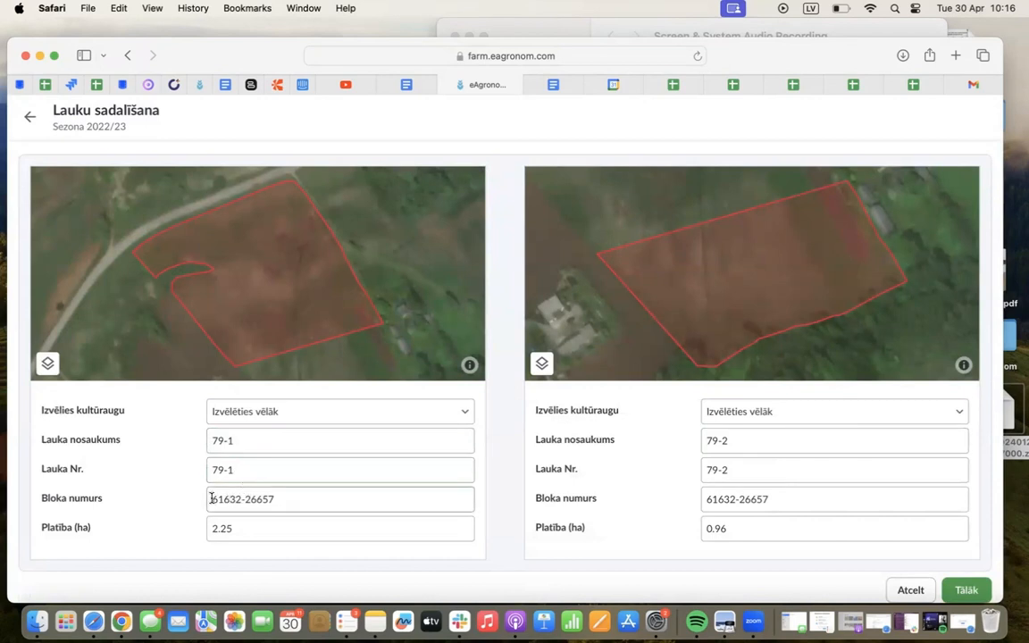
{"action": "left_click", "coordinate": [248, 528]}
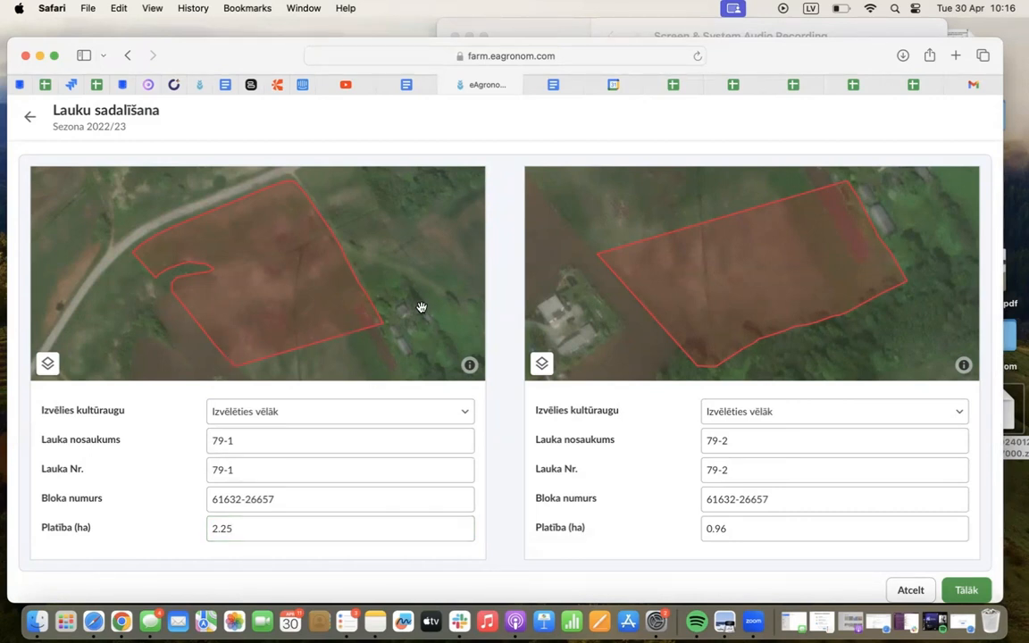
{"action": "left_click", "coordinate": [247, 528]}
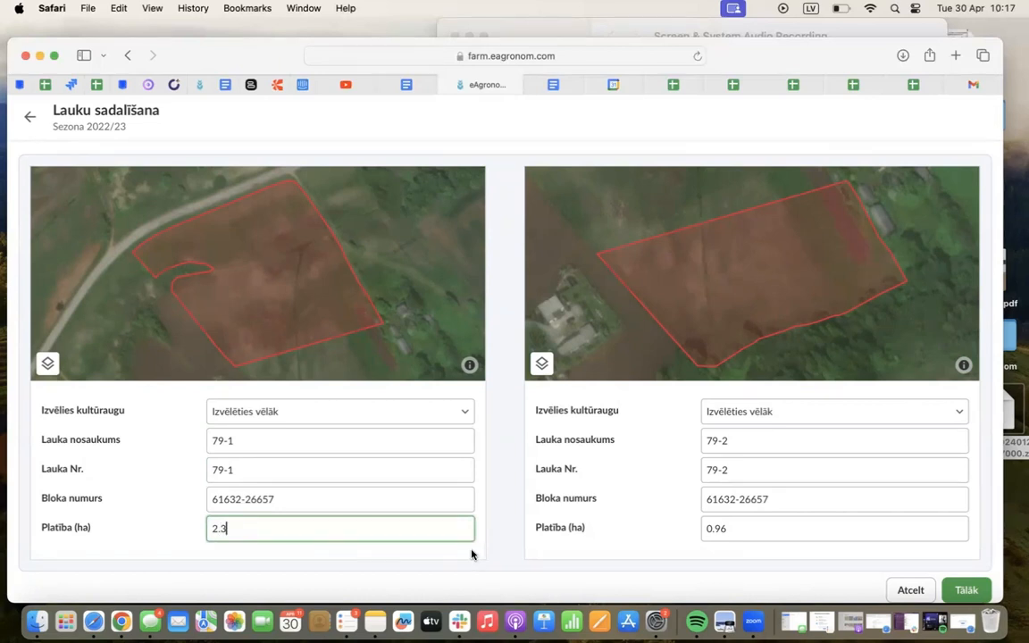
Apply the split of field 79 to season 2022/23 and future seasons, and save it
{"action": "left_click", "coordinate": [970, 588]}
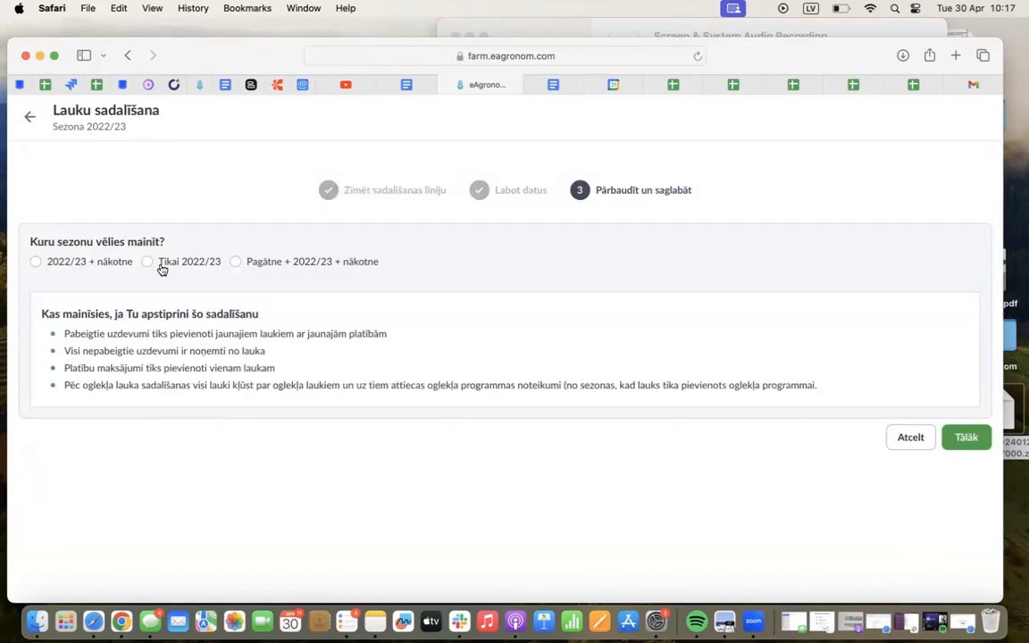
{"action": "left_click", "coordinate": [54, 263]}
{"action": "left_click", "coordinate": [955, 437]}
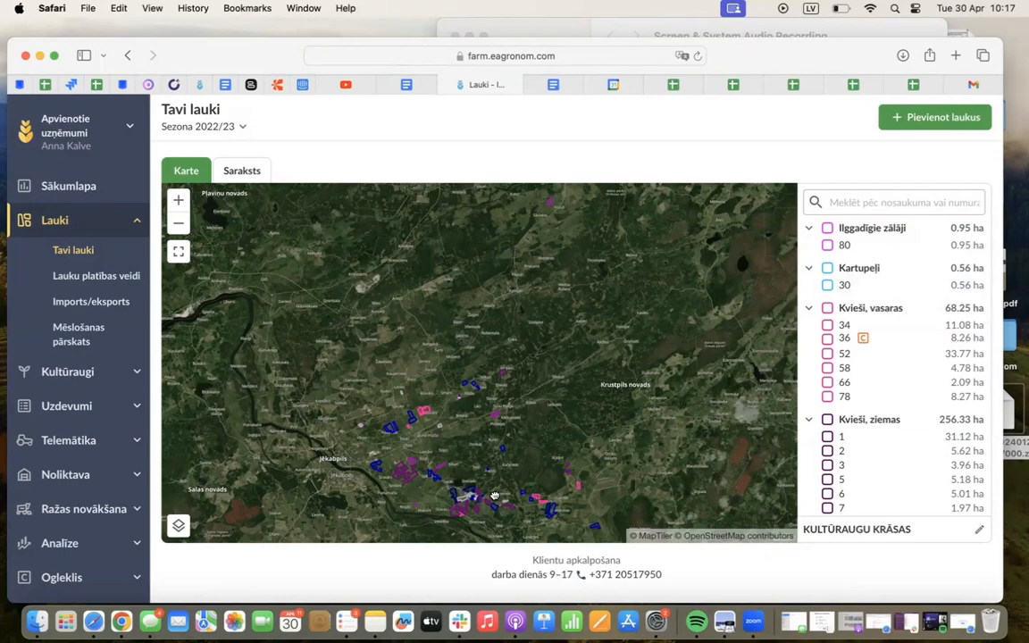
Start merging field 1 on the map and add the neighbouring field 2 to the merge
{"action": "left_click_drag", "start_coordinate": [444, 447], "coordinate": [472, 424]}
{"action": "scroll", "coordinate": [464, 429], "scroll_direction": "up", "scroll_amount": 10}
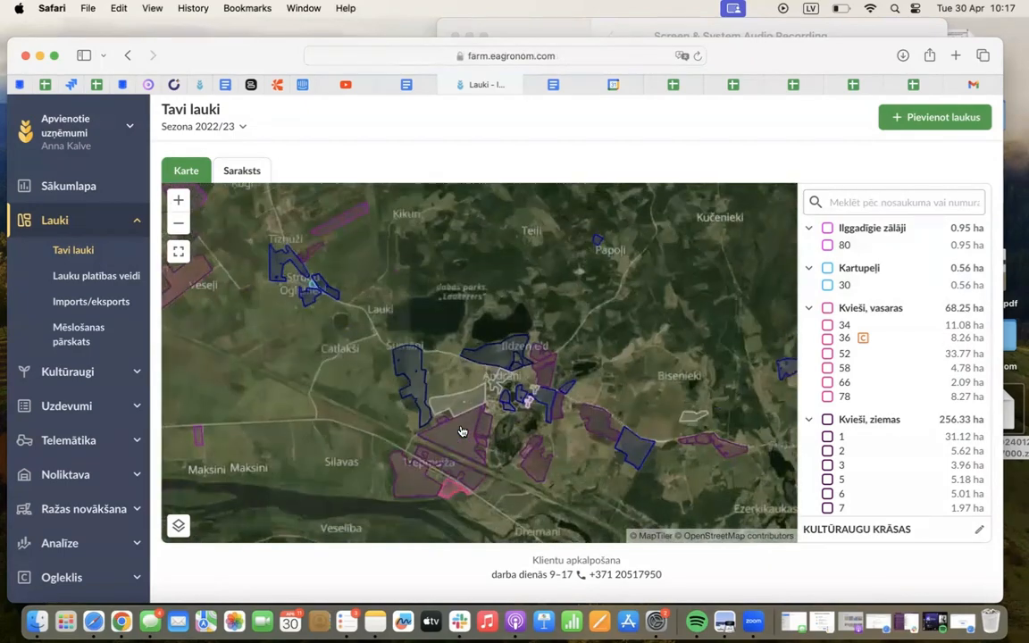
{"action": "scroll", "coordinate": [462, 431], "scroll_direction": "up", "scroll_amount": 5}
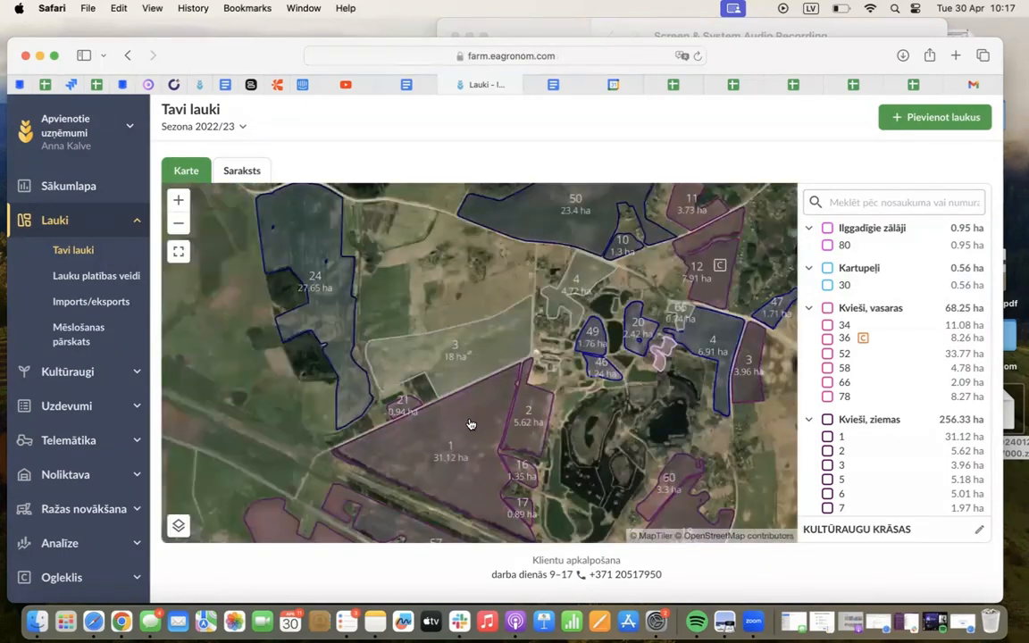
{"action": "left_click", "coordinate": [471, 424]}
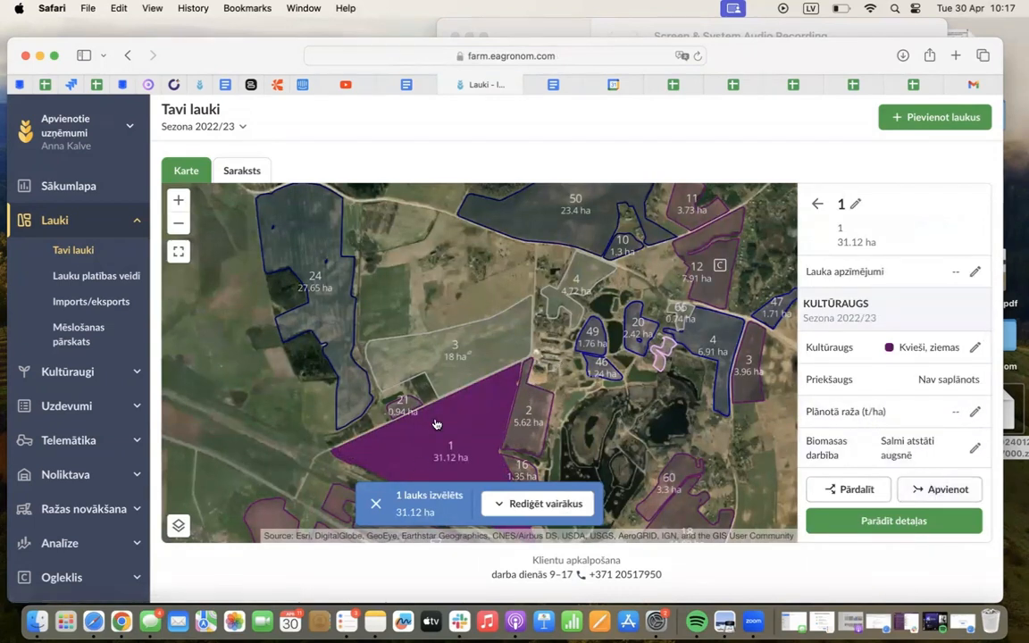
{"action": "left_click", "coordinate": [909, 494]}
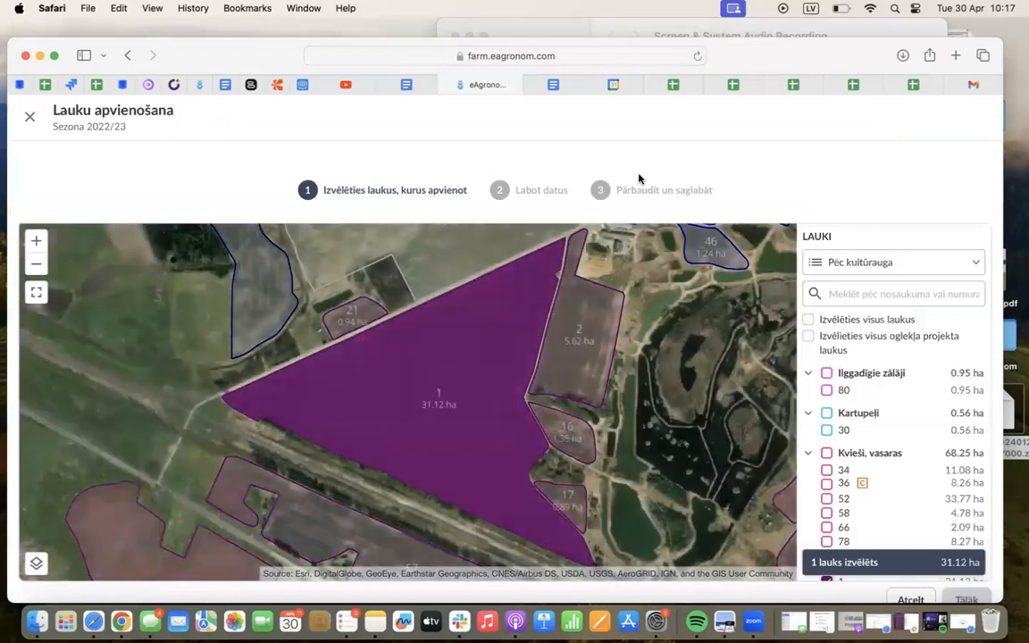
{"action": "left_click", "coordinate": [581, 332]}
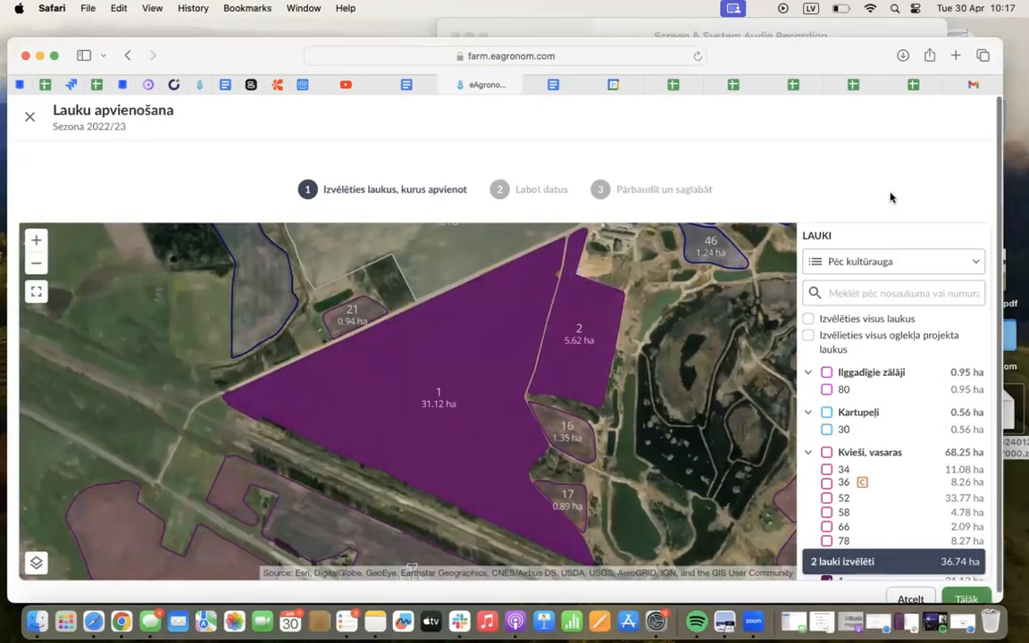
{"action": "scroll", "coordinate": [893, 268], "scroll_direction": "down", "scroll_amount": 1}
{"action": "left_click", "coordinate": [960, 589]}
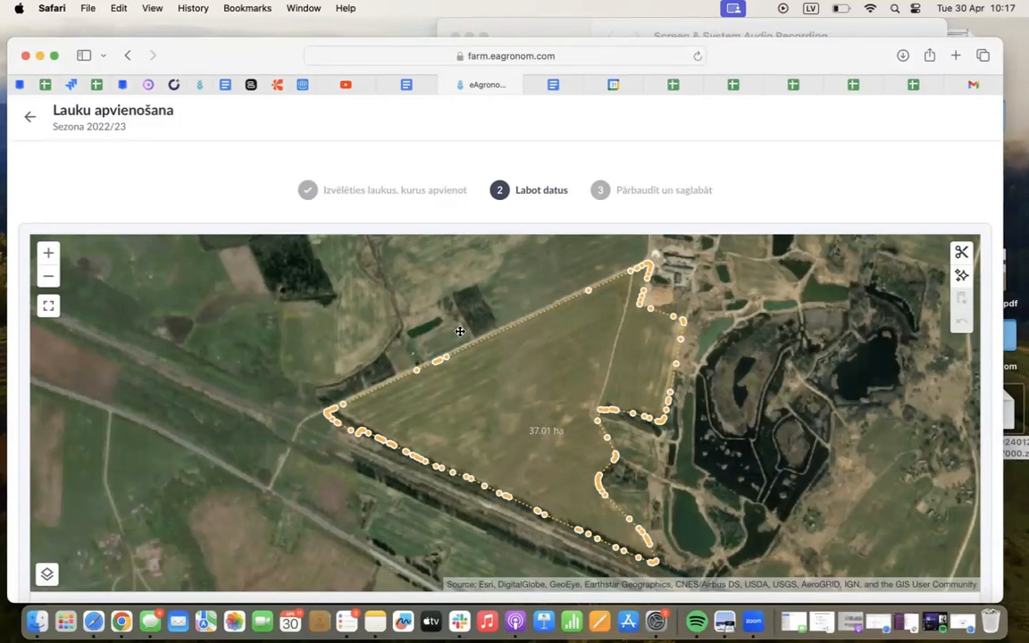
Check the merged field's crop, name, number, block numbers and area, and keep ZSKa as its company
{"action": "scroll", "coordinate": [804, 161], "scroll_direction": "down", "scroll_amount": 5}
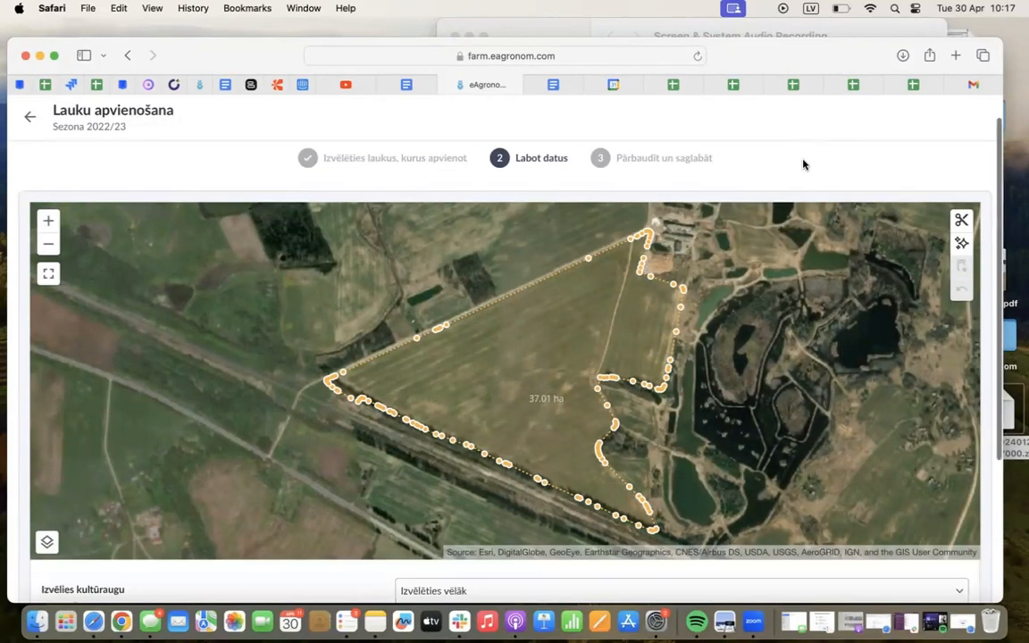
{"action": "scroll", "coordinate": [328, 542], "scroll_direction": "down", "scroll_amount": 5}
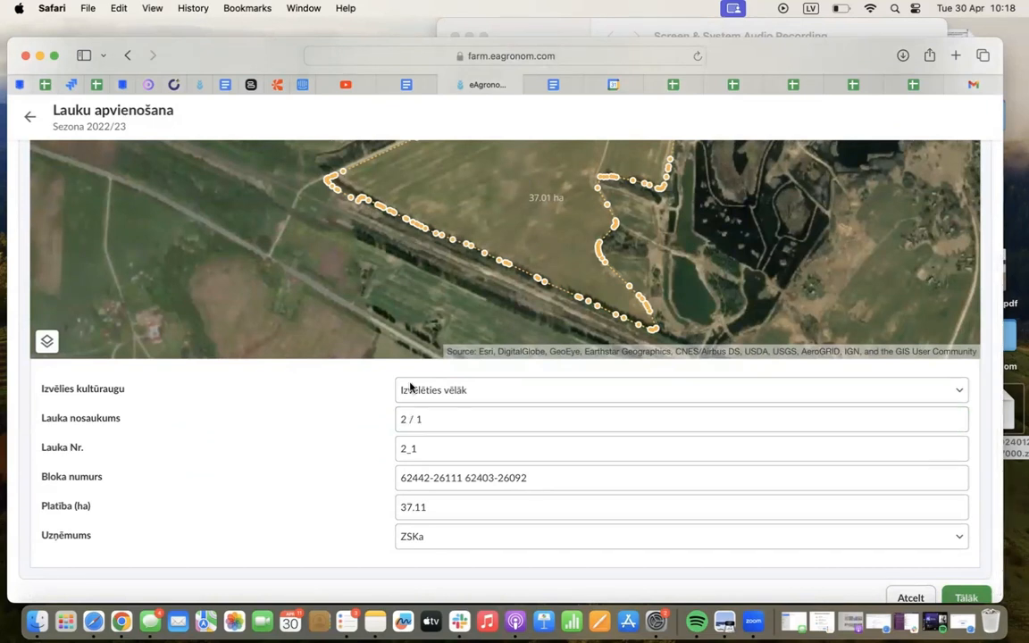
{"action": "scroll", "coordinate": [394, 465], "scroll_direction": "down", "scroll_amount": 1}
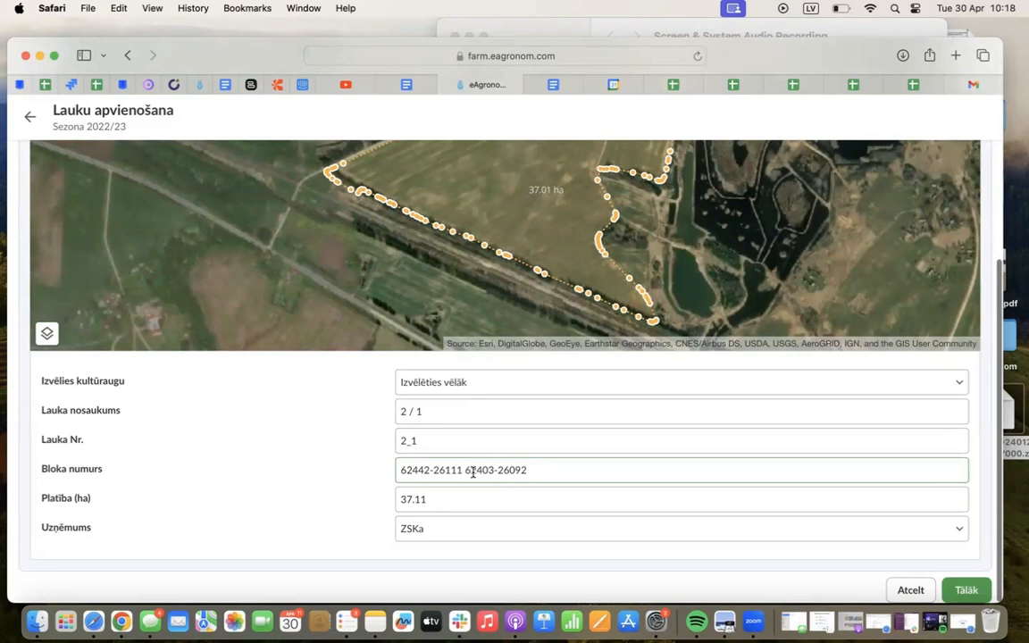
{"action": "left_click", "coordinate": [406, 531]}
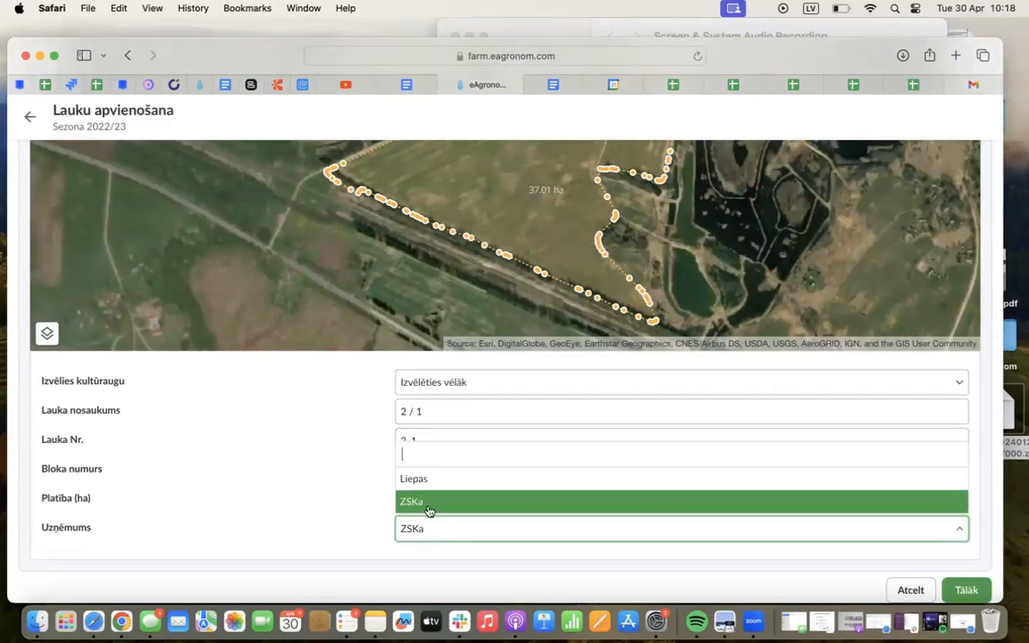
{"action": "left_click", "coordinate": [427, 503]}
Apply the merge of fields 1 and 2 to season 2022/23 only, save it, and show the fields as a list
{"action": "left_click", "coordinate": [965, 589]}
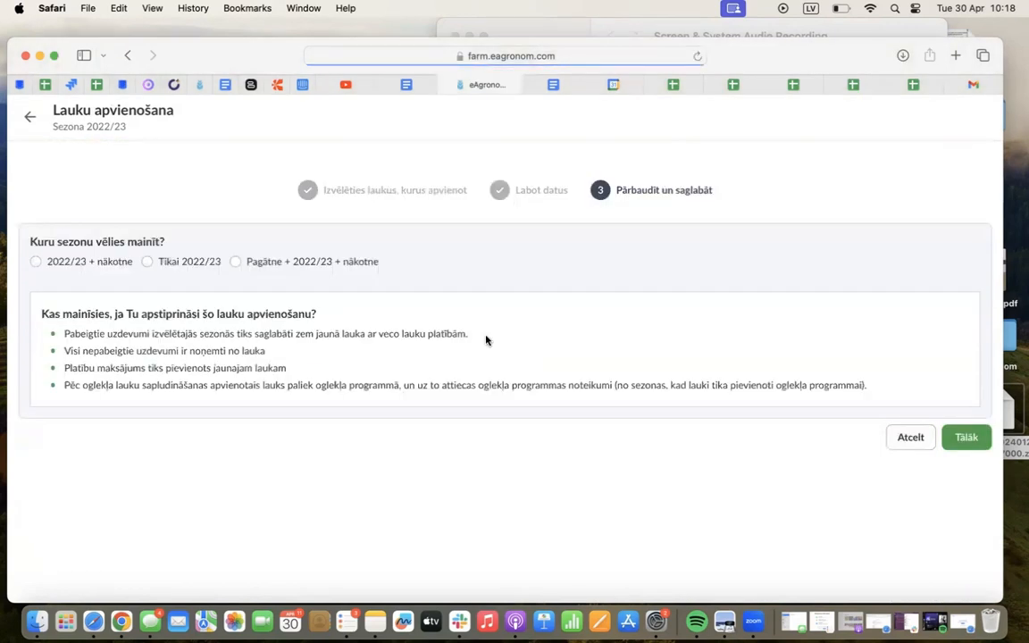
{"action": "left_click", "coordinate": [163, 262]}
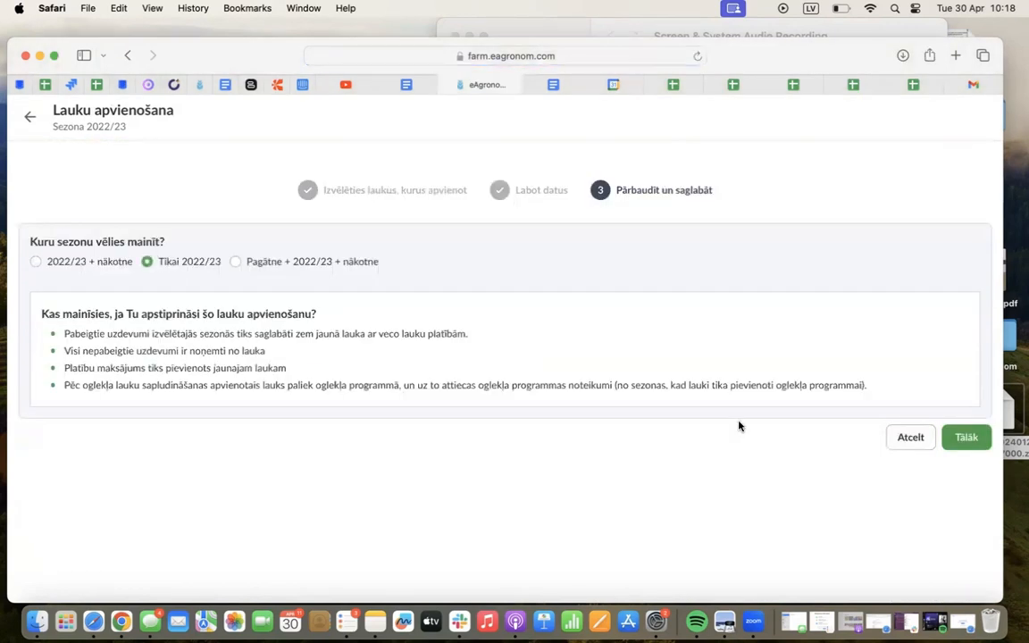
{"action": "left_click", "coordinate": [976, 433]}
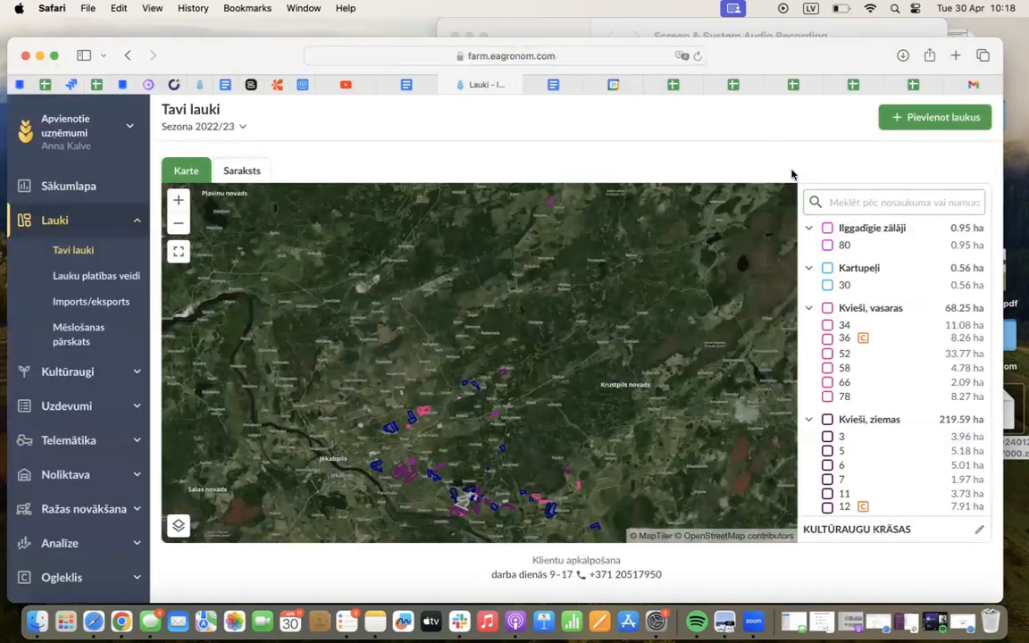
{"action": "left_click", "coordinate": [230, 169]}
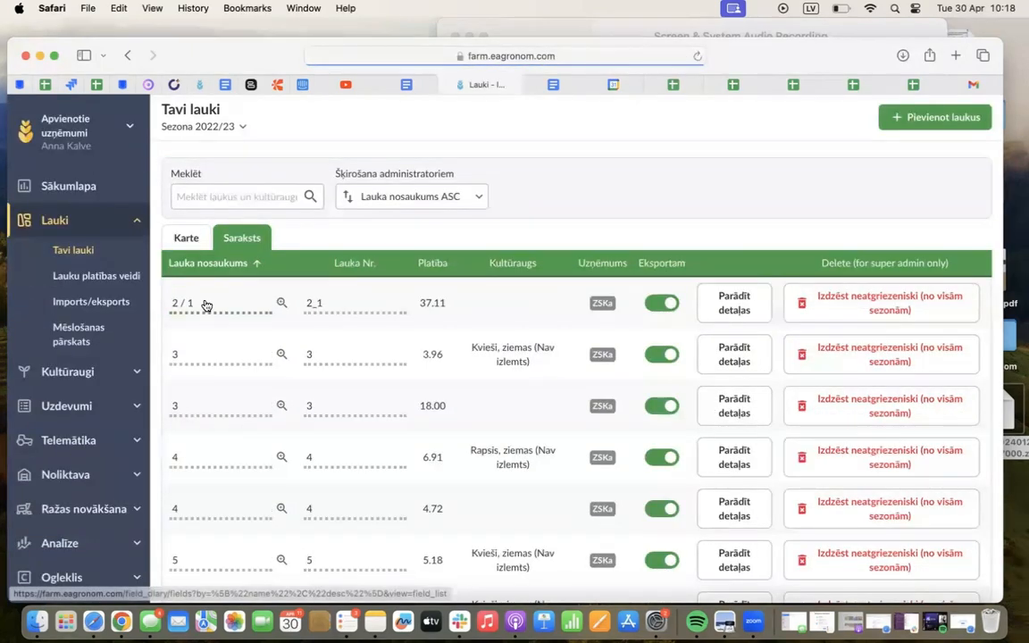
Try to rename the merged field 2 / 1 for past seasons, 2022/23 and future seasons
{"action": "left_click", "coordinate": [185, 303]}
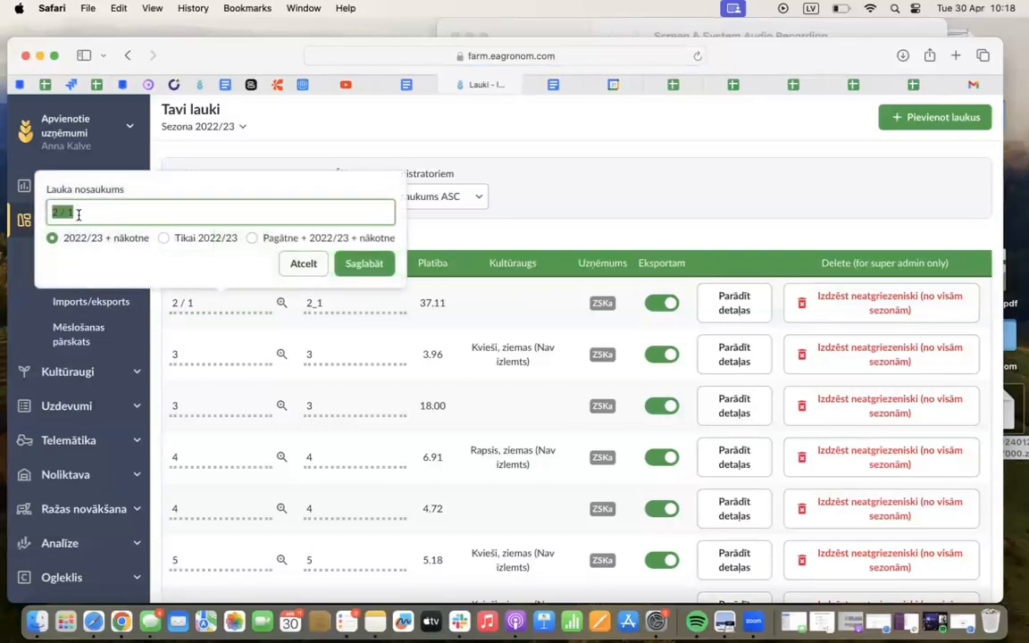
{"action": "type", "text": "Kalni"}
{"action": "left_click", "coordinate": [287, 239]}
{"action": "left_click", "coordinate": [368, 265]}
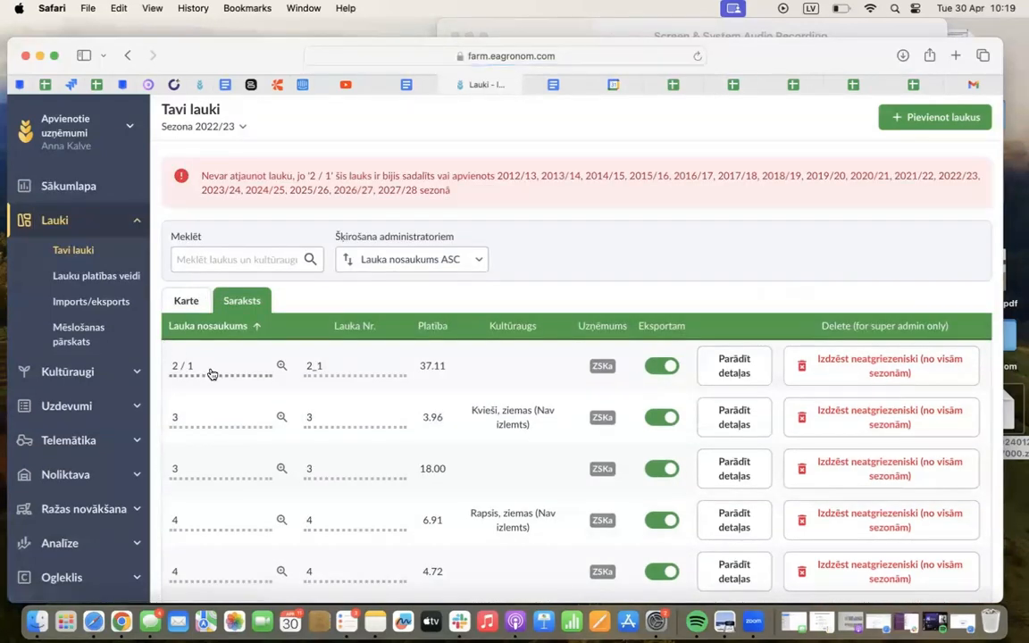
Rename the merged field 2 / 1 as Kalni for season 2022/23 only
{"action": "left_click", "coordinate": [207, 376]}
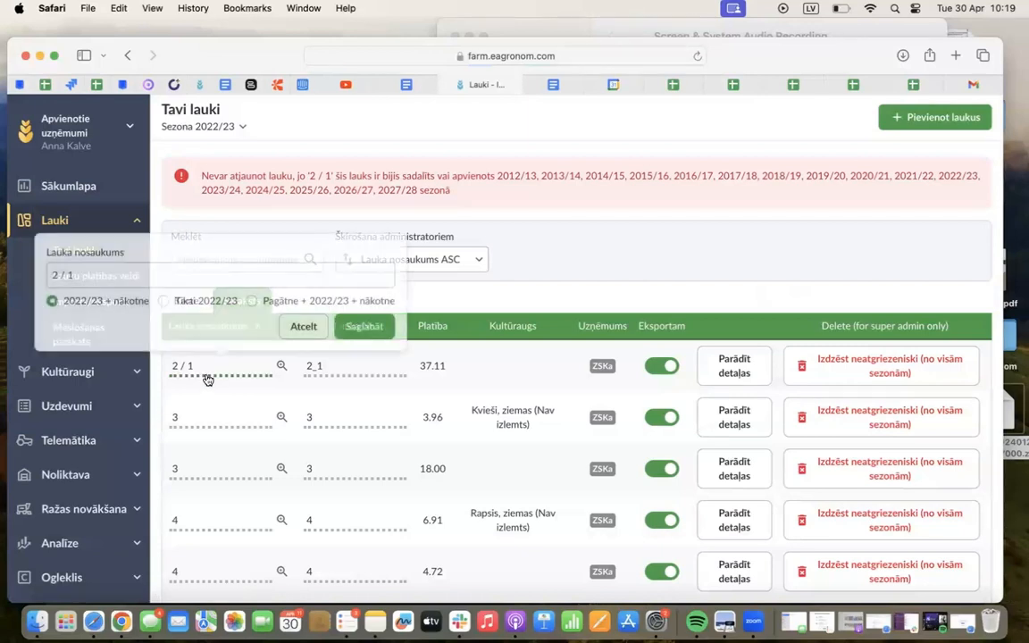
{"action": "left_click", "coordinate": [136, 274]}
{"action": "type", "text": "K"}
{"action": "key", "text": "BackSpace"}
{"action": "key", "text": "BackSpace"}
{"action": "key", "text": "BackSpace"}
{"action": "key", "text": "BackSpace"}
{"action": "key", "text": "BackSpace"}
{"action": "key", "text": "BackSpace"}
{"action": "key", "text": "BackSpace"}
{"action": "type", "text": "Kal"}
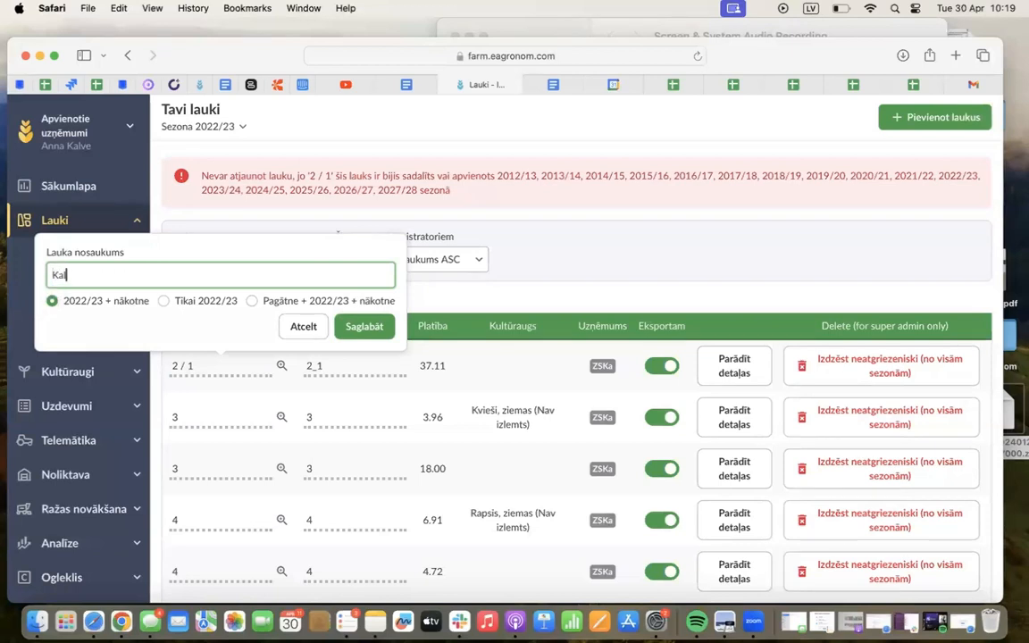
{"action": "left_click", "coordinate": [163, 301]}
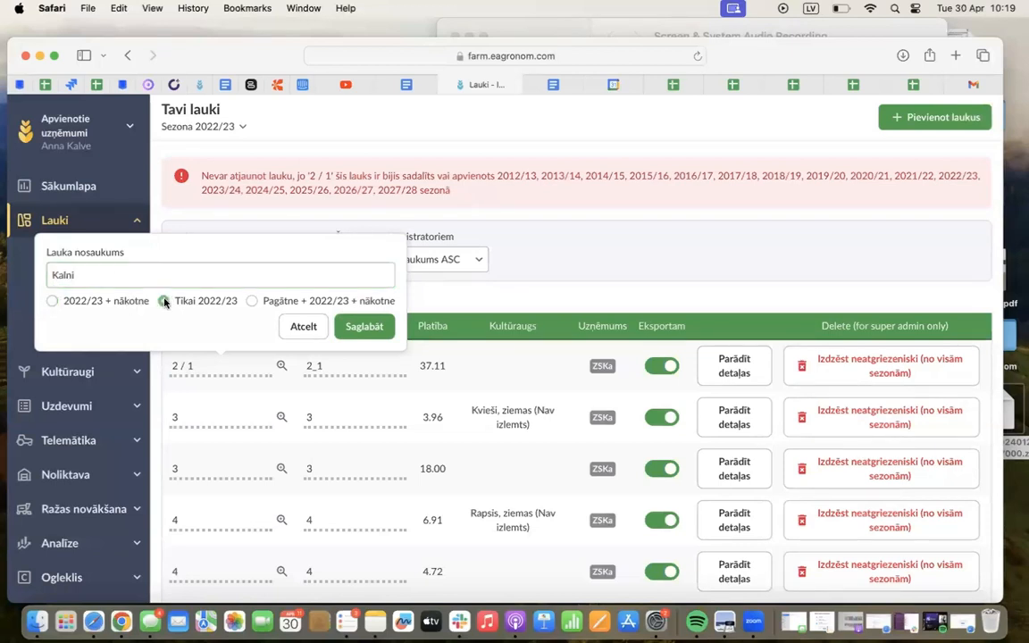
{"action": "left_click", "coordinate": [362, 327]}
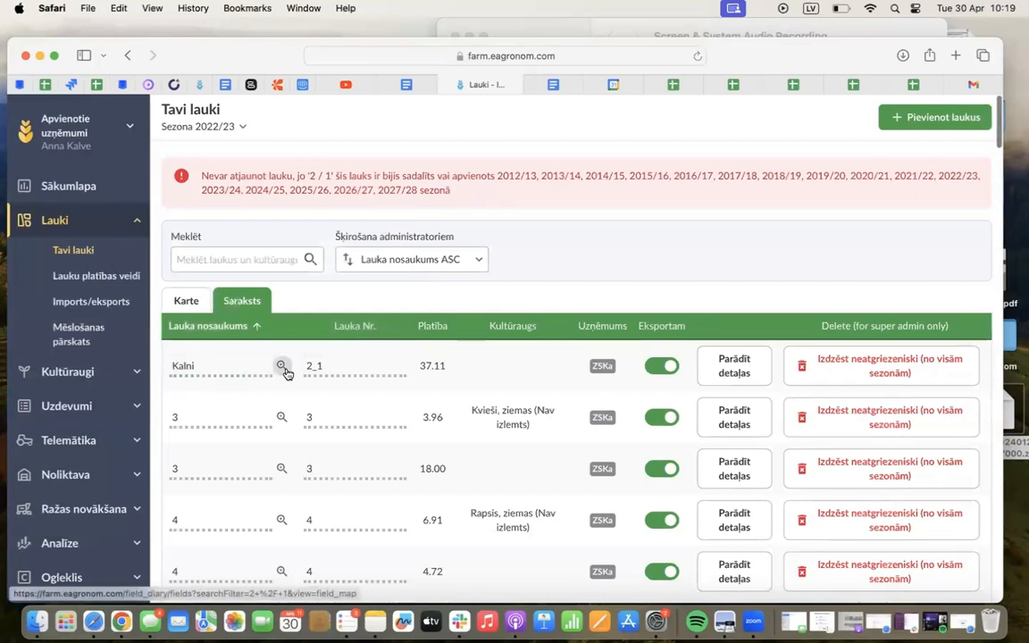
Open the details of field Kalni and simplify its outline at the strongest level
{"action": "scroll", "coordinate": [285, 373], "scroll_direction": "down", "scroll_amount": 2}
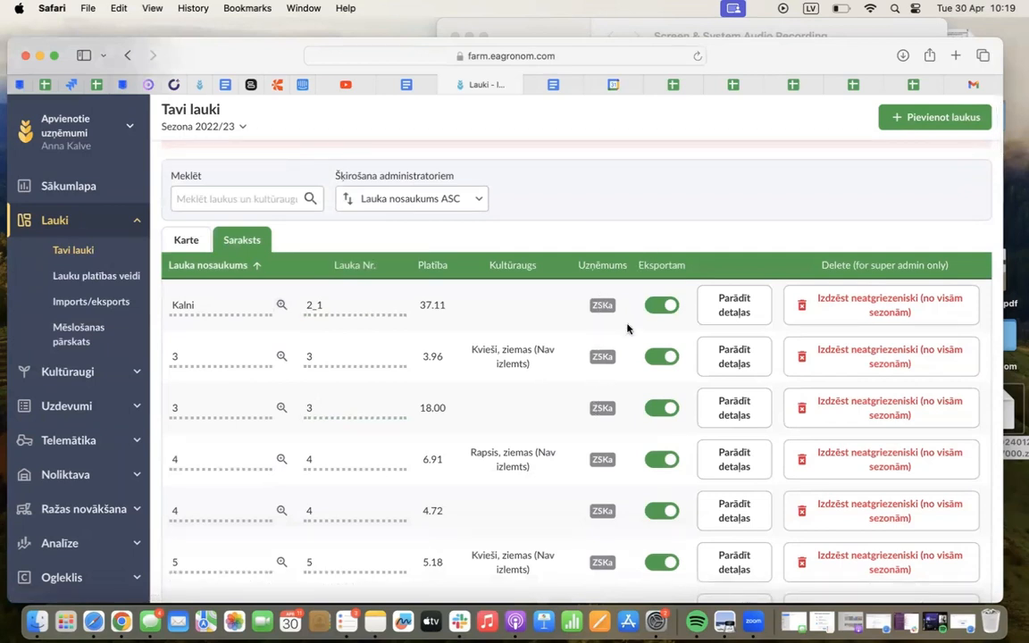
{"action": "left_click", "coordinate": [730, 306]}
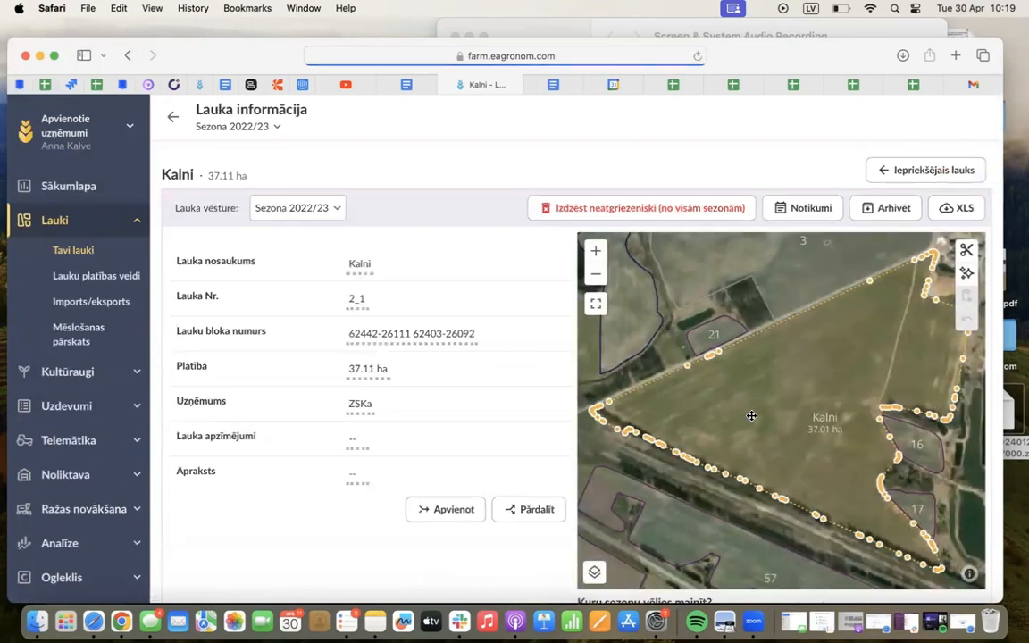
{"action": "left_click_drag", "start_coordinate": [690, 509], "coordinate": [621, 403]}
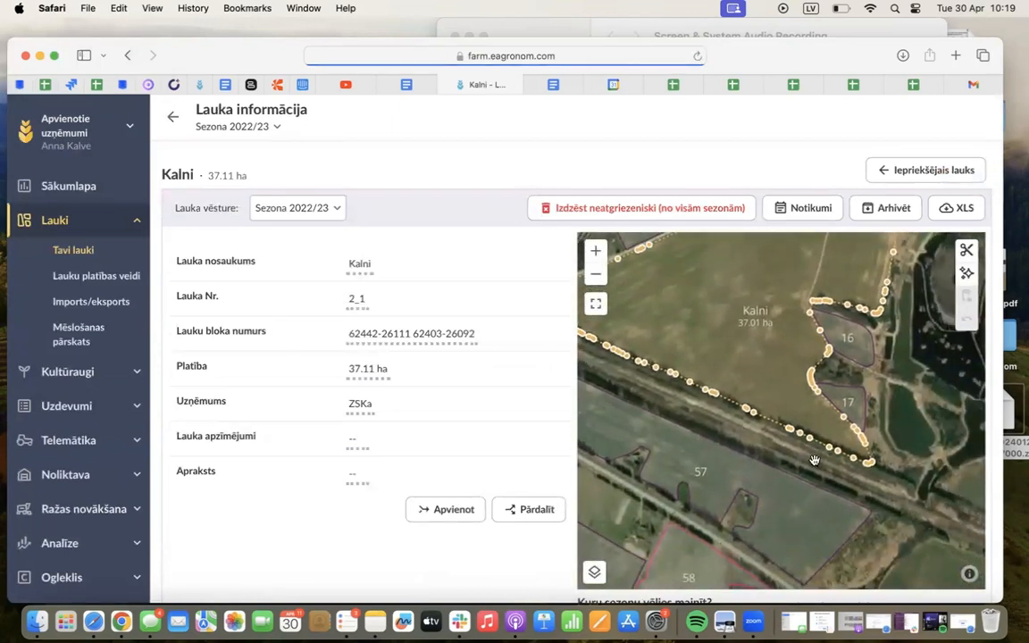
{"action": "left_click_drag", "start_coordinate": [841, 457], "coordinate": [714, 442]}
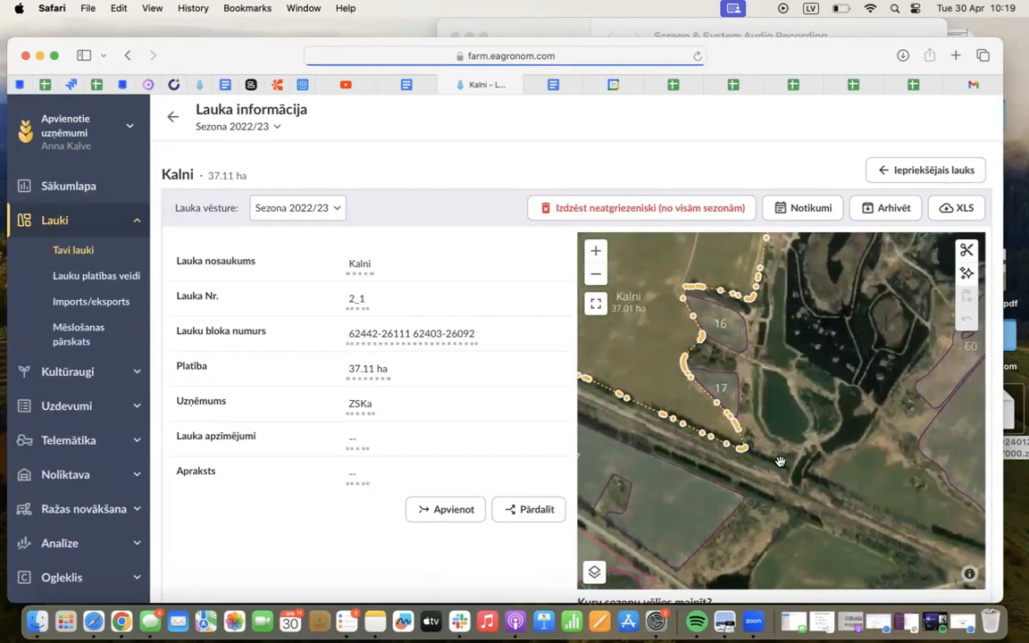
{"action": "scroll", "coordinate": [735, 411], "scroll_direction": "up", "scroll_amount": 1}
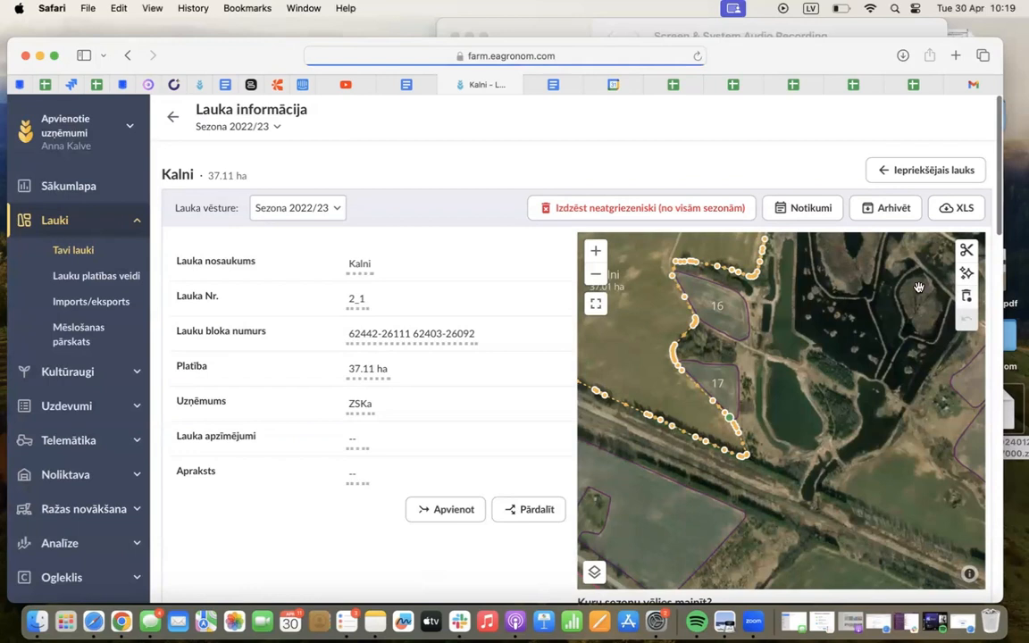
{"action": "mouse_move", "coordinate": [965, 286]}
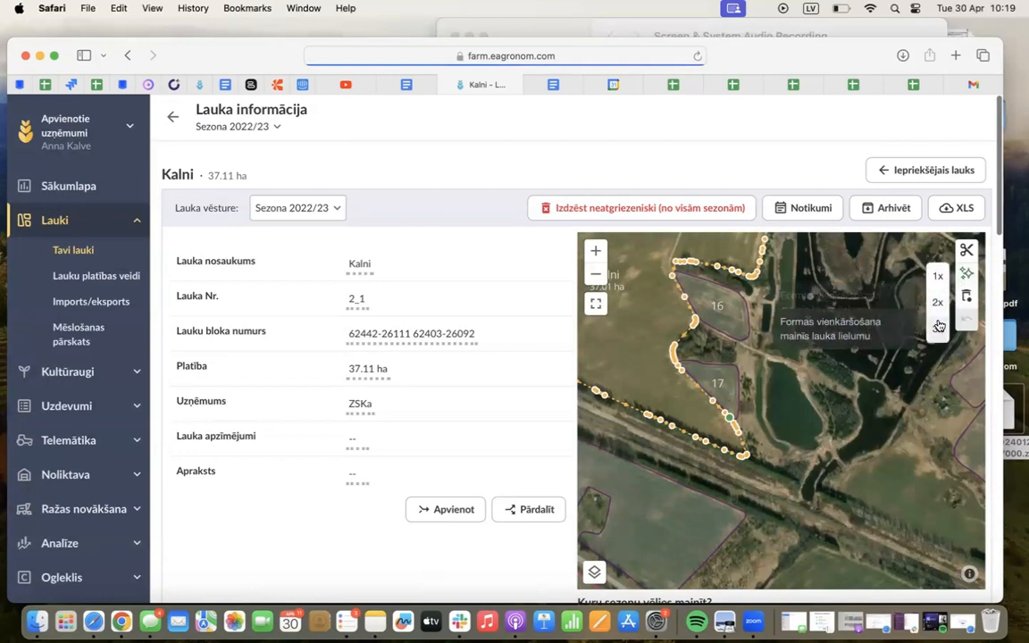
{"action": "left_click", "coordinate": [937, 328]}
Extend Kalni's southeastern corner eastward beyond field 17, enlarging the field to about 38.01 ha, and save the new outline
{"action": "left_click_drag", "start_coordinate": [746, 457], "coordinate": [819, 493]}
{"action": "left_click_drag", "start_coordinate": [761, 463], "coordinate": [830, 467]}
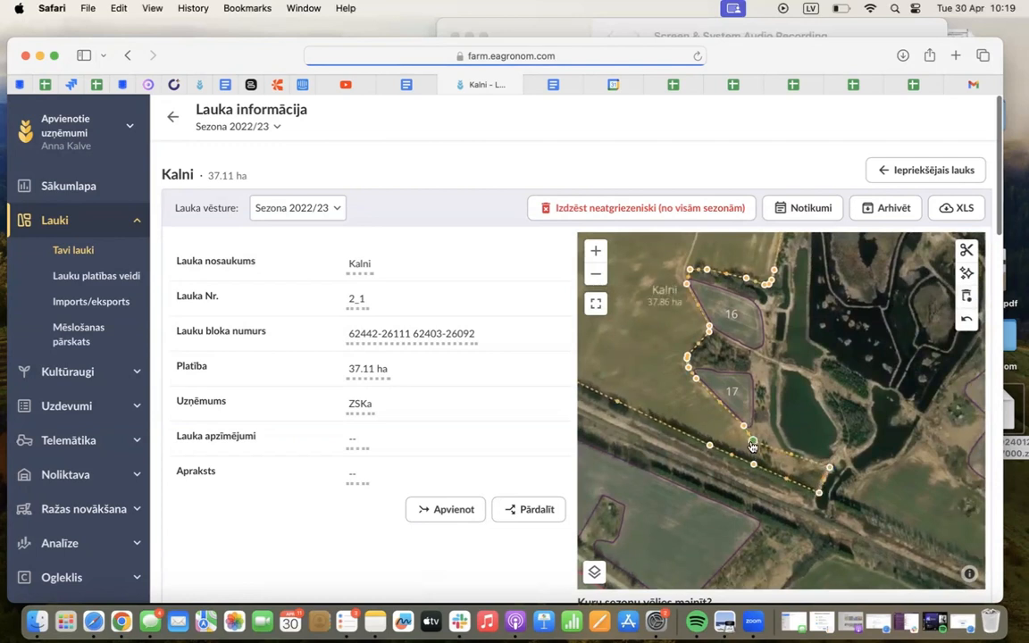
{"action": "left_click", "coordinate": [790, 452]}
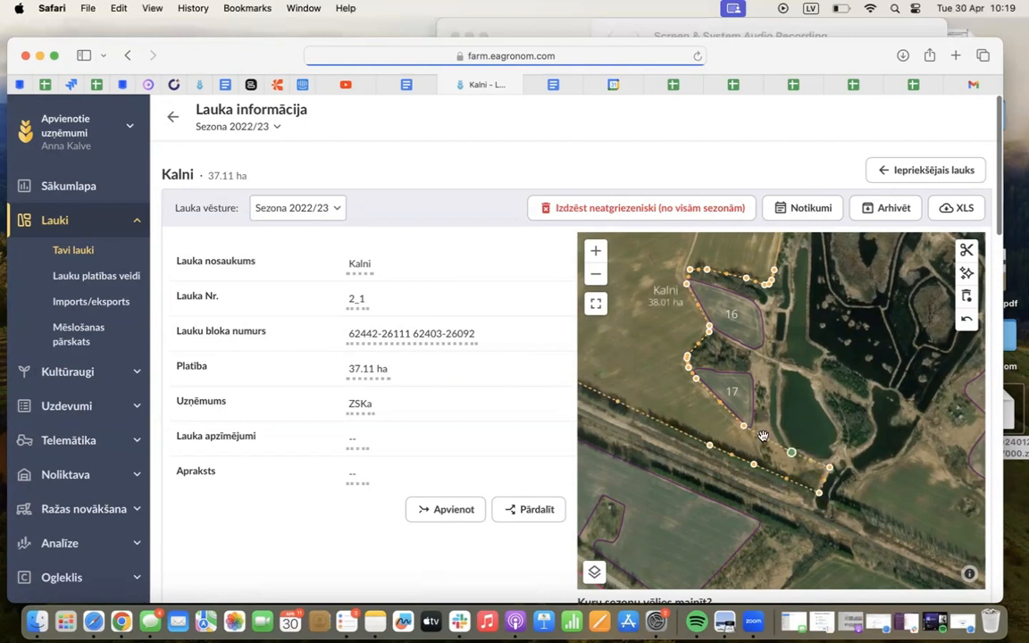
{"action": "scroll", "coordinate": [462, 344], "scroll_direction": "down", "scroll_amount": 3}
{"action": "left_click", "coordinate": [724, 527]}
{"action": "left_click", "coordinate": [967, 565]}
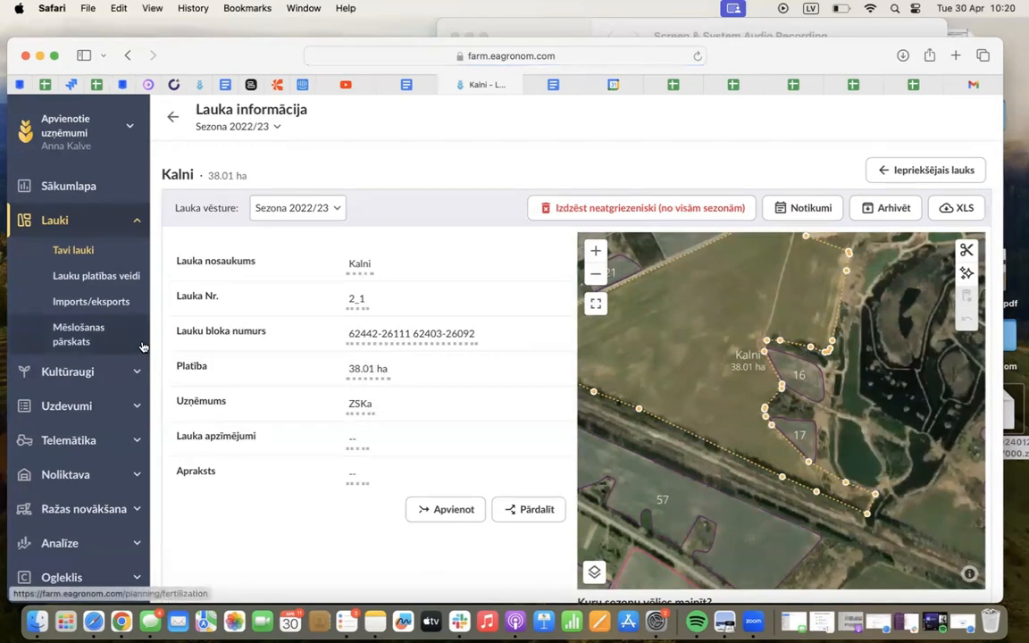
Return to the field list and open Imports/eksports to review the available import and export reports
{"action": "left_click", "coordinate": [176, 121]}
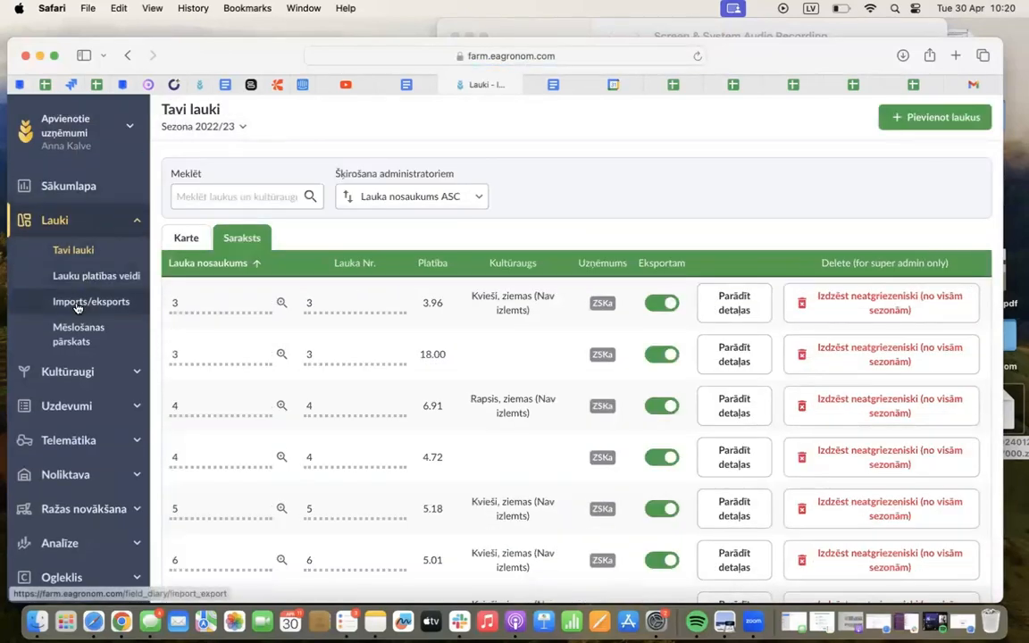
{"action": "left_click", "coordinate": [78, 305]}
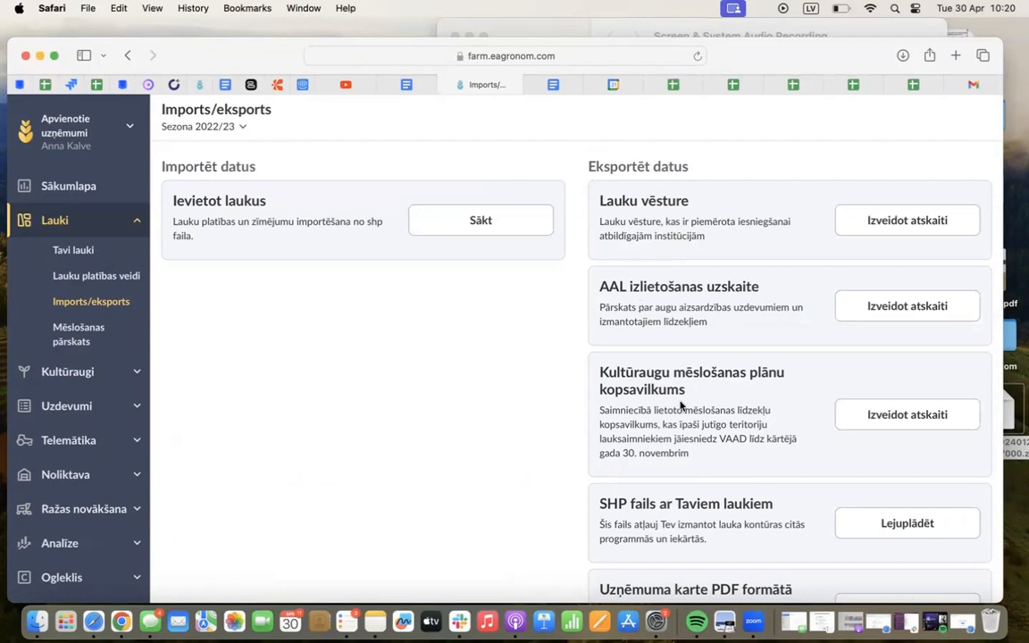
{"action": "scroll", "coordinate": [681, 404], "scroll_direction": "down", "scroll_amount": 3}
{"action": "scroll", "coordinate": [672, 452], "scroll_direction": "up", "scroll_amount": 3}
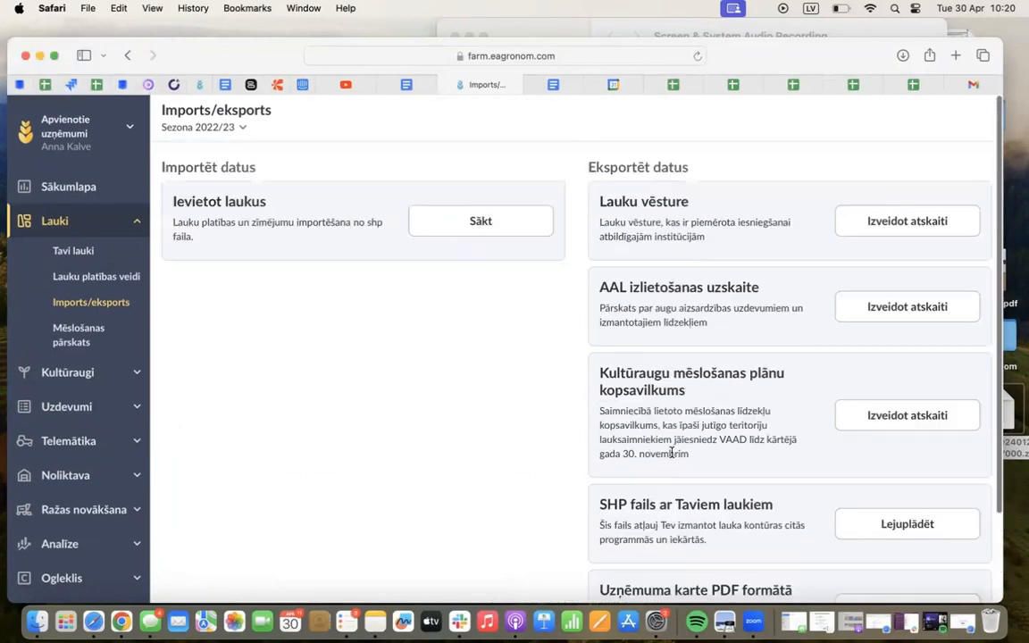
Search the 2022/23 task overview with the task type, product and status filters cleared, and return to Imports/eksports
{"action": "left_click", "coordinate": [65, 408]}
{"action": "left_click", "coordinate": [85, 474]}
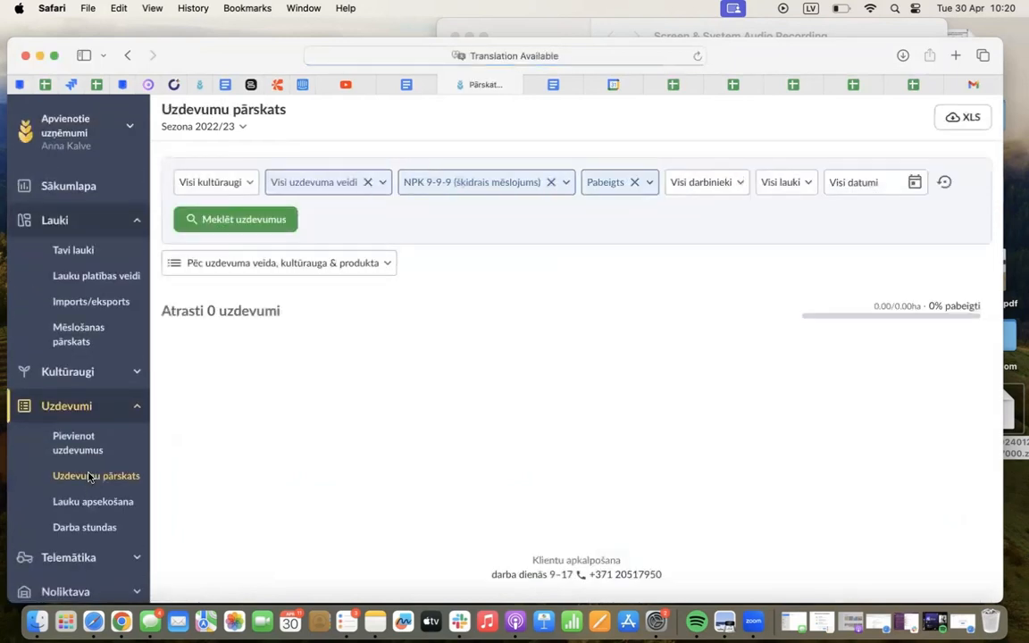
{"action": "left_click", "coordinate": [366, 183]}
{"action": "left_click", "coordinate": [530, 182]}
{"action": "left_click", "coordinate": [524, 183]}
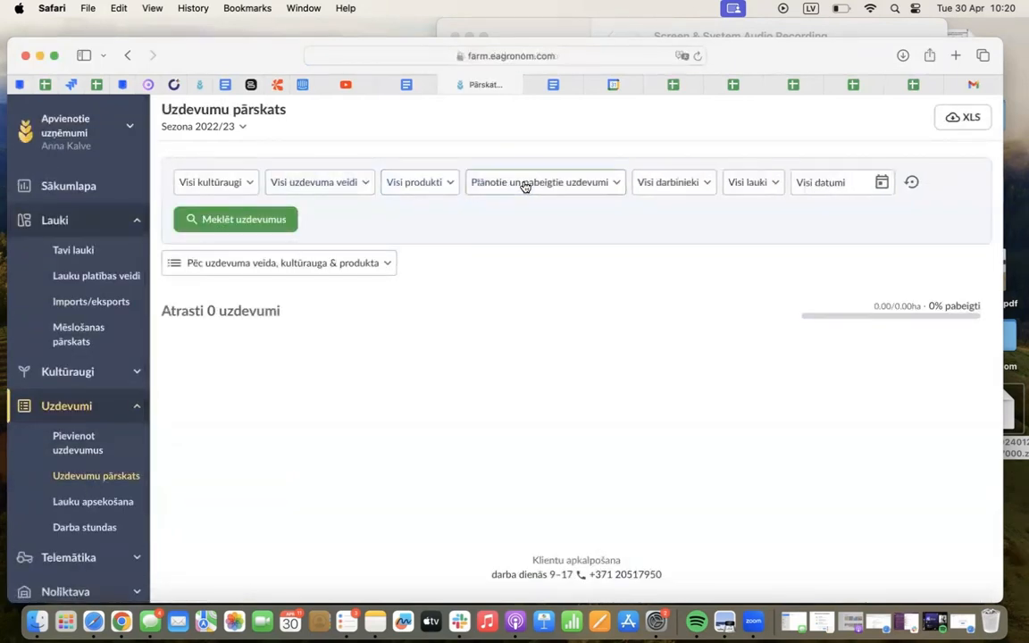
{"action": "left_click", "coordinate": [223, 222]}
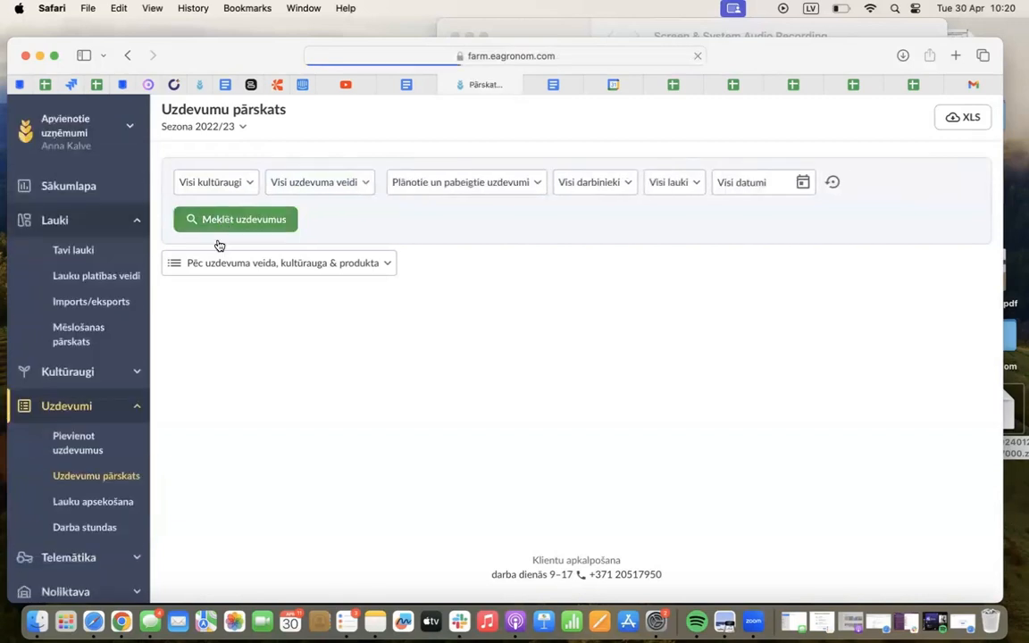
{"action": "left_click", "coordinate": [99, 303]}
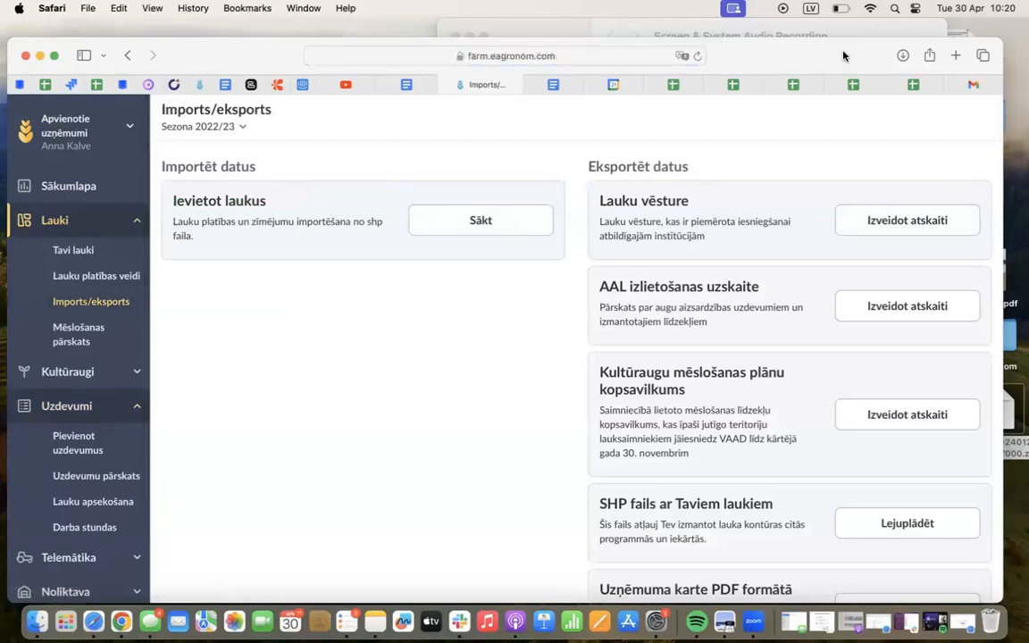
Clear the browser's download list and generate the Lauku vēsture report for company ZS Ka, season 2022/23
{"action": "left_click", "coordinate": [902, 55]}
{"action": "left_click", "coordinate": [997, 87]}
{"action": "left_click", "coordinate": [874, 223]}
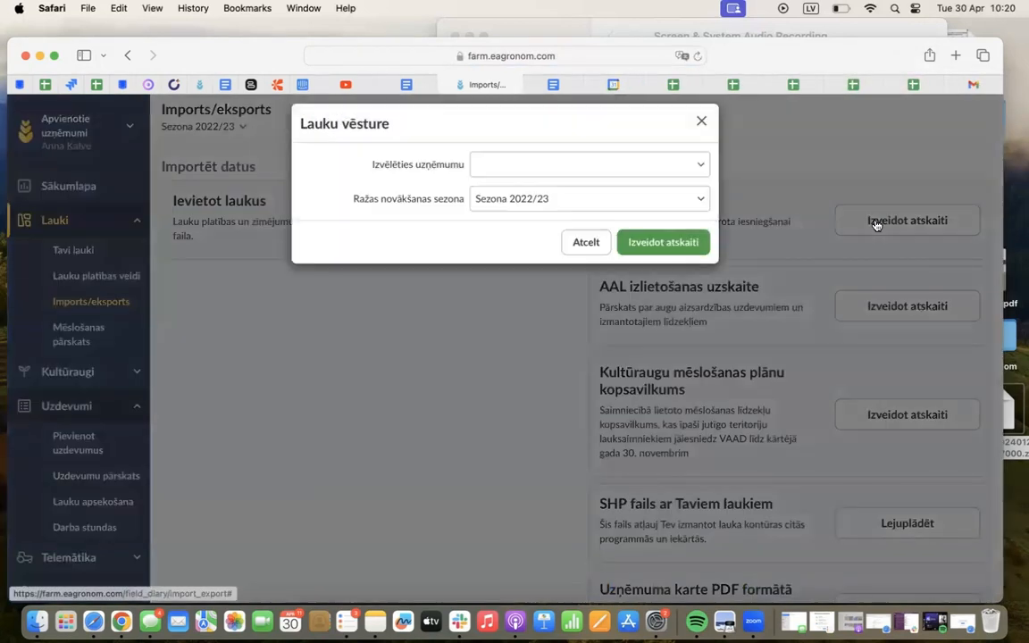
{"action": "left_click", "coordinate": [550, 169]}
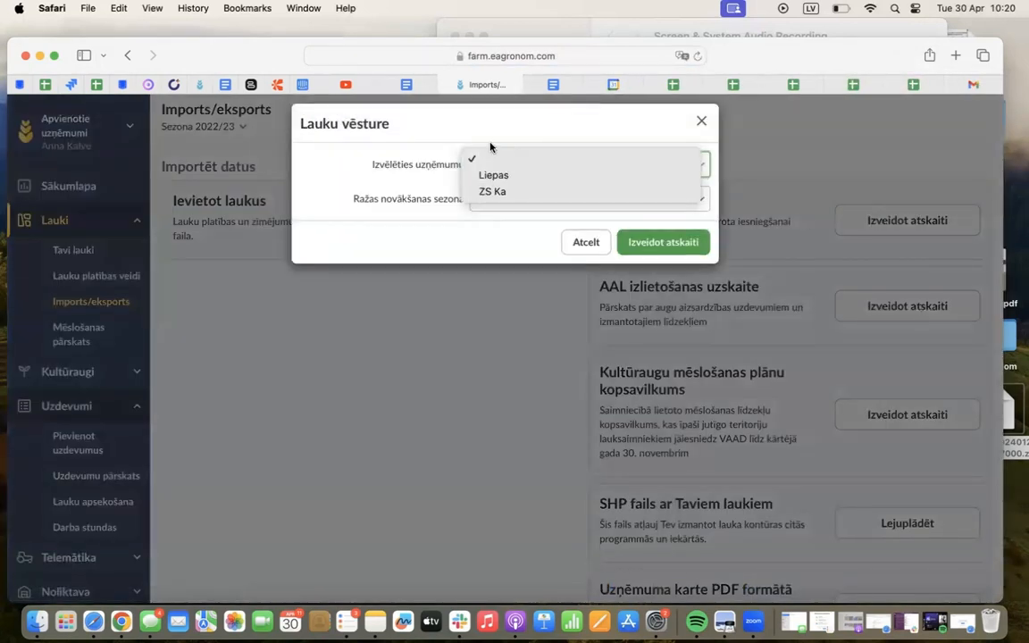
{"action": "left_click", "coordinate": [490, 193]}
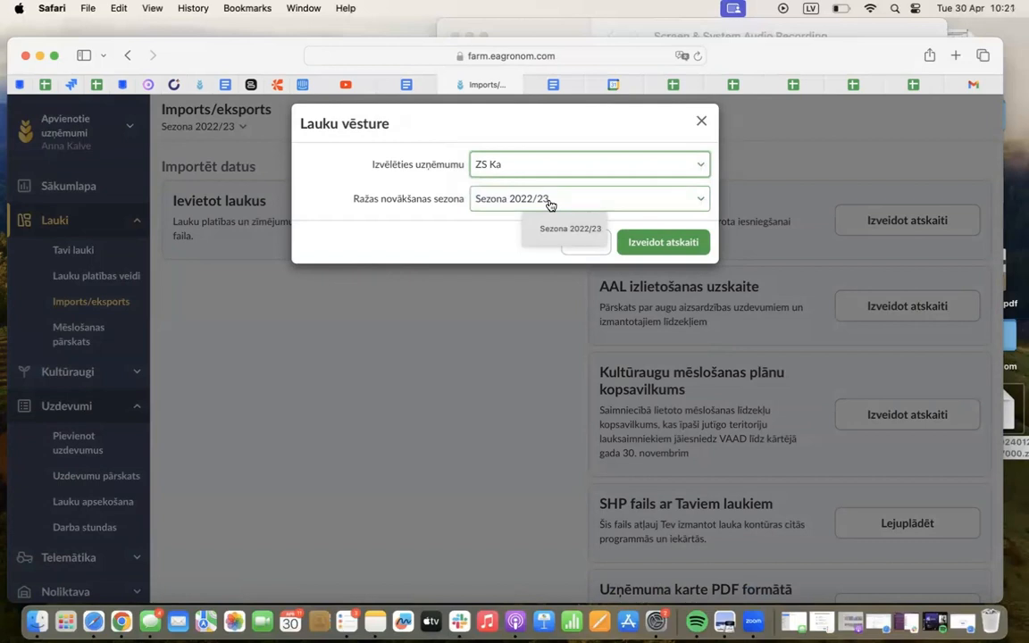
{"action": "left_click", "coordinate": [664, 242]}
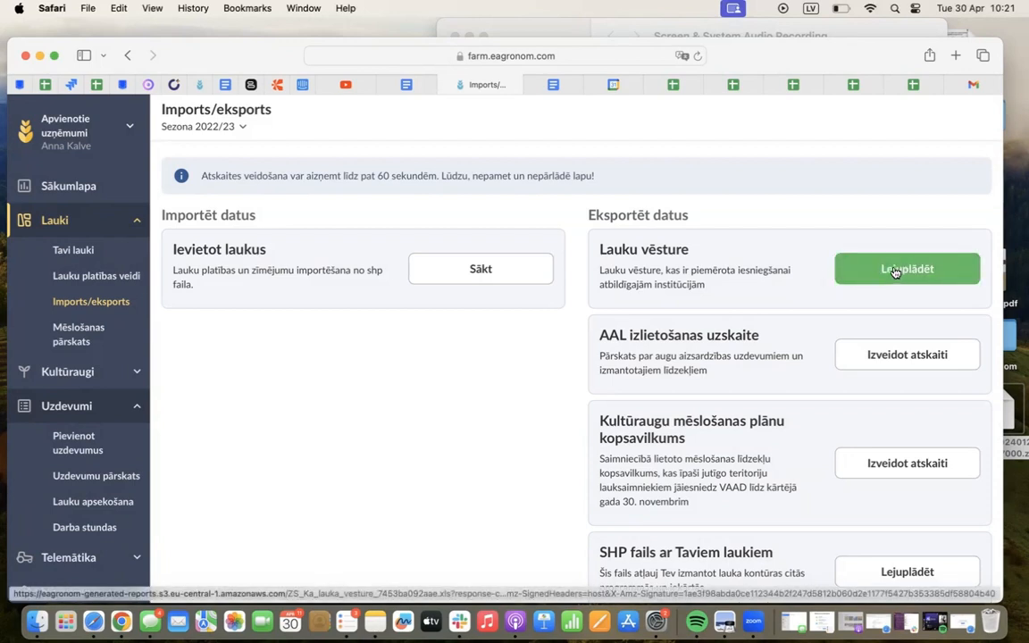
Download the generated Lauku vēsture report and open the ZS_Ka_lauka_vesture file in Numbers
{"action": "left_click", "coordinate": [893, 270]}
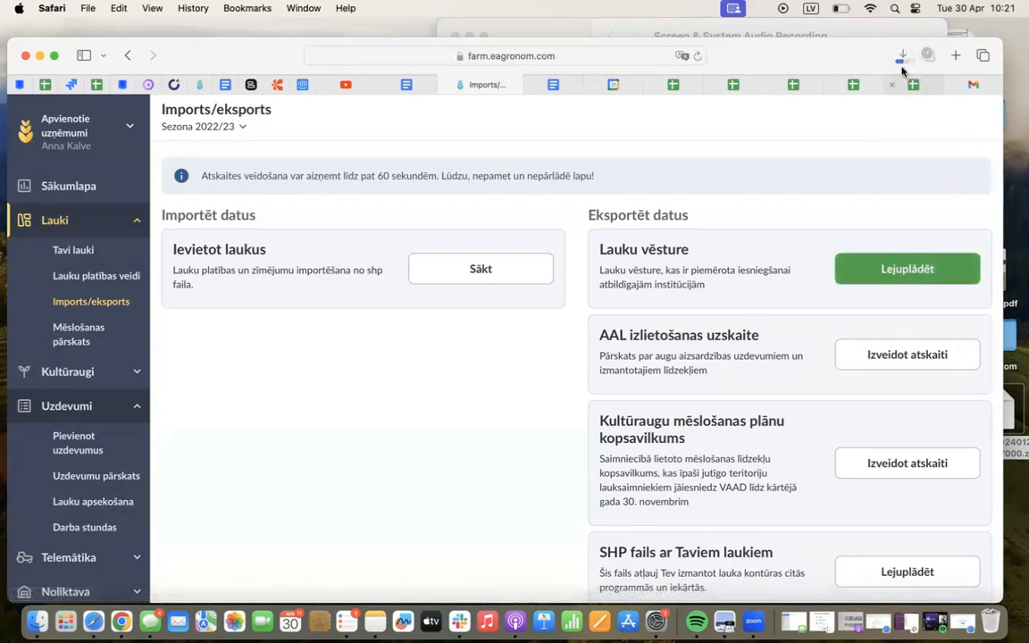
{"action": "left_click", "coordinate": [901, 56]}
{"action": "left_click", "coordinate": [804, 119]}
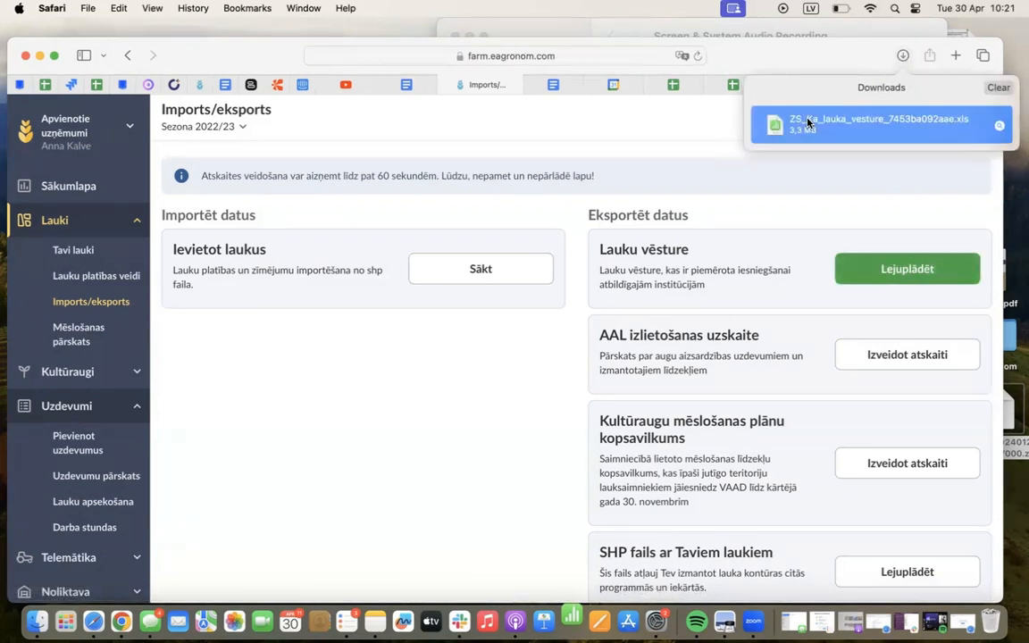
{"action": "double_click", "coordinate": [808, 122]}
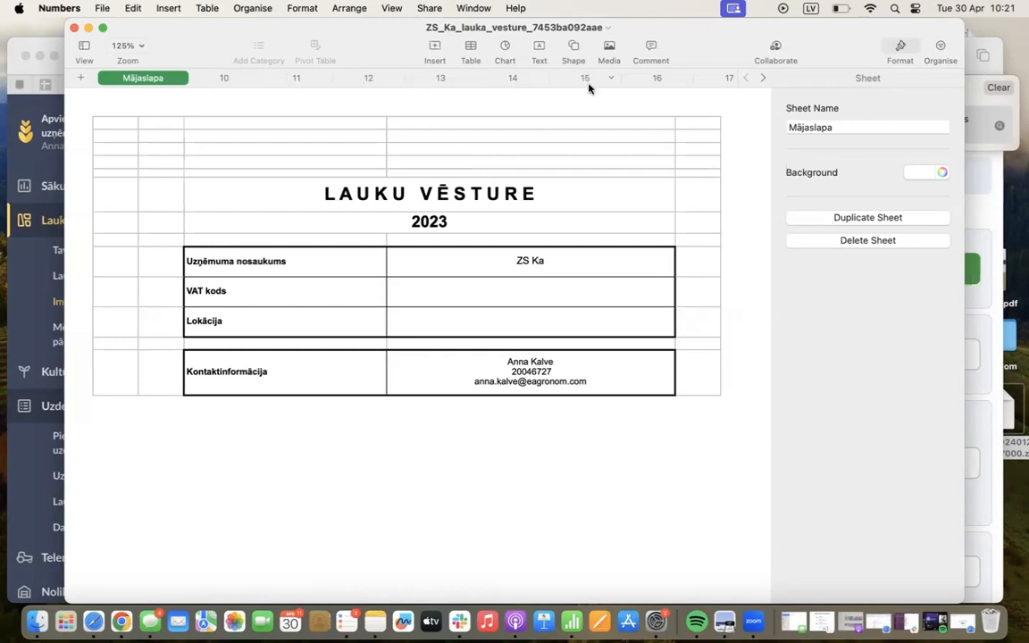
Look through the sheets for fields 10 to 13, returning to field 10 to examine its field information and completed tasks
{"action": "left_click", "coordinate": [219, 78]}
{"action": "left_click", "coordinate": [296, 79]}
{"action": "left_click", "coordinate": [362, 79]}
{"action": "left_click", "coordinate": [425, 80]}
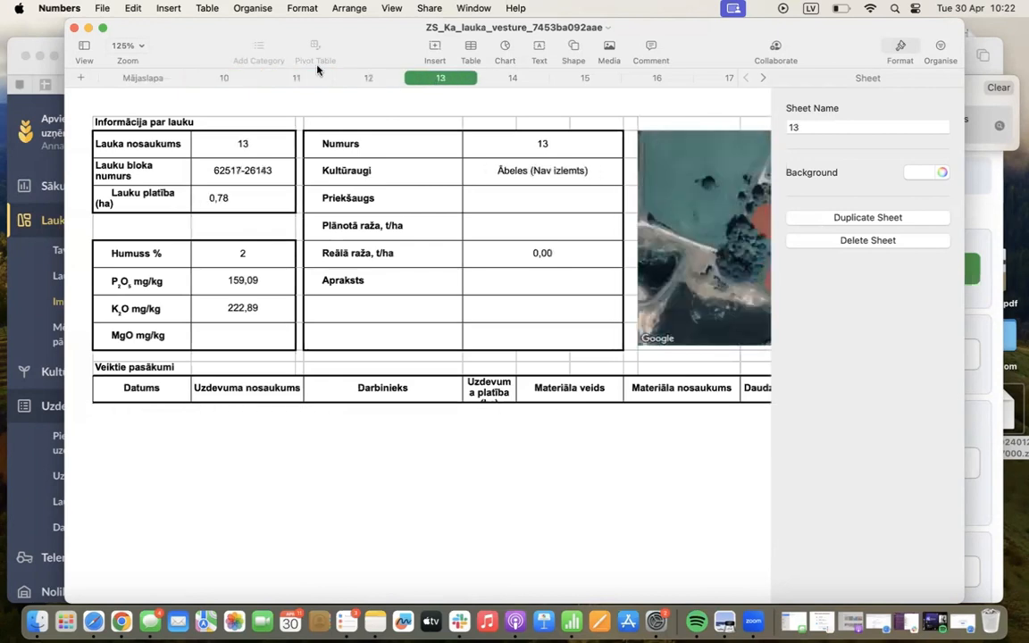
{"action": "left_click", "coordinate": [224, 78]}
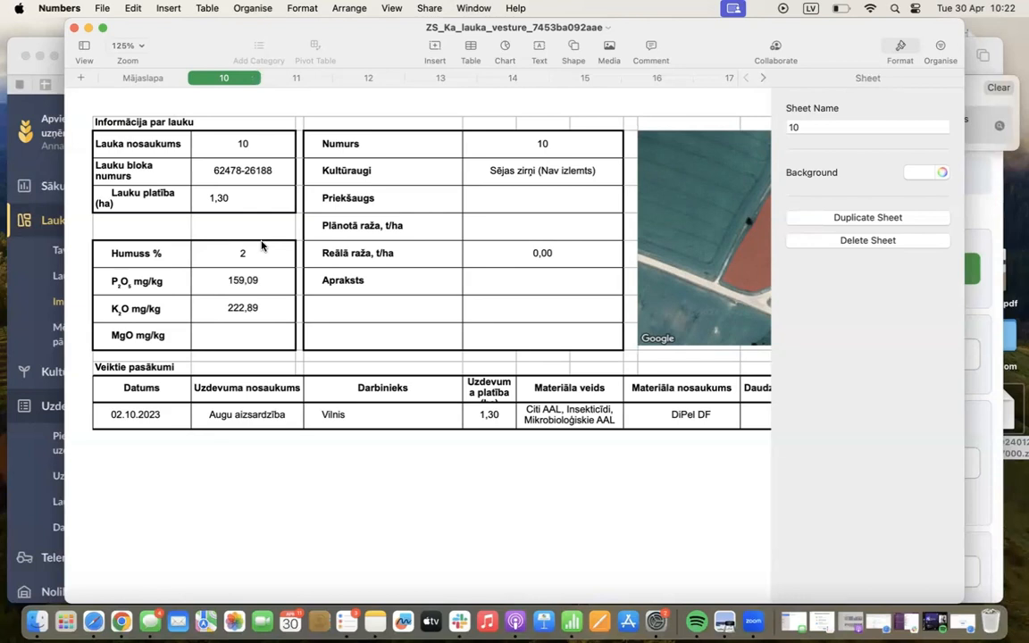
Delete the sheet for field 10 from the field history workbook and show the sheet for field 11
{"action": "right_click", "coordinate": [223, 79]}
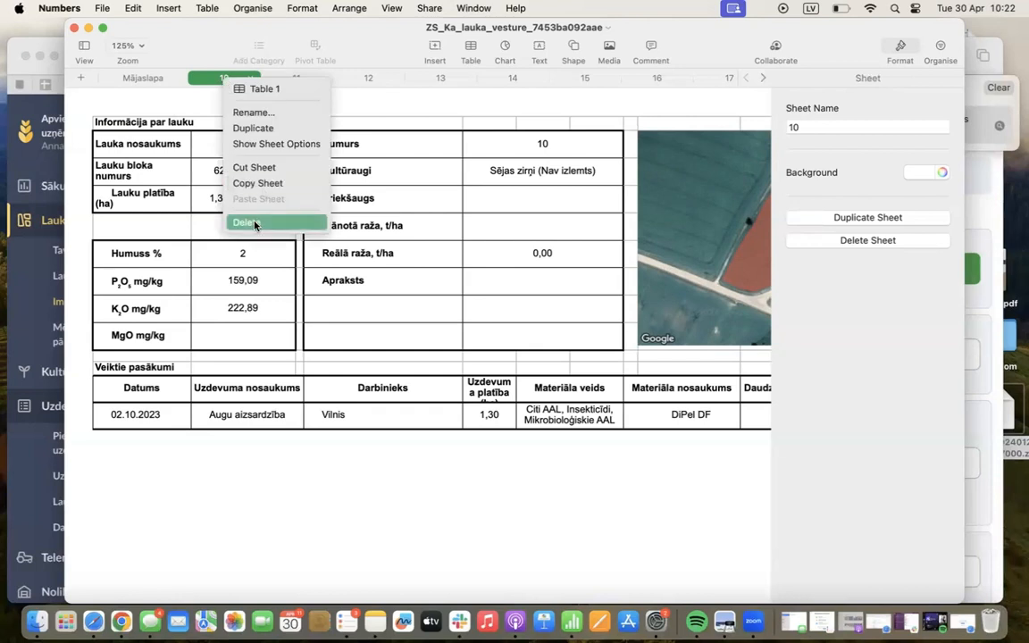
{"action": "left_click", "coordinate": [255, 223]}
{"action": "left_click", "coordinate": [229, 77]}
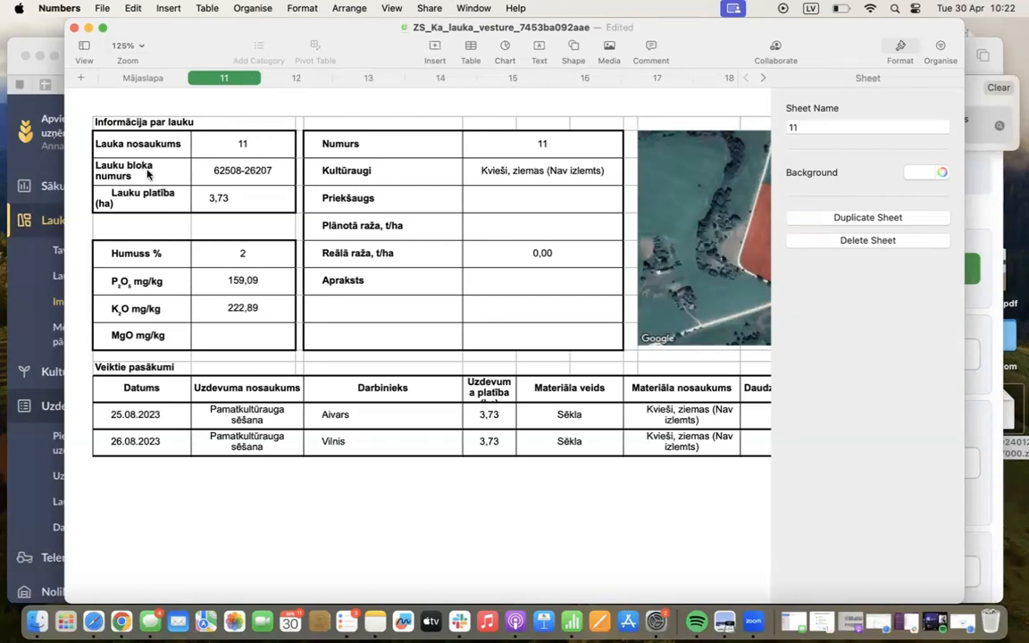
Delete the sowing task row dated 25.08.2023 from the Veiktie pasākumi table on field 11's sheet
{"action": "left_click", "coordinate": [154, 121]}
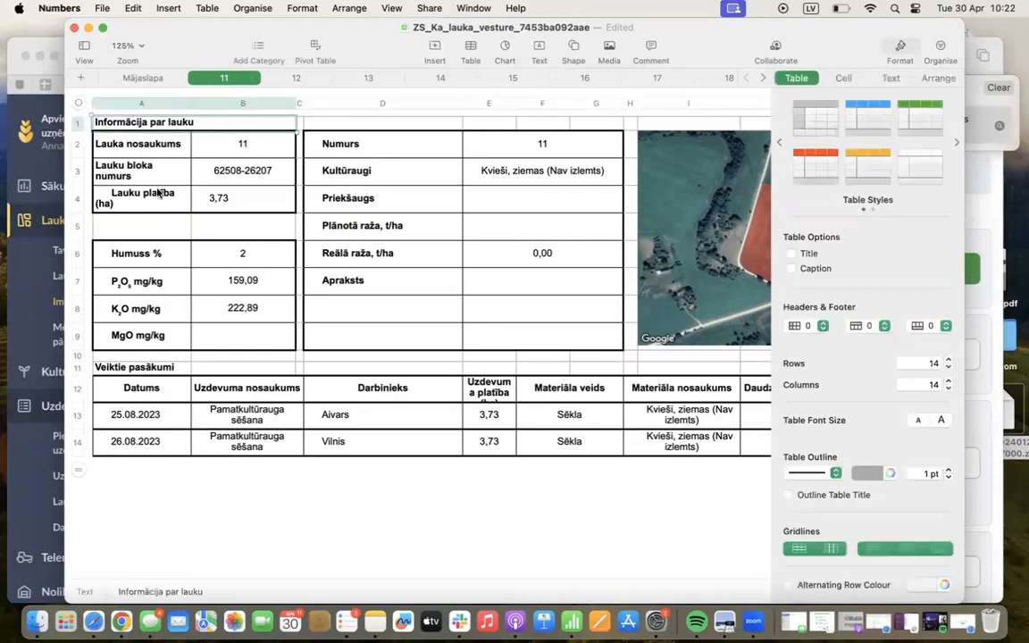
{"action": "left_click", "coordinate": [78, 420]}
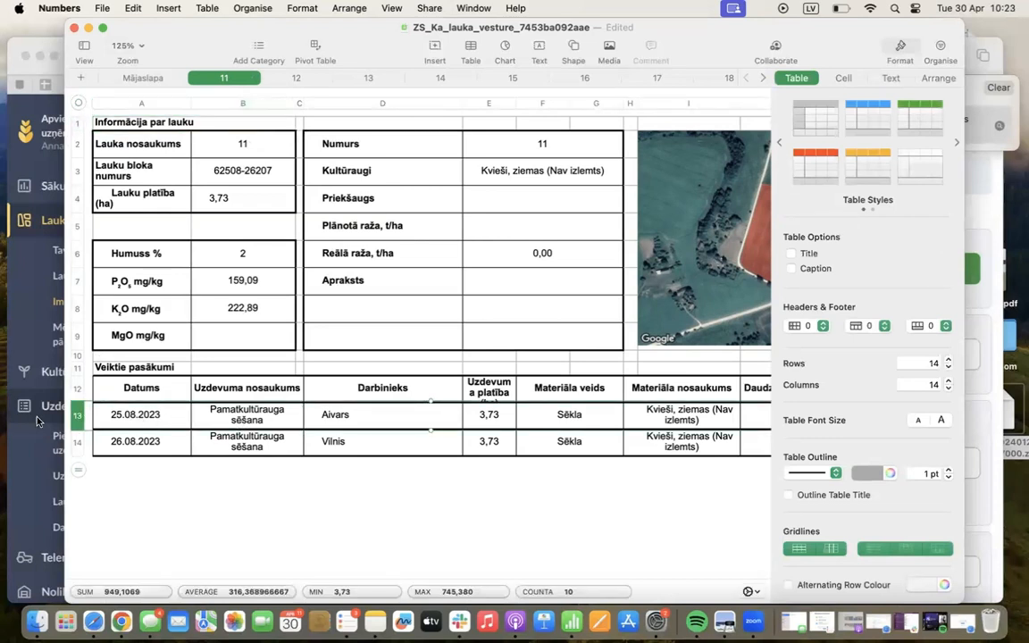
{"action": "right_click", "coordinate": [72, 420]}
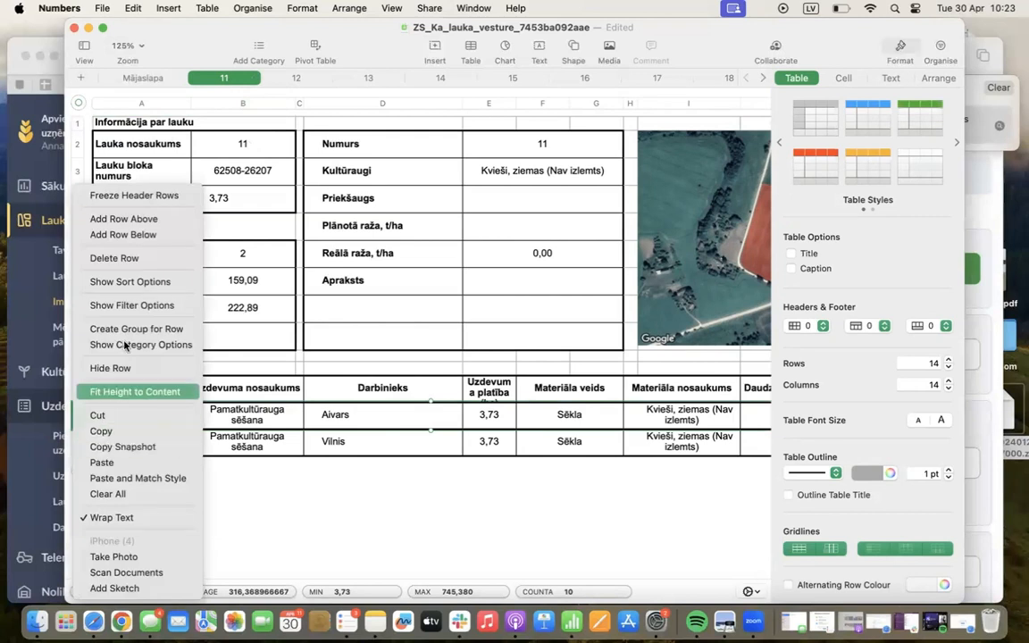
{"action": "left_click", "coordinate": [139, 266]}
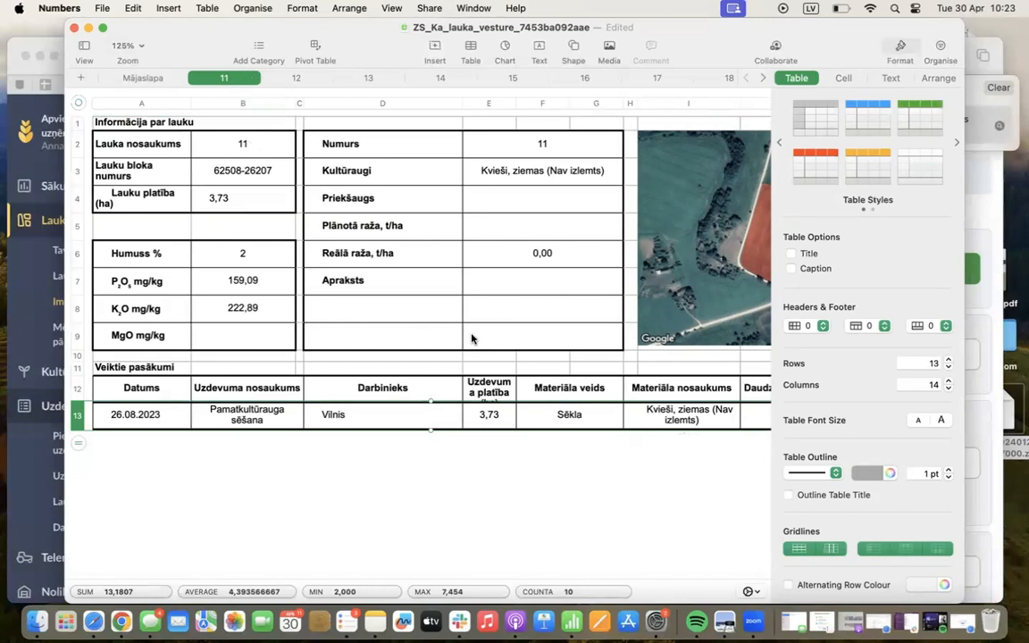
Review the sheets for fields 12 to 15 and close the field history workbook without keeping the document
{"action": "left_click", "coordinate": [277, 77]}
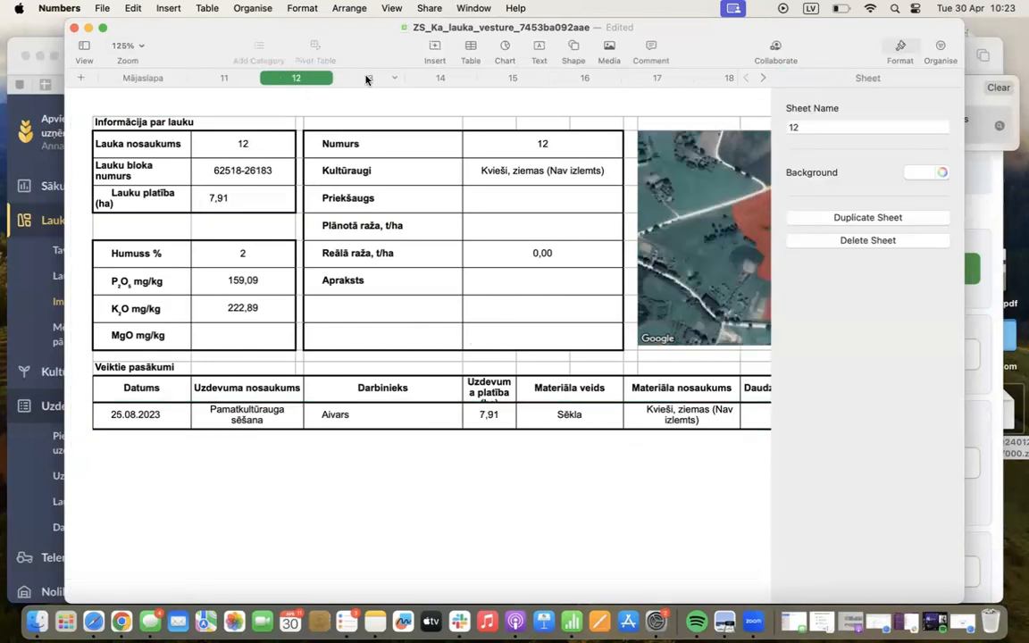
{"action": "left_click", "coordinate": [368, 78]}
{"action": "left_click", "coordinate": [442, 79]}
{"action": "left_click", "coordinate": [502, 80]}
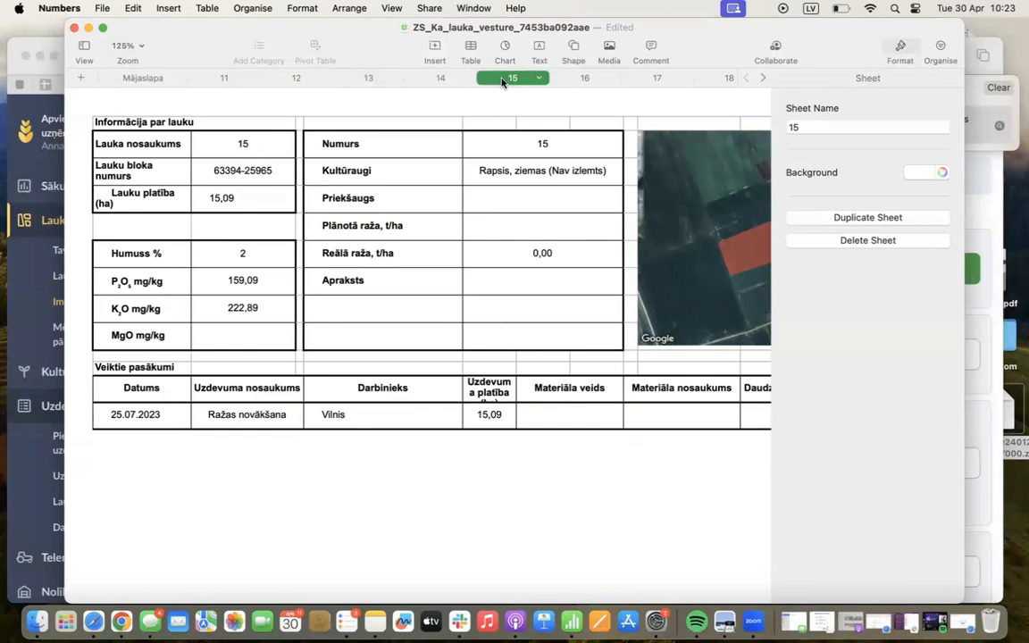
{"action": "left_click", "coordinate": [74, 28]}
{"action": "left_click", "coordinate": [401, 405]}
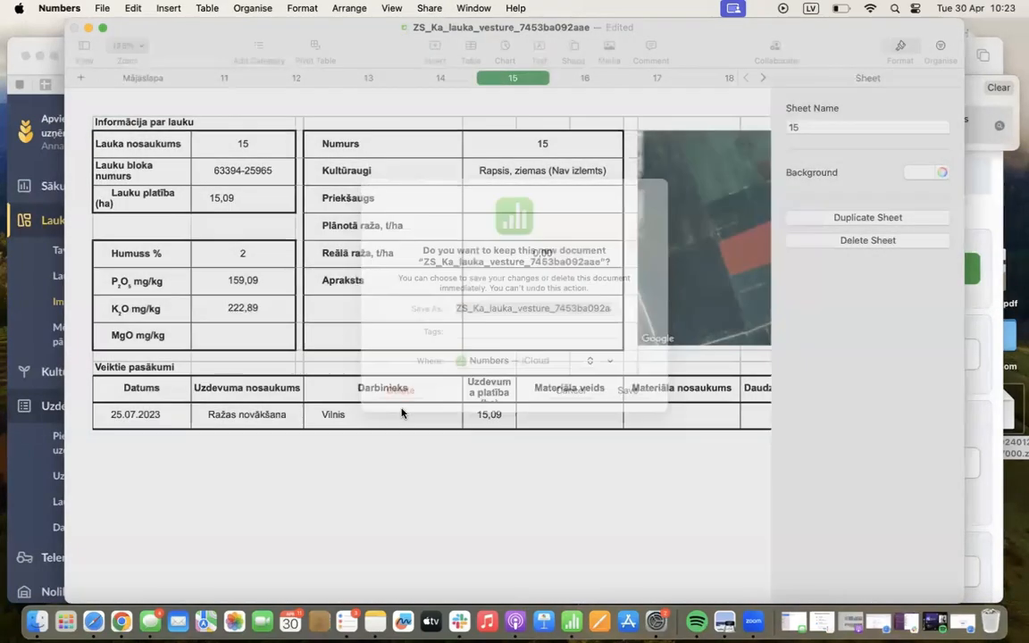
Generate the AAL izlietošanas uzskaite report for company ZS Ka, season 2022/23
{"action": "left_click", "coordinate": [863, 358]}
{"action": "left_click", "coordinate": [863, 358]}
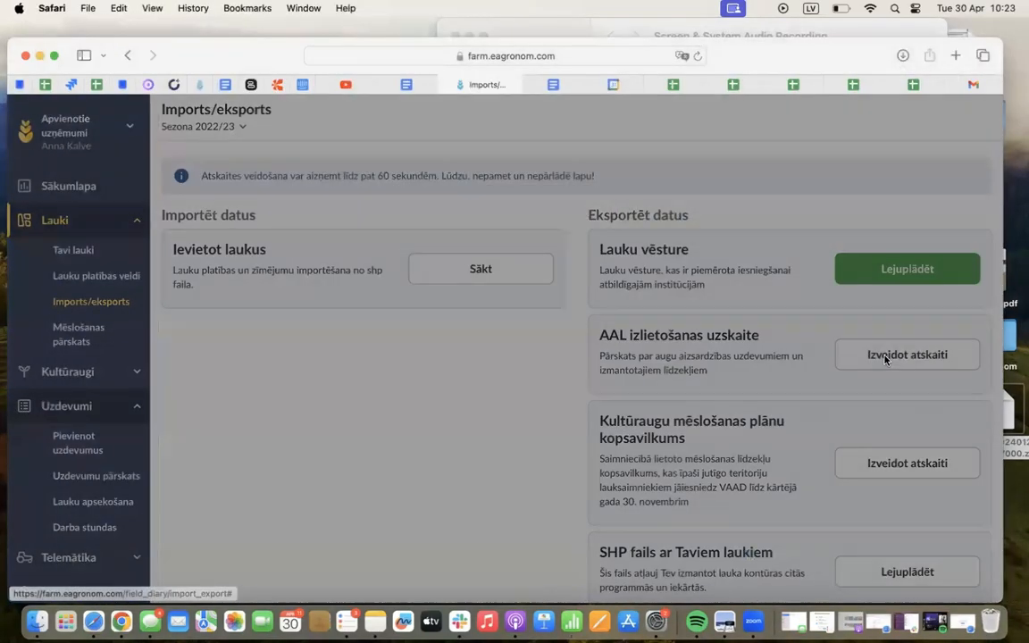
{"action": "left_click", "coordinate": [629, 165]}
{"action": "left_click", "coordinate": [614, 194]}
{"action": "left_click", "coordinate": [662, 242]}
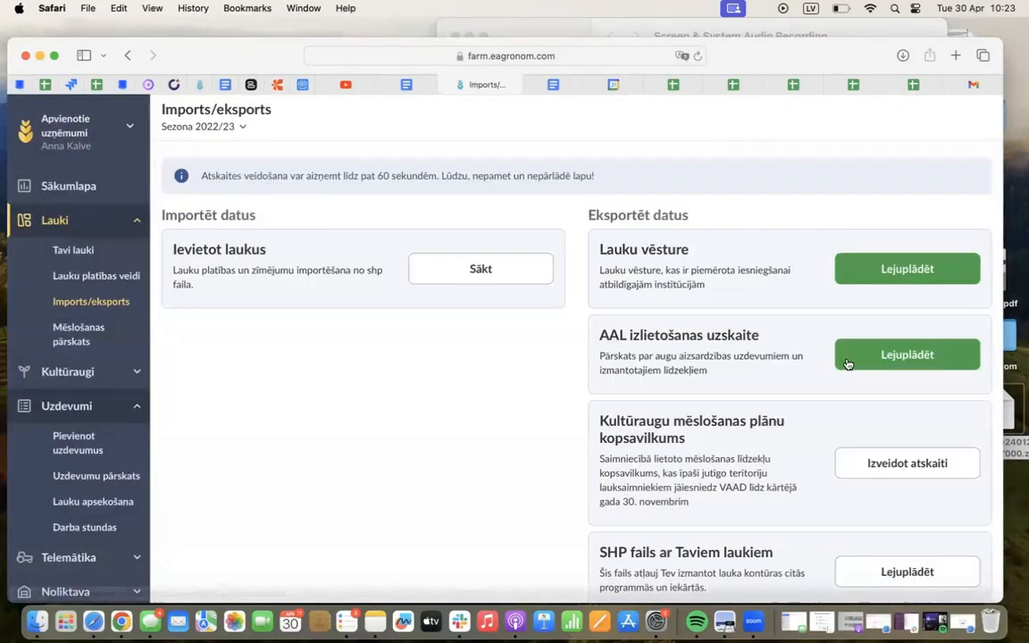
Download the AAL izlietošanas uzskaite report and open the downloaded file in Numbers
{"action": "left_click", "coordinate": [846, 361]}
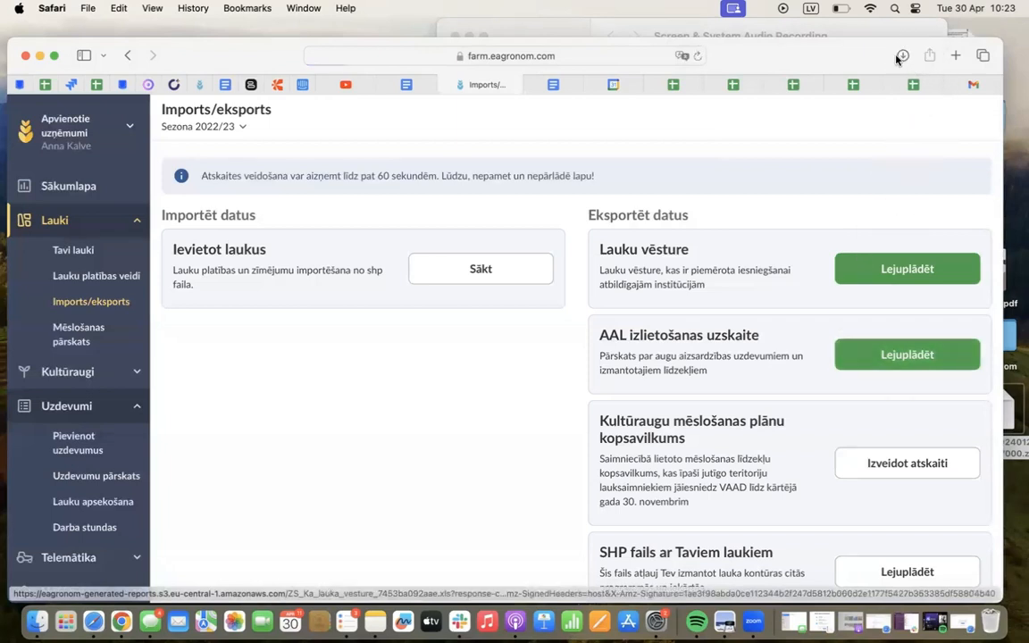
{"action": "double_click", "coordinate": [758, 121]}
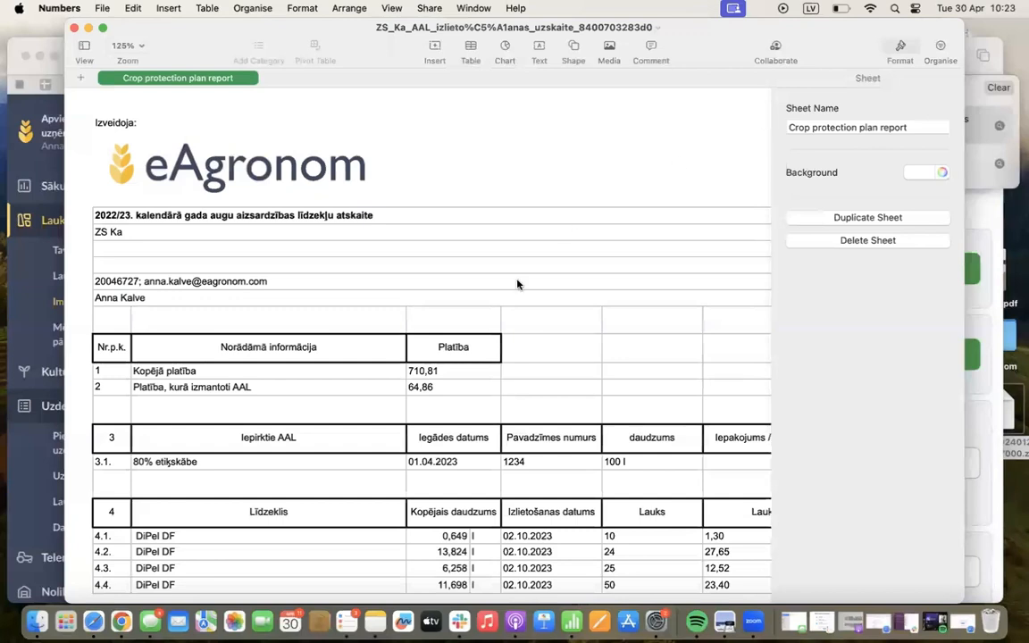
Examine the crop protection report's area summary, purchased products and product usage table, including task area, crop, dose and field type columns
{"action": "scroll", "coordinate": [517, 284], "scroll_direction": "down", "scroll_amount": 5}
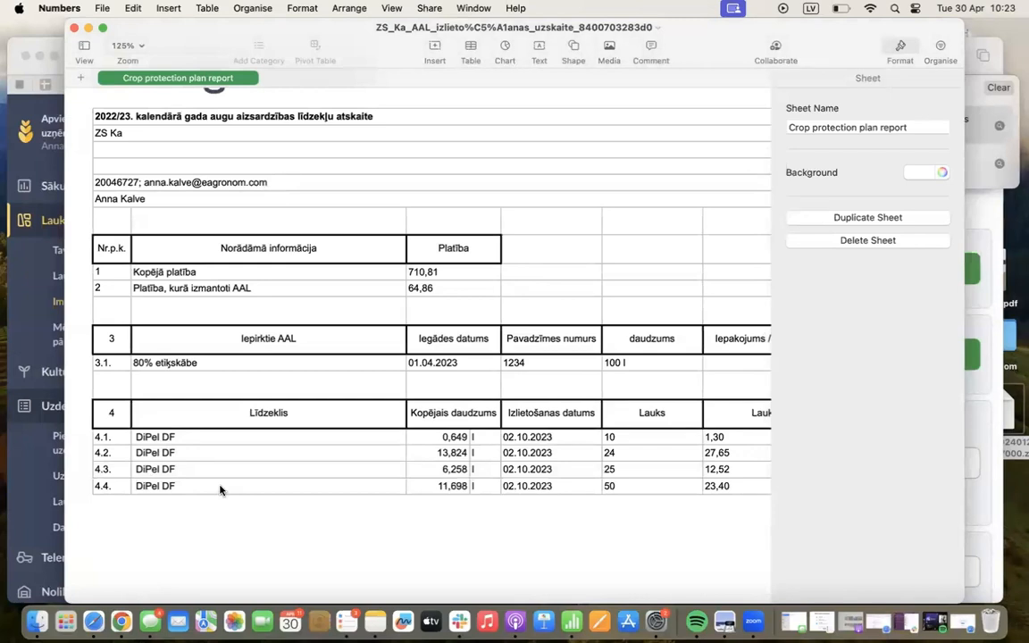
{"action": "scroll", "coordinate": [219, 489], "scroll_direction": "up", "scroll_amount": 3}
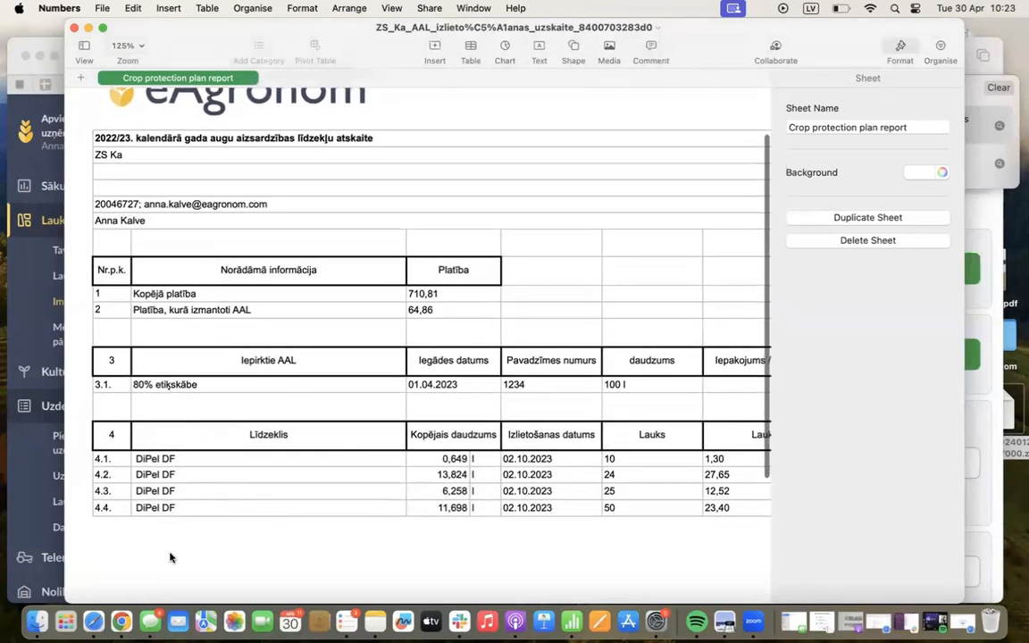
{"action": "scroll", "coordinate": [224, 523], "scroll_direction": "up", "scroll_amount": 2}
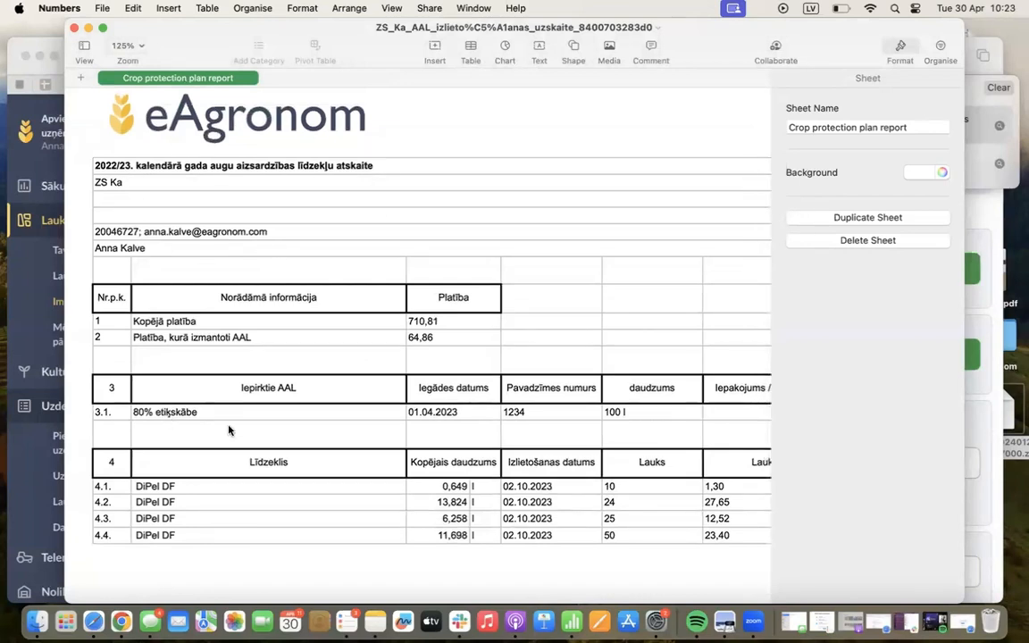
{"action": "scroll", "coordinate": [227, 430], "scroll_direction": "down", "scroll_amount": 2}
{"action": "scroll", "coordinate": [228, 430], "scroll_direction": "down", "scroll_amount": 2}
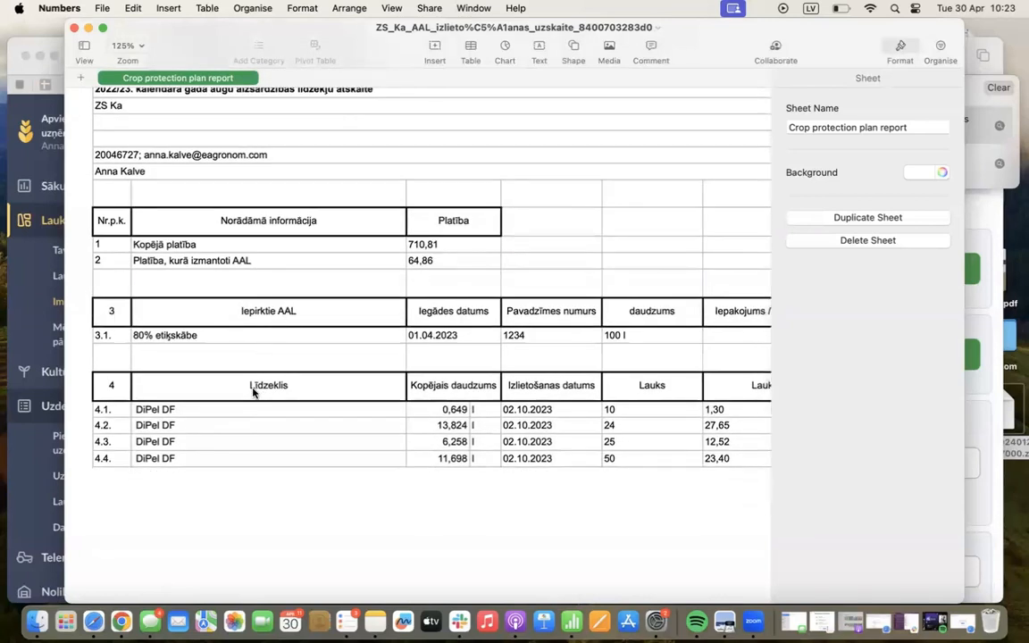
{"action": "scroll", "coordinate": [206, 450], "scroll_direction": "down", "scroll_amount": 2}
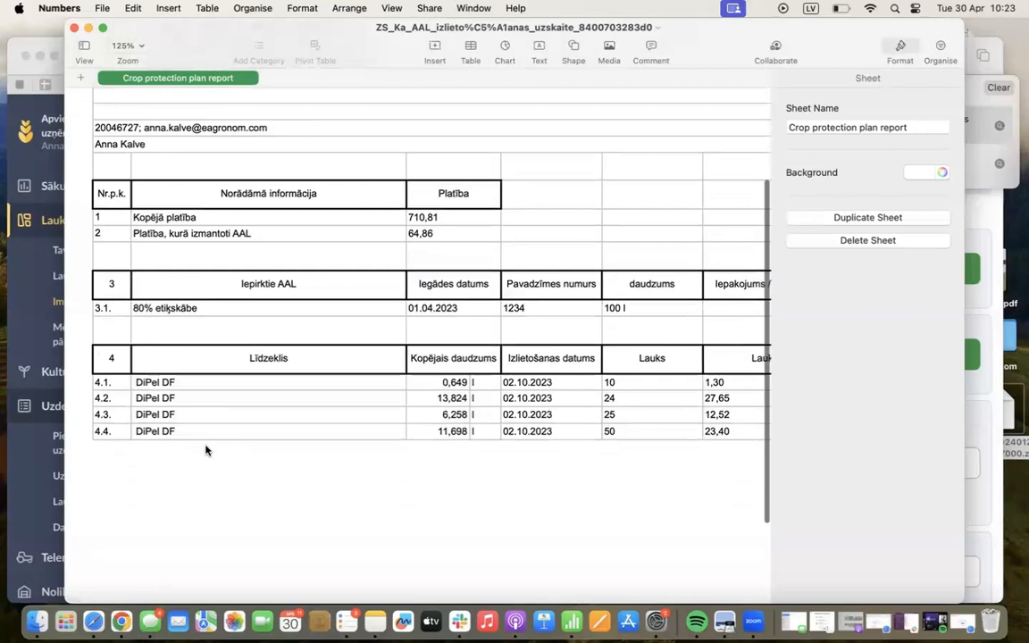
{"action": "scroll", "coordinate": [206, 449], "scroll_direction": "right", "scroll_amount": 3}
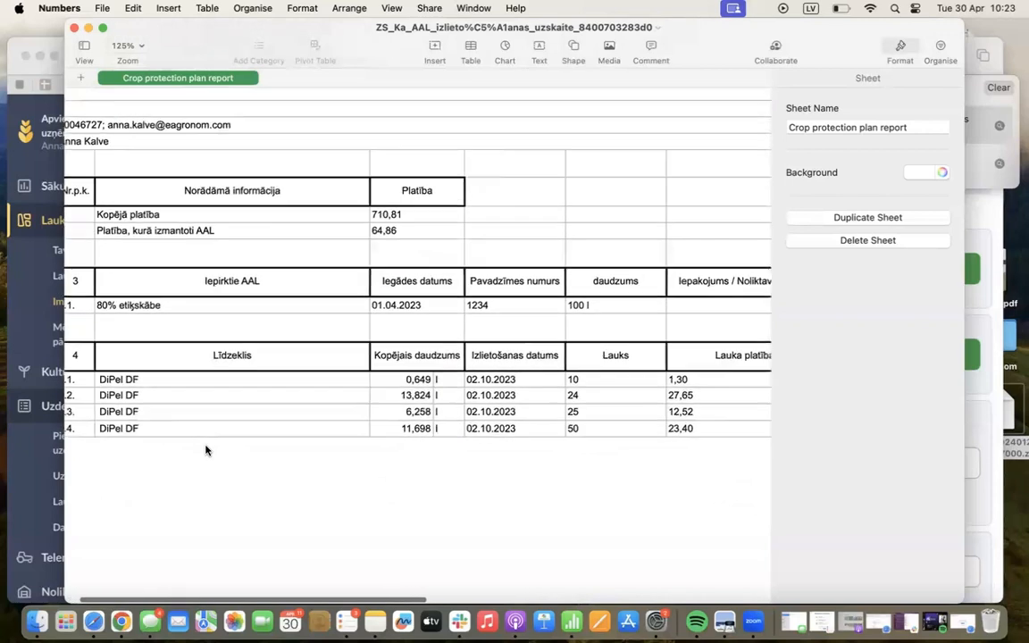
{"action": "scroll", "coordinate": [264, 443], "scroll_direction": "left", "scroll_amount": 2}
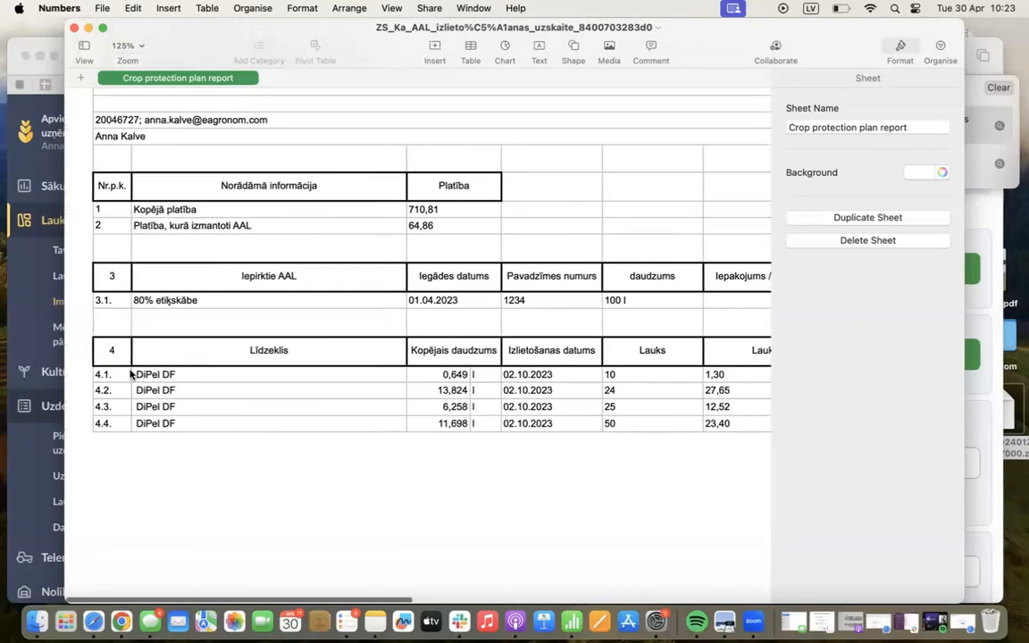
{"action": "scroll", "coordinate": [210, 421], "scroll_direction": "right", "scroll_amount": 1}
{"action": "scroll", "coordinate": [211, 420], "scroll_direction": "right", "scroll_amount": 5}
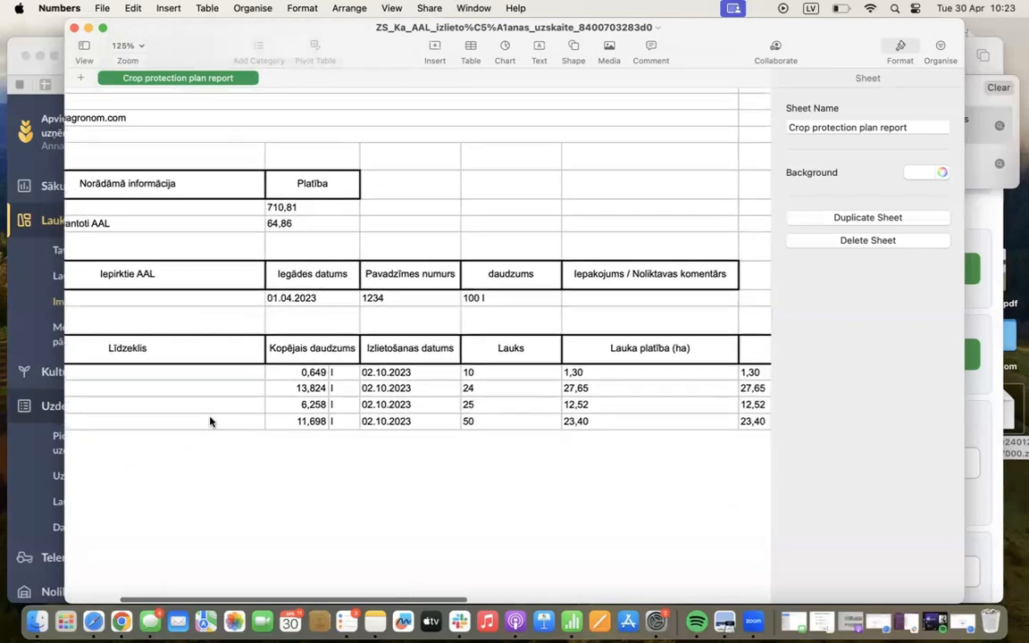
{"action": "scroll", "coordinate": [268, 425], "scroll_direction": "up", "scroll_amount": 1}
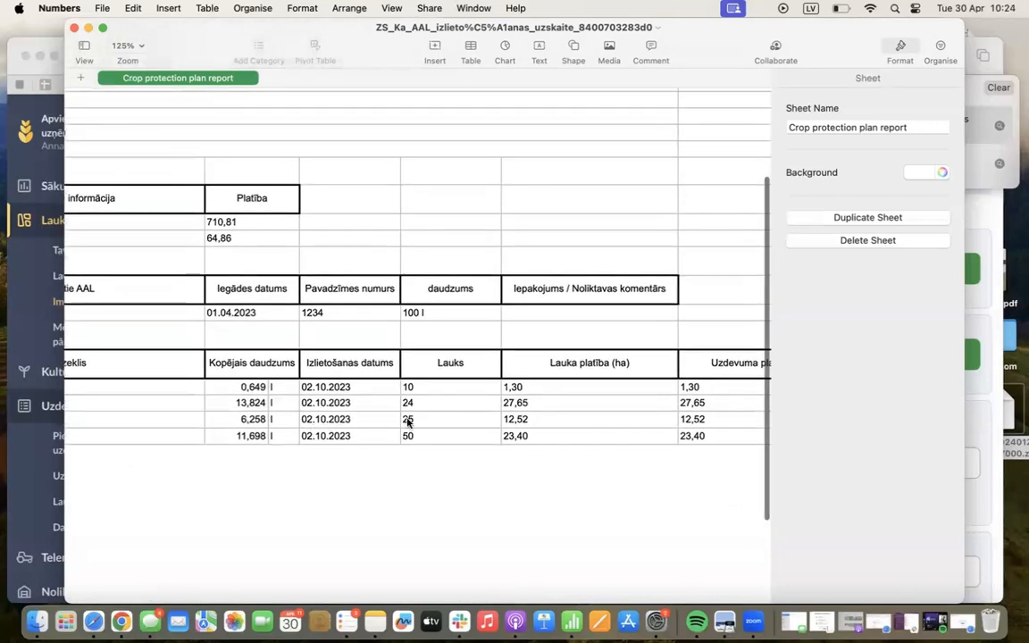
{"action": "scroll", "coordinate": [404, 420], "scroll_direction": "right", "scroll_amount": 6}
{"action": "scroll", "coordinate": [466, 420], "scroll_direction": "right", "scroll_amount": 3}
{"action": "scroll", "coordinate": [466, 420], "scroll_direction": "up", "scroll_amount": 1}
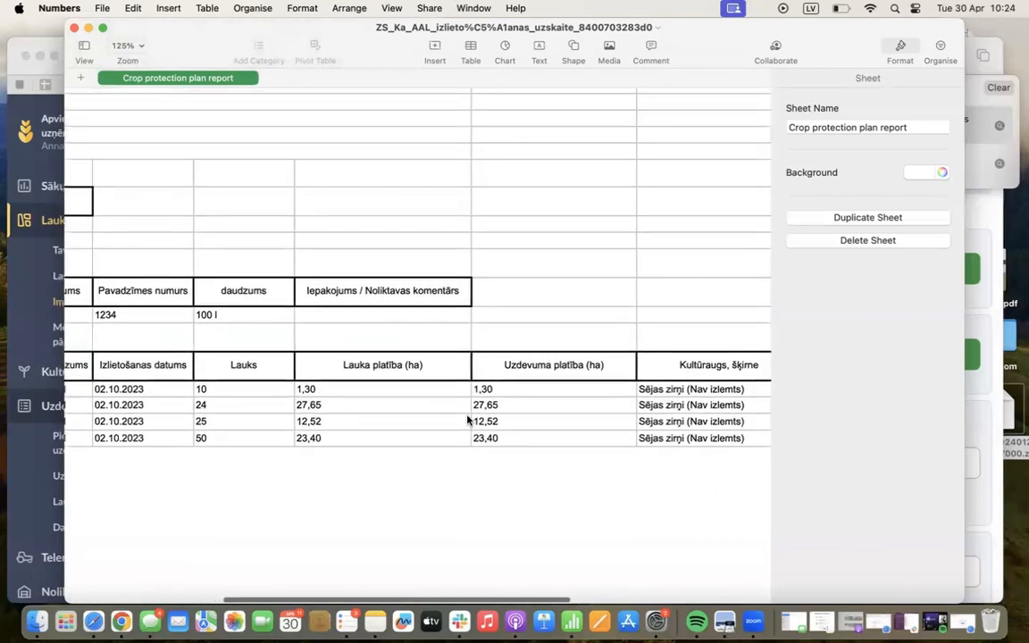
{"action": "scroll", "coordinate": [627, 419], "scroll_direction": "right", "scroll_amount": 8}
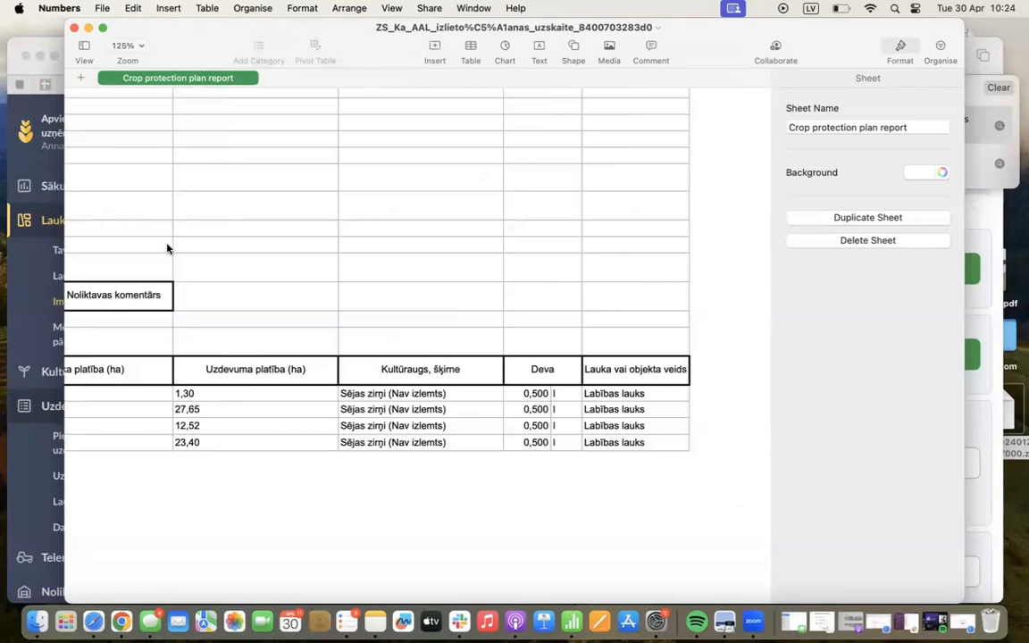
{"action": "scroll", "coordinate": [170, 250], "scroll_direction": "left", "scroll_amount": 18}
{"action": "scroll", "coordinate": [169, 250], "scroll_direction": "up", "scroll_amount": 1}
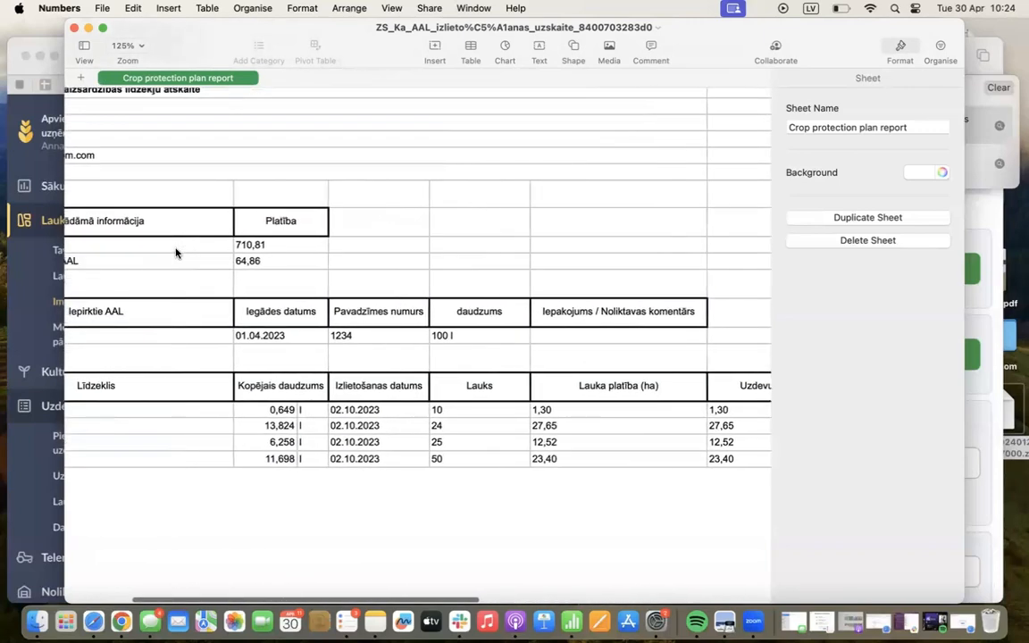
{"action": "scroll", "coordinate": [176, 253], "scroll_direction": "left", "scroll_amount": 6}
{"action": "scroll", "coordinate": [176, 253], "scroll_direction": "up", "scroll_amount": 1}
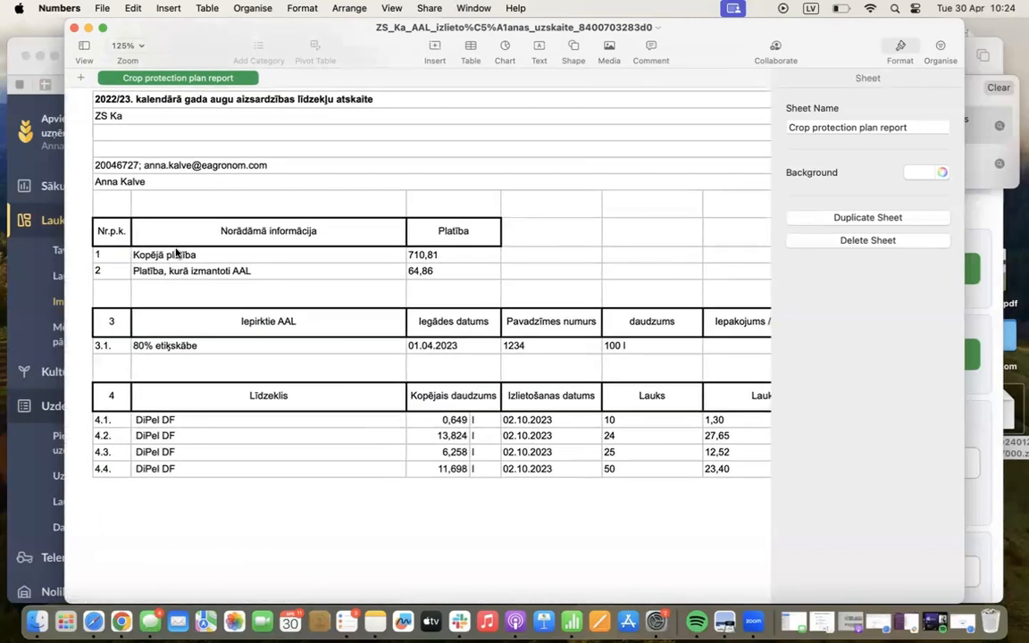
Close the crop protection plan report and clear the browser's list of downloaded files
{"action": "left_click", "coordinate": [74, 30]}
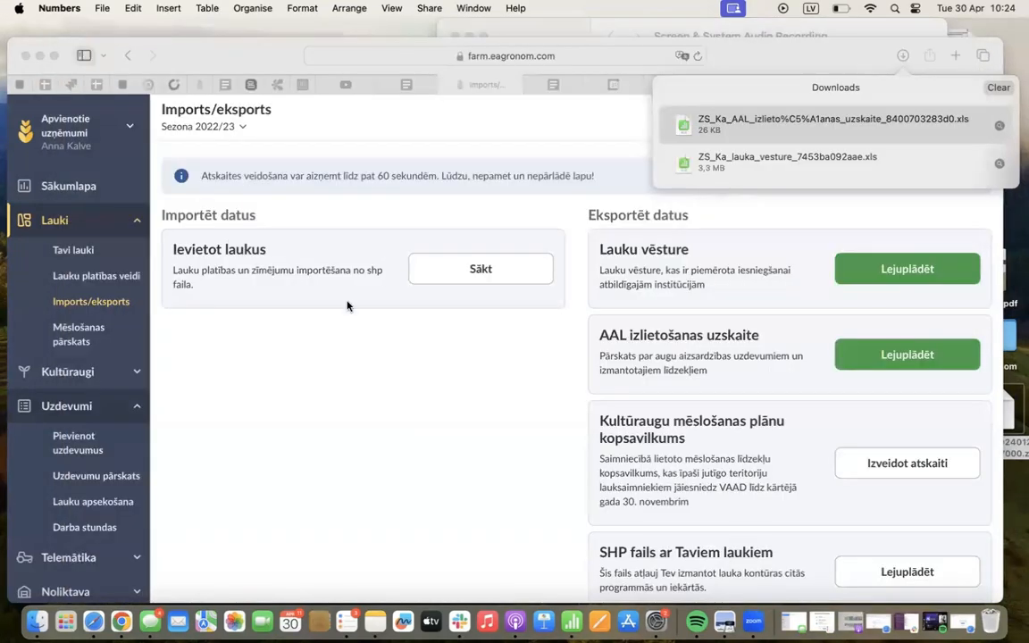
{"action": "scroll", "coordinate": [576, 490], "scroll_direction": "down", "scroll_amount": 3}
{"action": "scroll", "coordinate": [576, 490], "scroll_direction": "down", "scroll_amount": 2}
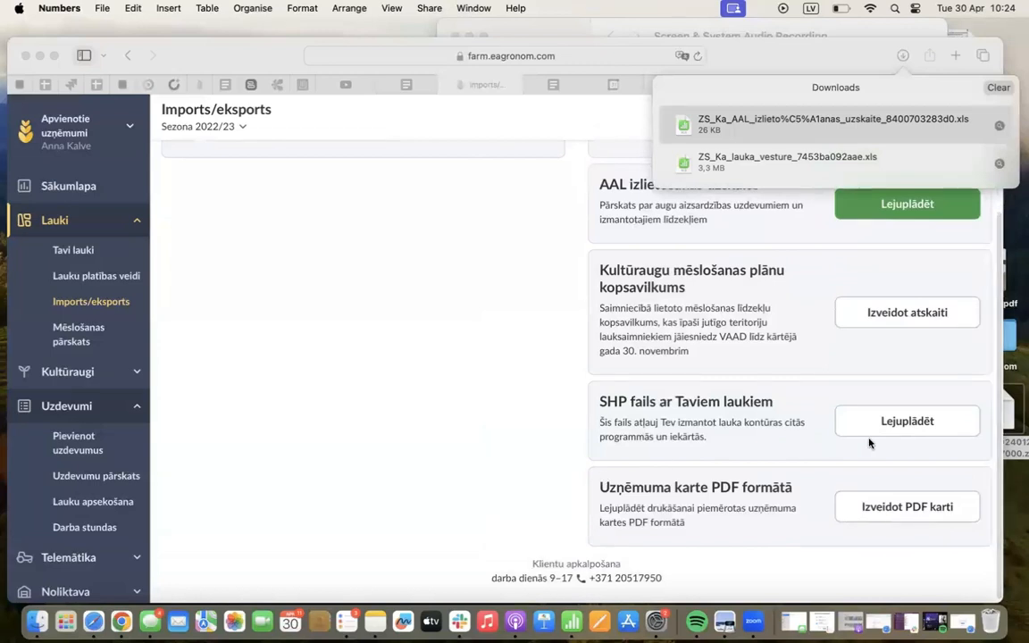
{"action": "left_click", "coordinate": [891, 429]}
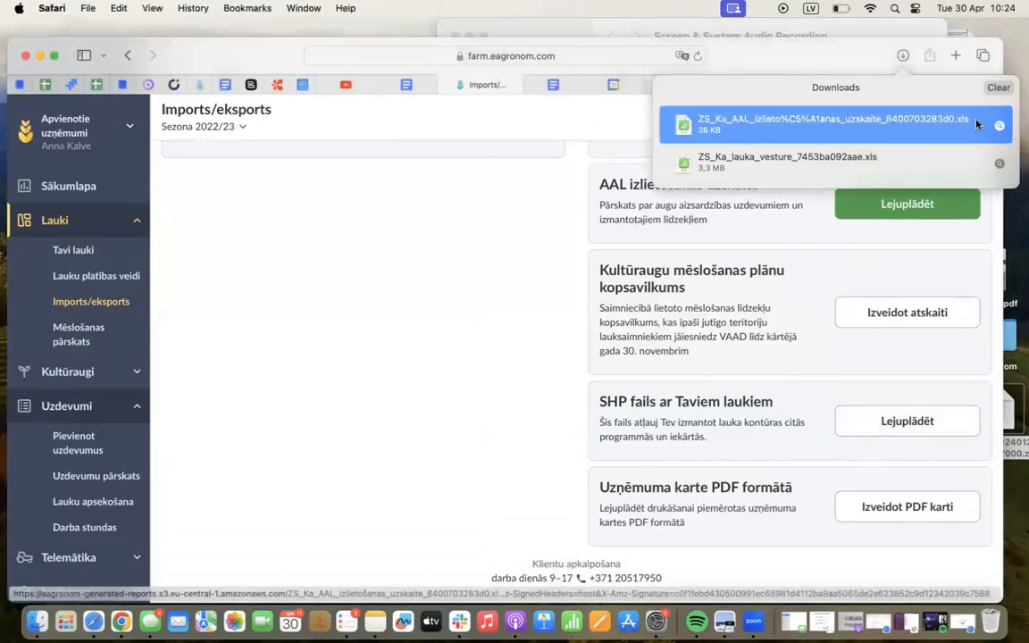
{"action": "left_click", "coordinate": [998, 87]}
Try selecting all fields for the SHP export, then only Kartupeļi and fields 34 and 36, and leave without downloading
{"action": "left_click", "coordinate": [872, 421]}
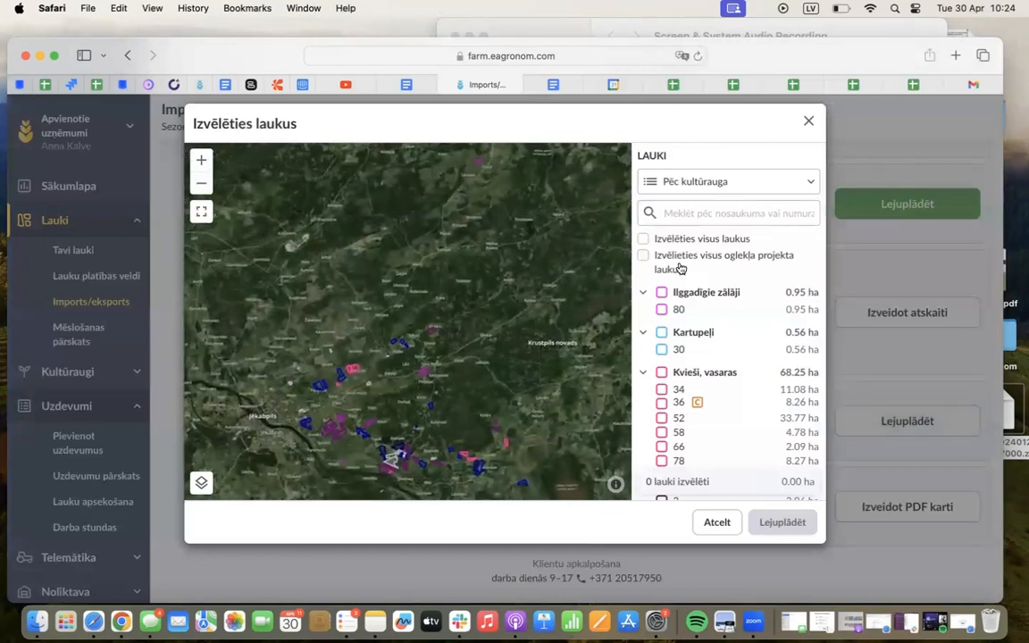
{"action": "left_click", "coordinate": [643, 241]}
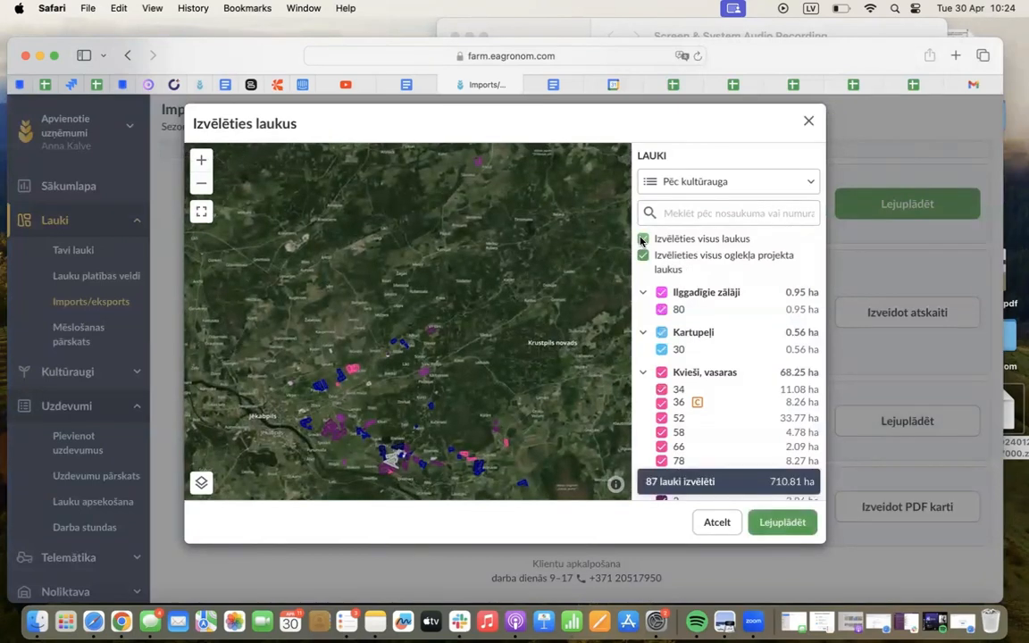
{"action": "left_click", "coordinate": [641, 241]}
{"action": "left_click", "coordinate": [661, 332]}
{"action": "left_click", "coordinate": [661, 390]}
{"action": "left_click", "coordinate": [661, 403]}
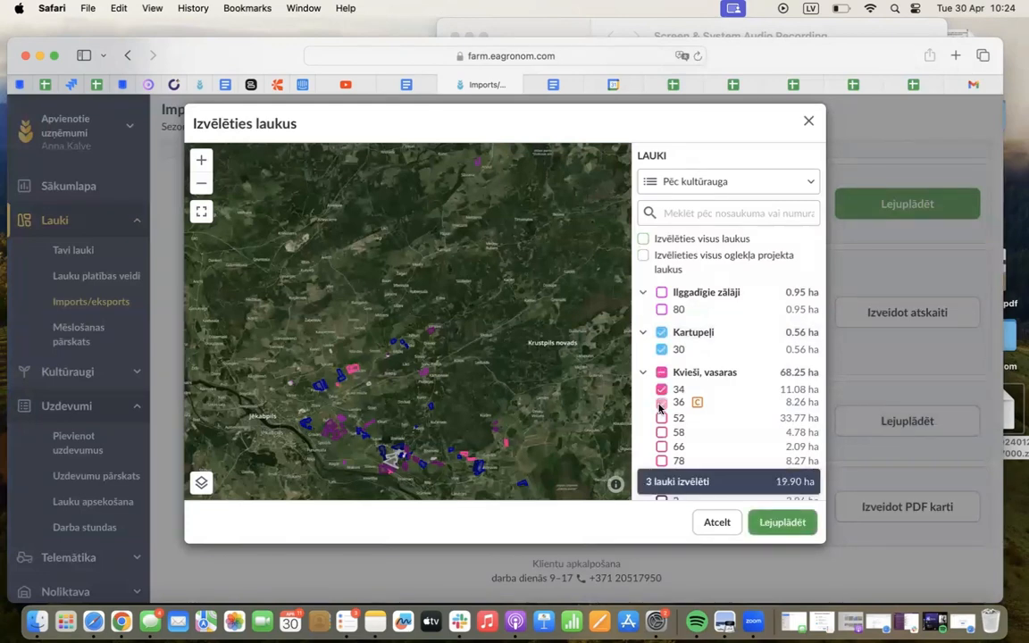
{"action": "left_click", "coordinate": [808, 120]}
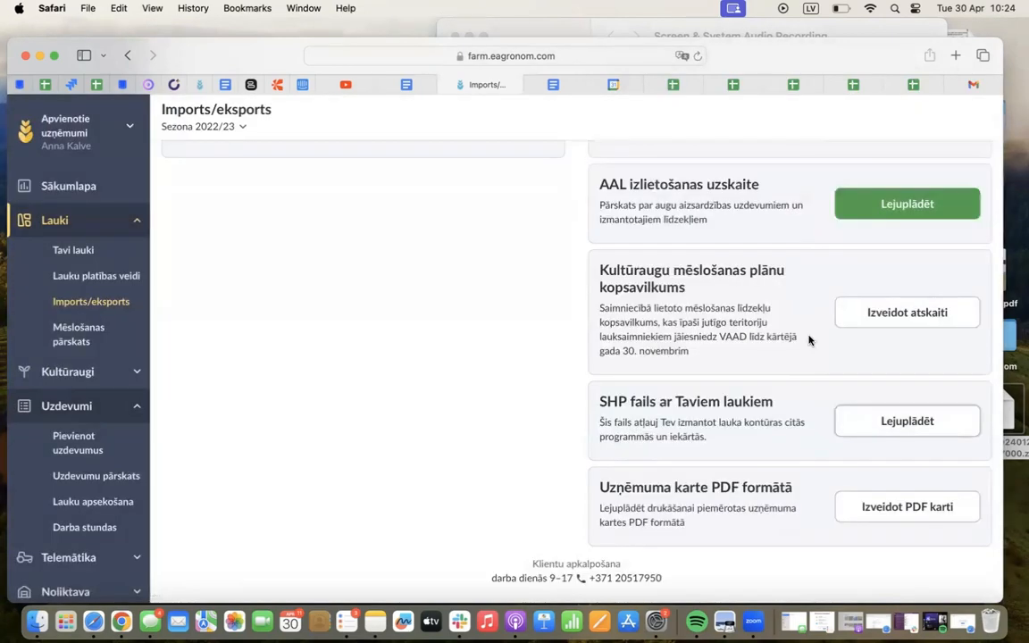
Try selecting all Kvieši, vasaras and Kvieši, ziemas fields for the company PDF map, and leave without creating it
{"action": "left_click", "coordinate": [872, 508]}
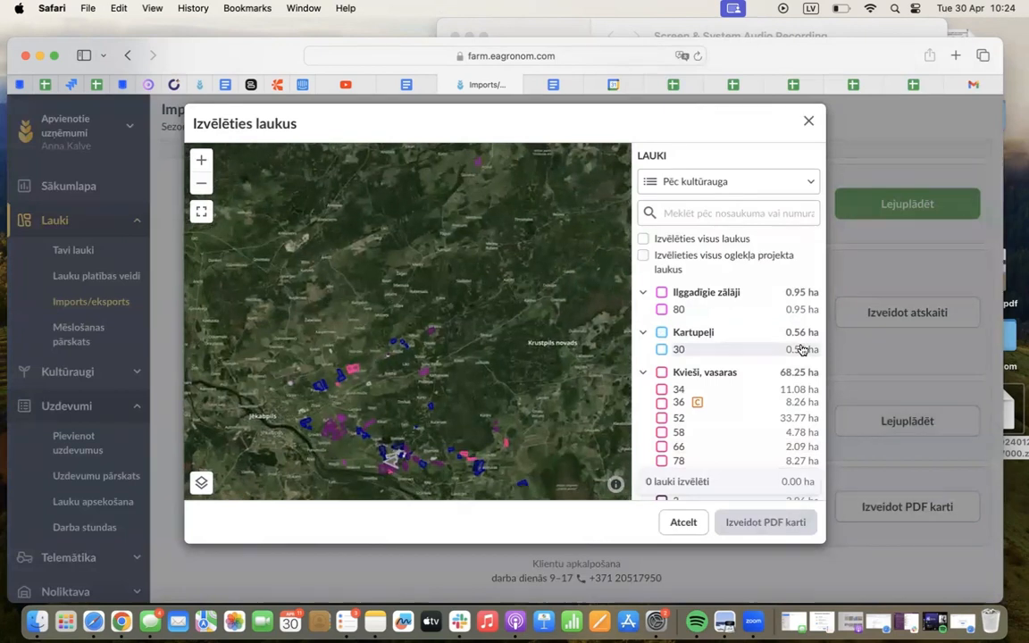
{"action": "left_click", "coordinate": [662, 390]}
{"action": "left_click", "coordinate": [662, 403]}
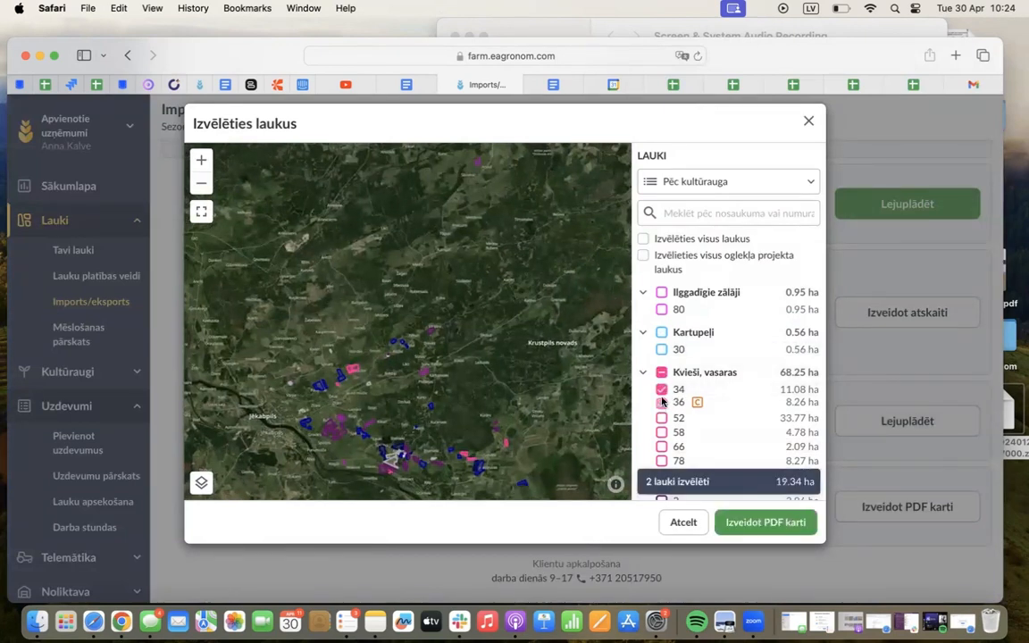
{"action": "left_click", "coordinate": [662, 373]}
{"action": "scroll", "coordinate": [664, 380], "scroll_direction": "down", "scroll_amount": 4}
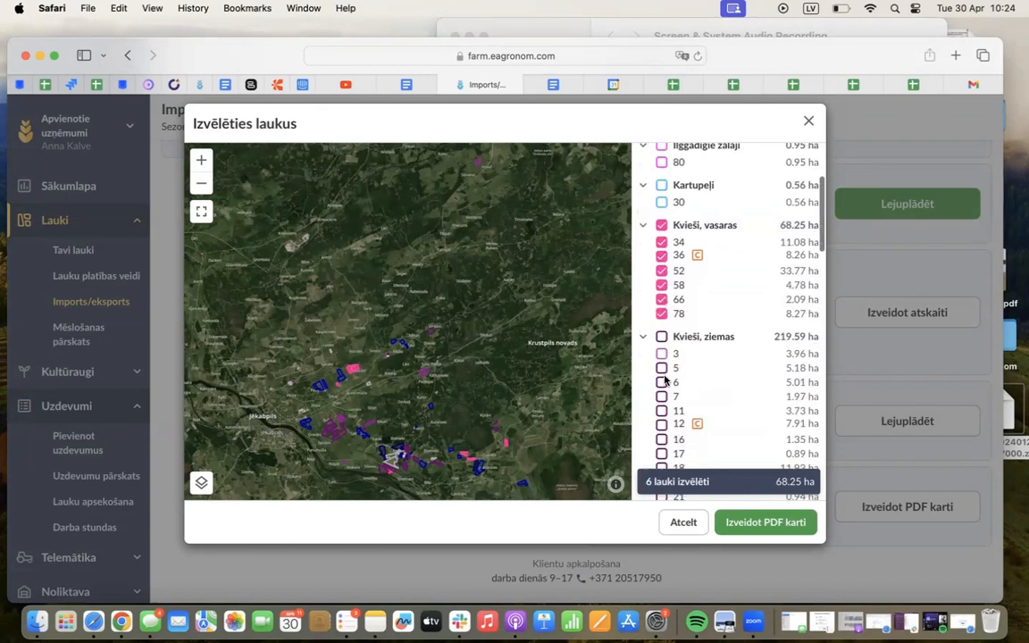
{"action": "left_click", "coordinate": [660, 323]}
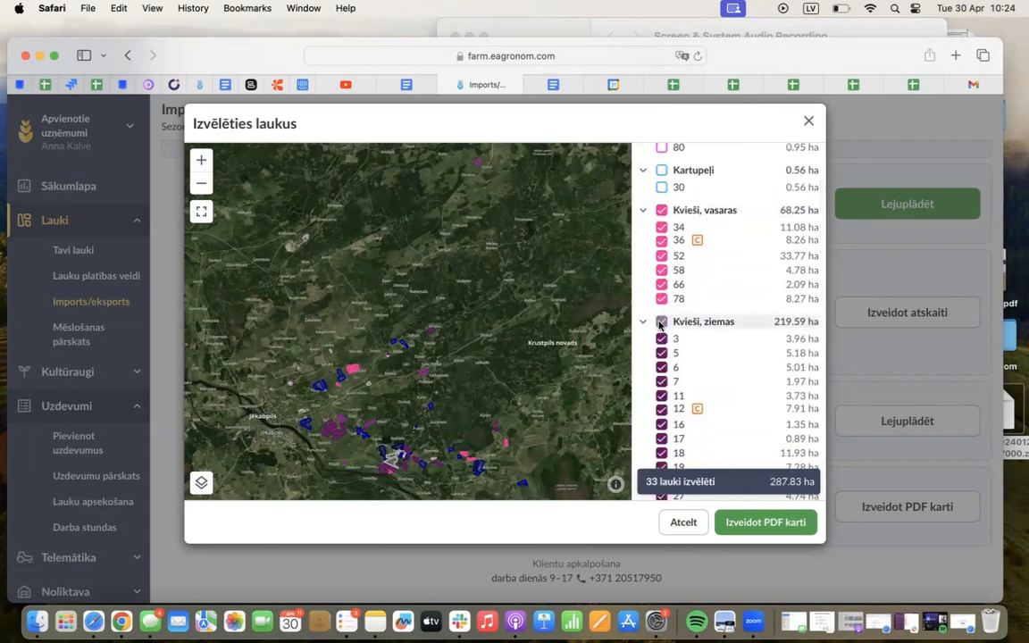
{"action": "scroll", "coordinate": [659, 326], "scroll_direction": "up", "scroll_amount": 4}
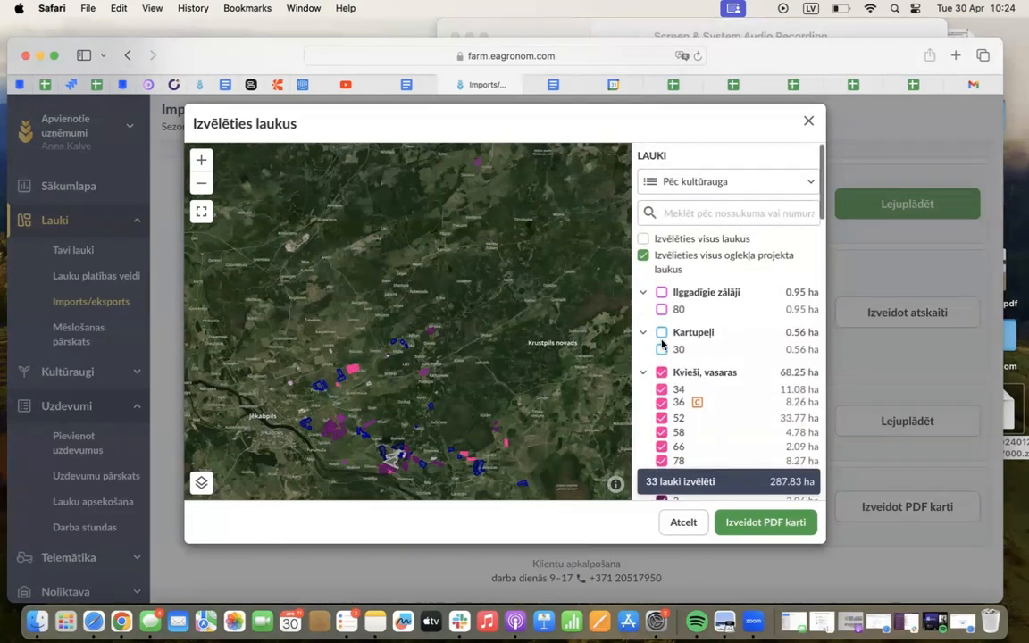
{"action": "left_click_drag", "start_coordinate": [382, 317], "coordinate": [384, 239]}
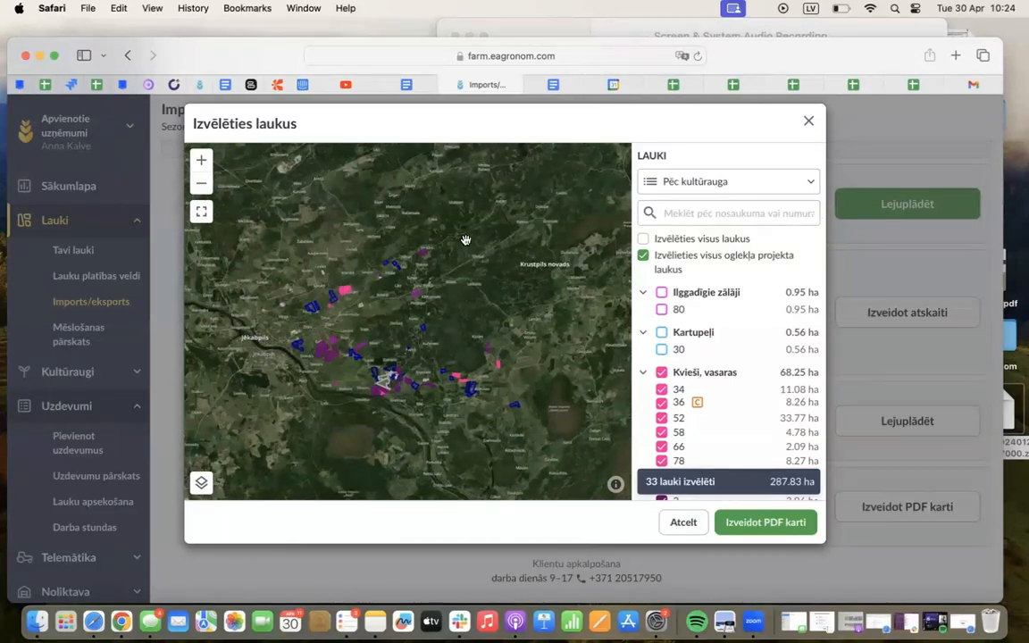
{"action": "left_click", "coordinate": [809, 123]}
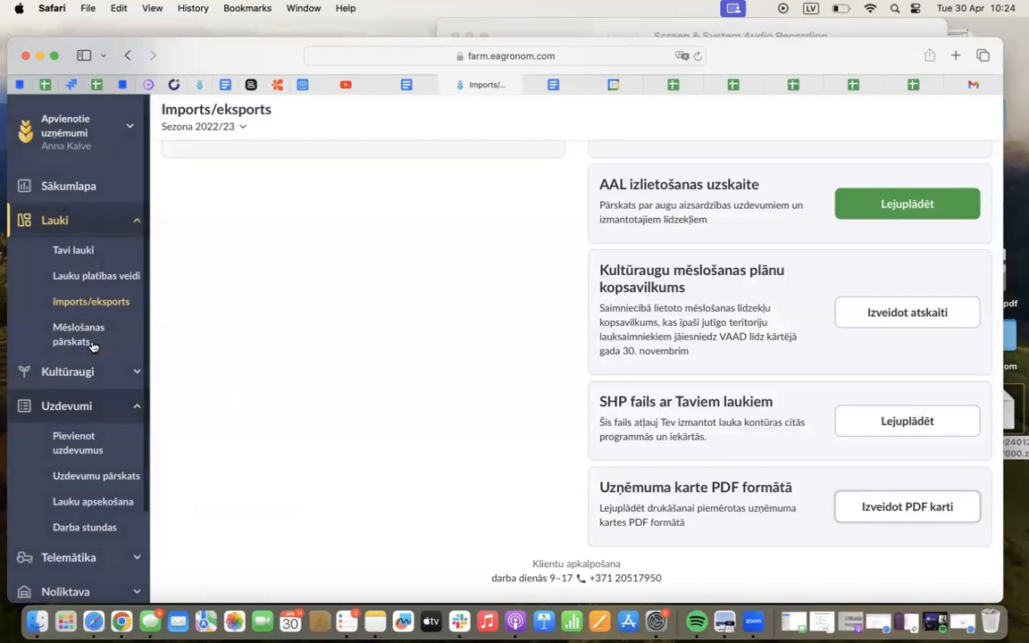
Open the Sākumlapa page and review the Tava aramzeme overview of crops, areas and percentage shares
{"action": "scroll", "coordinate": [92, 345], "scroll_direction": "up", "scroll_amount": 5}
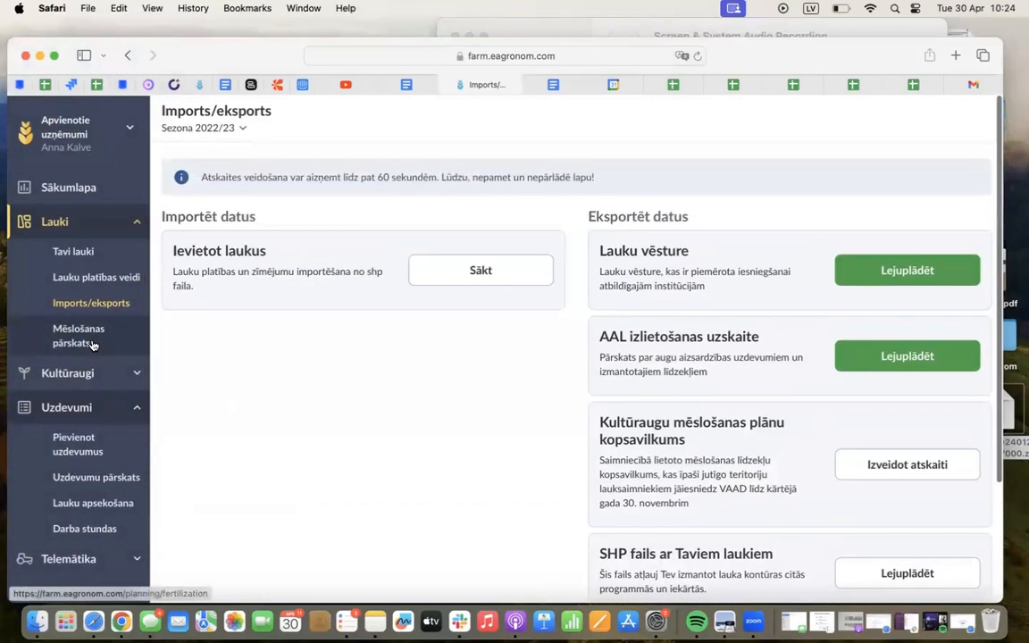
{"action": "left_click", "coordinate": [71, 189]}
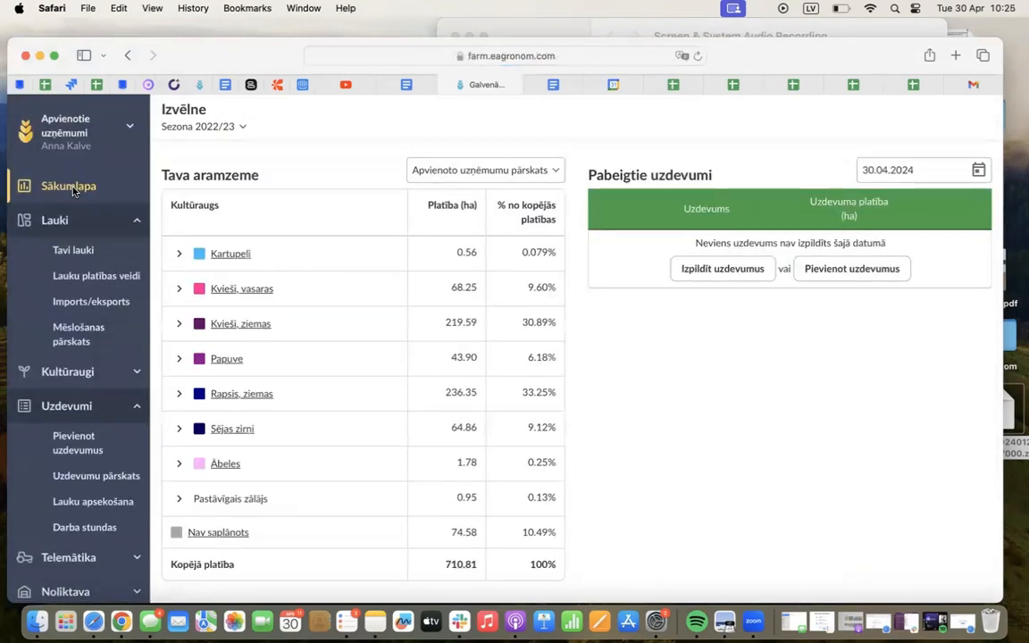
{"action": "left_click_drag", "start_coordinate": [261, 175], "coordinate": [159, 176]}
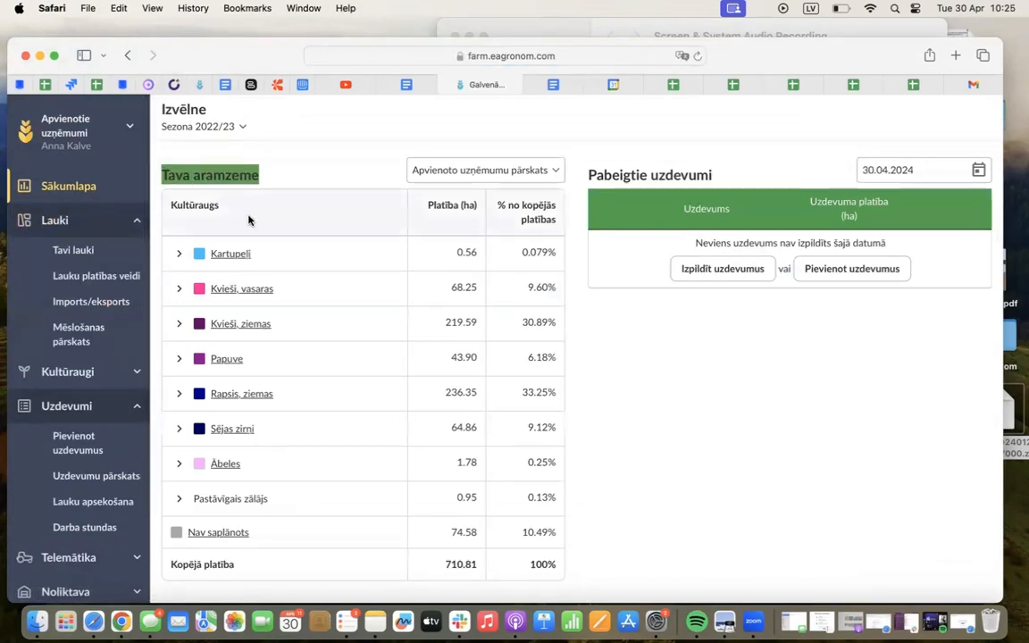
{"action": "double_click", "coordinate": [206, 198]}
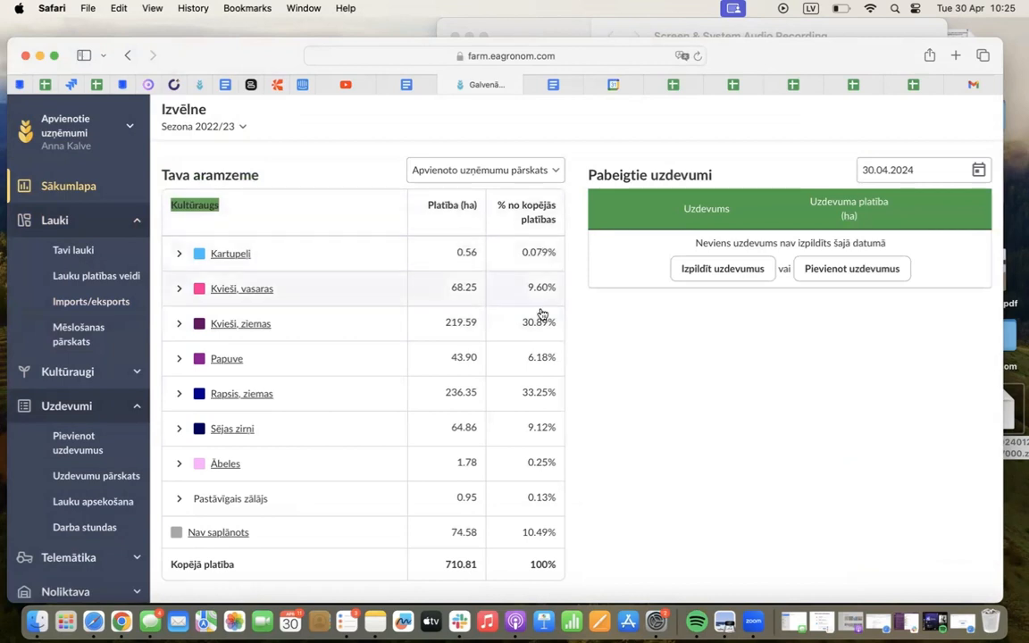
{"action": "scroll", "coordinate": [538, 357], "scroll_direction": "down", "scroll_amount": 2}
{"action": "scroll", "coordinate": [539, 374], "scroll_direction": "up", "scroll_amount": 2}
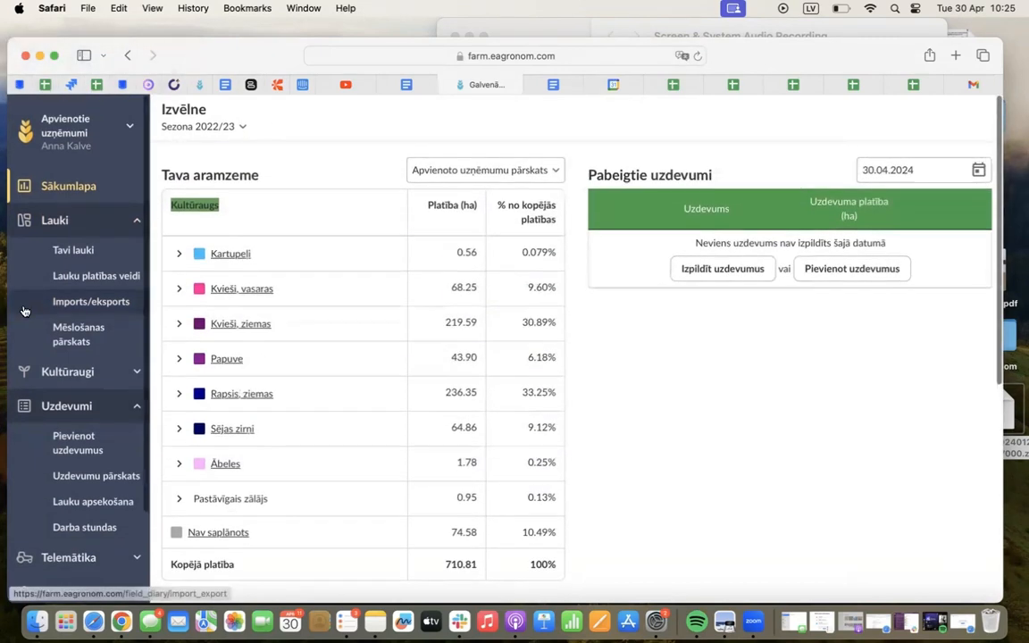
Open the Kultūraugu plāns page for season 2022/23 and review the crops assigned to the fields
{"action": "left_click", "coordinate": [52, 407]}
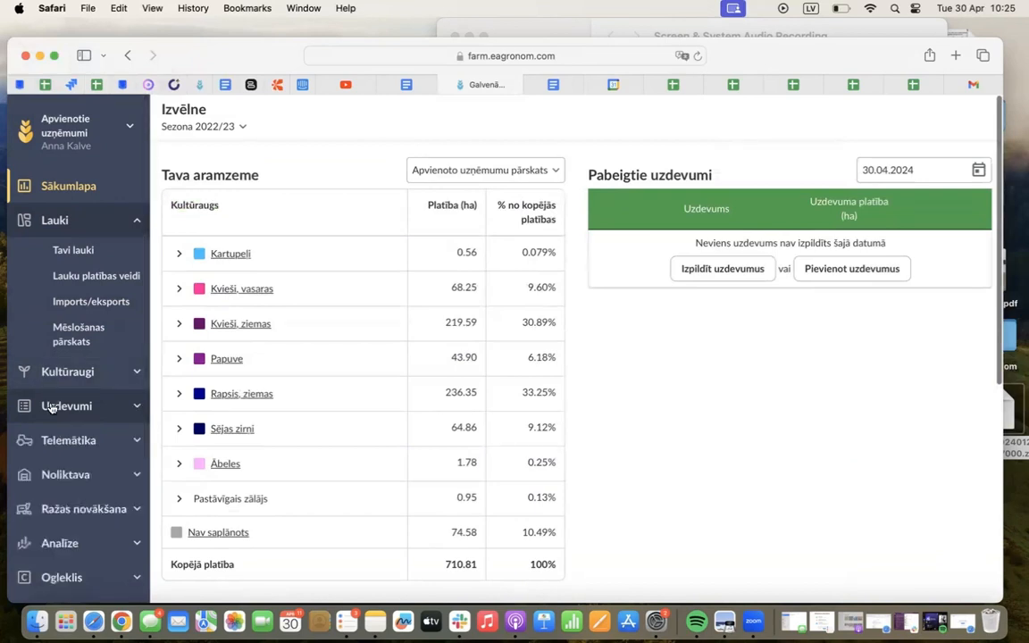
{"action": "left_click", "coordinate": [74, 373]}
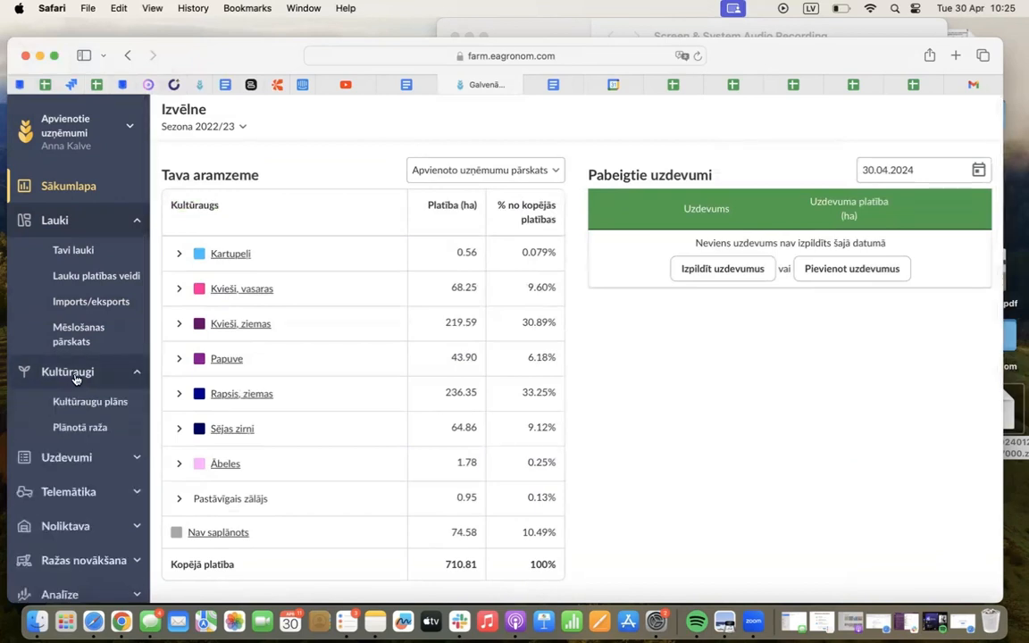
{"action": "left_click", "coordinate": [64, 221]}
{"action": "left_click", "coordinate": [108, 297]}
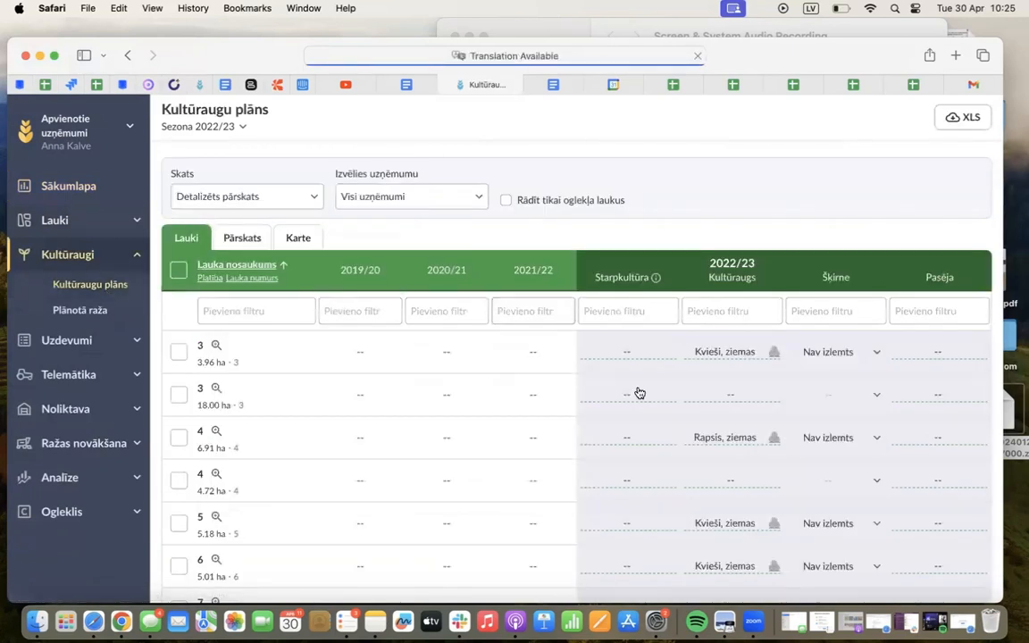
{"action": "scroll", "coordinate": [640, 393], "scroll_direction": "down", "scroll_amount": 2}
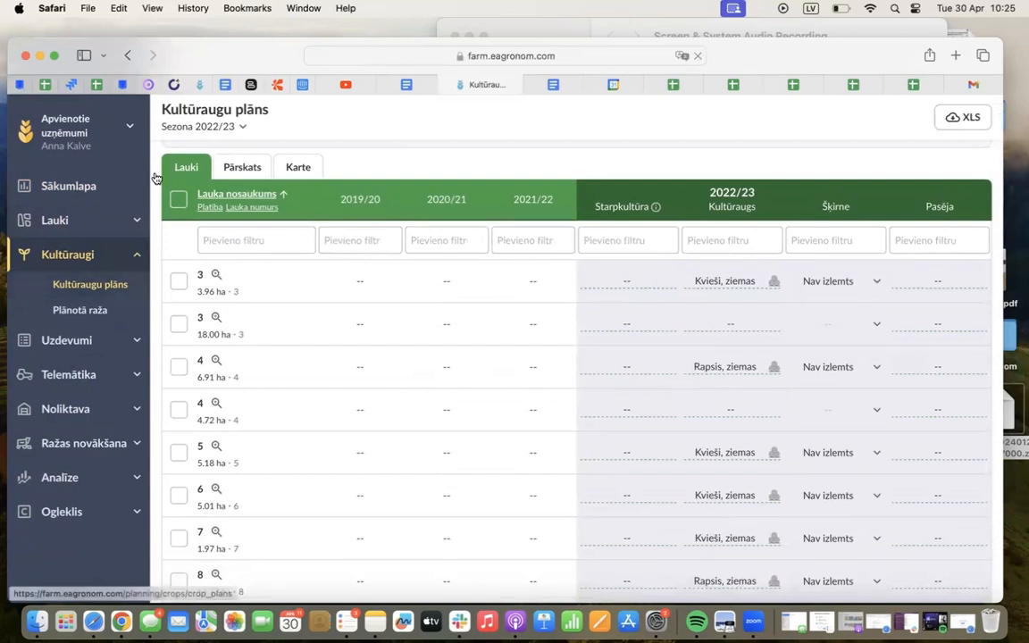
Switch the season to 2024/25 and view Tavi lauki on the map
{"action": "left_click", "coordinate": [217, 126]}
{"action": "left_click", "coordinate": [208, 450]}
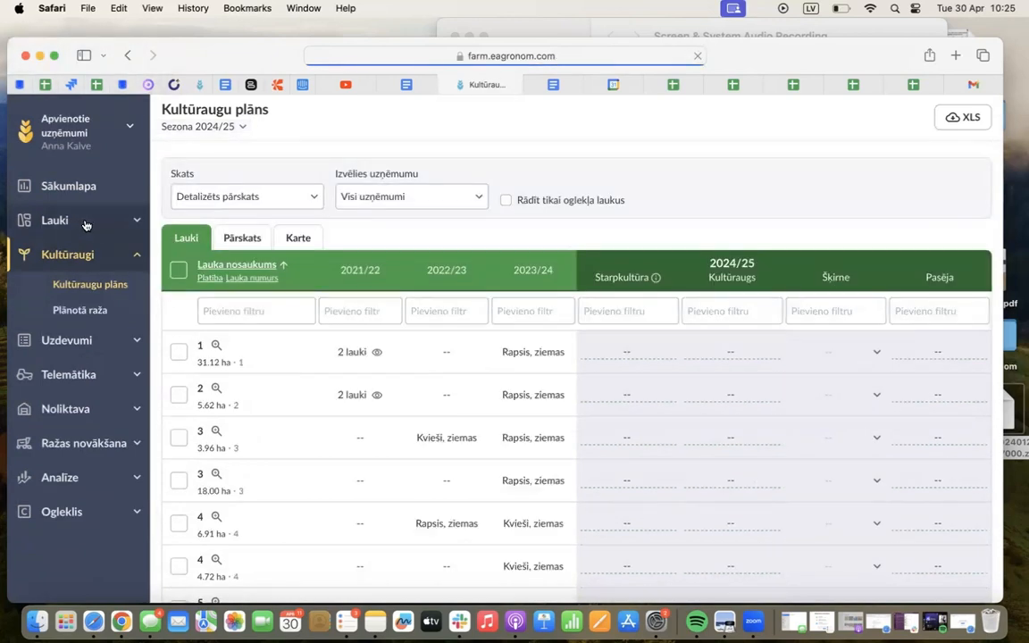
{"action": "left_click", "coordinate": [85, 219]}
{"action": "left_click", "coordinate": [85, 256]}
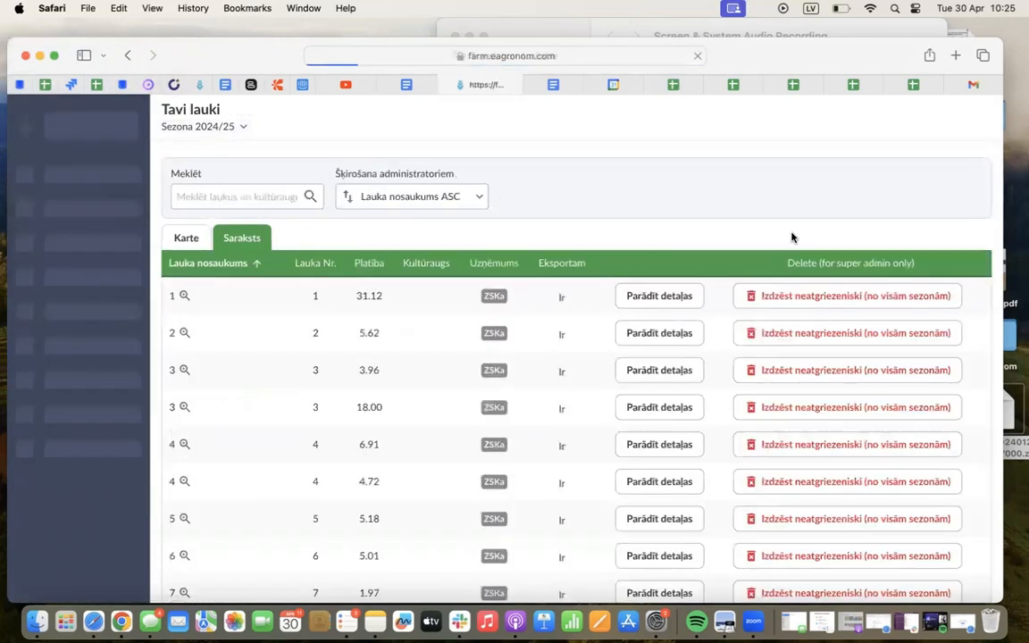
{"action": "left_click", "coordinate": [185, 237]}
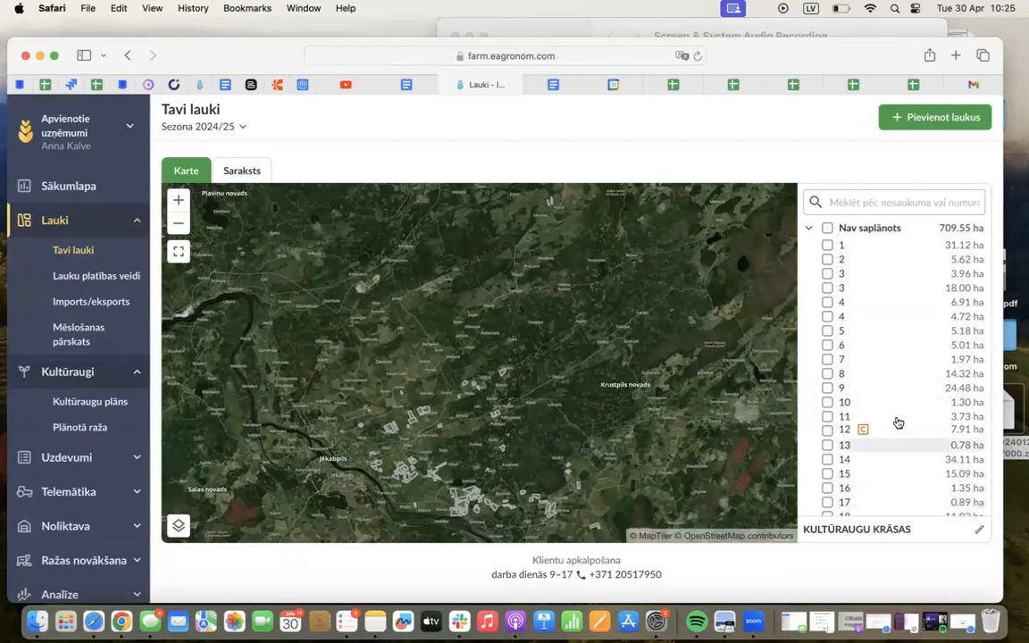
Open the Pievienot uzdevumus page, read its crop planning notice and switch the season to 2022/23
{"action": "left_click", "coordinate": [98, 463]}
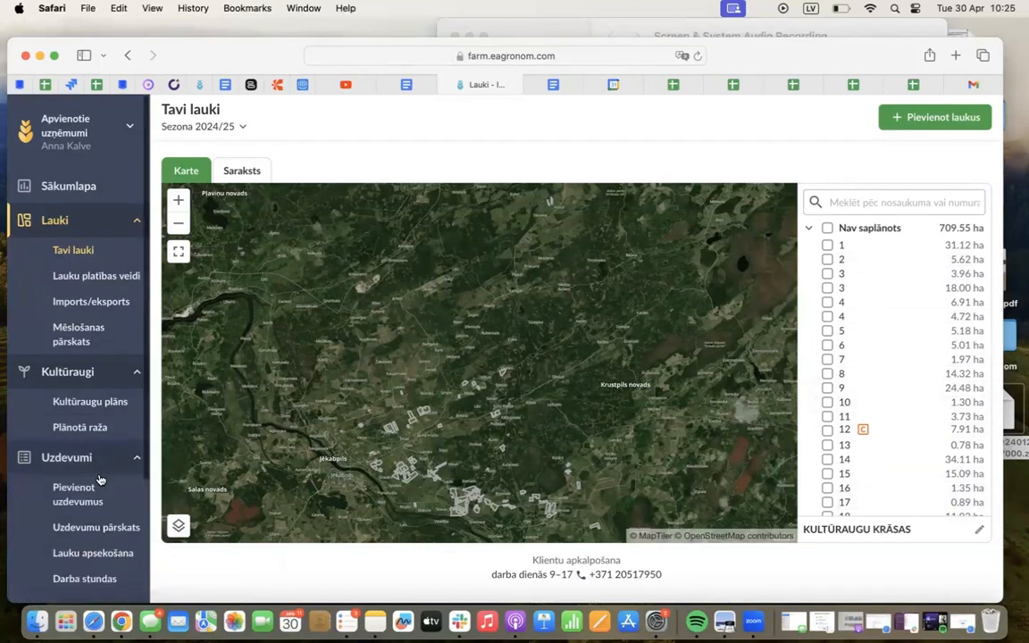
{"action": "left_click", "coordinate": [99, 483]}
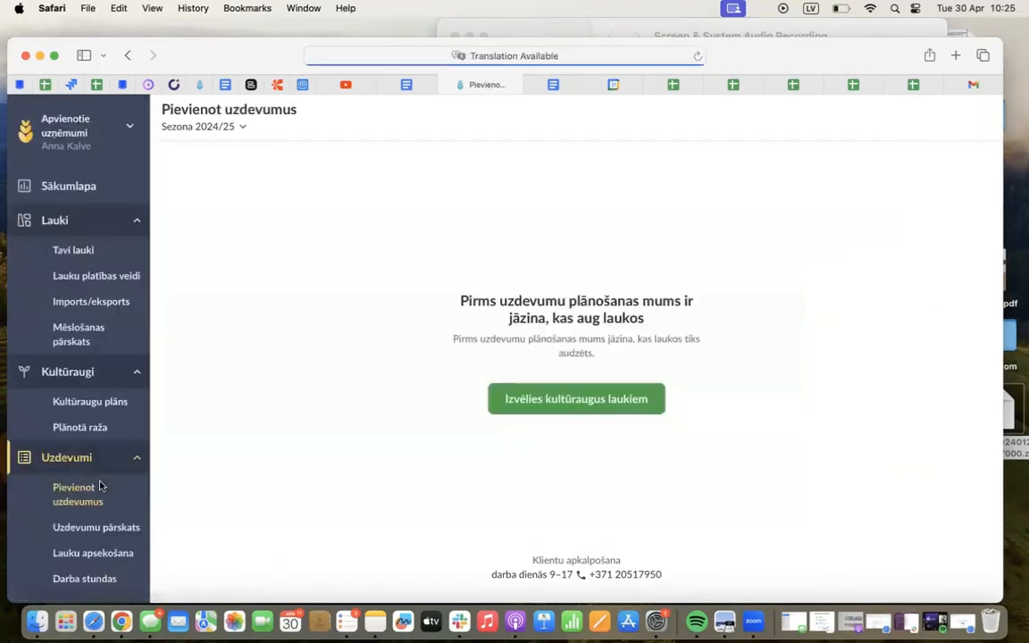
{"action": "left_click_drag", "start_coordinate": [652, 332], "coordinate": [470, 287]}
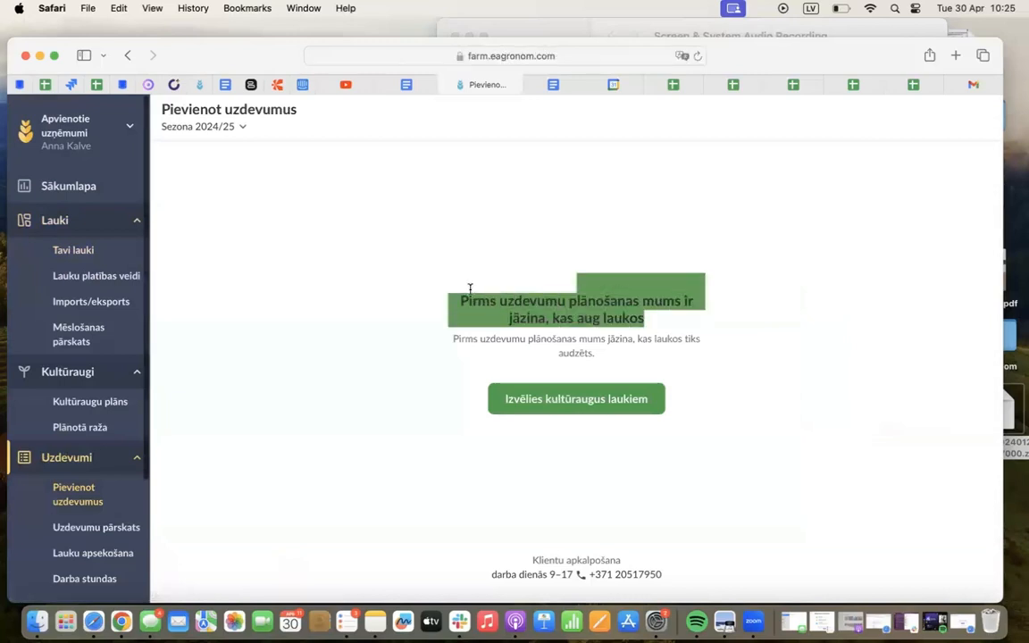
{"action": "left_click", "coordinate": [468, 287]}
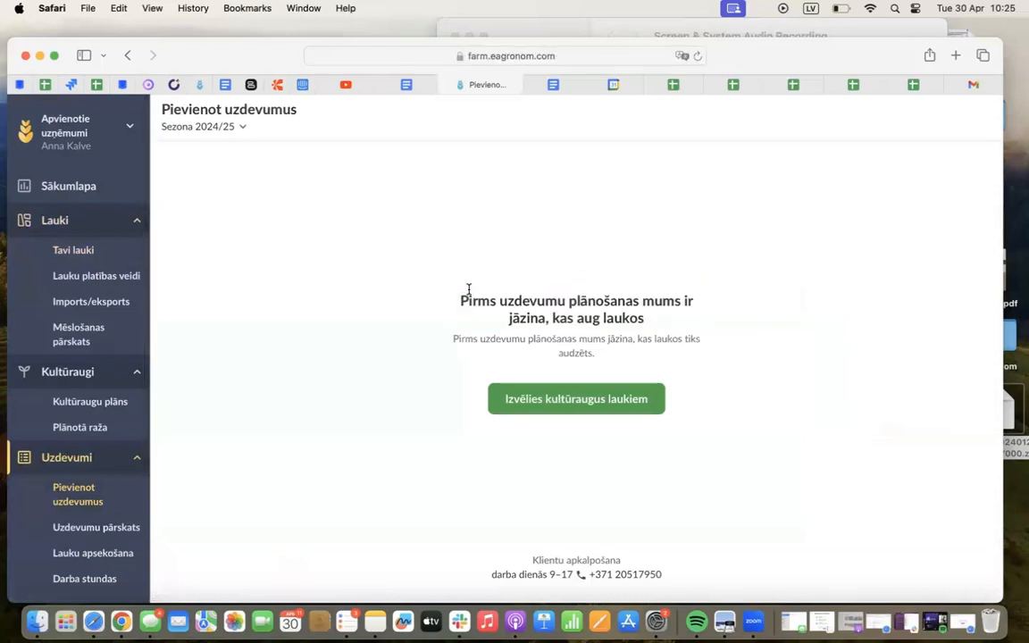
{"action": "left_click", "coordinate": [227, 136]}
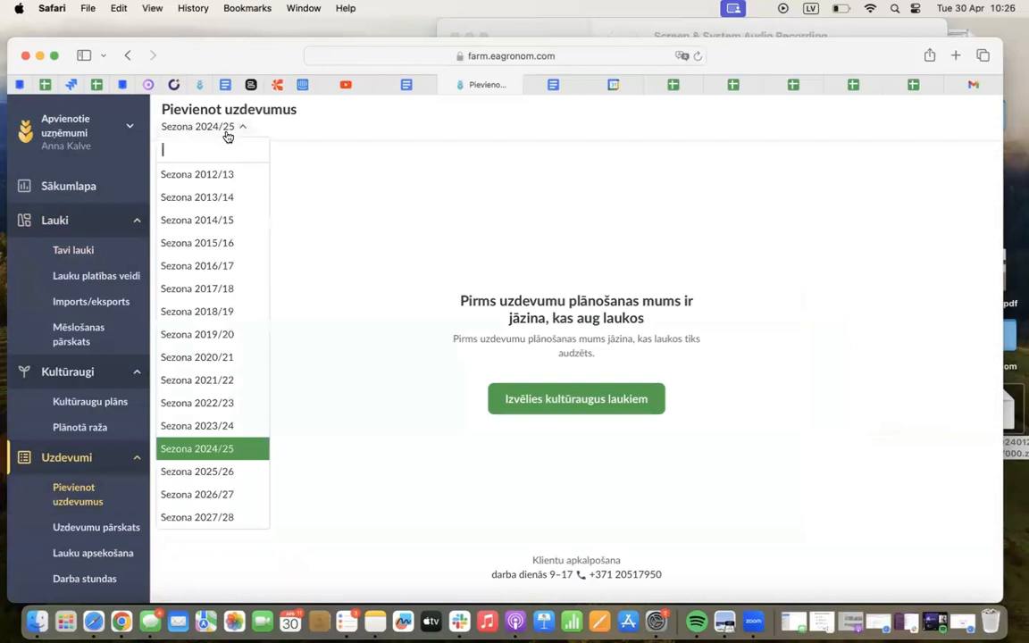
{"action": "left_click", "coordinate": [232, 407]}
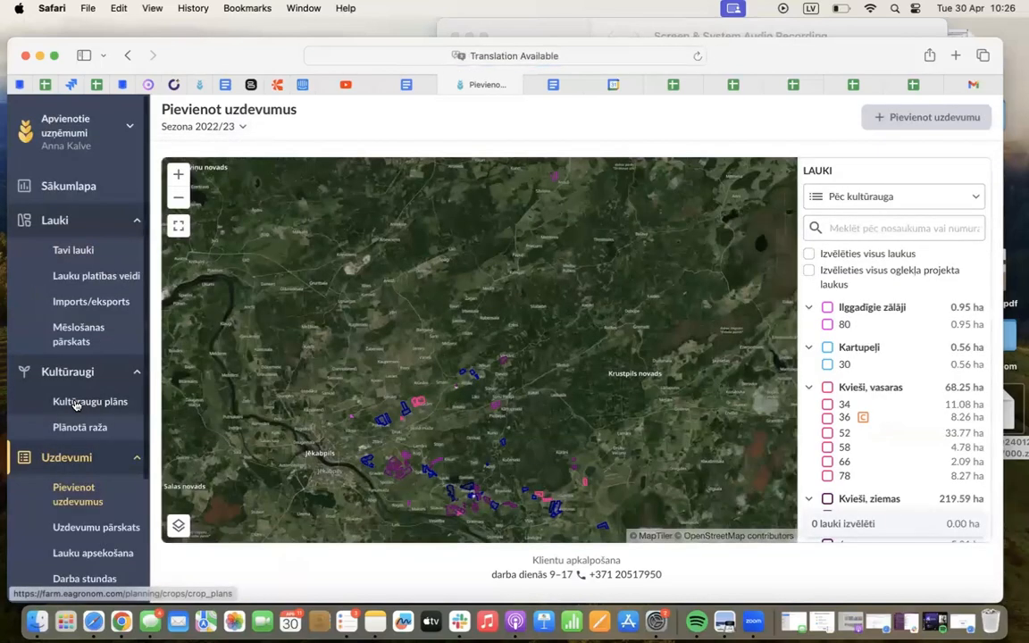
Open the Kultūraugu plāns page, assign Auzas as the 2022/23 crop of the 18.00 ha field 3 and view its straw handling options
{"action": "left_click", "coordinate": [78, 401]}
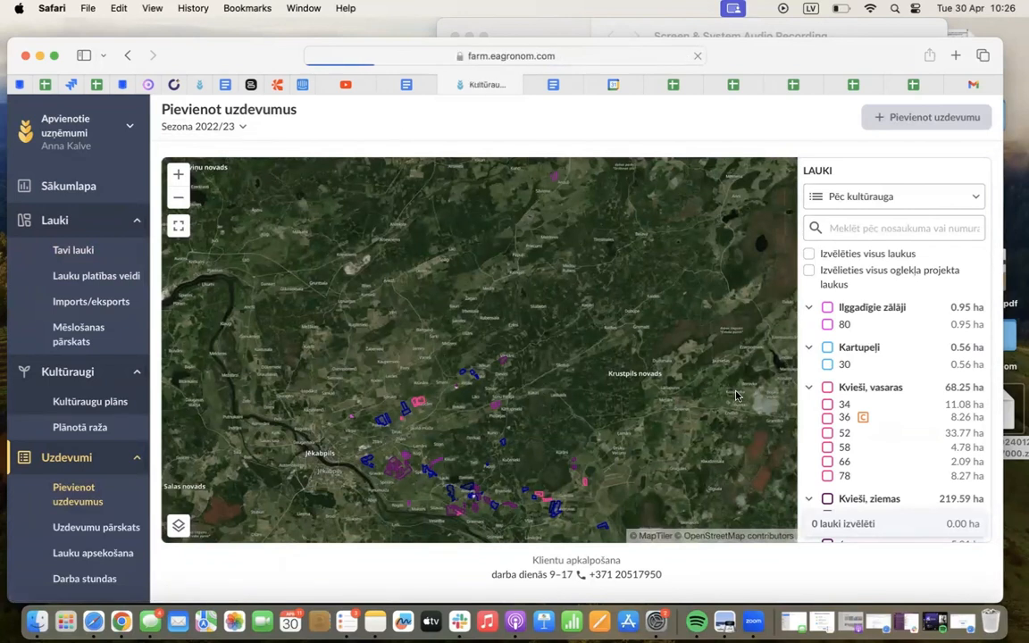
{"action": "scroll", "coordinate": [668, 361], "scroll_direction": "down", "scroll_amount": 2}
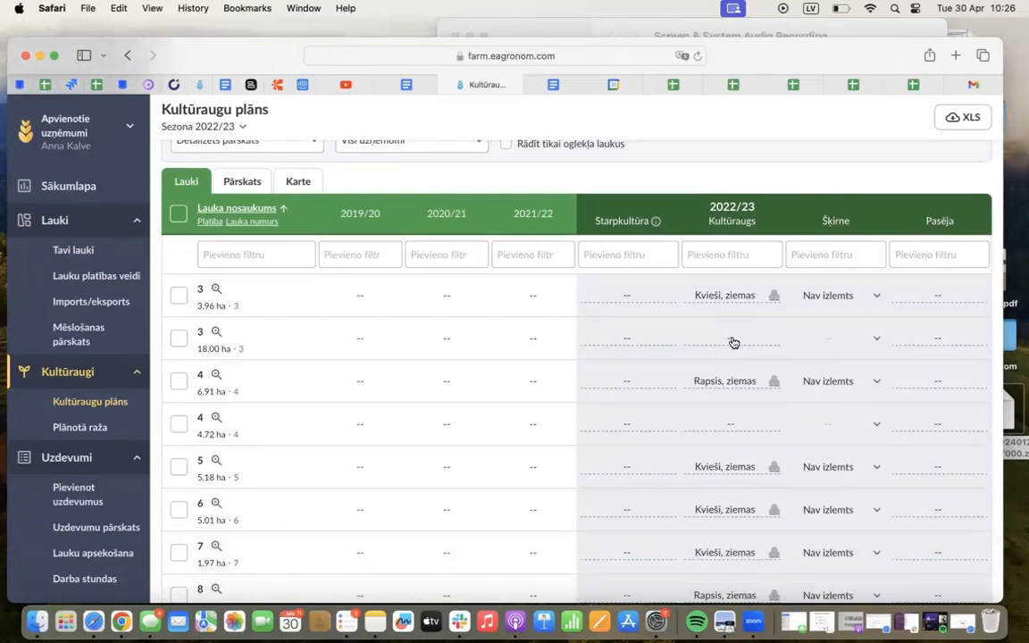
{"action": "left_click", "coordinate": [730, 344]}
{"action": "left_click", "coordinate": [714, 395]}
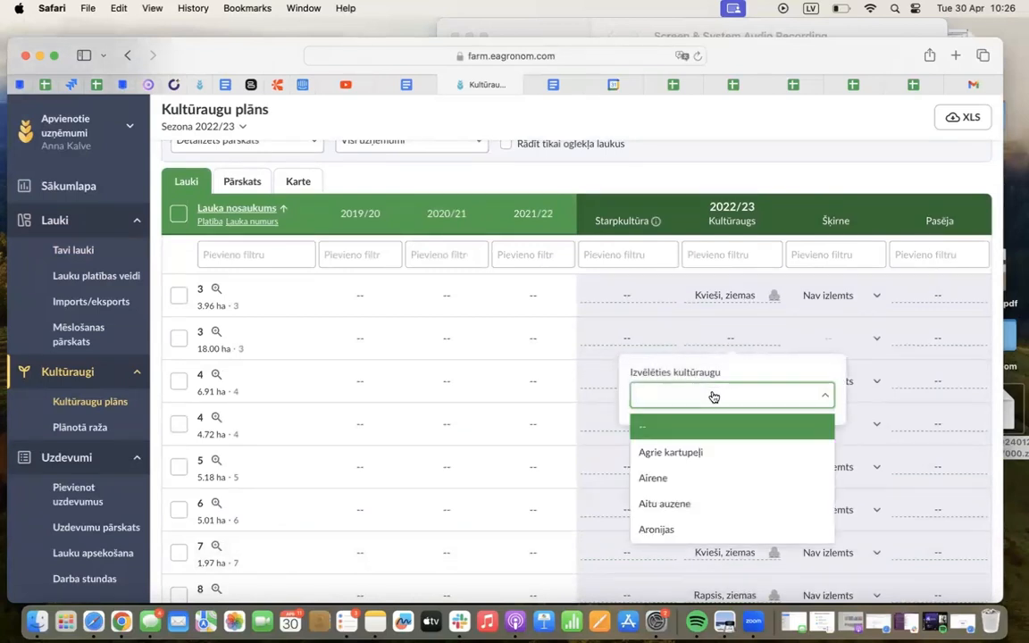
{"action": "scroll", "coordinate": [658, 526], "scroll_direction": "down", "scroll_amount": 5}
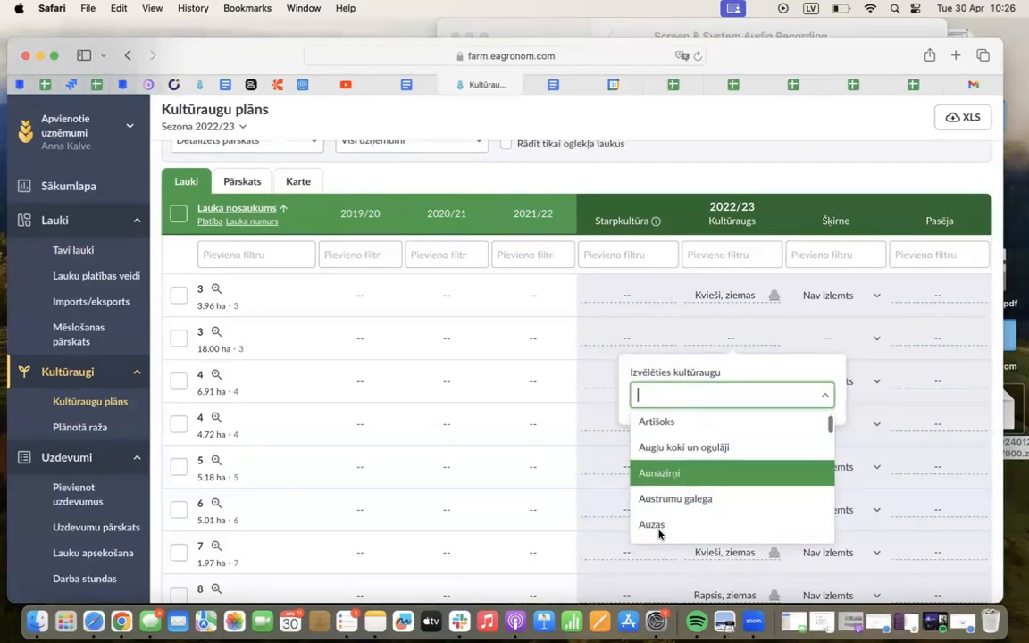
{"action": "scroll", "coordinate": [658, 534], "scroll_direction": "down", "scroll_amount": 1}
{"action": "left_click", "coordinate": [668, 509]}
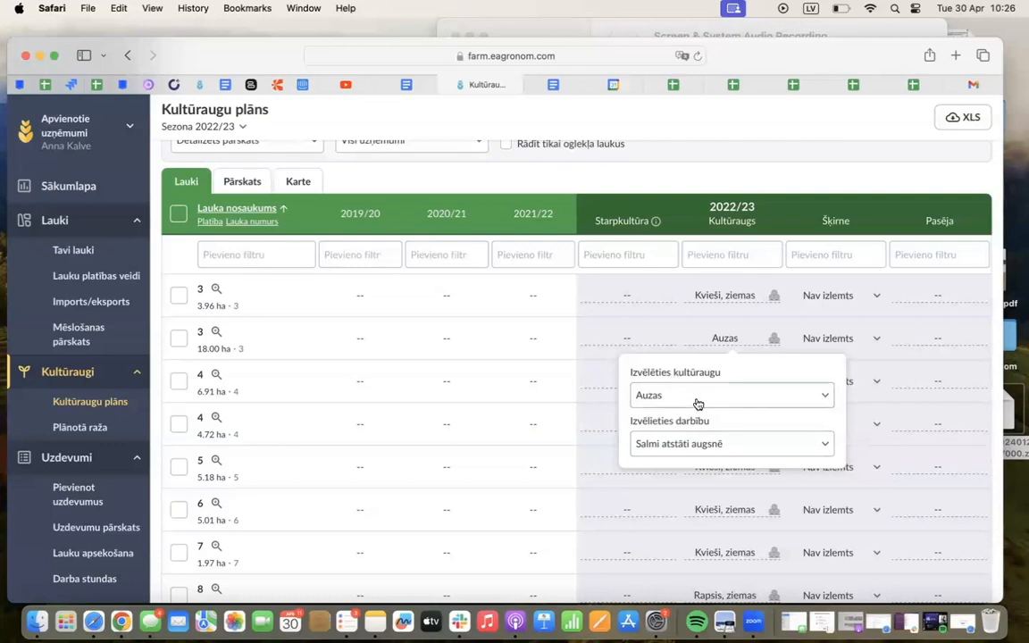
{"action": "left_click", "coordinate": [678, 444]}
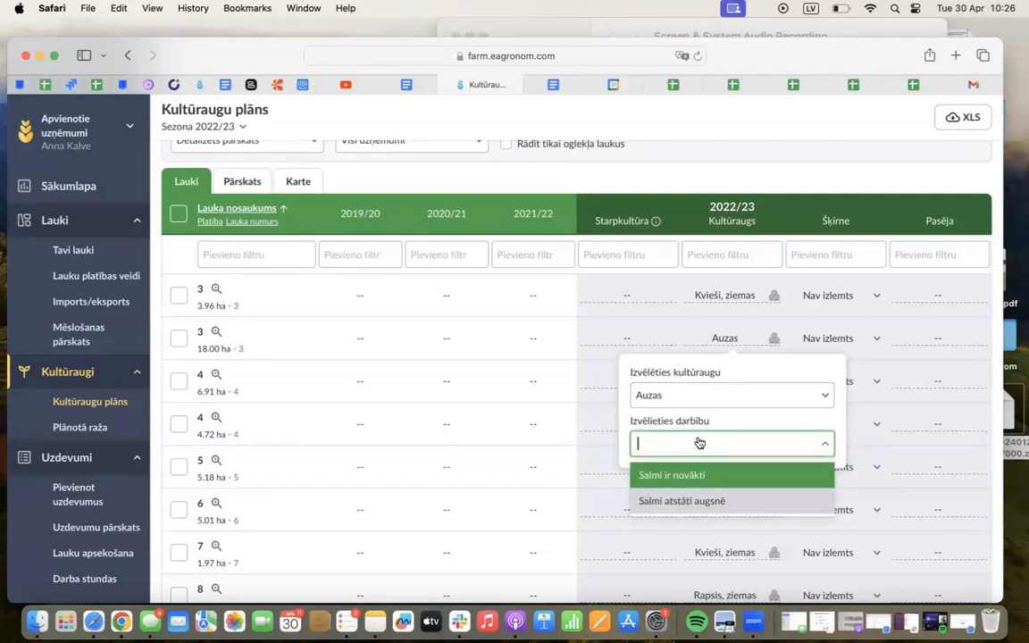
Look through the varieties for the winter rapeseed on the 6.91 ha field 4 and set the variety to UMBERTO KWS C1
{"action": "left_click", "coordinate": [873, 384]}
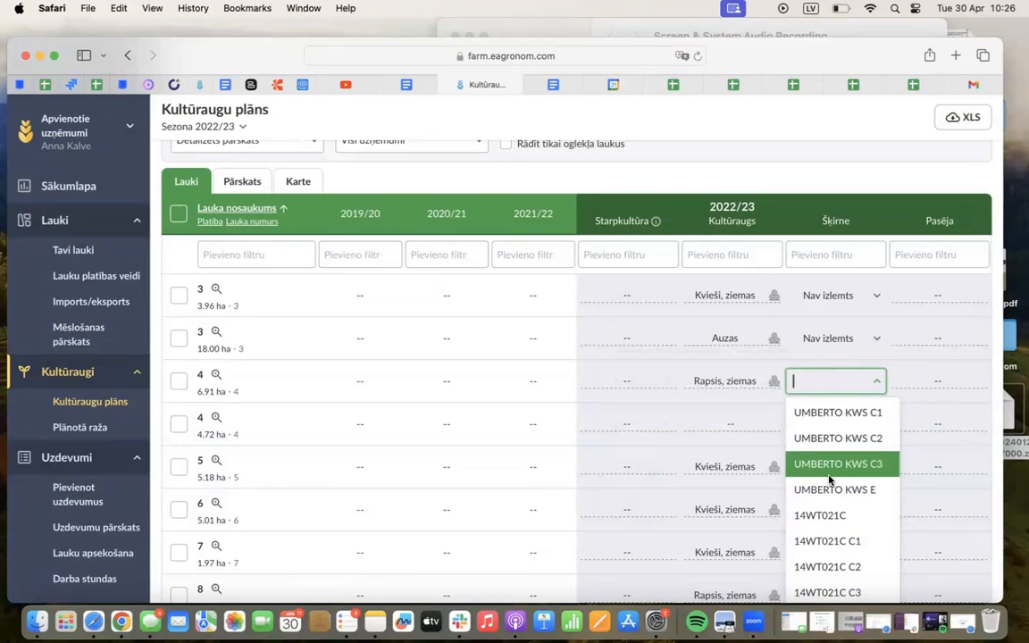
{"action": "scroll", "coordinate": [829, 479], "scroll_direction": "down", "scroll_amount": 6}
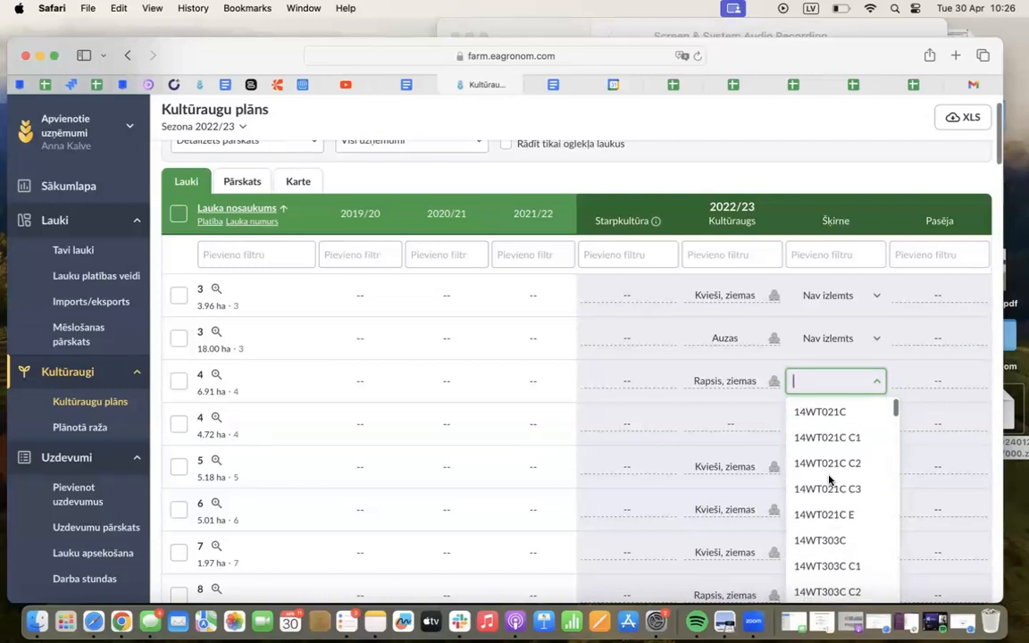
{"action": "scroll", "coordinate": [829, 480], "scroll_direction": "down", "scroll_amount": 3}
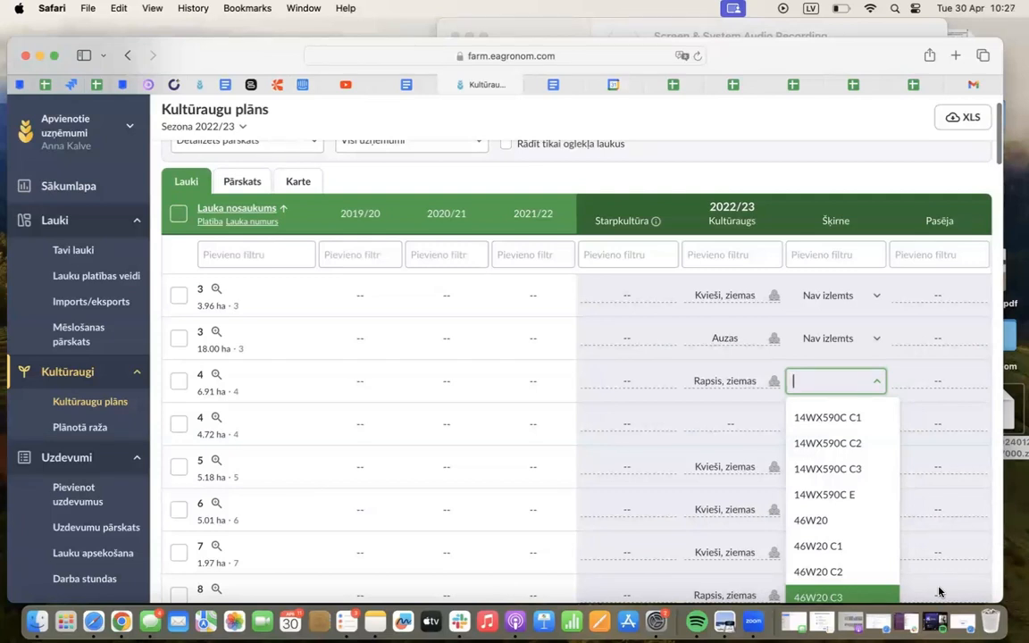
{"action": "scroll", "coordinate": [819, 466], "scroll_direction": "up", "scroll_amount": 5}
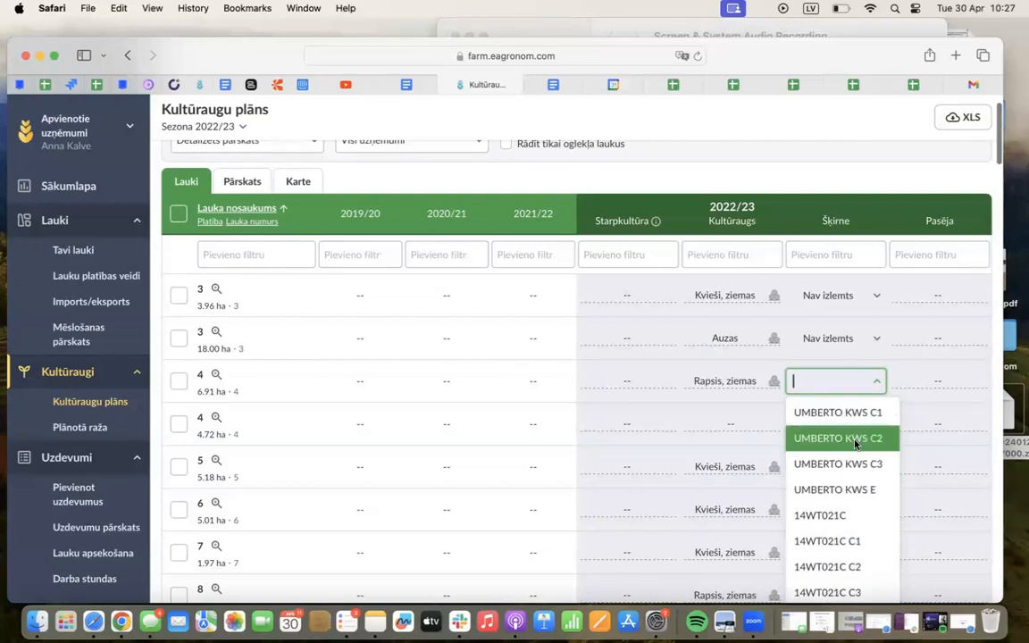
{"action": "left_click", "coordinate": [836, 412]}
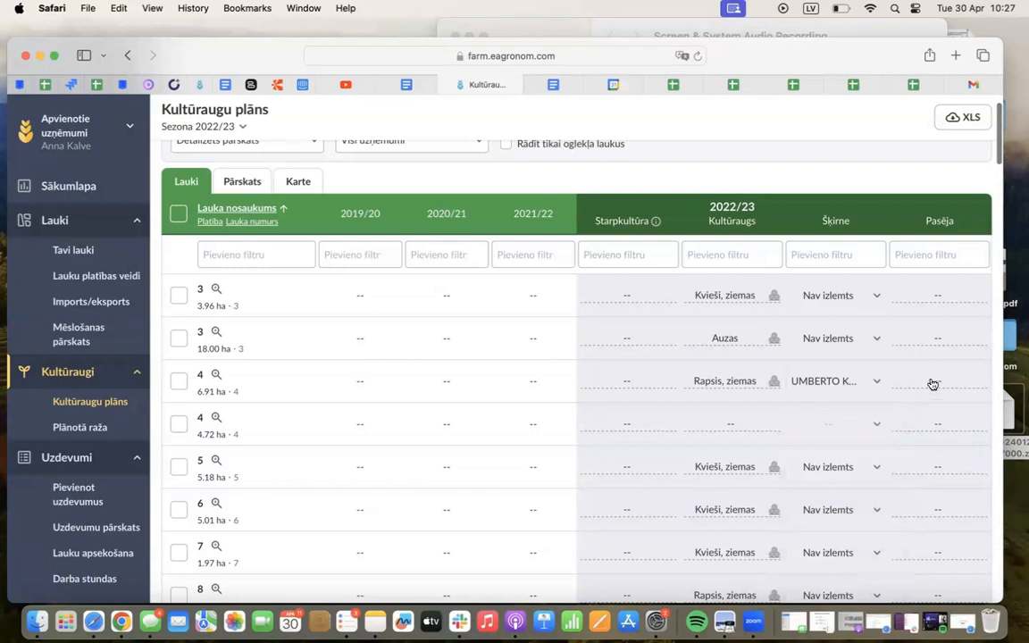
Add Airene with the variety Airene (šķirne) as the undersown crop (Pasēja) of the 6.91 ha field 4
{"action": "left_click", "coordinate": [930, 383]}
{"action": "left_click", "coordinate": [817, 444]}
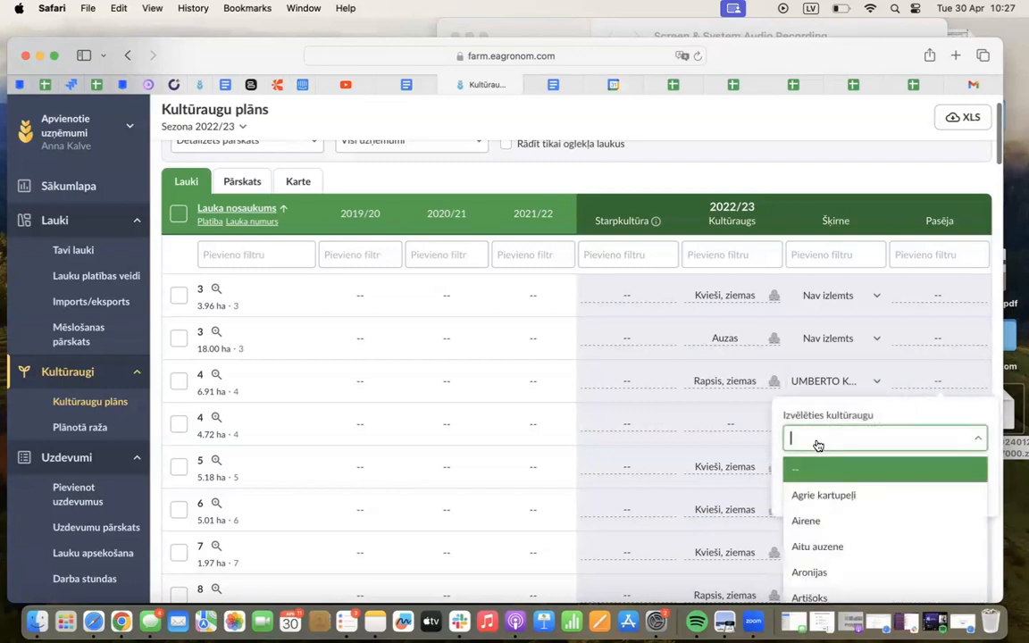
{"action": "left_click", "coordinate": [808, 520]}
{"action": "left_click", "coordinate": [893, 491]}
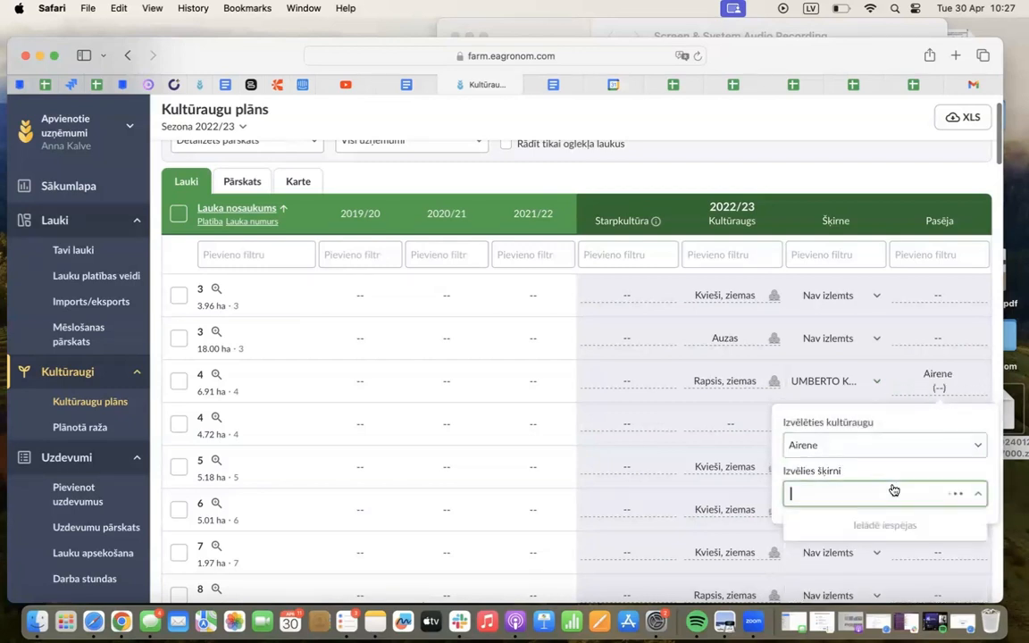
{"action": "left_click", "coordinate": [840, 552]}
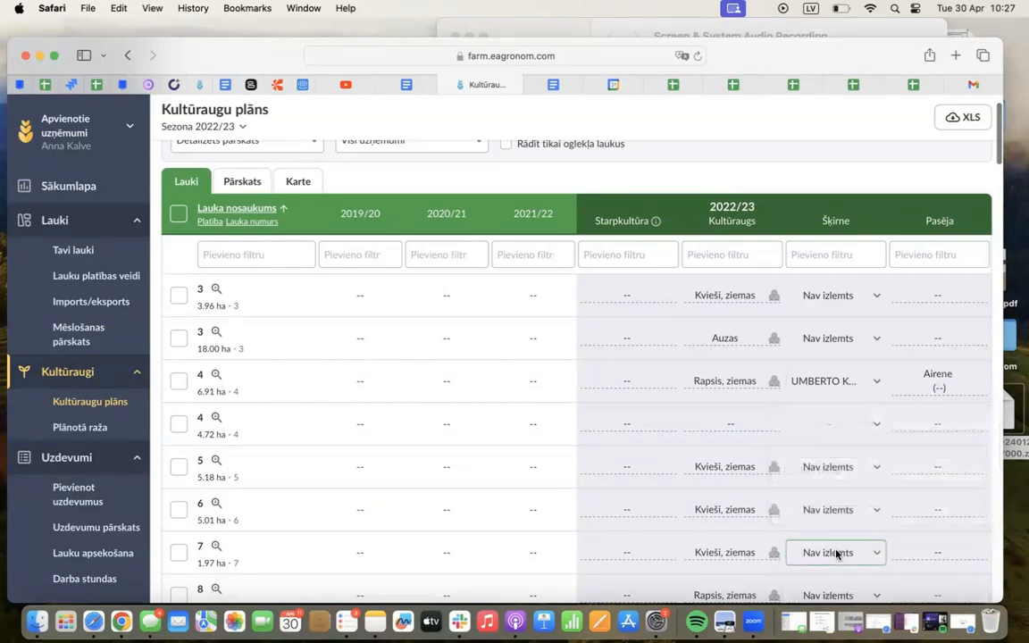
{"action": "scroll", "coordinate": [812, 374], "scroll_direction": "down", "scroll_amount": 20}
{"action": "scroll", "coordinate": [812, 374], "scroll_direction": "up", "scroll_amount": 20}
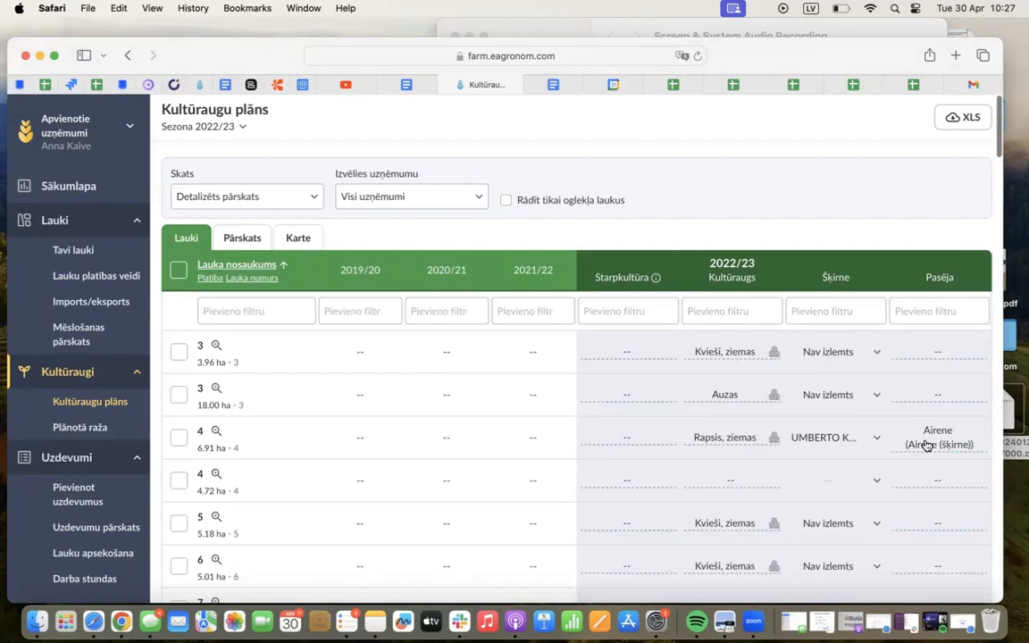
Add Baltais amoliņš with the variety Kuusiku 1 as the catch crop (Starpkultūra) of the 3.96 ha field 3
{"action": "scroll", "coordinate": [828, 435], "scroll_direction": "down", "scroll_amount": 2}
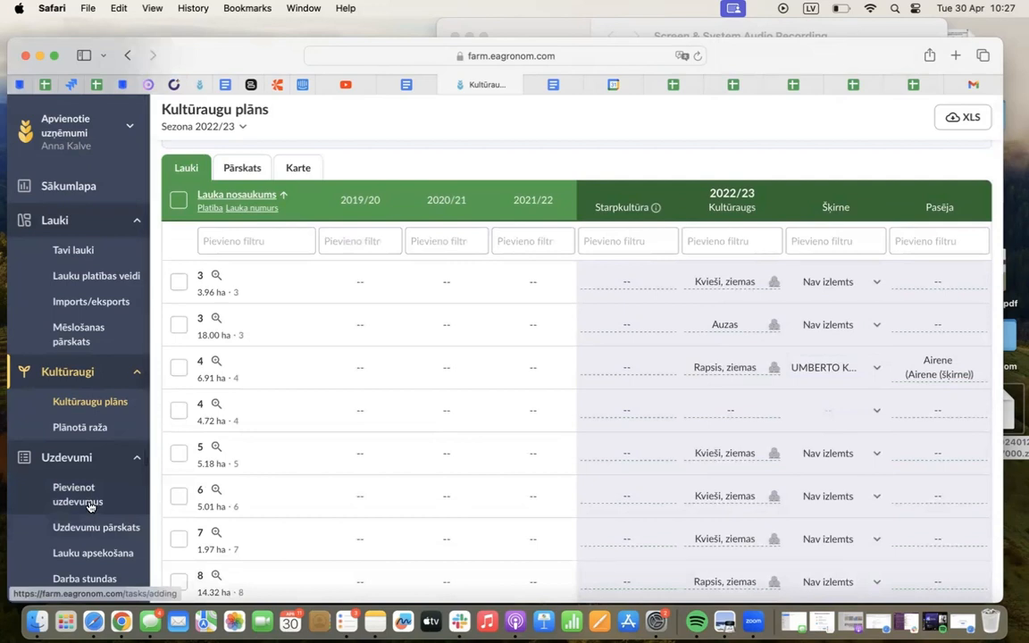
{"action": "left_click", "coordinate": [622, 286]}
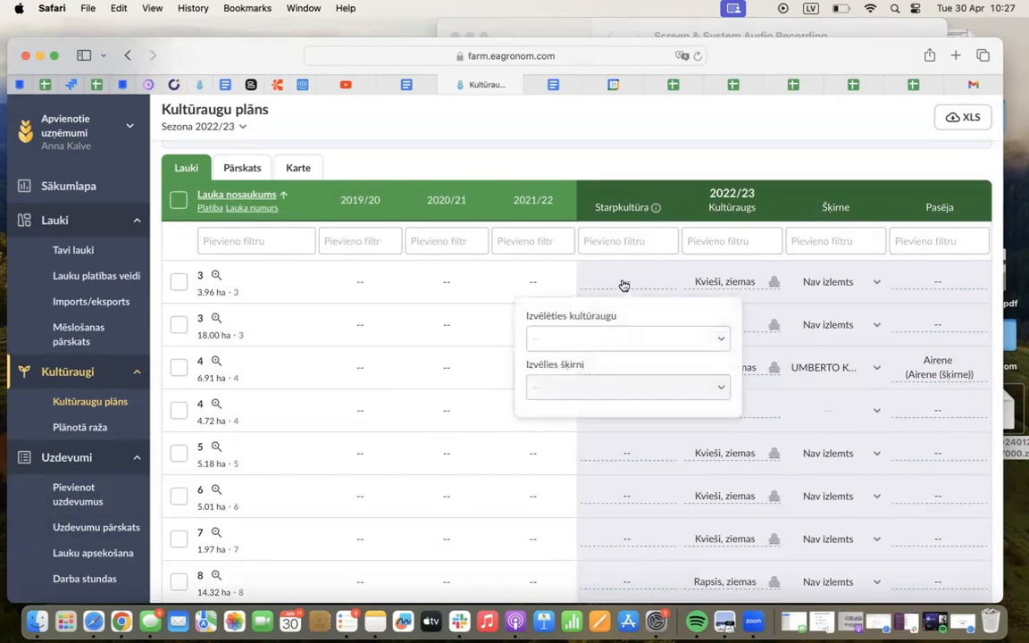
{"action": "left_click", "coordinate": [588, 341]}
{"action": "scroll", "coordinate": [551, 459], "scroll_direction": "down", "scroll_amount": 2}
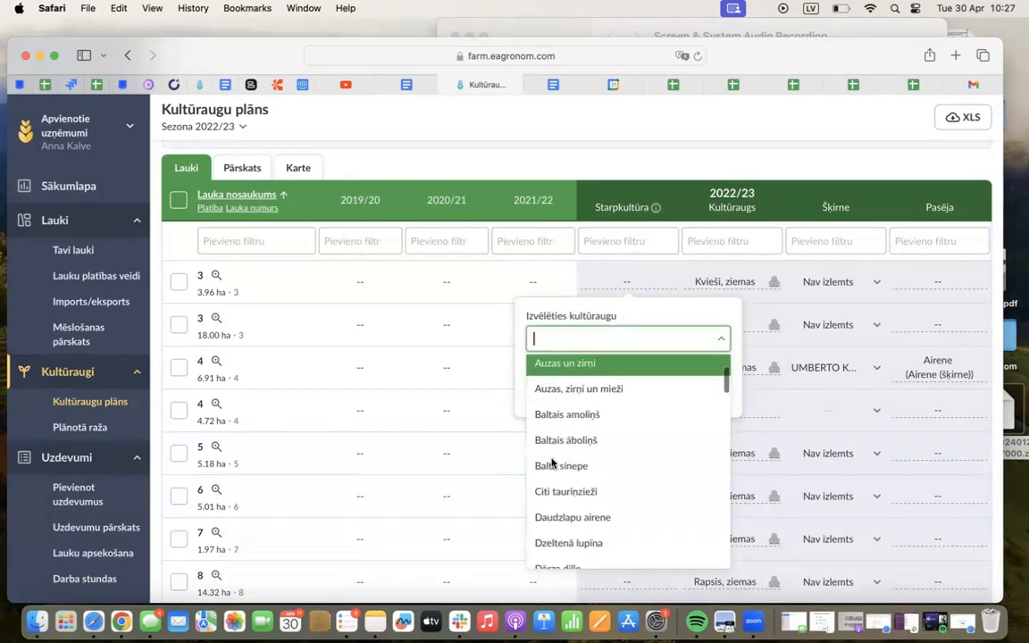
{"action": "left_click", "coordinate": [625, 416]}
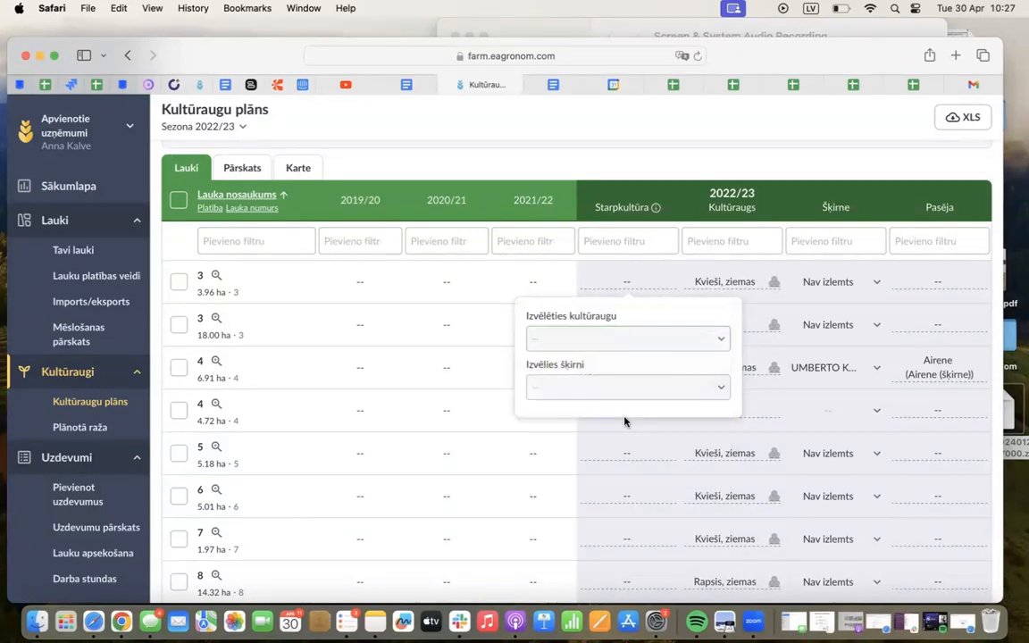
{"action": "left_click", "coordinate": [571, 394]}
{"action": "left_click", "coordinate": [559, 449]}
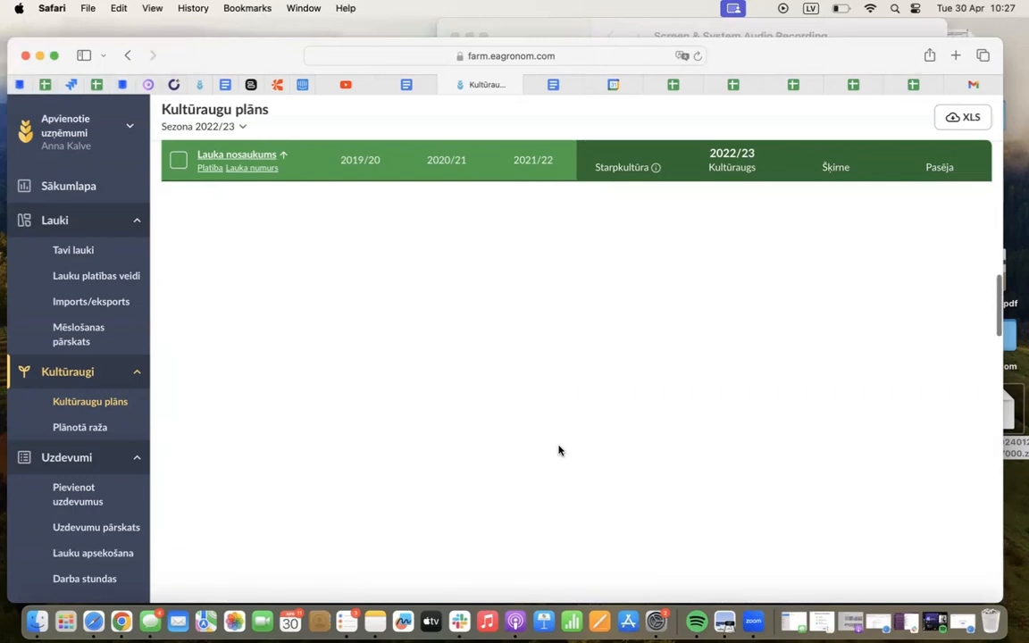
Switch the crop plan's view to Pagātne to show the crops of past seasons
{"action": "scroll", "coordinate": [559, 450], "scroll_direction": "up", "scroll_amount": 6}
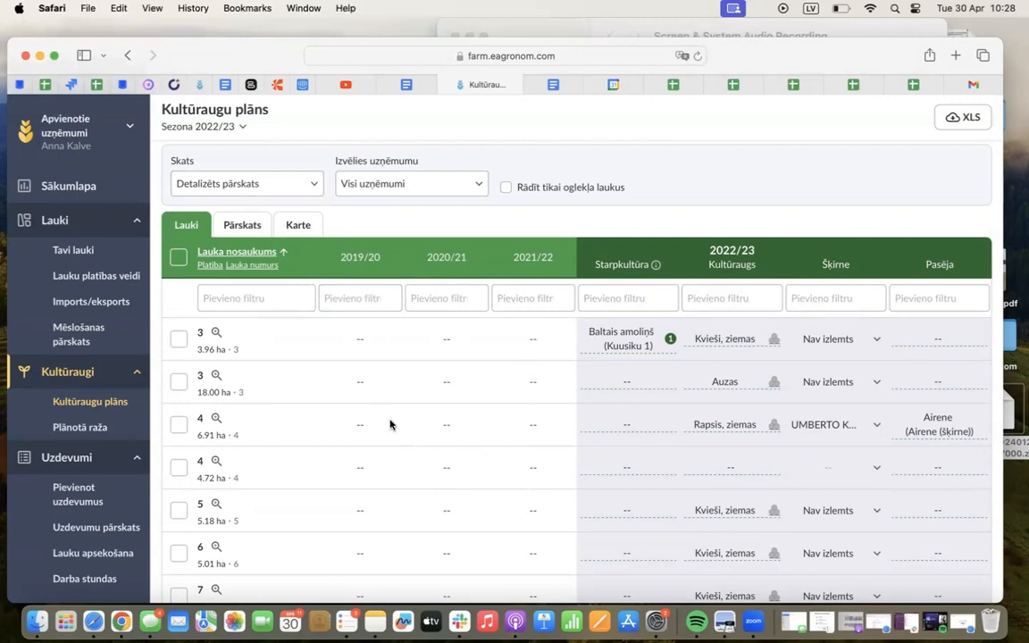
{"action": "left_click", "coordinate": [219, 186]}
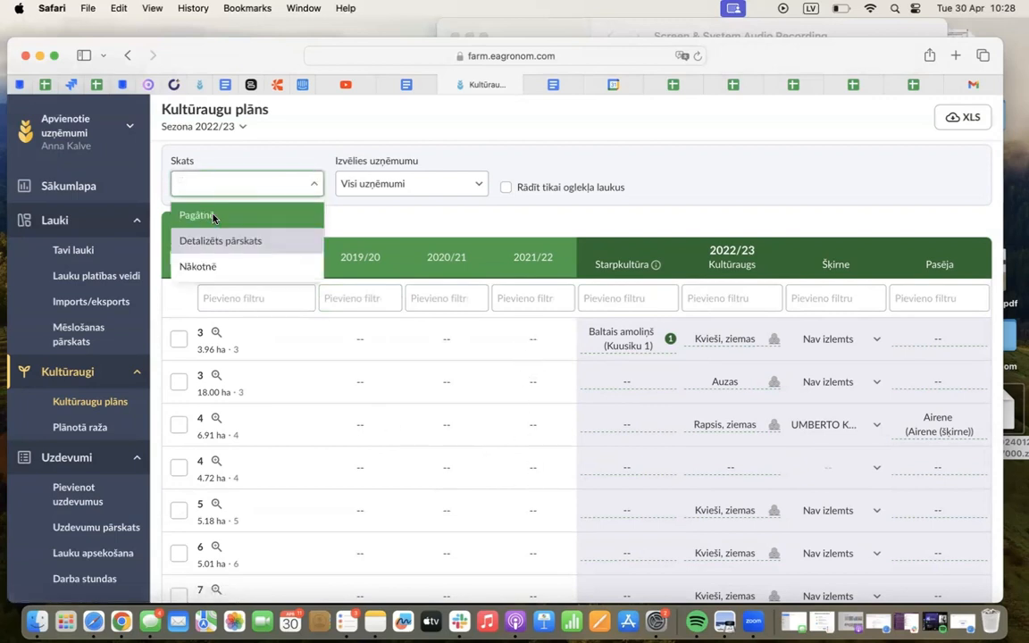
{"action": "left_click", "coordinate": [213, 216]}
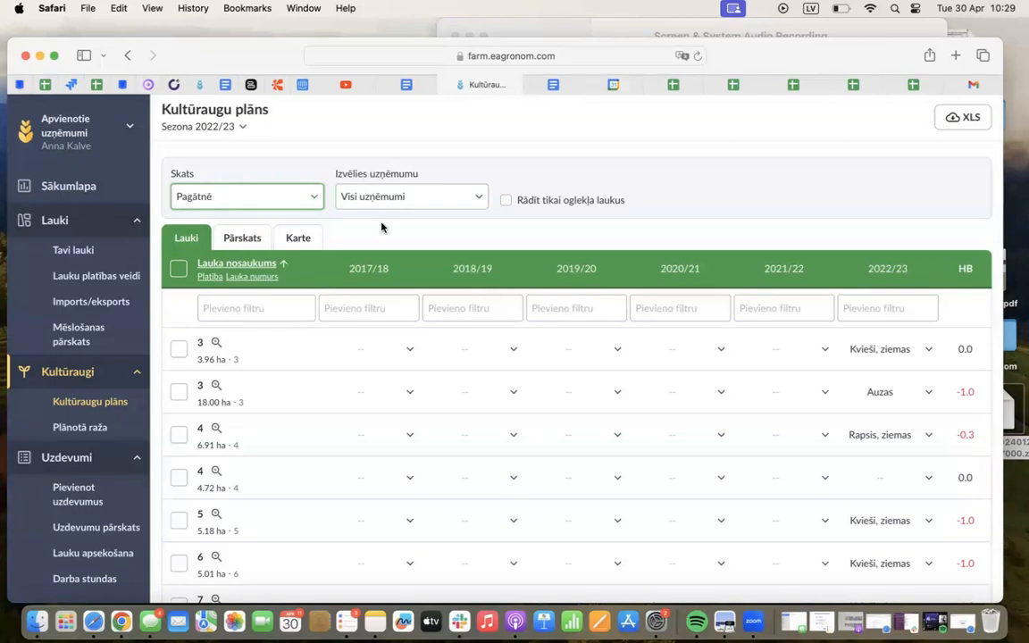
Set the 2021/22 crop of the 18.00 ha field 3 to Airene
{"action": "scroll", "coordinate": [608, 256], "scroll_direction": "down", "scroll_amount": 1}
{"action": "scroll", "coordinate": [608, 255], "scroll_direction": "down", "scroll_amount": 3}
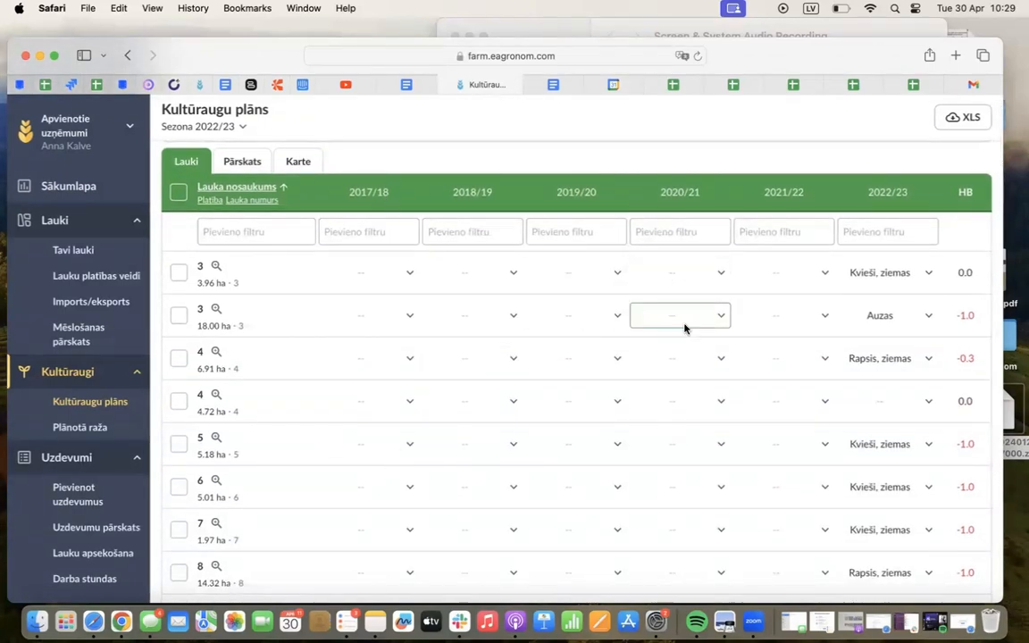
{"action": "left_click_drag", "start_coordinate": [972, 275], "coordinate": [961, 273]}
{"action": "left_click", "coordinate": [973, 280]}
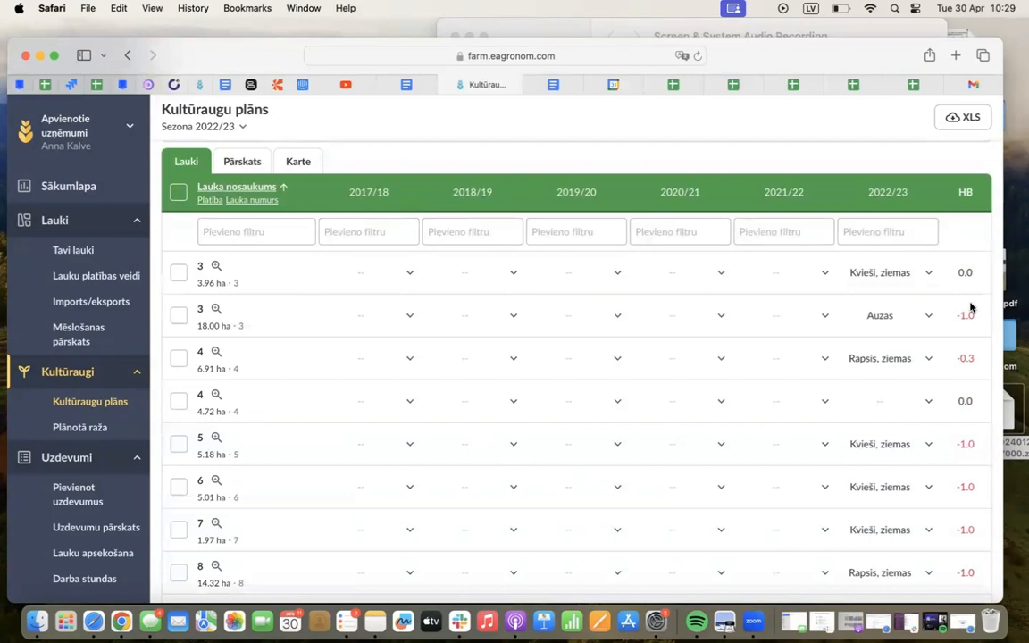
{"action": "left_click", "coordinate": [762, 316]}
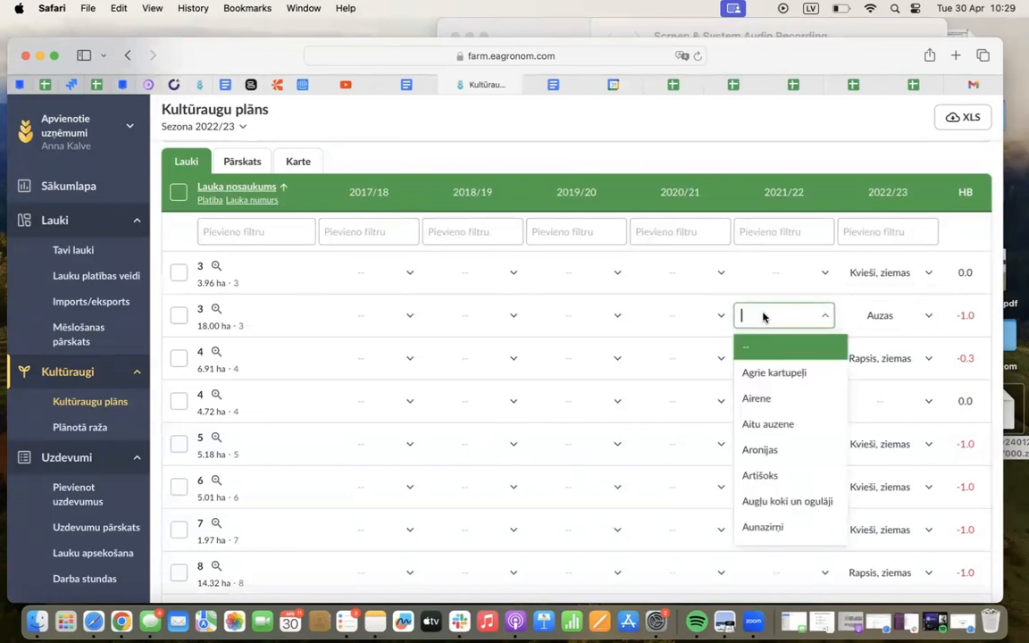
{"action": "left_click", "coordinate": [773, 409]}
Set the 18.00 ha field 3's crops to Kvieši, ziemas for 2020/21 and Rapsis, vasaras for 2019/20
{"action": "left_click", "coordinate": [705, 320]}
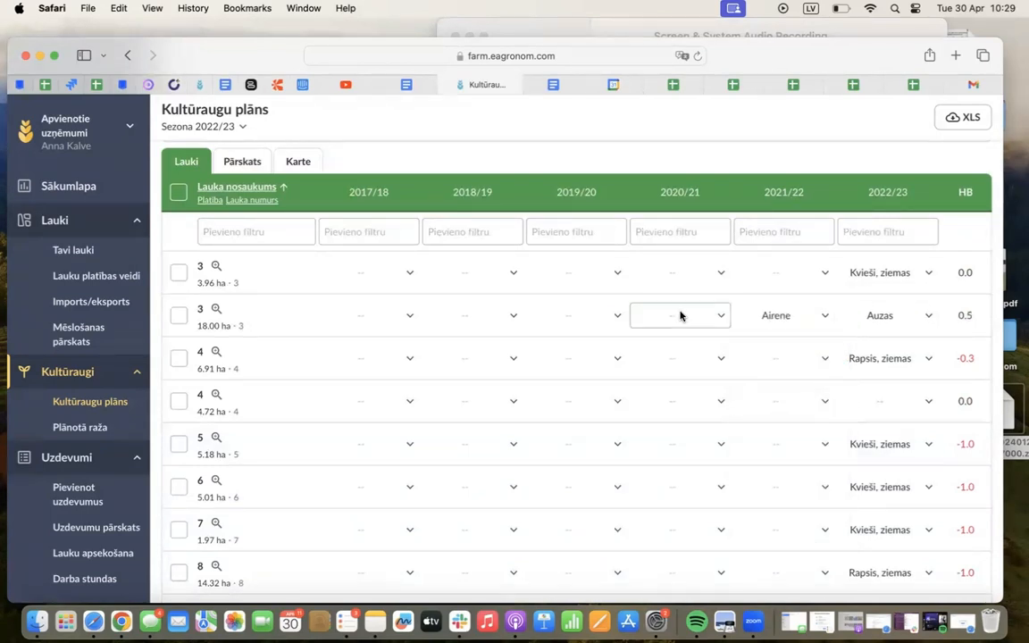
{"action": "scroll", "coordinate": [661, 439], "scroll_direction": "down", "scroll_amount": 1}
{"action": "type", "text": "kvie"}
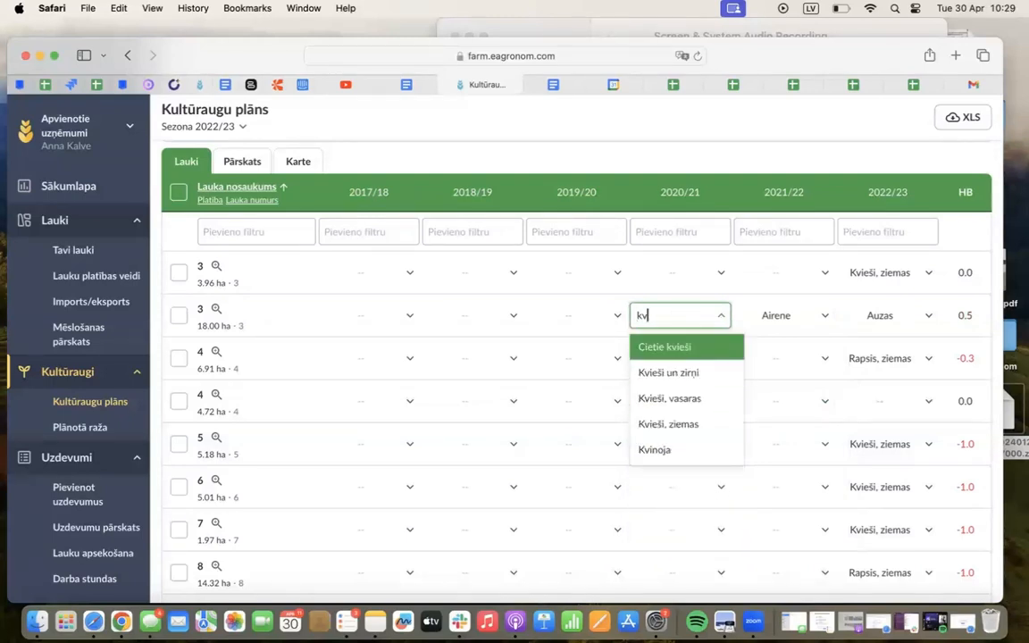
{"action": "left_click", "coordinate": [680, 427]}
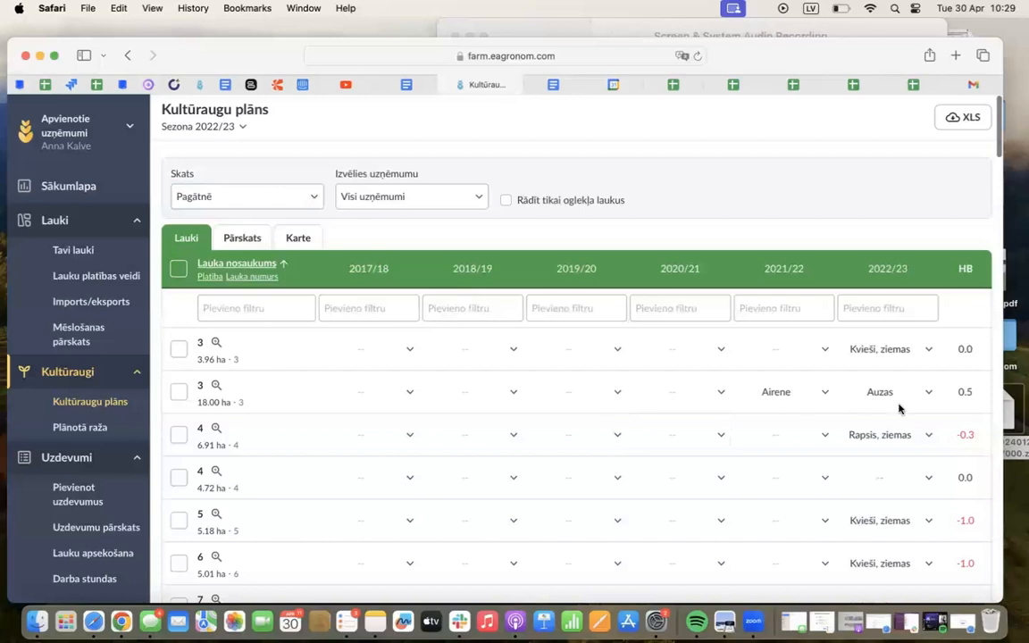
{"action": "left_click", "coordinate": [570, 391]}
{"action": "type", "text": "rap"}
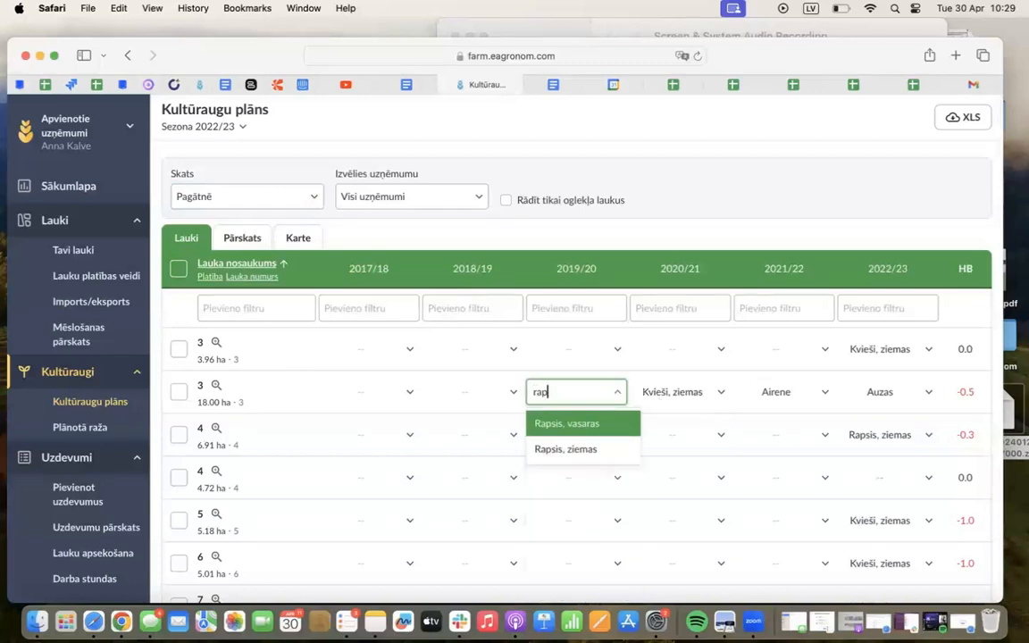
{"action": "left_click", "coordinate": [561, 433]}
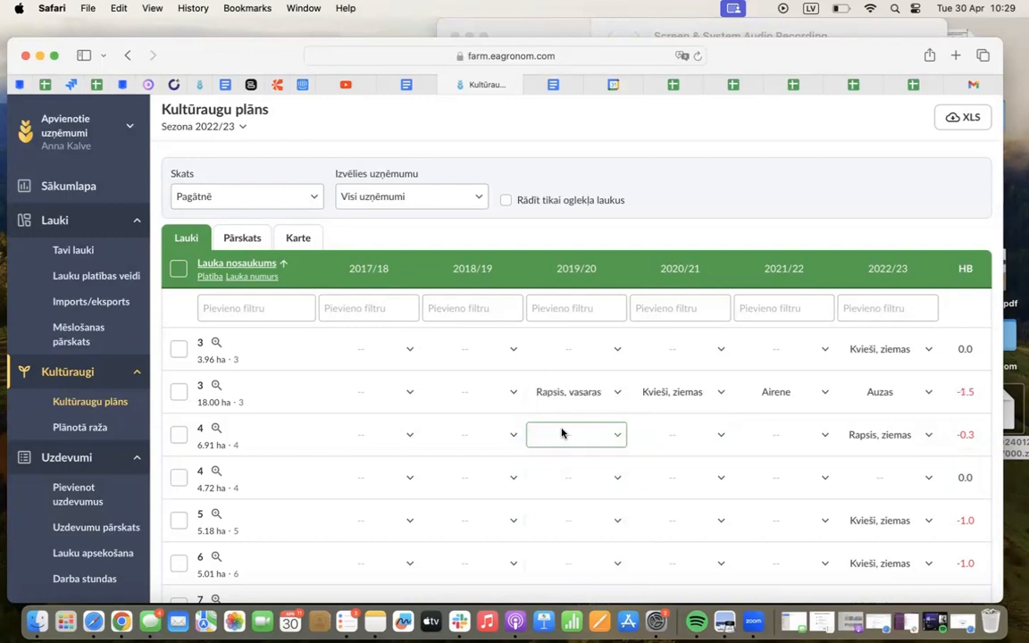
Switch the crop plan's view to Nākotnē to show the crops of future seasons
{"action": "scroll", "coordinate": [562, 432], "scroll_direction": "down", "scroll_amount": 1}
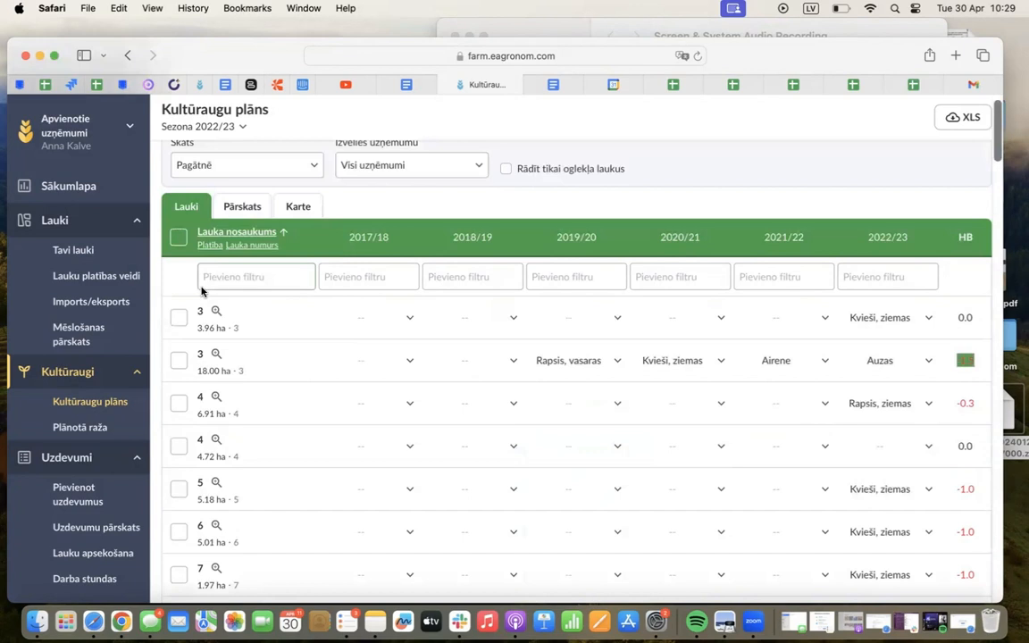
{"action": "left_click", "coordinate": [269, 160]}
{"action": "left_click", "coordinate": [227, 254]}
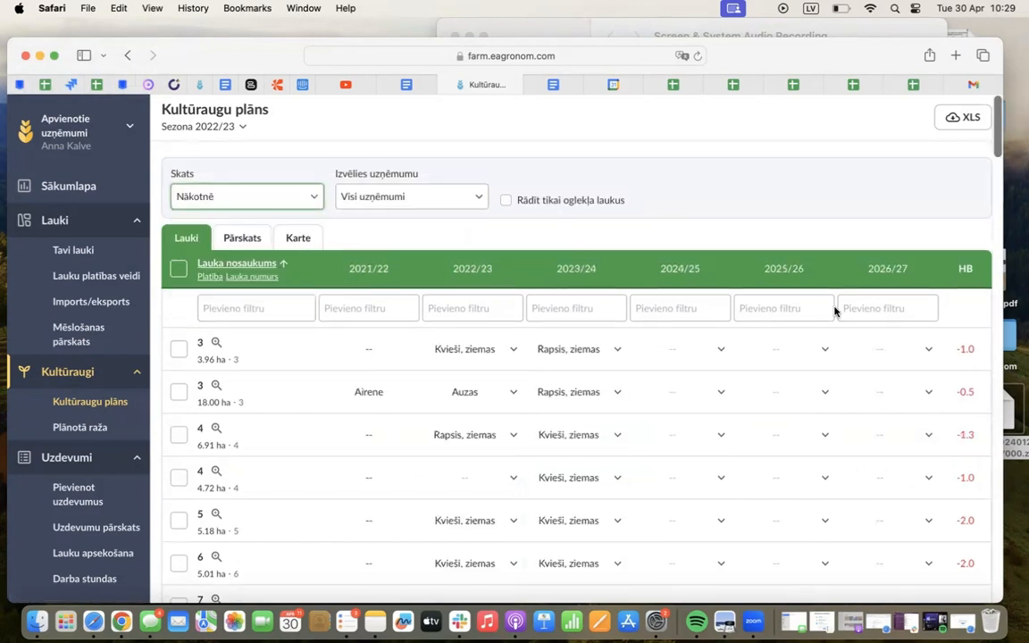
{"action": "left_click", "coordinate": [981, 354]}
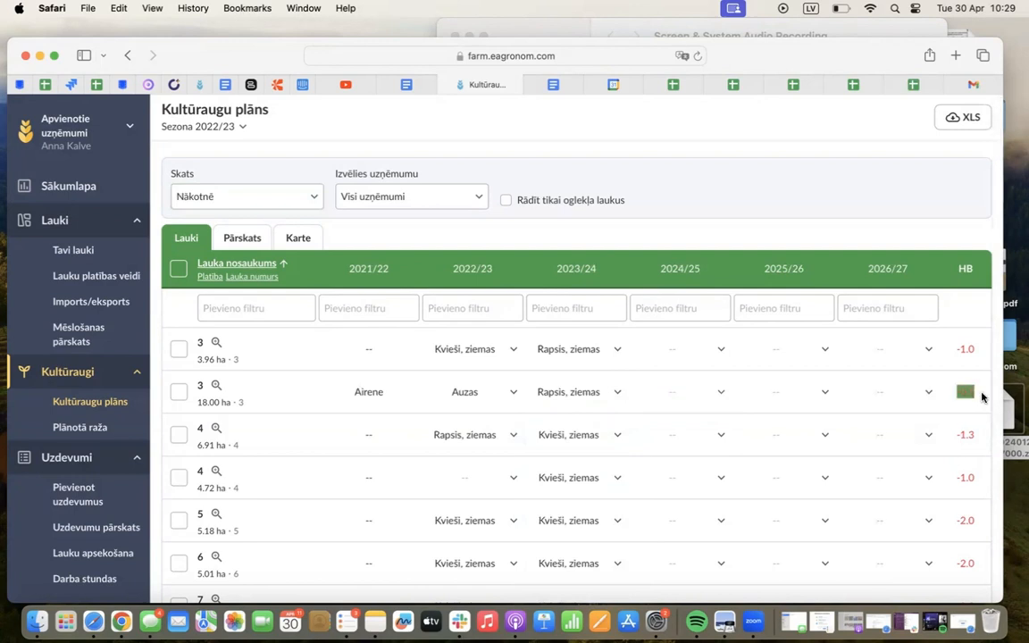
Set the 2024/25 crop of the 18.00 ha field 3 to Auzas
{"action": "left_click", "coordinate": [684, 392]}
{"action": "scroll", "coordinate": [672, 508], "scroll_direction": "down", "scroll_amount": 2}
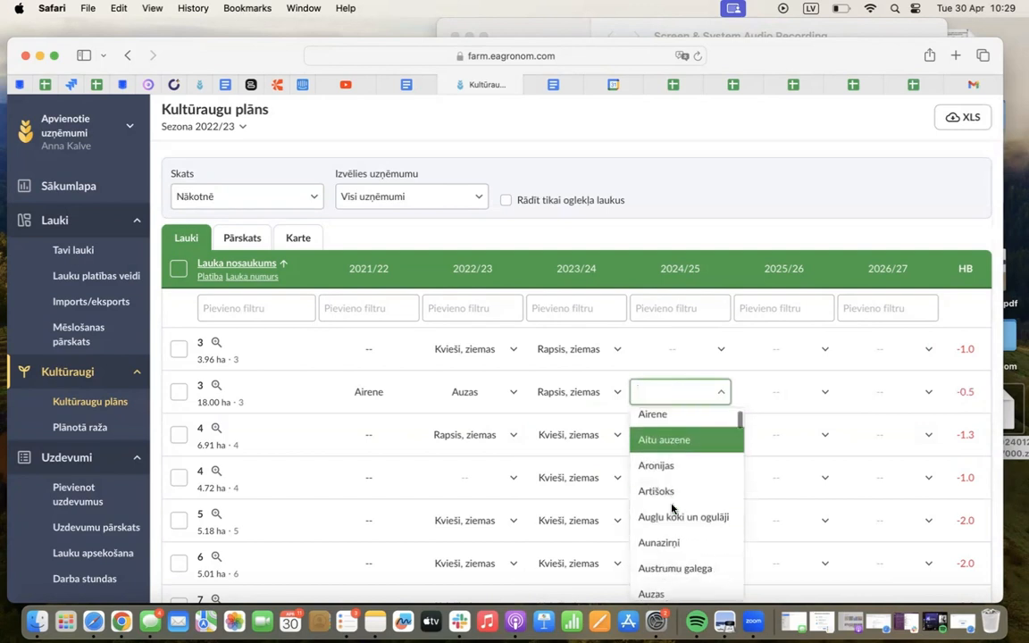
{"action": "left_click", "coordinate": [658, 592]}
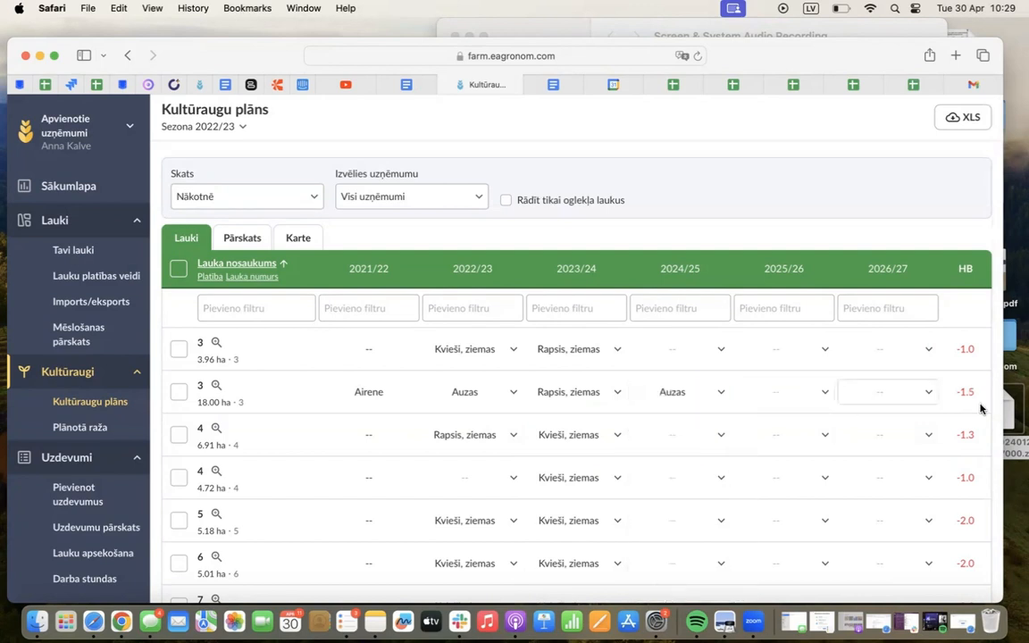
{"action": "left_click", "coordinate": [770, 398]}
{"action": "scroll", "coordinate": [776, 487], "scroll_direction": "down", "scroll_amount": 5}
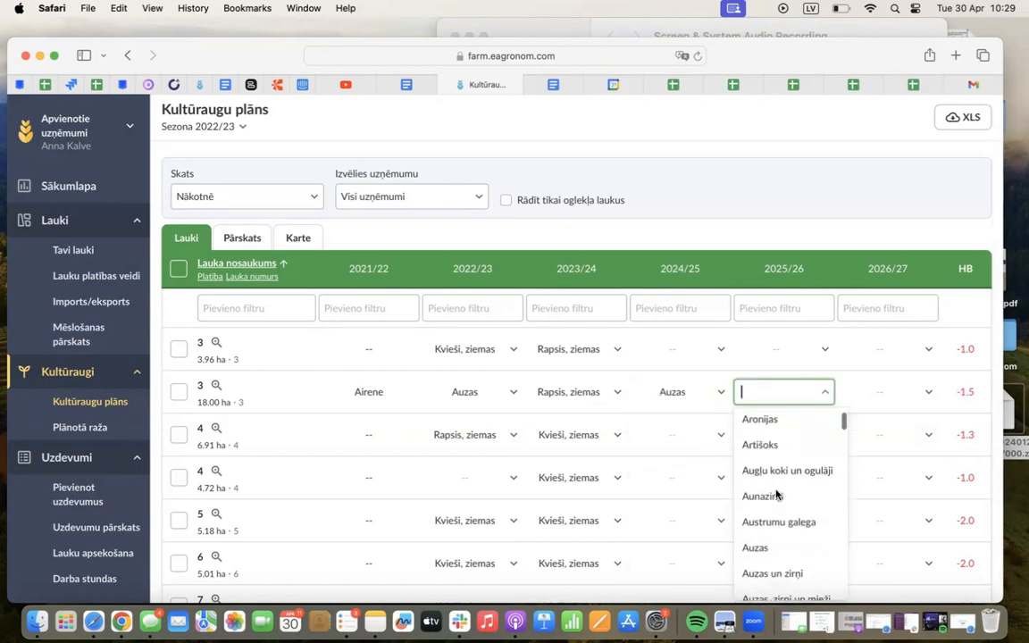
{"action": "scroll", "coordinate": [776, 491], "scroll_direction": "down", "scroll_amount": 1}
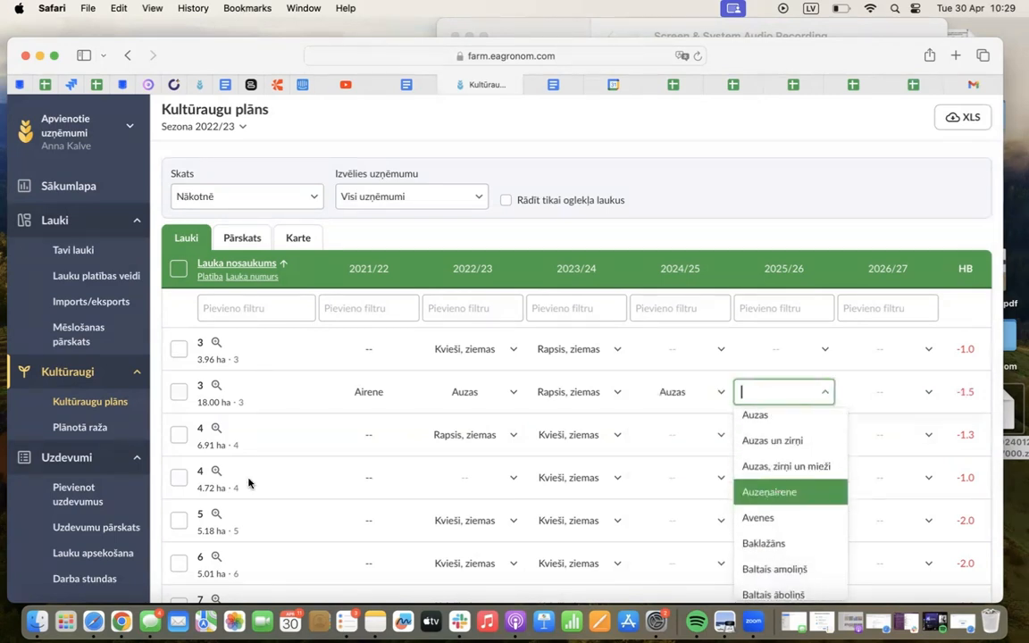
{"action": "left_click", "coordinate": [707, 205]}
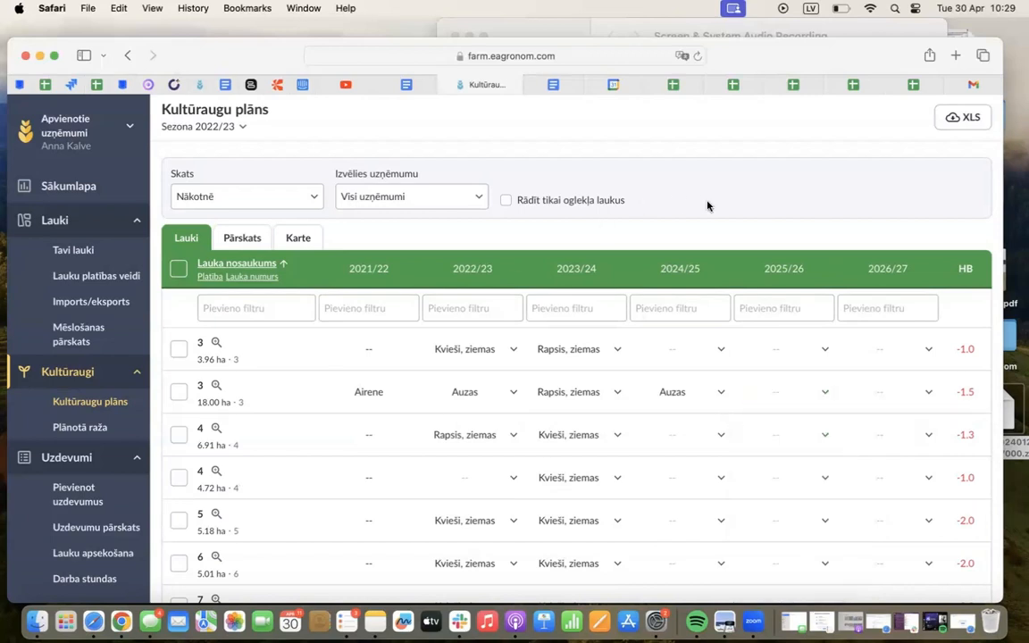
Open the task overview (Uzdevumu pārskats) for season 2022/23
{"action": "scroll", "coordinate": [707, 206], "scroll_direction": "down", "scroll_amount": 3}
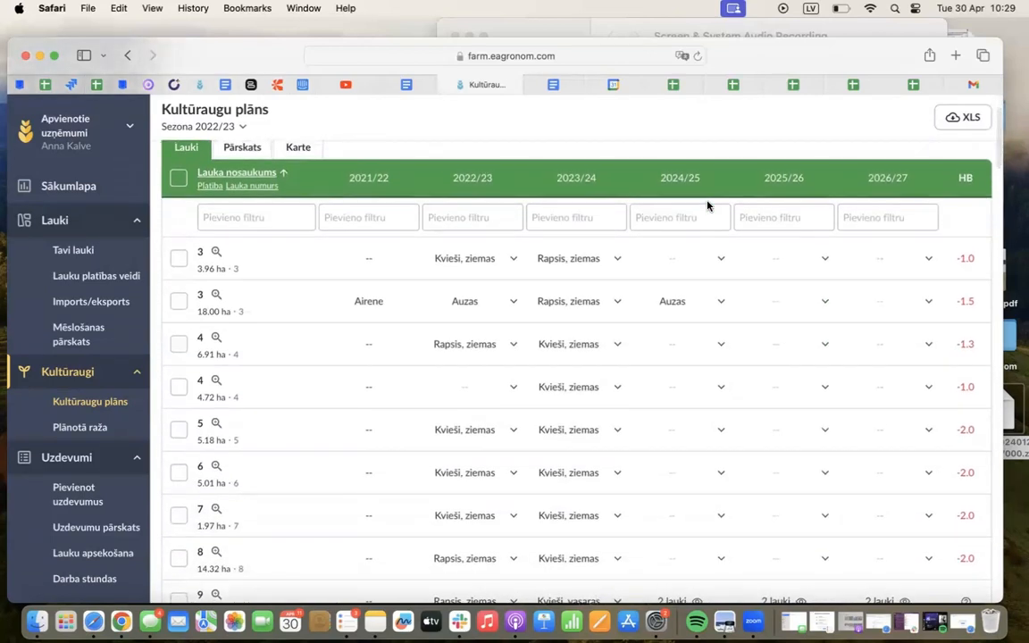
{"action": "scroll", "coordinate": [68, 461], "scroll_direction": "down", "scroll_amount": 2}
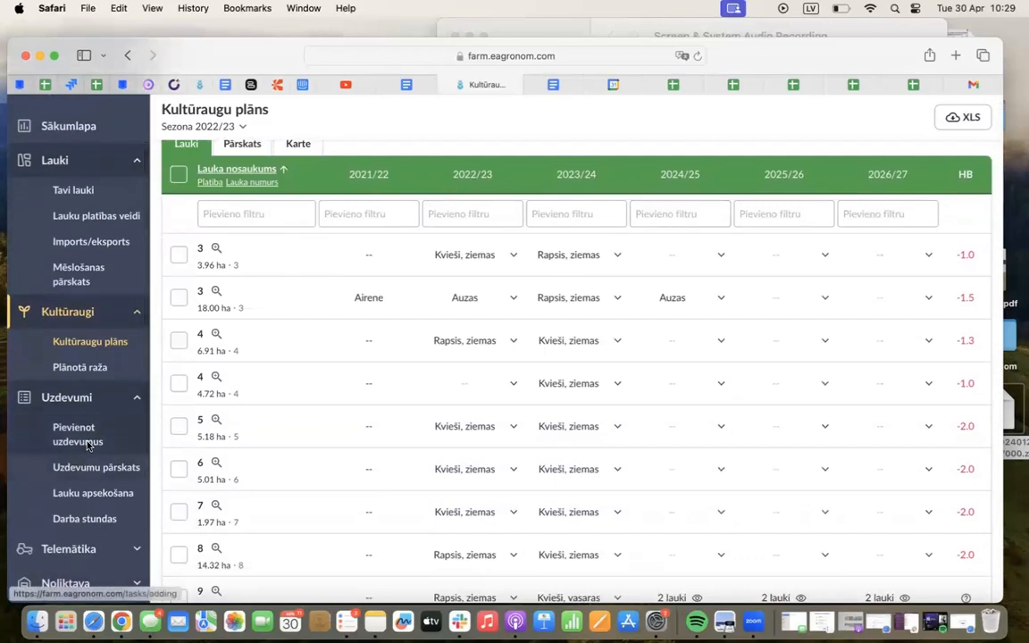
{"action": "left_click", "coordinate": [85, 439]}
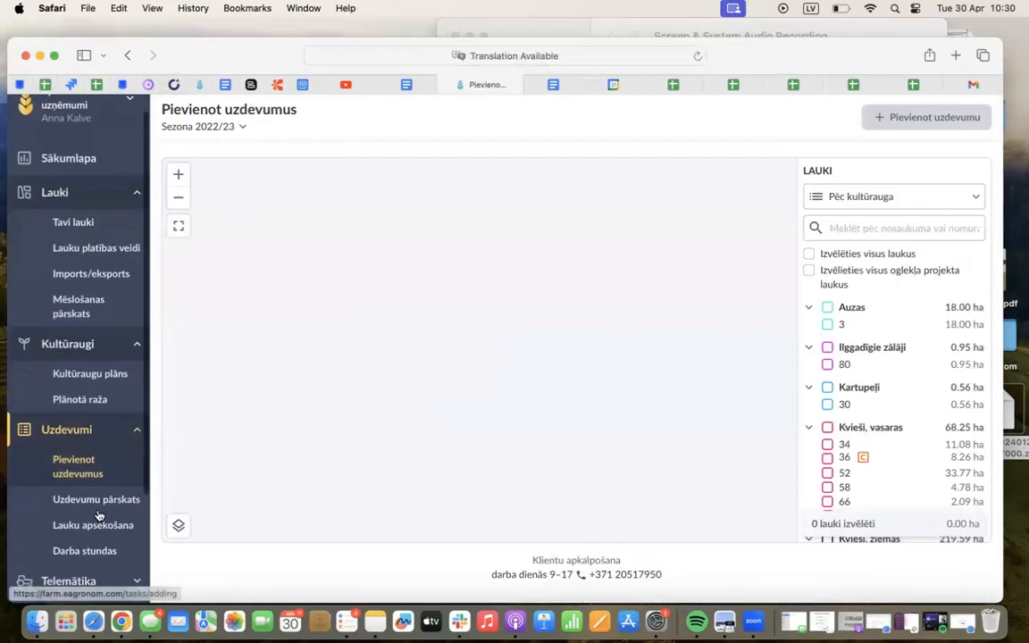
{"action": "scroll", "coordinate": [98, 516], "scroll_direction": "down", "scroll_amount": 1}
{"action": "left_click", "coordinate": [96, 468]}
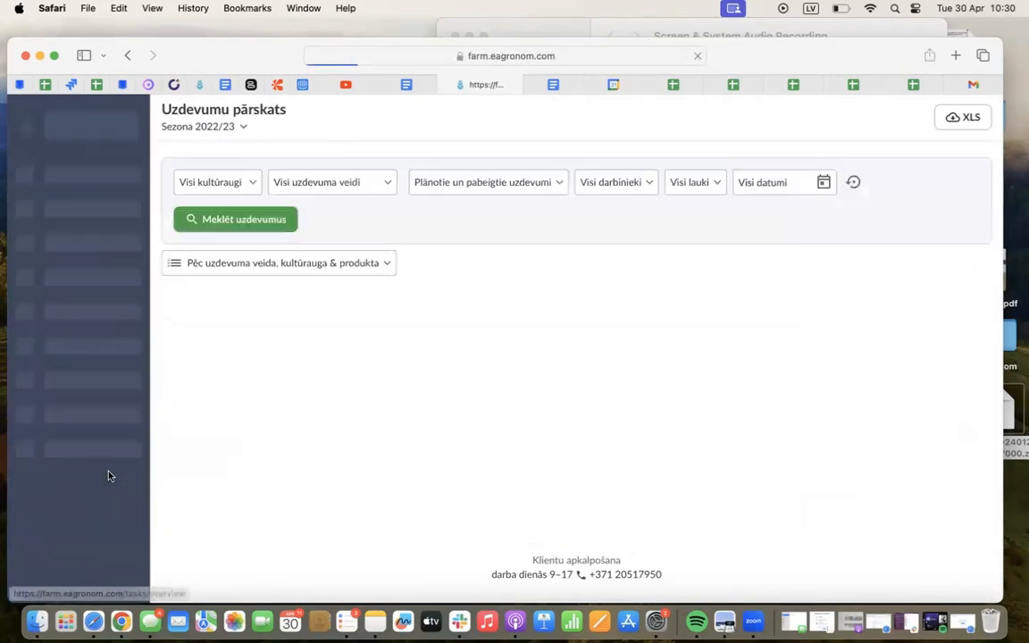
{"action": "left_click", "coordinate": [324, 487]}
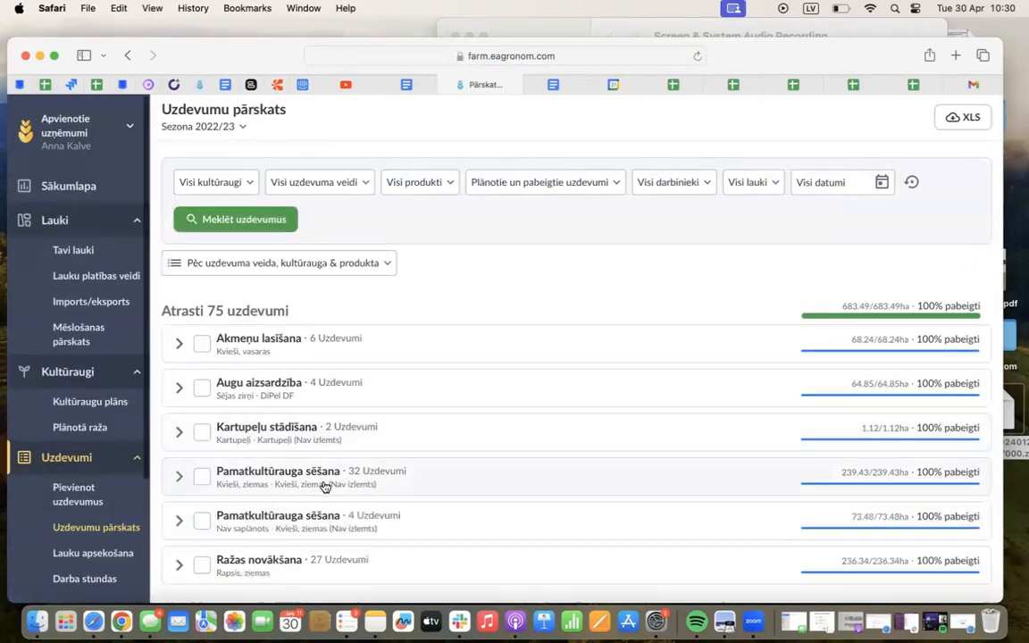
Look over the season's task groups and check the total number of tasks found
{"action": "scroll", "coordinate": [484, 462], "scroll_direction": "down", "scroll_amount": 2}
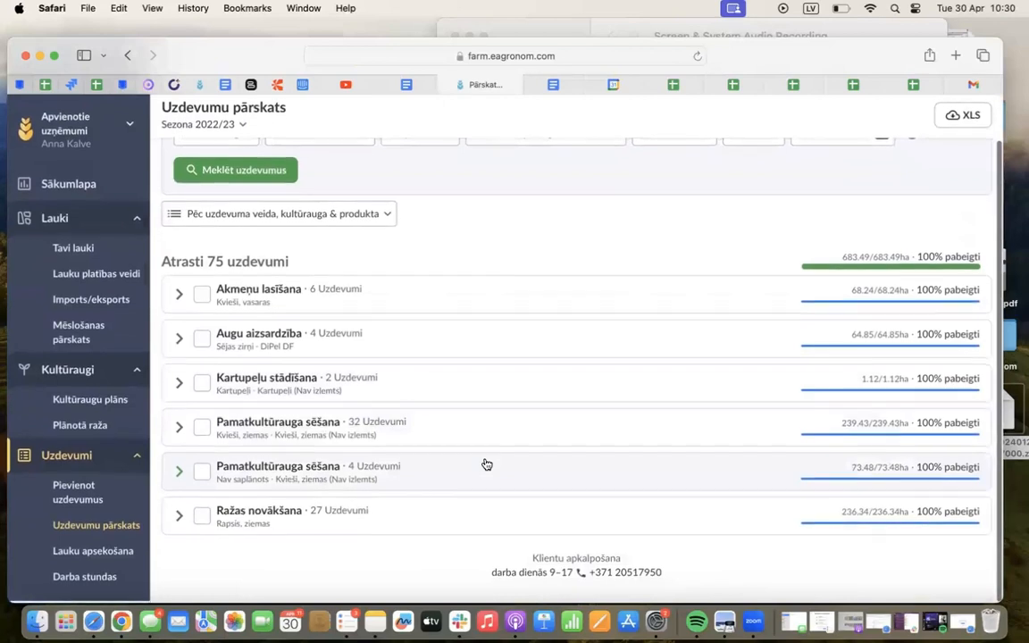
{"action": "scroll", "coordinate": [345, 402], "scroll_direction": "up", "scroll_amount": 2}
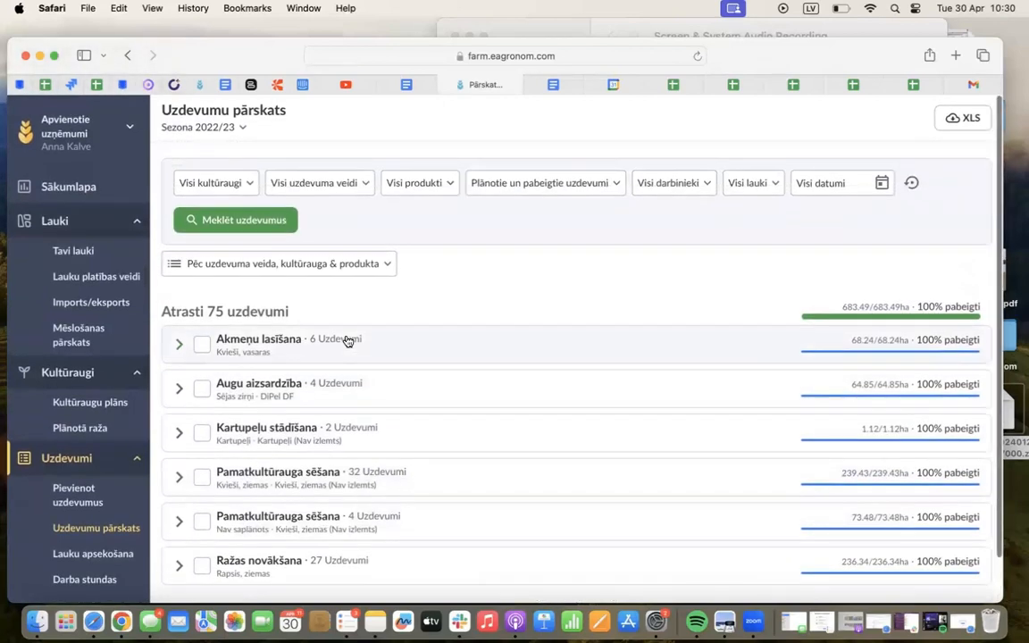
{"action": "left_click_drag", "start_coordinate": [221, 309], "coordinate": [204, 310]}
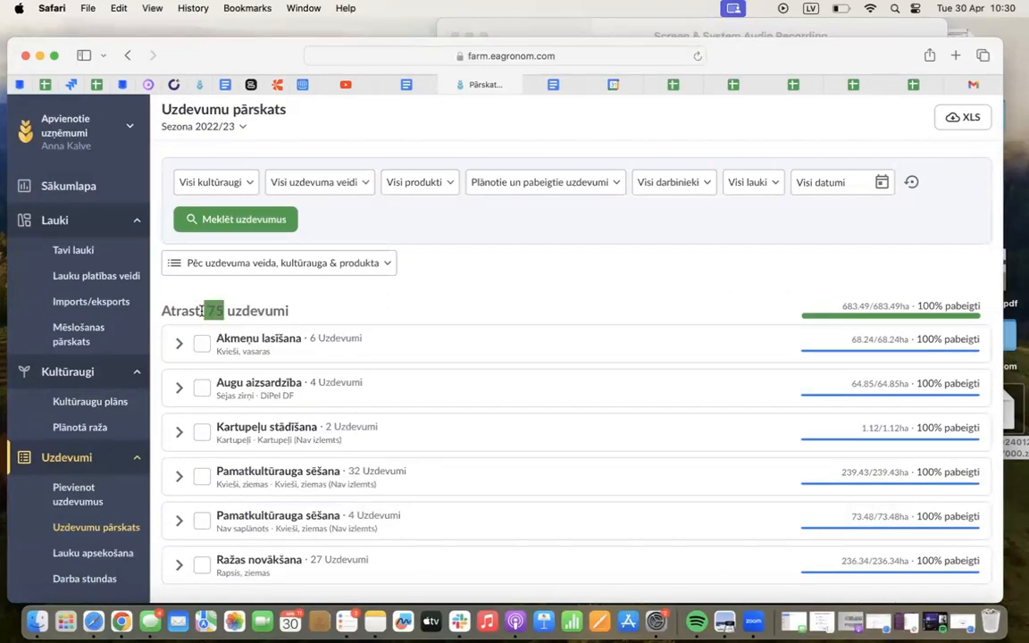
{"action": "left_click", "coordinate": [218, 309]}
{"action": "left_click_drag", "start_coordinate": [228, 309], "coordinate": [209, 310]}
Filter the tasks by the crop Kvieši, ziemas and the task type Pamatkultūrauga sēšana
{"action": "left_click", "coordinate": [238, 184]}
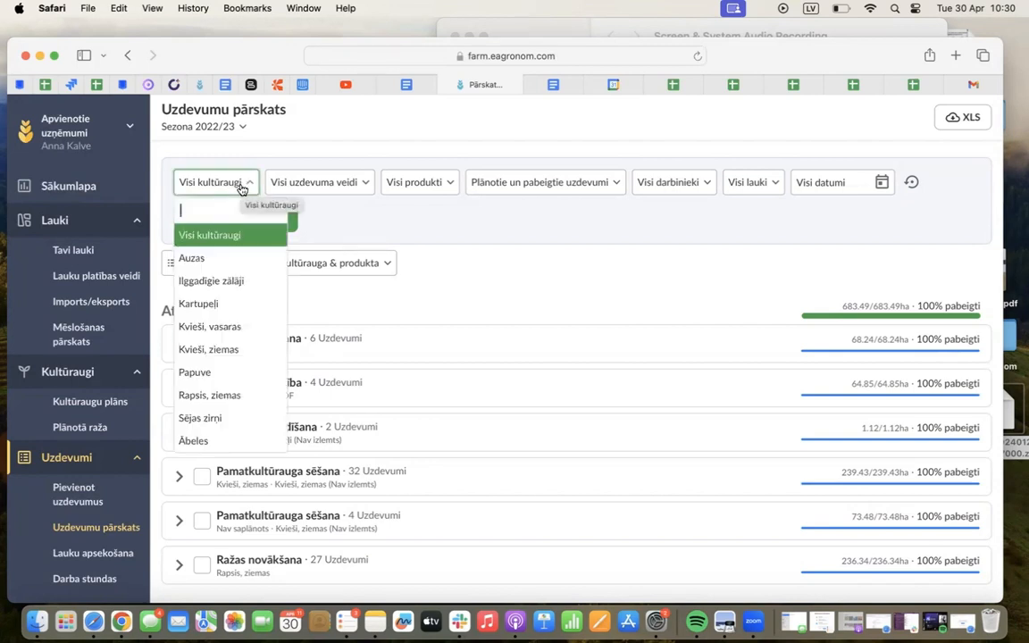
{"action": "left_click", "coordinate": [204, 353]}
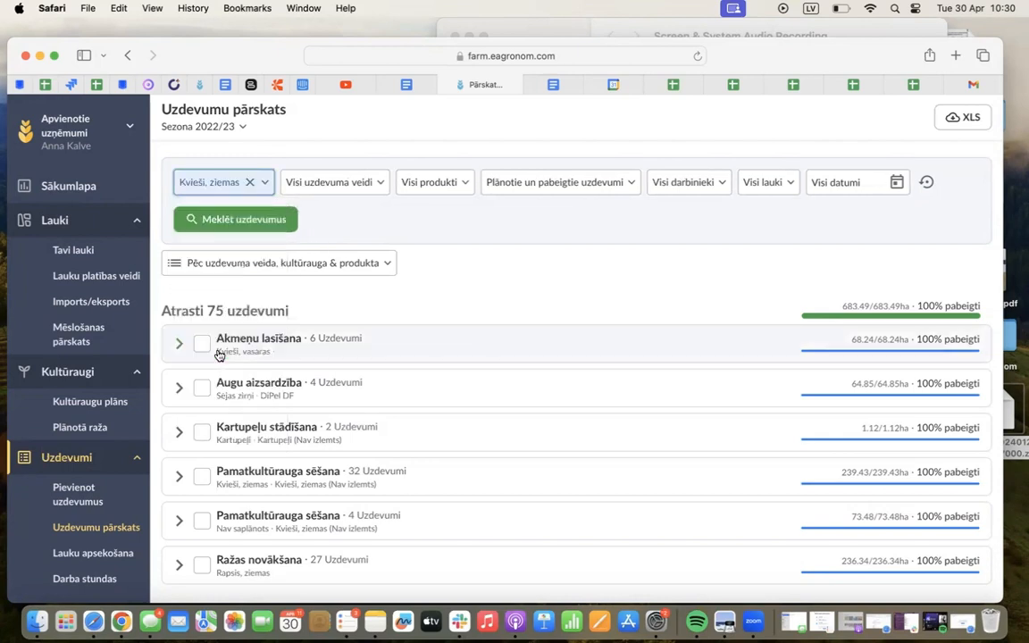
{"action": "left_click", "coordinate": [332, 184]}
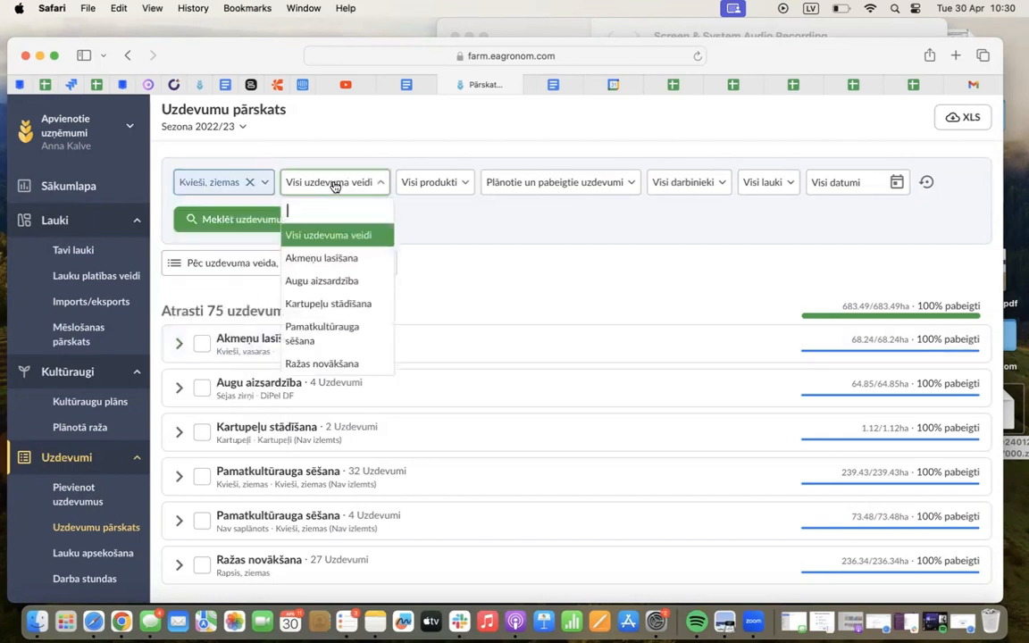
{"action": "left_click", "coordinate": [340, 332]}
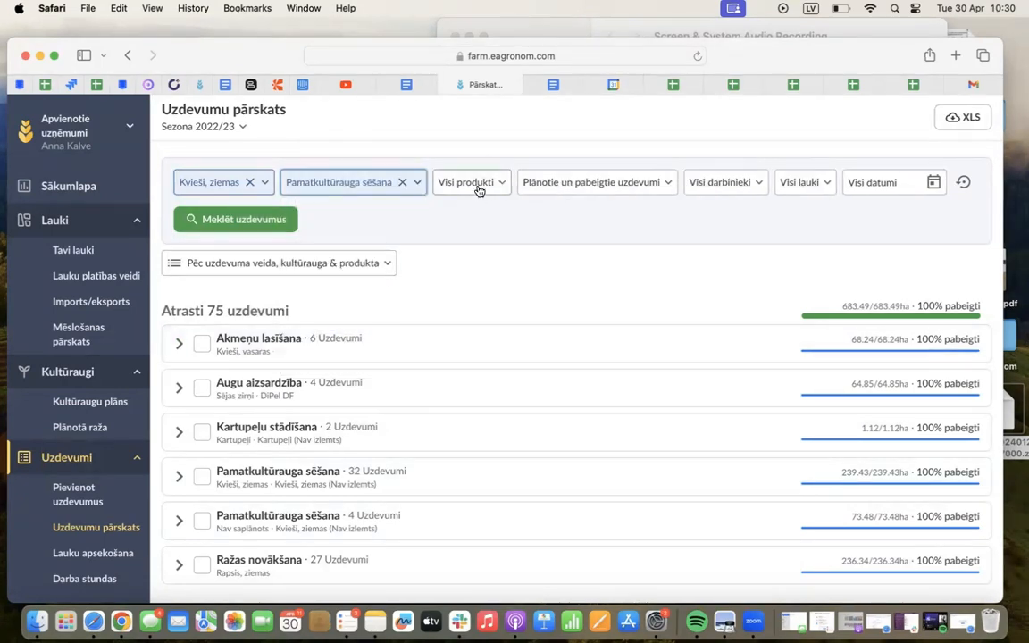
Limit the tasks to the status Pabeigts and the first of the two same-named workers, and run the task search
{"action": "left_click", "coordinate": [610, 186]}
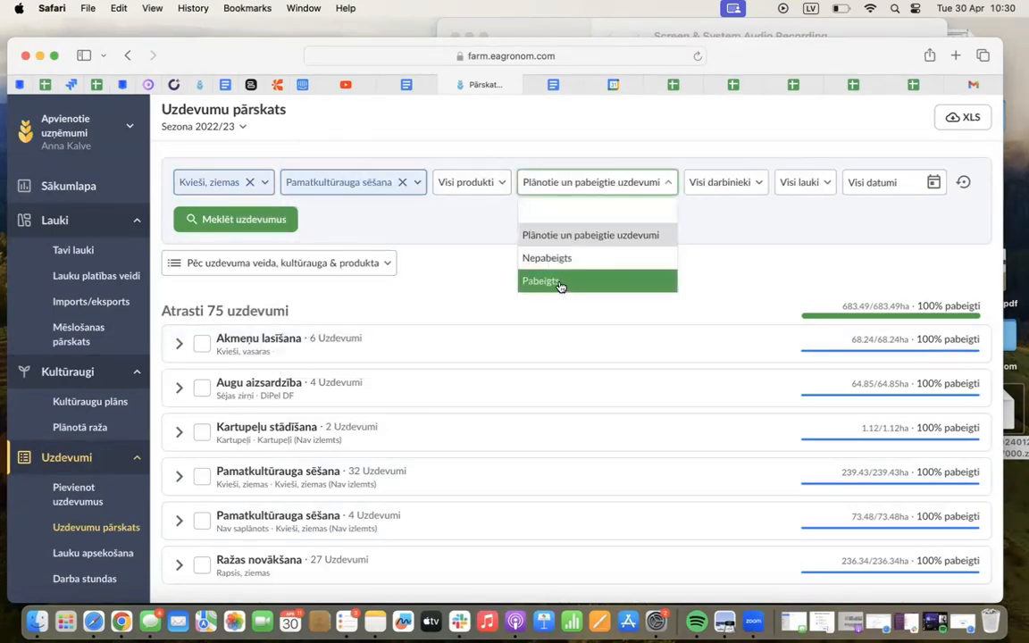
{"action": "left_click", "coordinate": [558, 282]}
{"action": "left_click", "coordinate": [676, 190]}
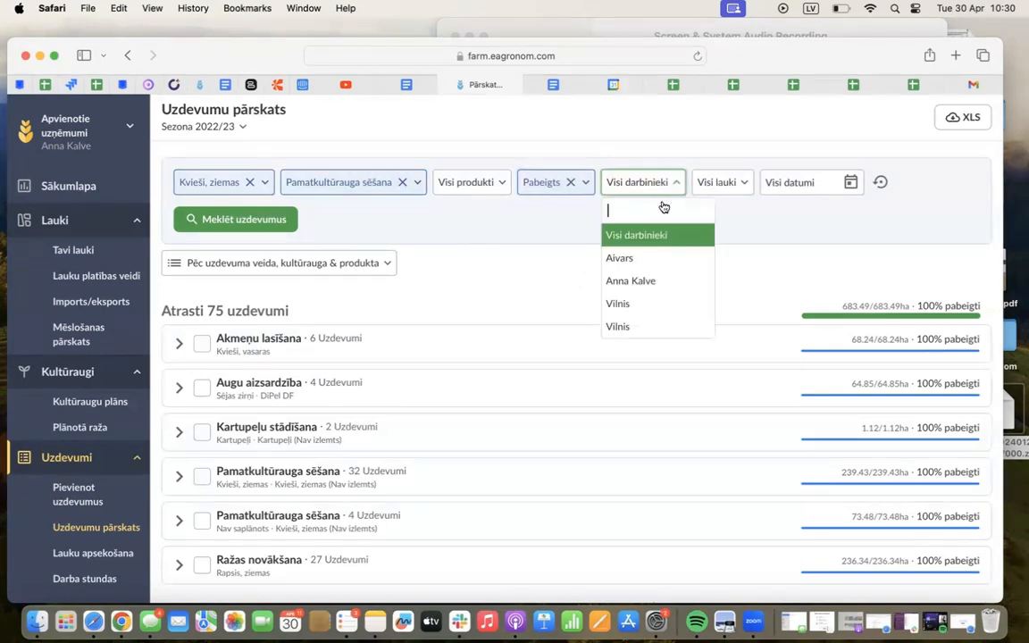
{"action": "left_click", "coordinate": [637, 302]}
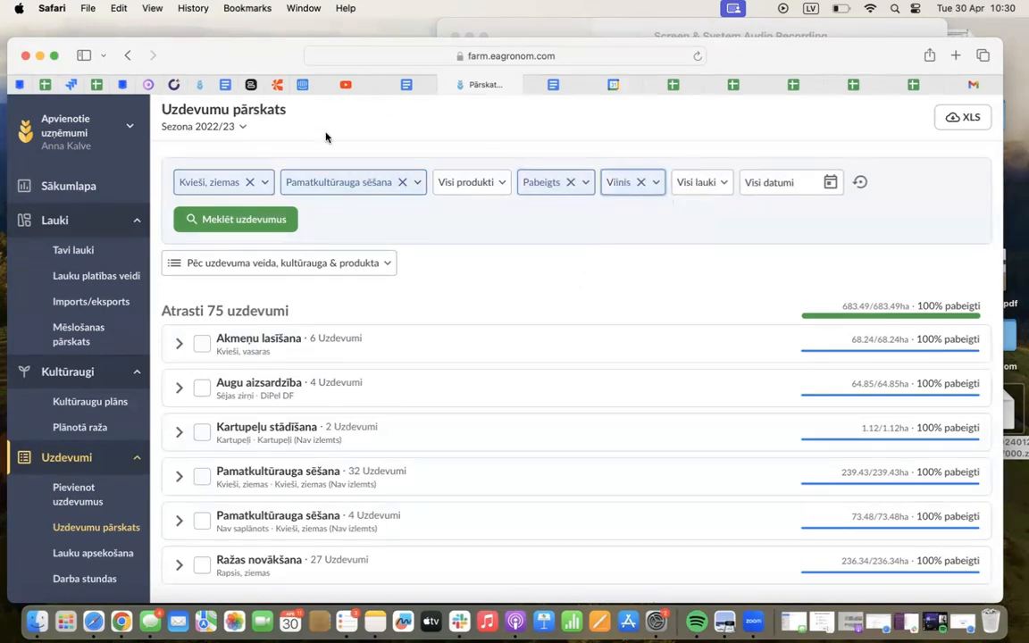
{"action": "left_click", "coordinate": [267, 220]}
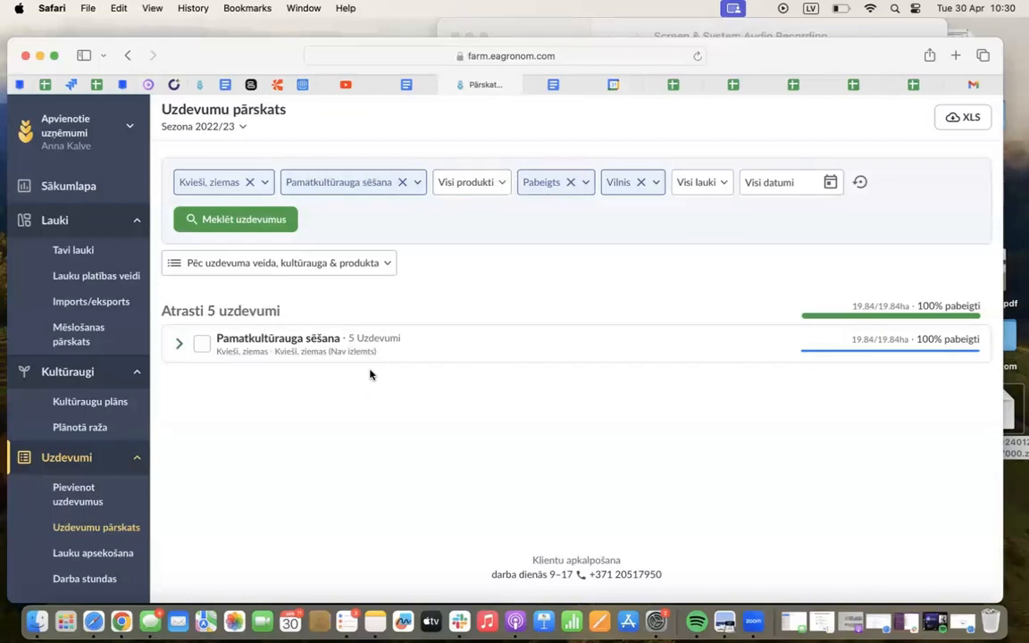
Expand the Pamatkultūrauga sēšana group and review its individual tasks with their fields, products and dates
{"action": "left_click", "coordinate": [413, 351]}
{"action": "scroll", "coordinate": [374, 473], "scroll_direction": "down", "scroll_amount": 2}
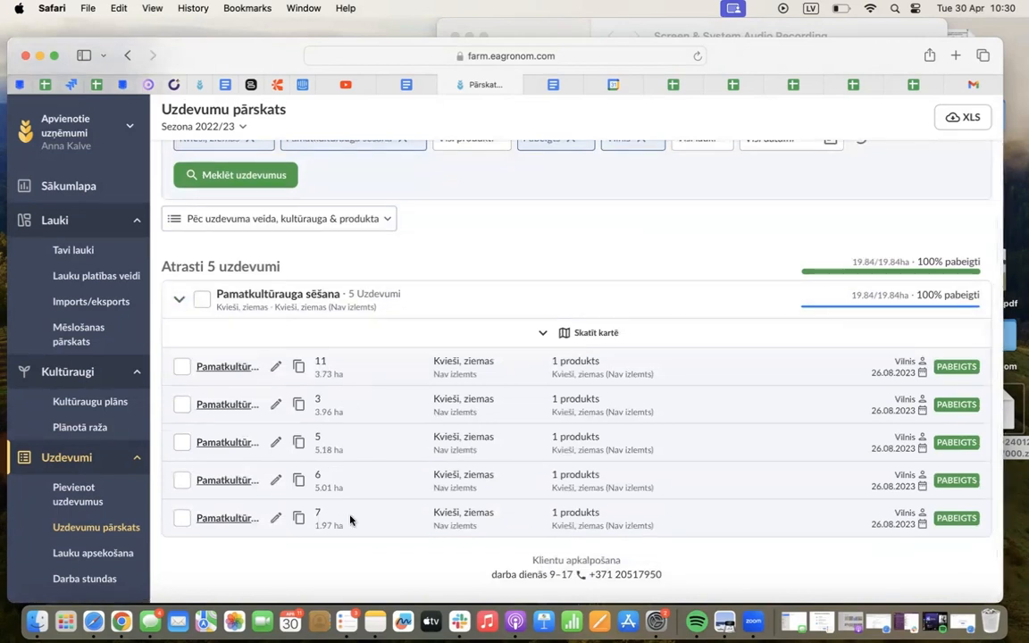
{"action": "scroll", "coordinate": [442, 346], "scroll_direction": "up", "scroll_amount": 2}
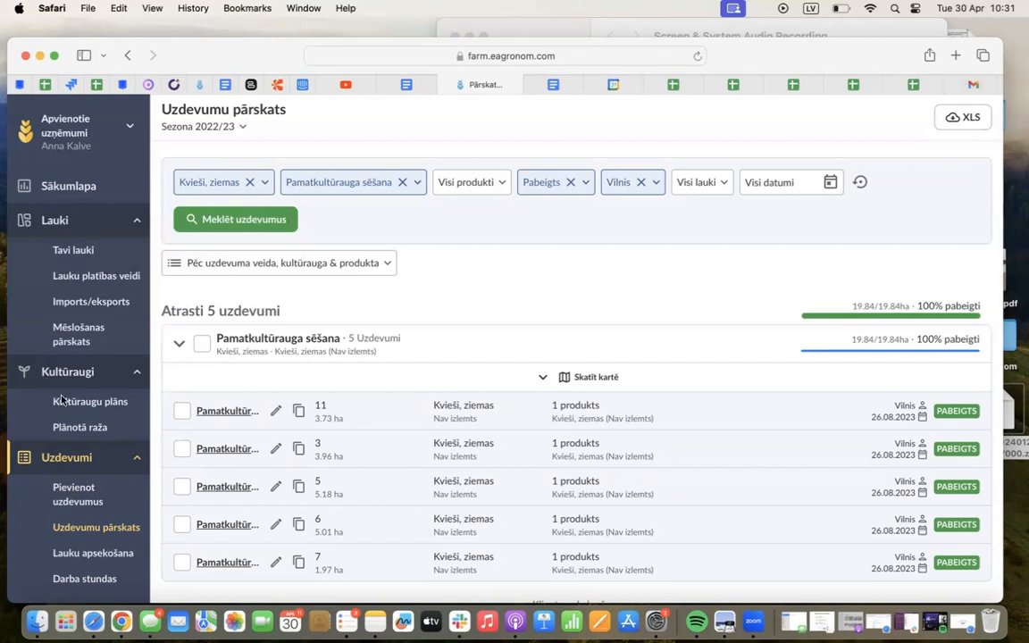
{"action": "scroll", "coordinate": [63, 400], "scroll_direction": "down", "scroll_amount": 3}
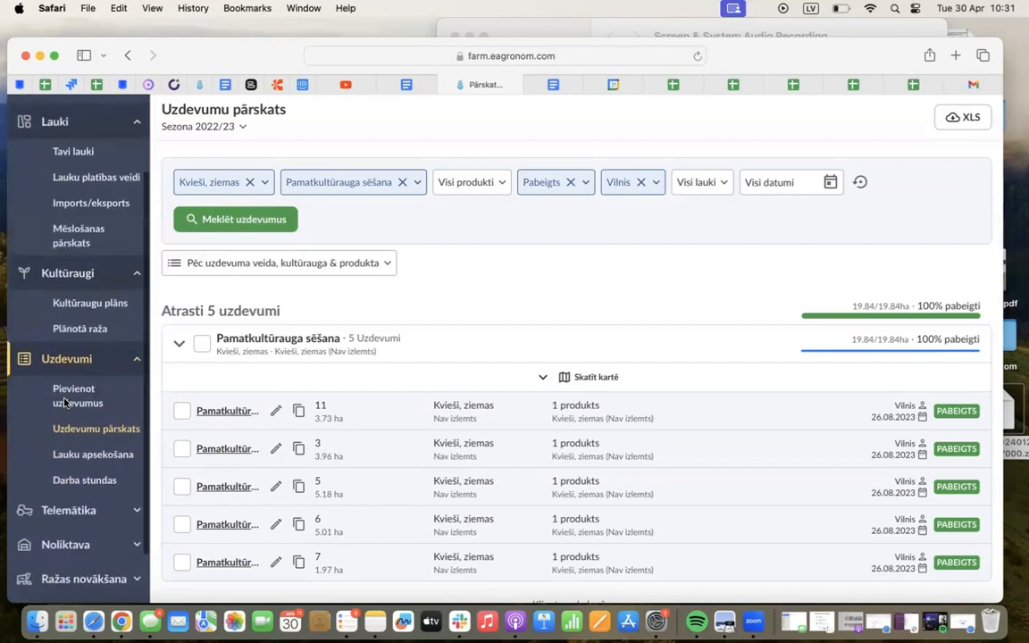
{"action": "scroll", "coordinate": [64, 402], "scroll_direction": "down", "scroll_amount": 1}
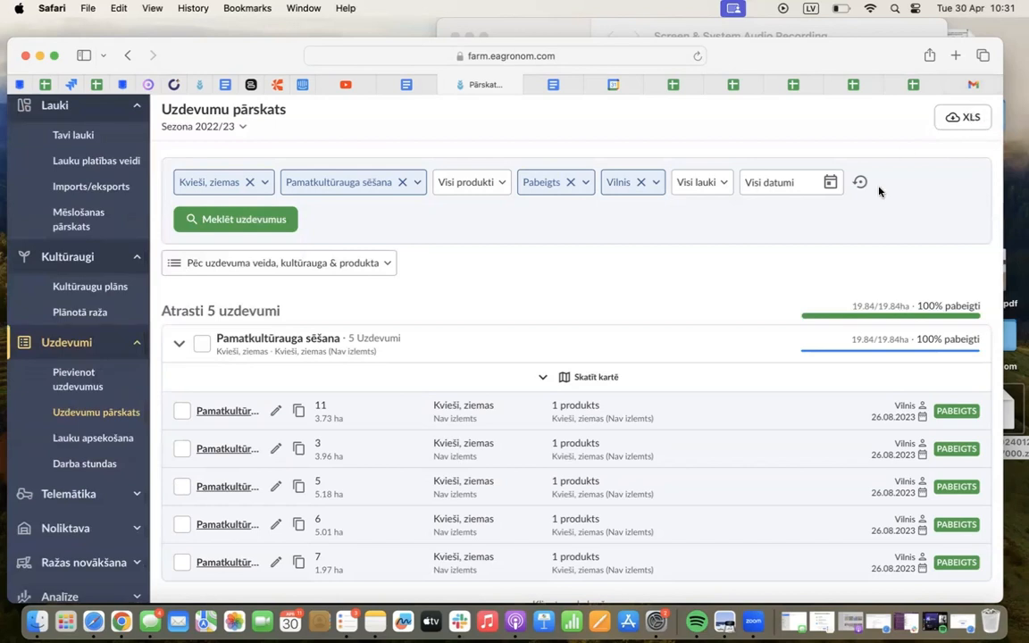
Collapse the Pamatkultūrauga sēšana group and clear the crop, task type and status filters of the task overview
{"action": "scroll", "coordinate": [556, 317], "scroll_direction": "down", "scroll_amount": 1}
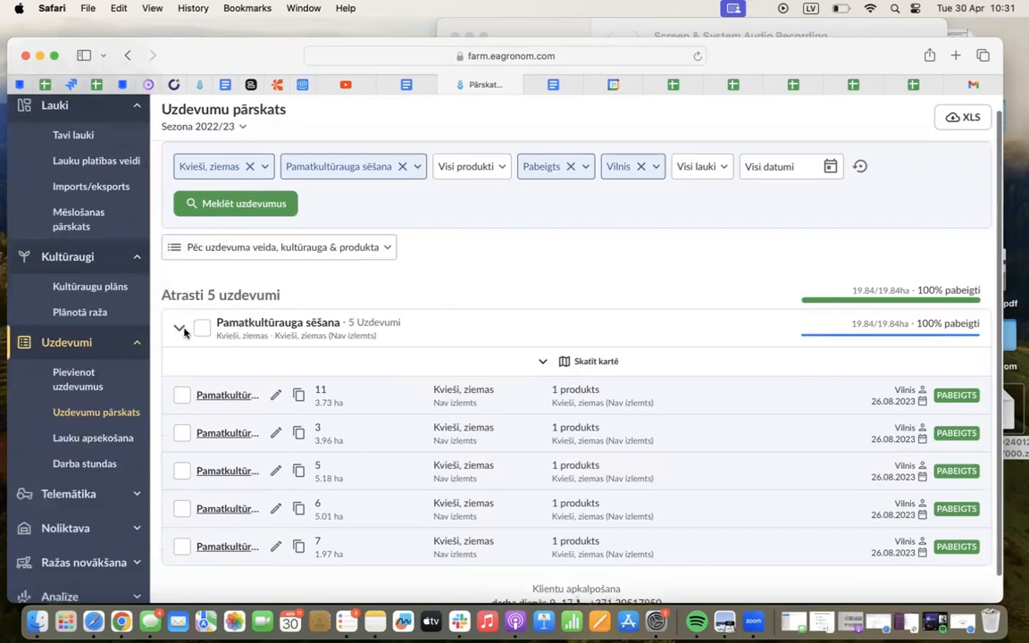
{"action": "left_click", "coordinate": [180, 330]}
{"action": "left_click", "coordinate": [251, 179]}
{"action": "left_click", "coordinate": [386, 181]}
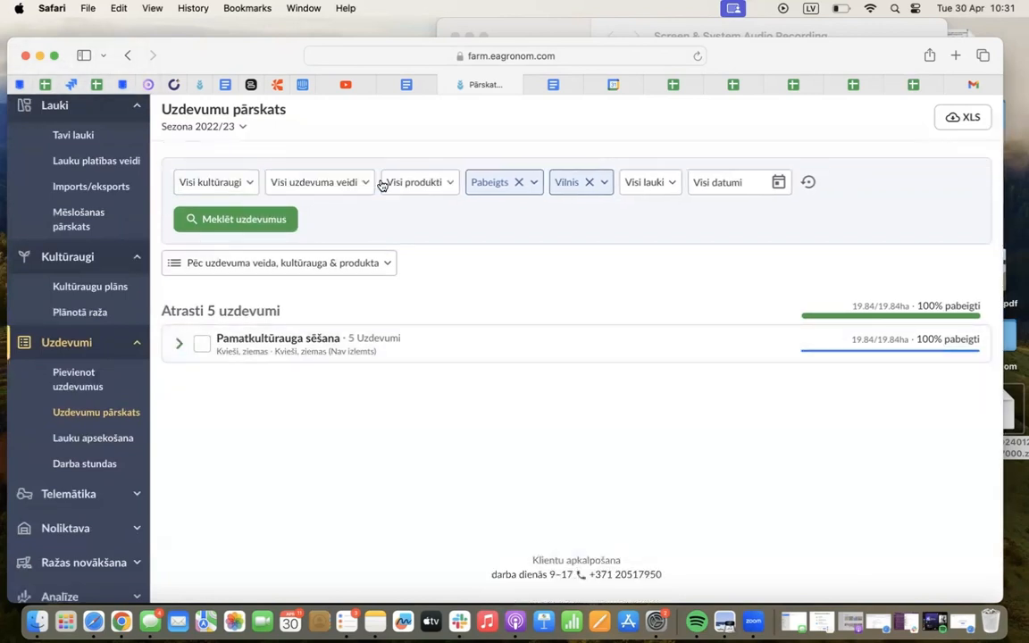
{"action": "left_click", "coordinate": [516, 182]}
{"action": "left_click", "coordinate": [672, 183]}
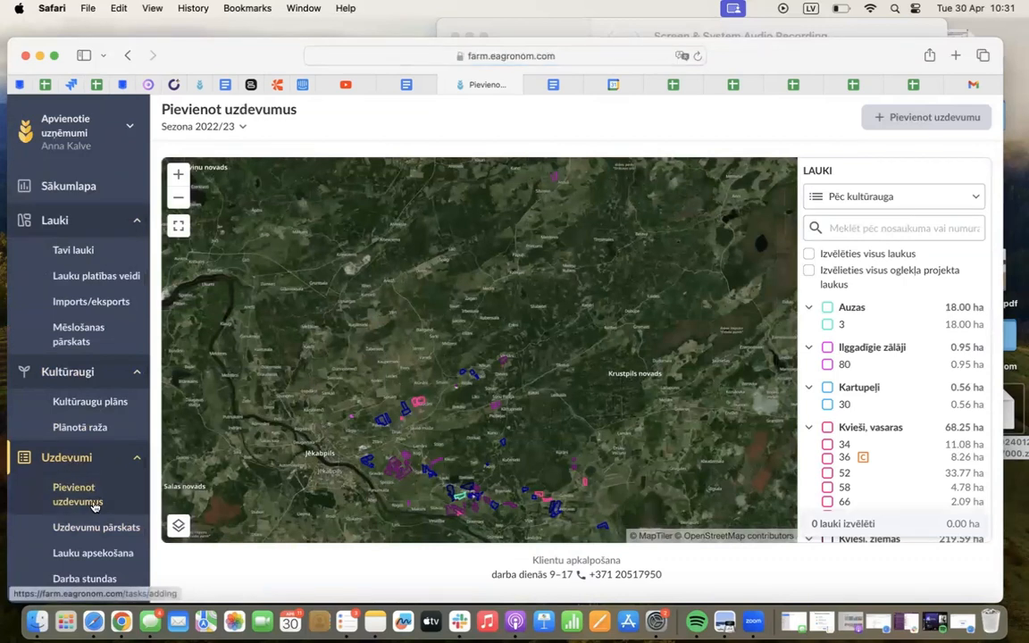
Select fields 34, 36, 52, 58, 66 and 78 under Kvieši, vasaras and start adding tasks for them
{"action": "scroll", "coordinate": [831, 223], "scroll_direction": "down", "scroll_amount": 2}
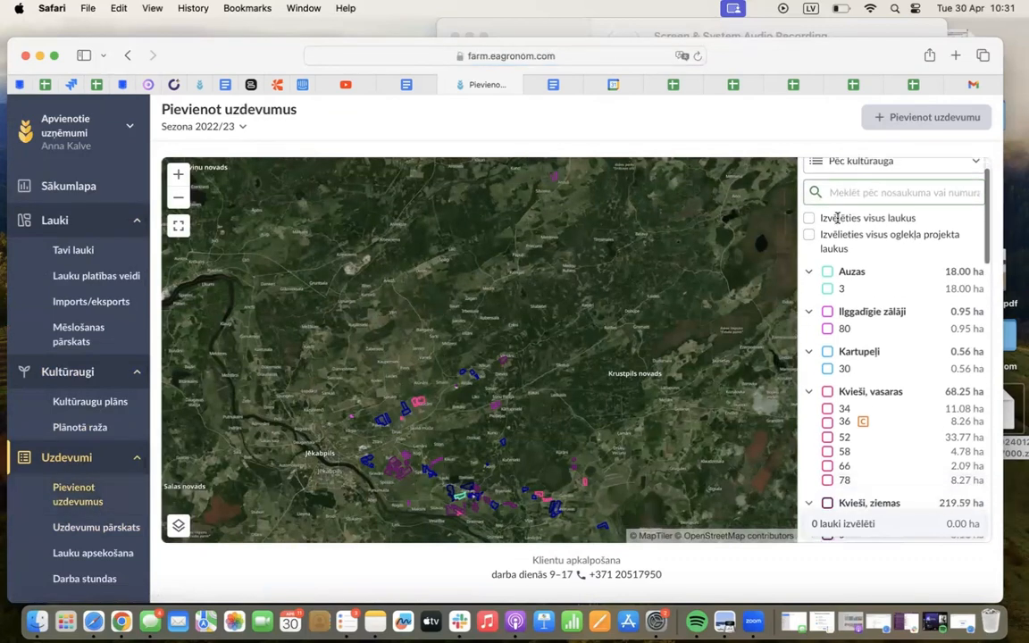
{"action": "scroll", "coordinate": [830, 223], "scroll_direction": "down", "scroll_amount": 1}
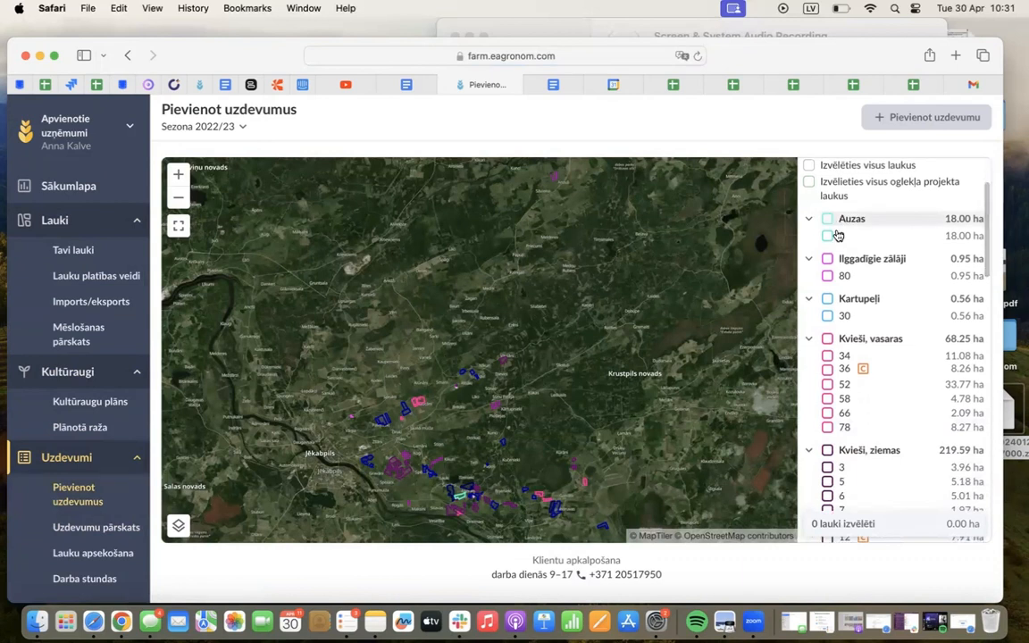
{"action": "left_click", "coordinate": [827, 356]}
{"action": "left_click", "coordinate": [827, 370]}
{"action": "left_click", "coordinate": [827, 384]}
{"action": "left_click", "coordinate": [827, 398]}
{"action": "left_click", "coordinate": [827, 413]}
{"action": "left_click", "coordinate": [827, 427]}
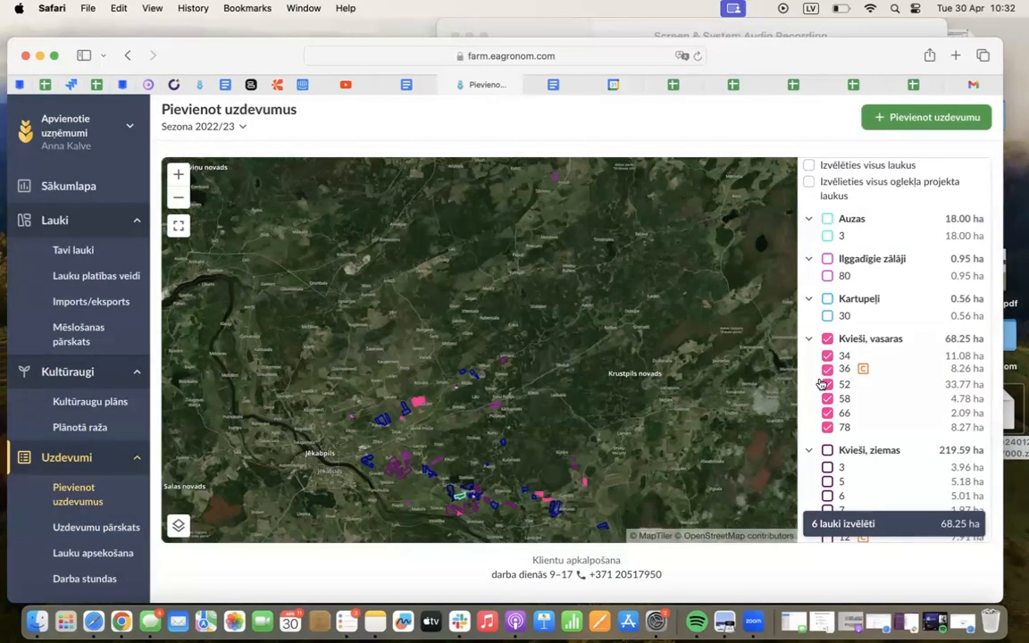
{"action": "left_click", "coordinate": [923, 121]}
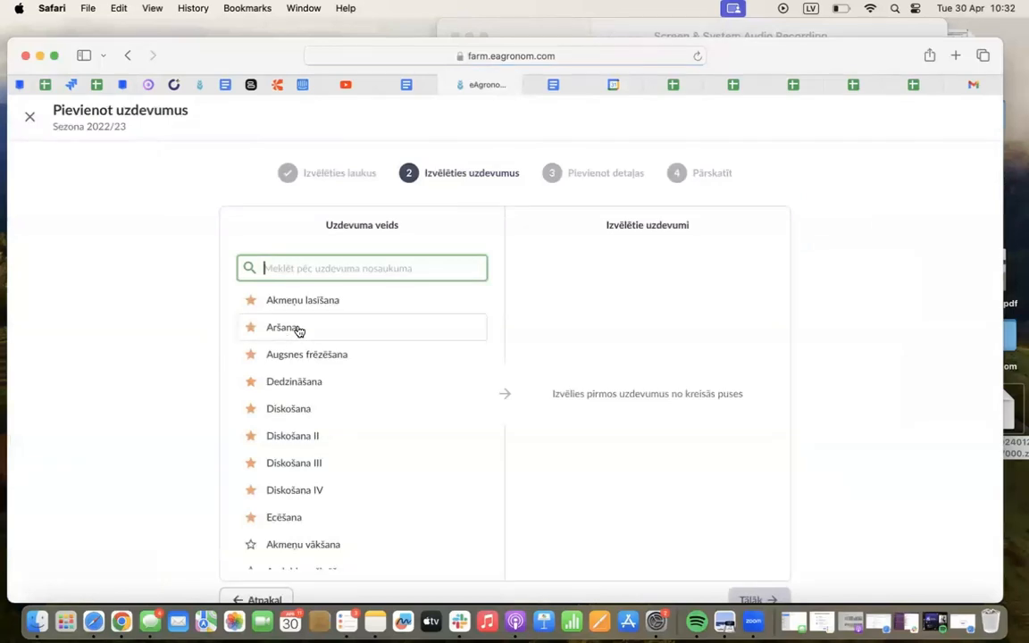
Add the task types Akmeņu lasīšana and Aršana to the selected tasks
{"action": "left_click", "coordinate": [329, 302]}
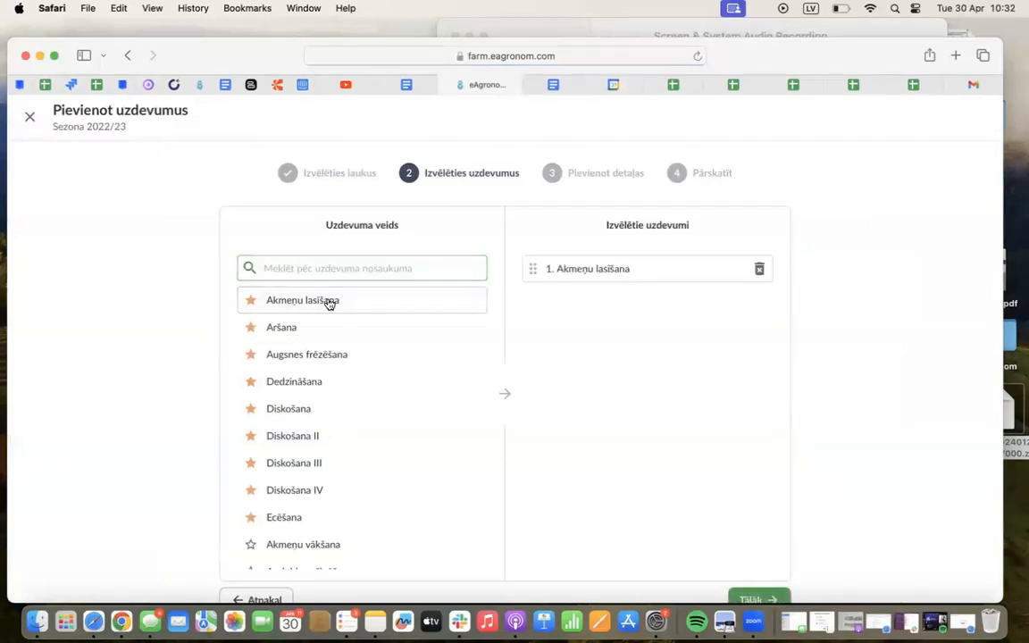
{"action": "scroll", "coordinate": [149, 476], "scroll_direction": "down", "scroll_amount": 1}
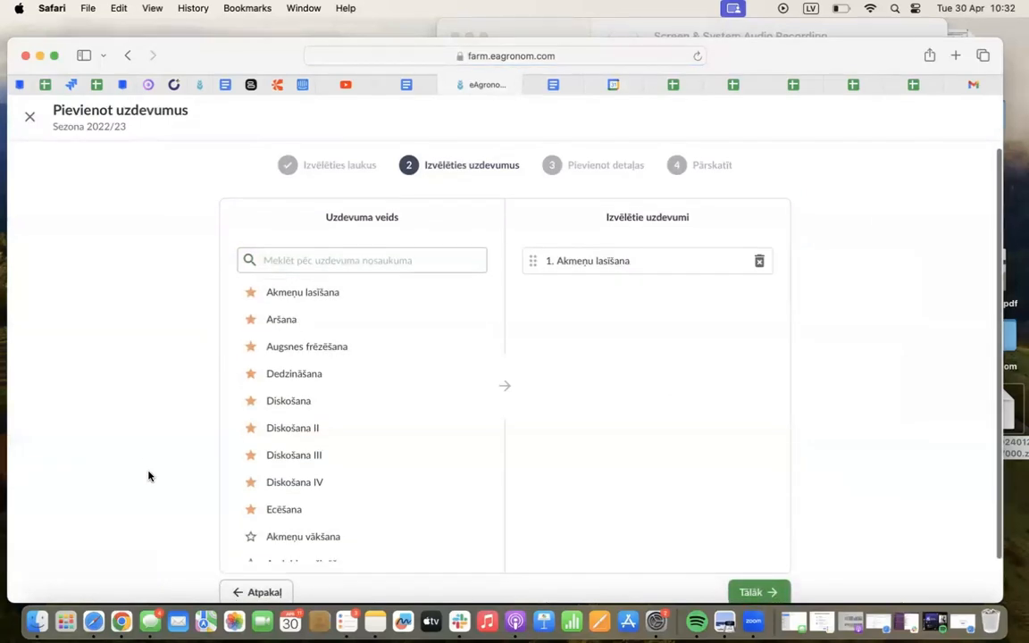
{"action": "left_click", "coordinate": [357, 331]}
{"action": "scroll", "coordinate": [220, 464], "scroll_direction": "down", "scroll_amount": 1}
Search the task types for "pama", add Pamatkultūrauga sēšana to the selected tasks and clear the search
{"action": "left_click", "coordinate": [398, 244]}
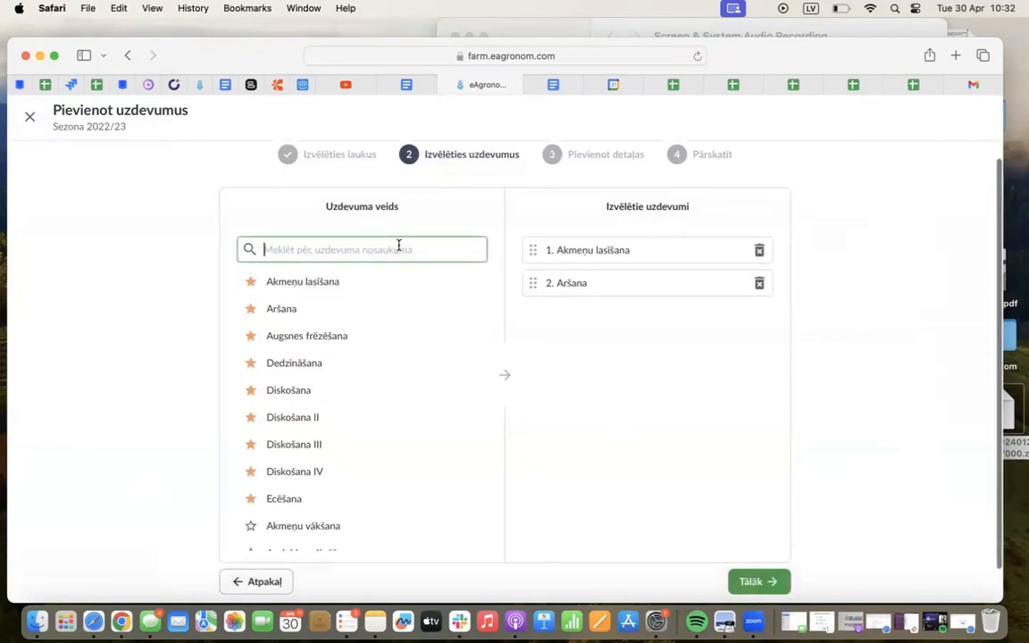
{"action": "type", "text": "pama"}
{"action": "left_click", "coordinate": [383, 287]}
{"action": "left_click", "coordinate": [306, 250]}
{"action": "key", "text": "BackSpace"}
{"action": "key", "text": "BackSpace"}
{"action": "key", "text": "BackSpace"}
{"action": "key", "text": "BackSpace"}
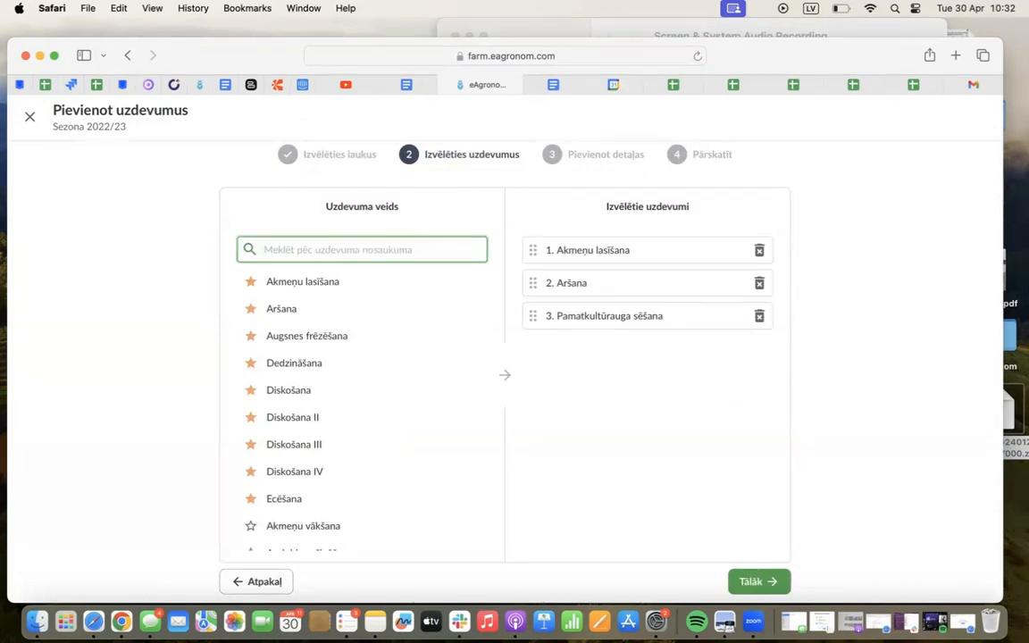
Search the task types for "aug", add Augu aizsardzība to the selected tasks and clear the search
{"action": "type", "text": "aua"}
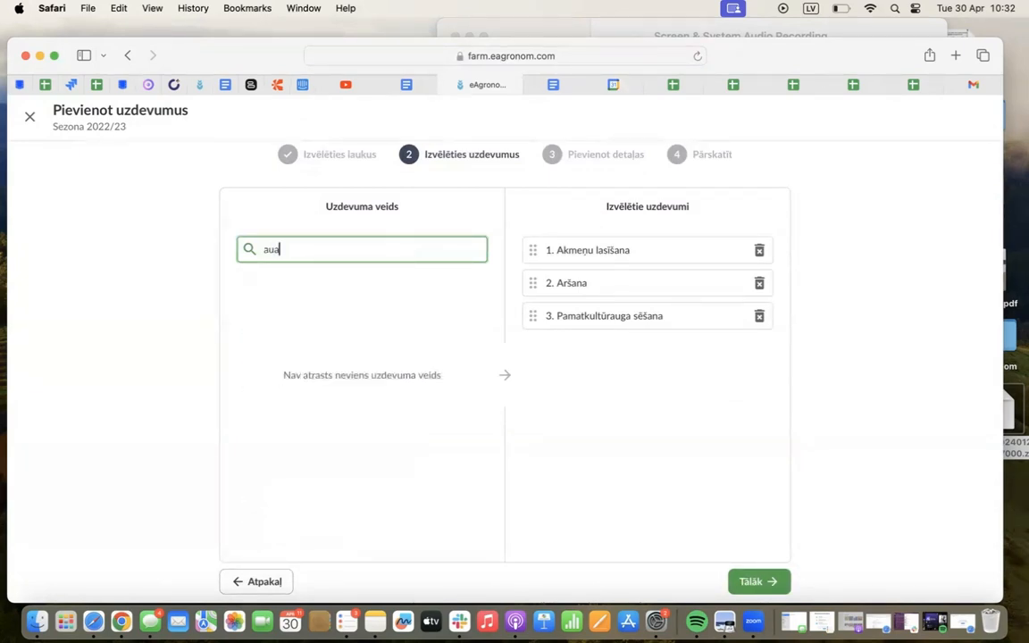
{"action": "key", "text": "BackSpace"}
{"action": "type", "text": "g"}
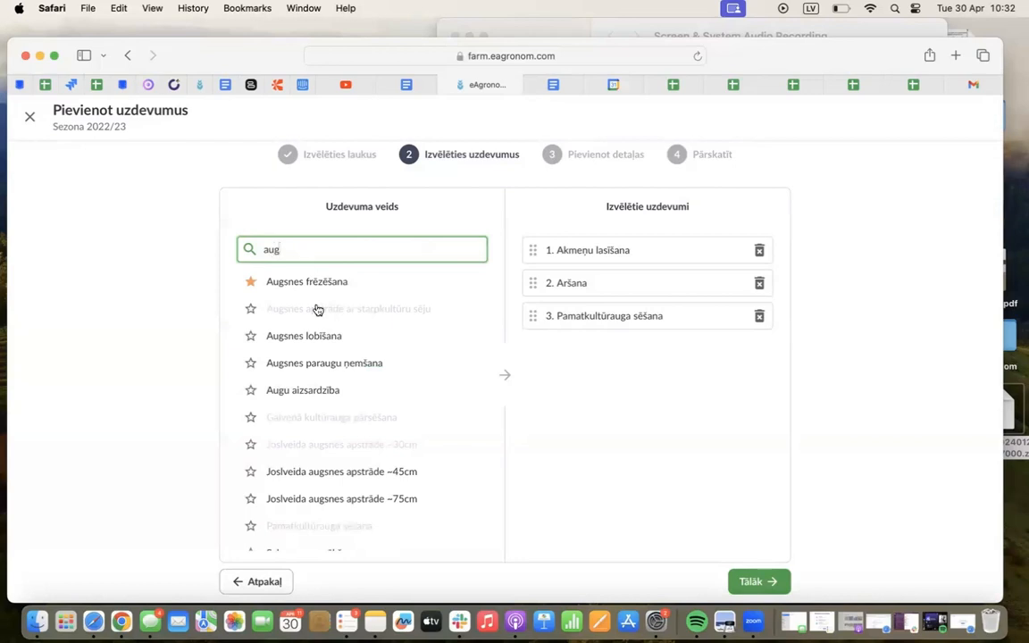
{"action": "left_click", "coordinate": [306, 391]}
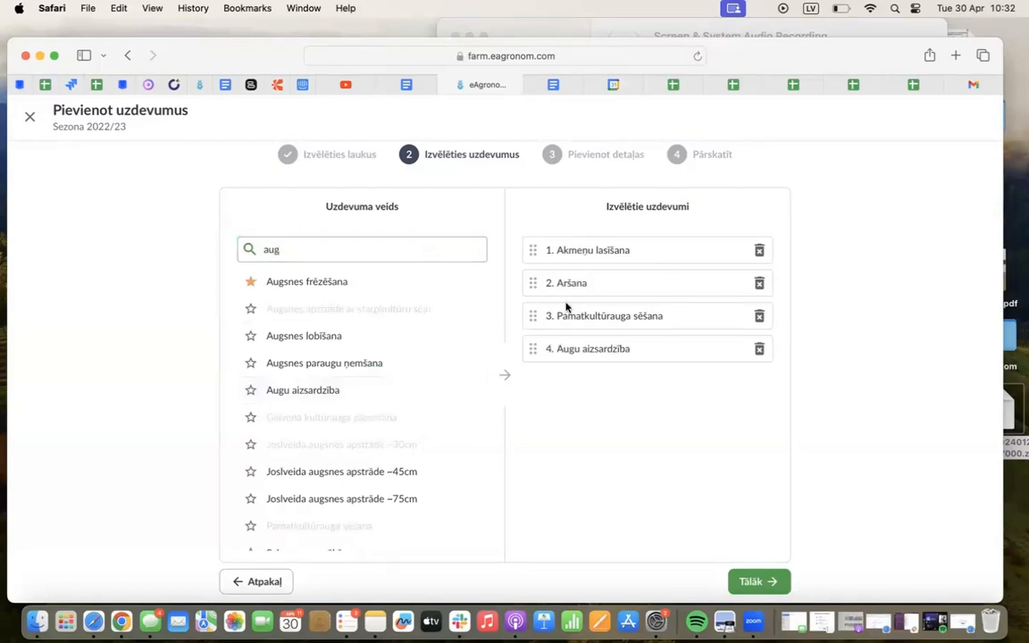
{"action": "left_click", "coordinate": [348, 244]}
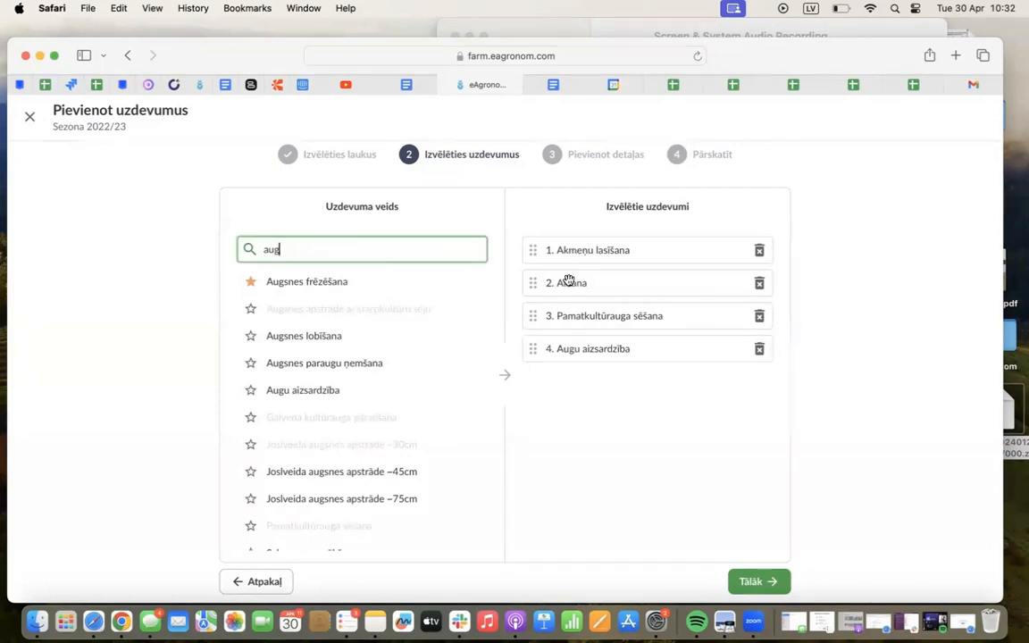
{"action": "key", "text": "BackSpace"}
{"action": "key", "text": "BackSpace"}
{"action": "key", "text": "BackSpace"}
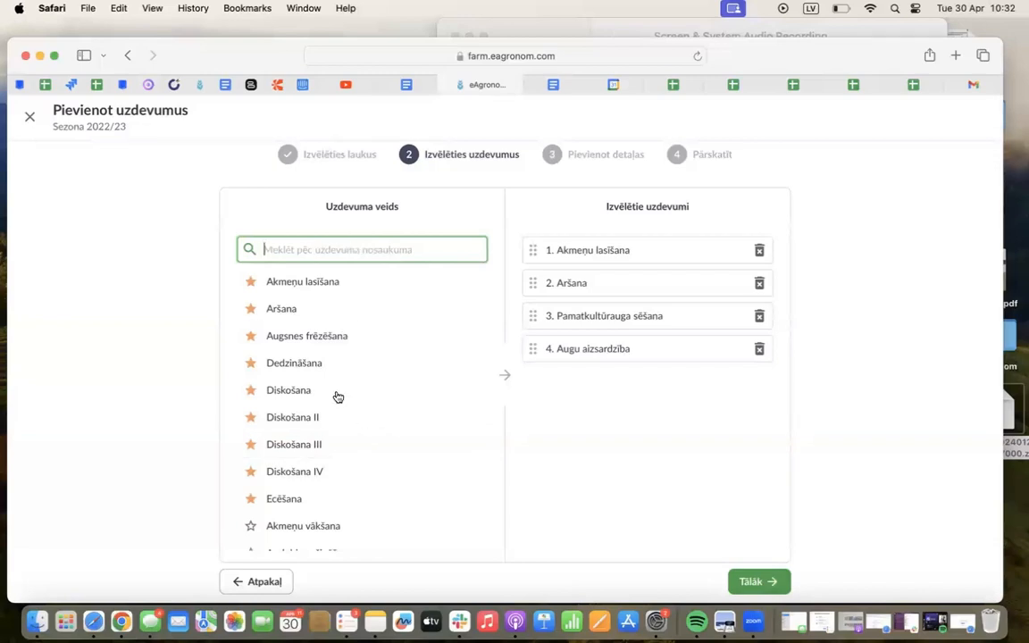
Mark the task type Akmeņu vākšana as a favourite
{"action": "scroll", "coordinate": [337, 397], "scroll_direction": "down", "scroll_amount": 10}
{"action": "scroll", "coordinate": [337, 397], "scroll_direction": "up", "scroll_amount": 10}
{"action": "scroll", "coordinate": [337, 396], "scroll_direction": "down", "scroll_amount": 3}
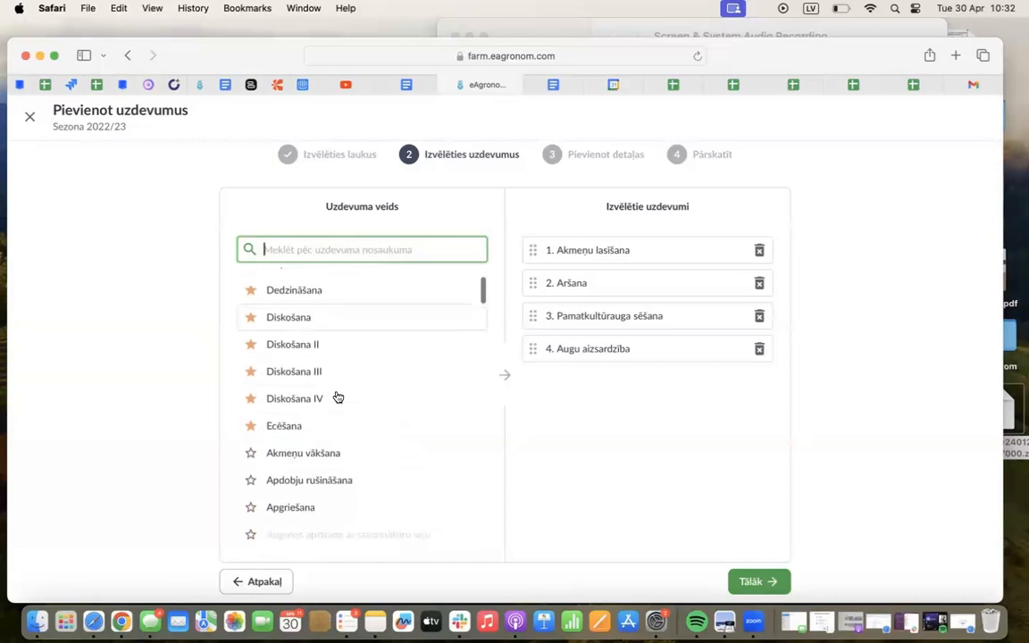
{"action": "left_click", "coordinate": [251, 432]}
Mark the task type Šļūkšana as a favourite and return to the start of the task type list
{"action": "scroll", "coordinate": [348, 492], "scroll_direction": "down", "scroll_amount": 5}
{"action": "scroll", "coordinate": [348, 492], "scroll_direction": "down", "scroll_amount": 20}
{"action": "scroll", "coordinate": [349, 492], "scroll_direction": "down", "scroll_amount": 10}
{"action": "scroll", "coordinate": [366, 395], "scroll_direction": "down", "scroll_amount": 4}
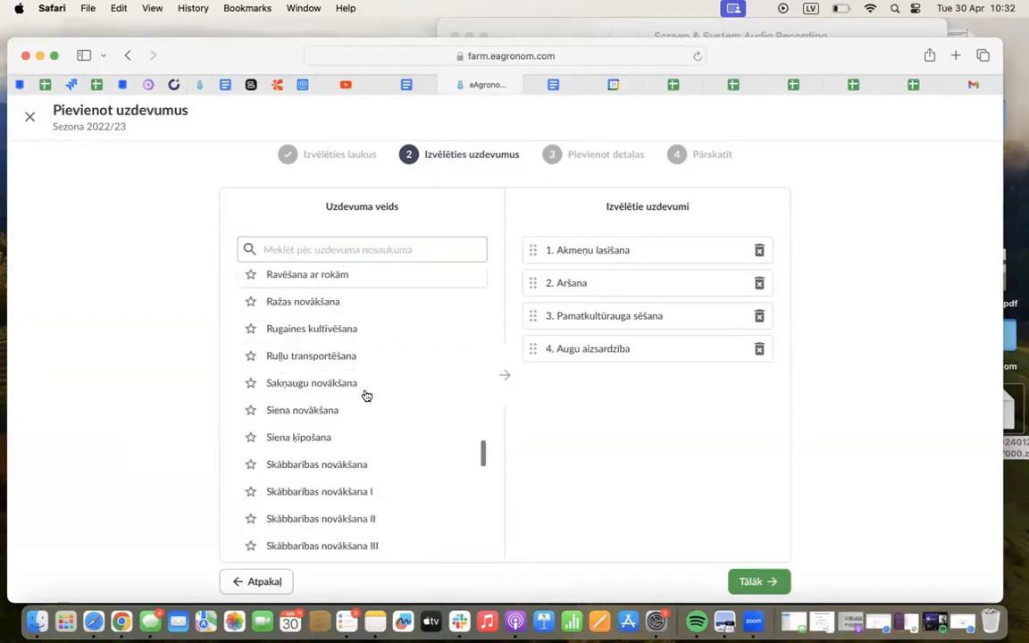
{"action": "scroll", "coordinate": [366, 396], "scroll_direction": "down", "scroll_amount": 5}
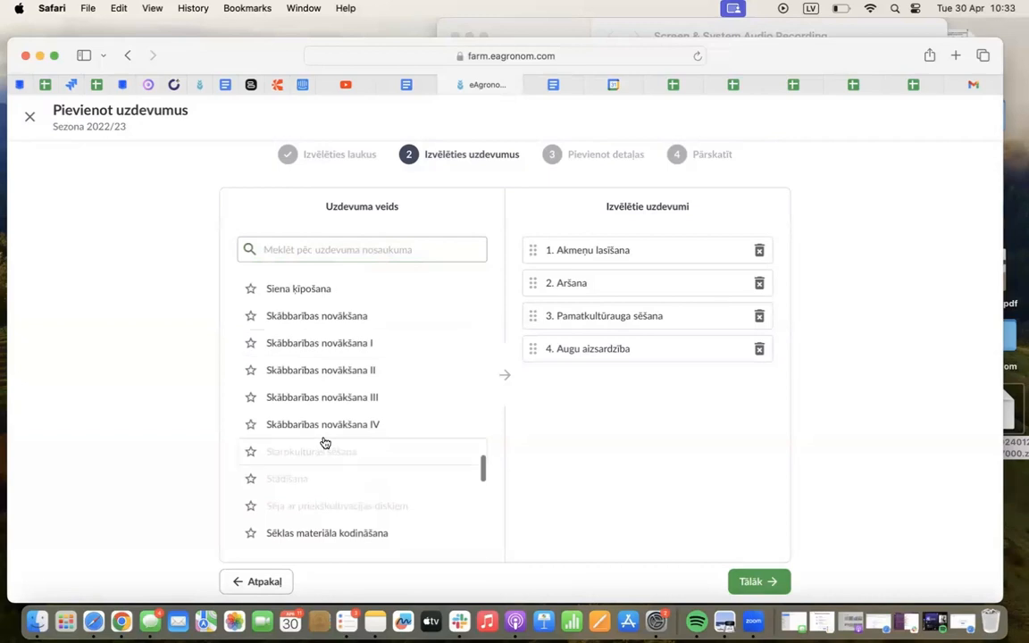
{"action": "scroll", "coordinate": [324, 443], "scroll_direction": "down", "scroll_amount": 3}
{"action": "scroll", "coordinate": [248, 490], "scroll_direction": "down", "scroll_amount": 1}
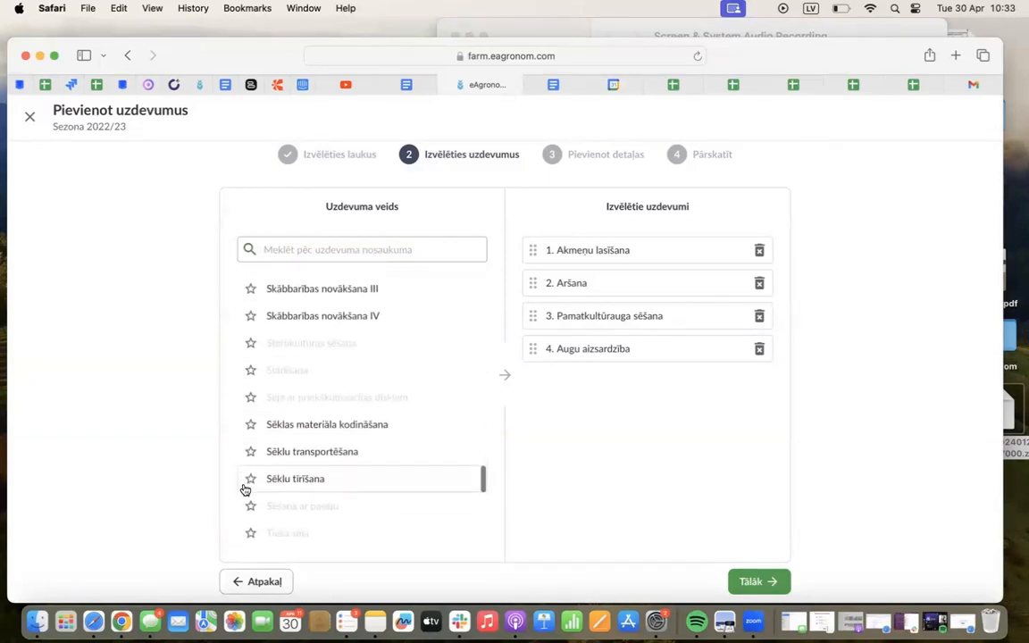
{"action": "scroll", "coordinate": [251, 493], "scroll_direction": "down", "scroll_amount": 5}
{"action": "scroll", "coordinate": [252, 482], "scroll_direction": "down", "scroll_amount": 4}
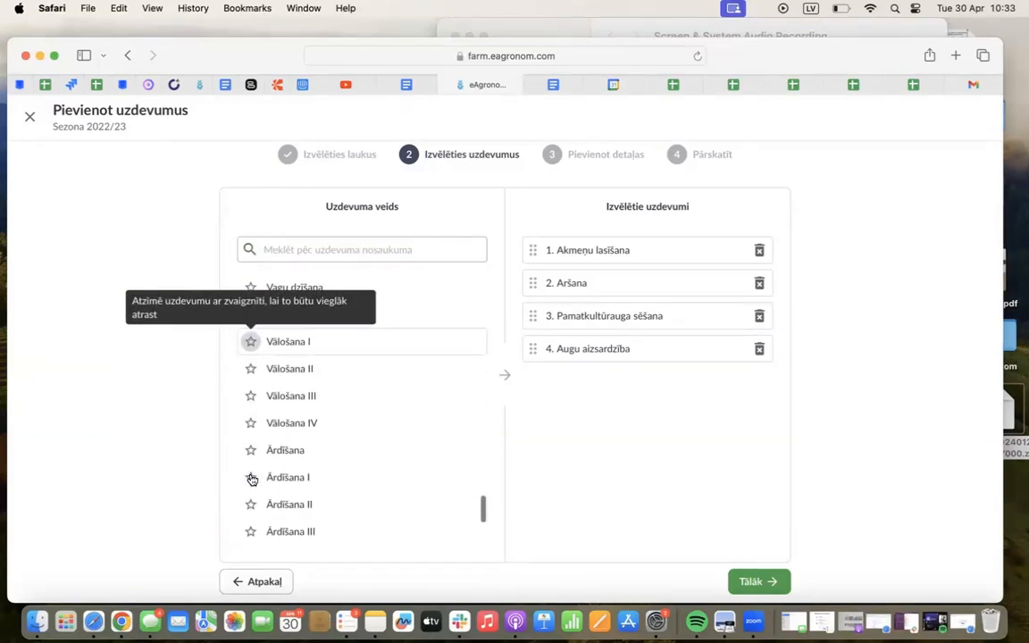
{"action": "scroll", "coordinate": [251, 480], "scroll_direction": "down", "scroll_amount": 5}
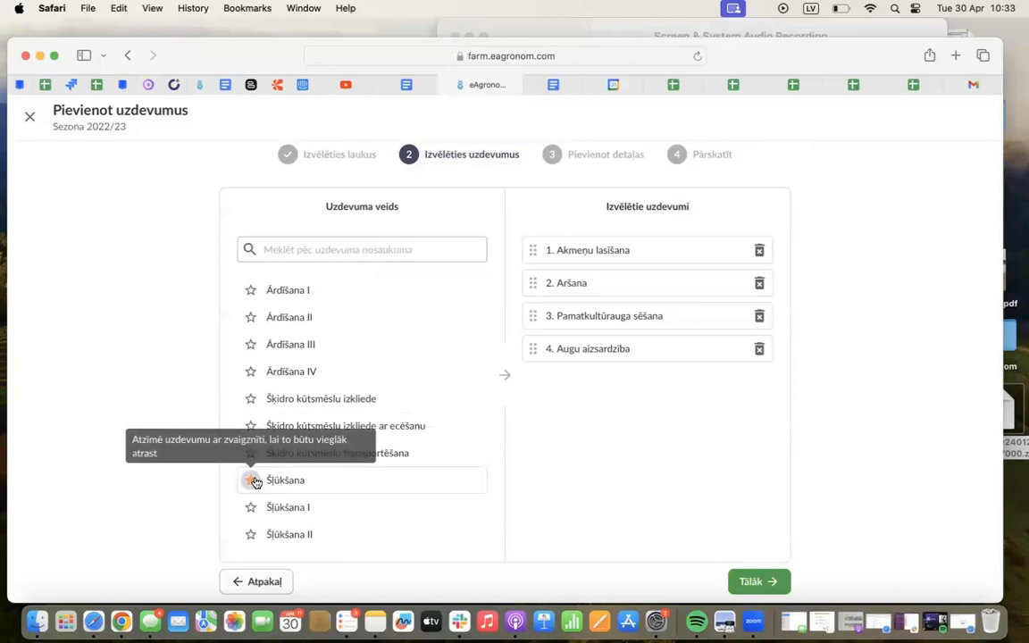
{"action": "left_click", "coordinate": [251, 479]}
{"action": "scroll", "coordinate": [335, 429], "scroll_direction": "up", "scroll_amount": 15}
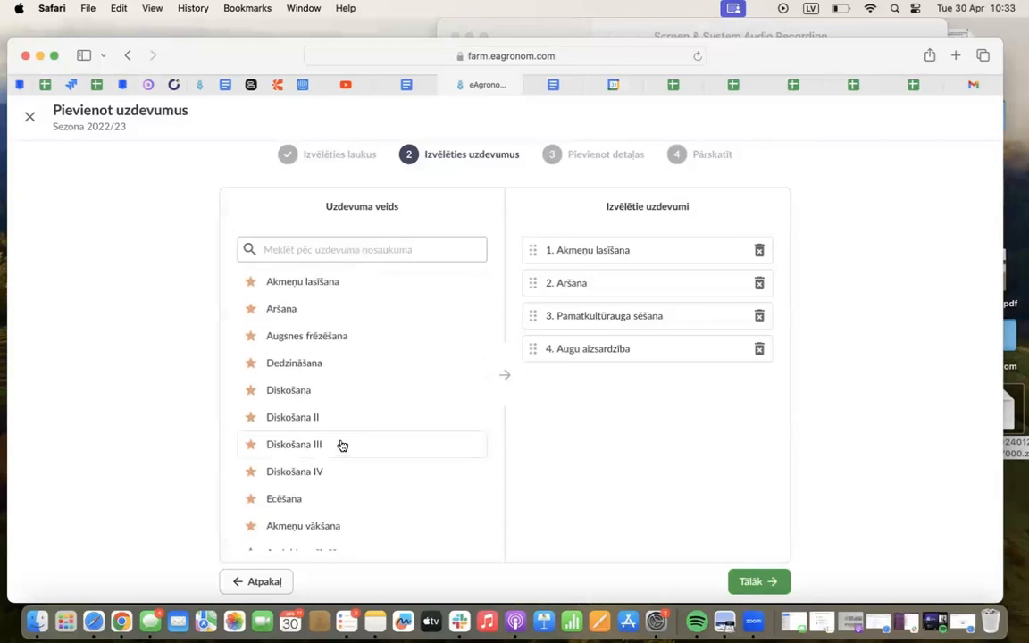
Continue to the details of the selected tasks and review their machinery and additional information sections
{"action": "left_click", "coordinate": [752, 583]}
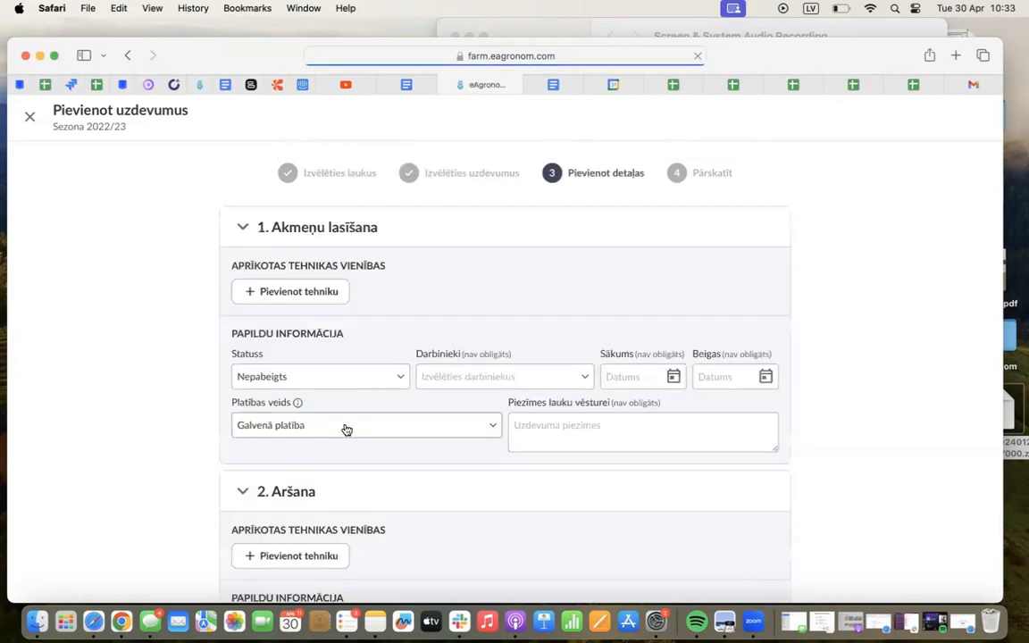
{"action": "scroll", "coordinate": [192, 278], "scroll_direction": "down", "scroll_amount": 5}
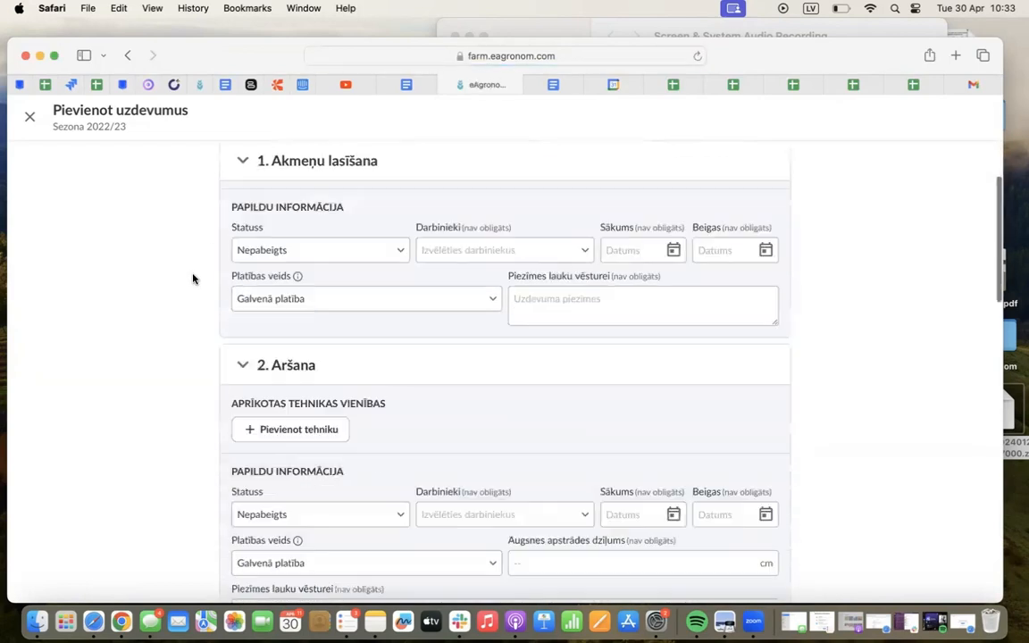
{"action": "scroll", "coordinate": [193, 278], "scroll_direction": "up", "scroll_amount": 5}
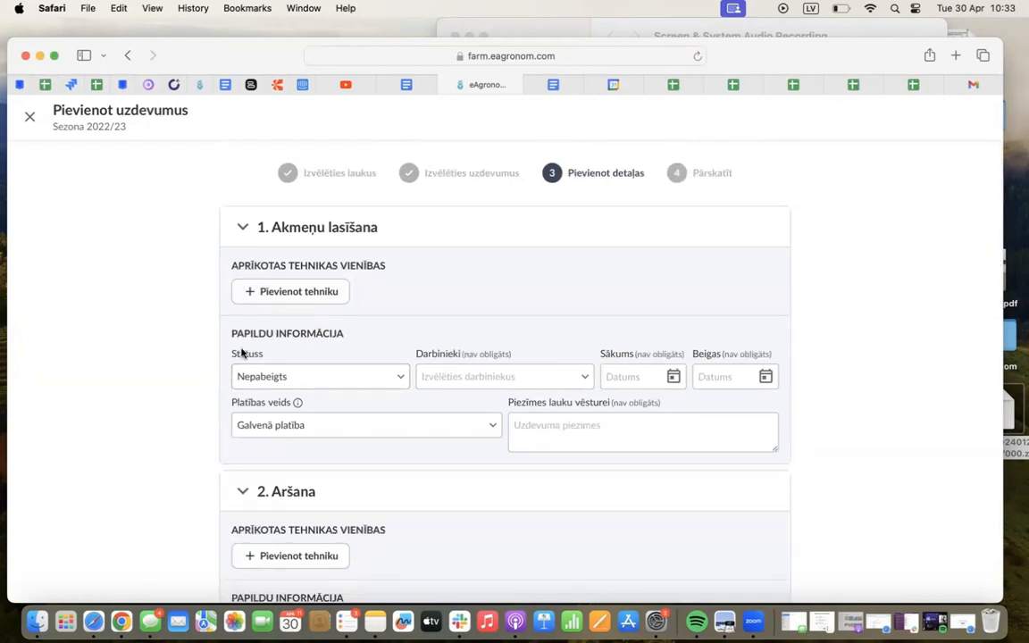
{"action": "left_click_drag", "start_coordinate": [232, 265], "coordinate": [385, 266]}
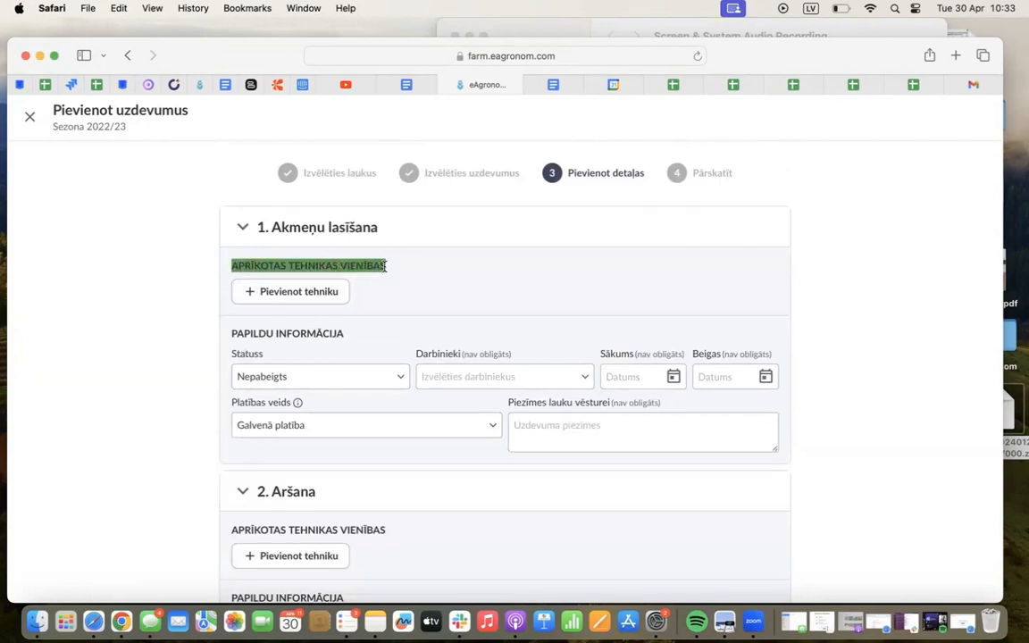
{"action": "left_click", "coordinate": [401, 267]}
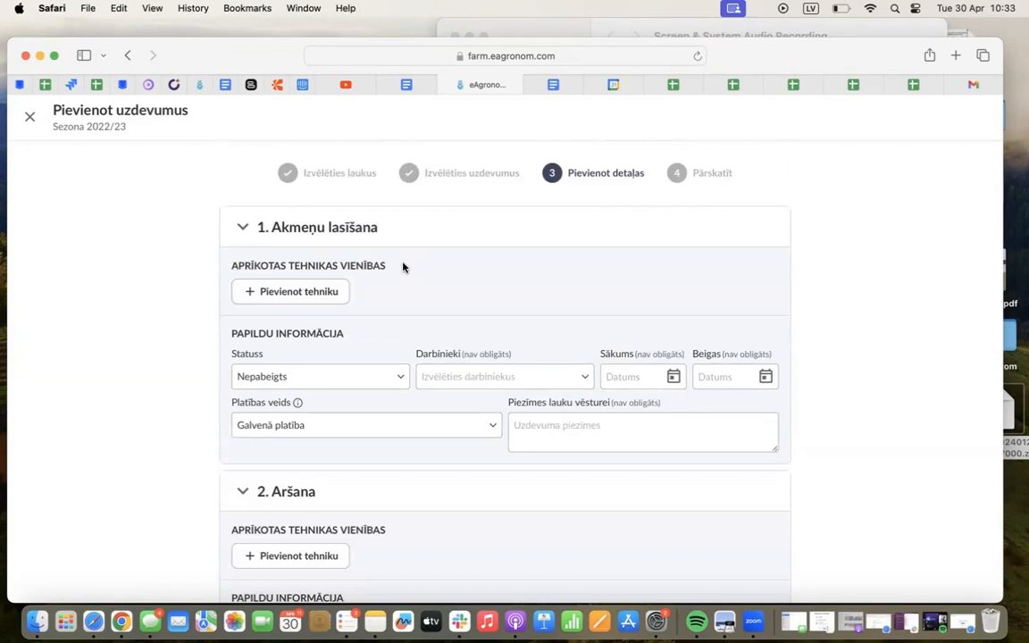
{"action": "scroll", "coordinate": [401, 267], "scroll_direction": "down", "scroll_amount": 3}
{"action": "scroll", "coordinate": [401, 267], "scroll_direction": "up", "scroll_amount": 2}
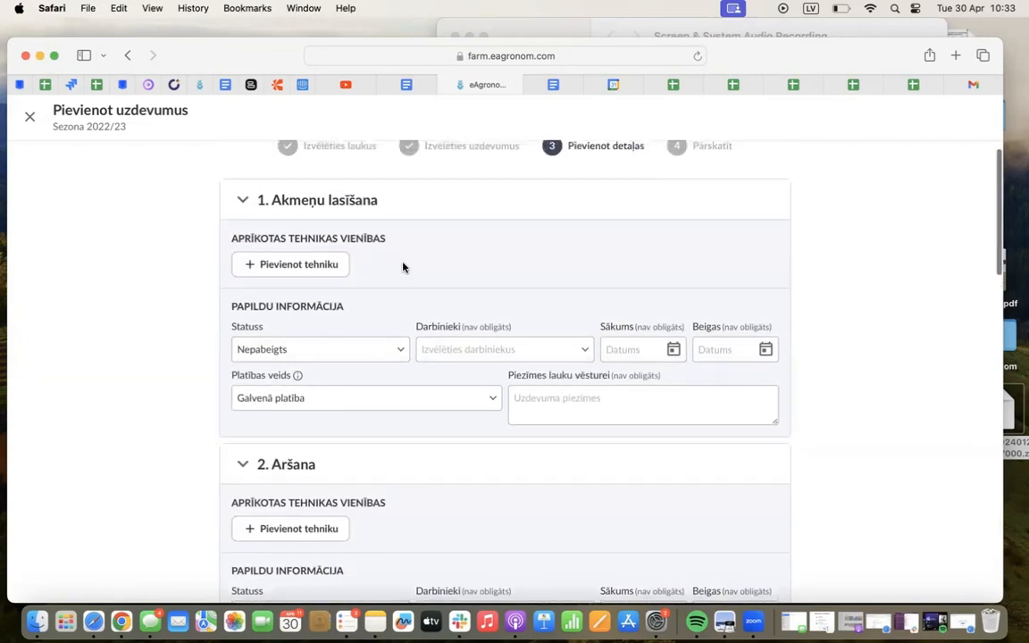
Add a machinery unit to the Akmeņu lasīšana task with class as the field machine
{"action": "left_click", "coordinate": [331, 264]}
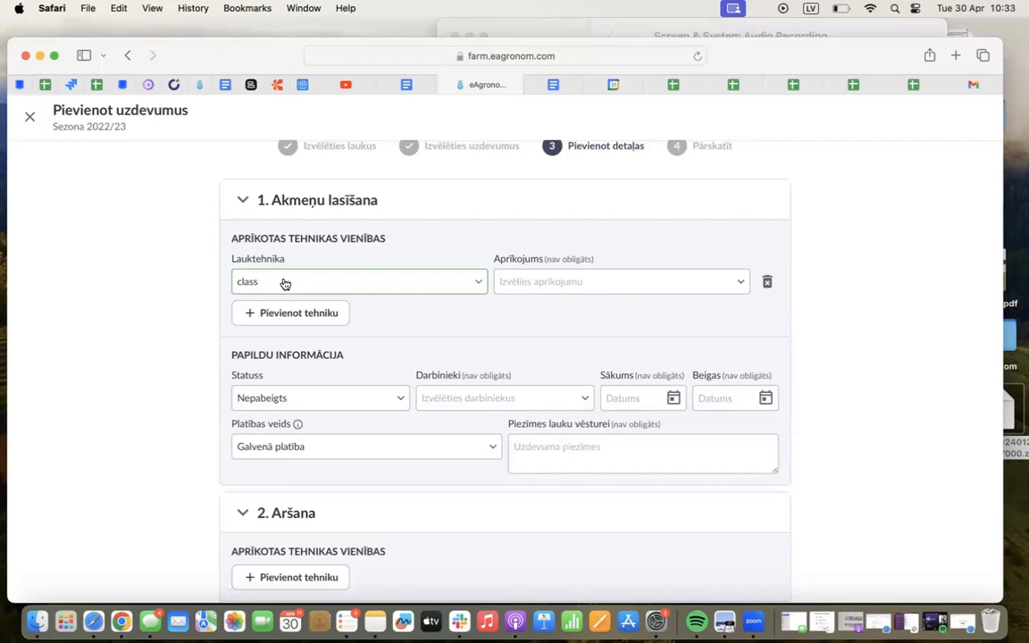
{"action": "left_click", "coordinate": [283, 283]}
{"action": "left_click", "coordinate": [274, 315]}
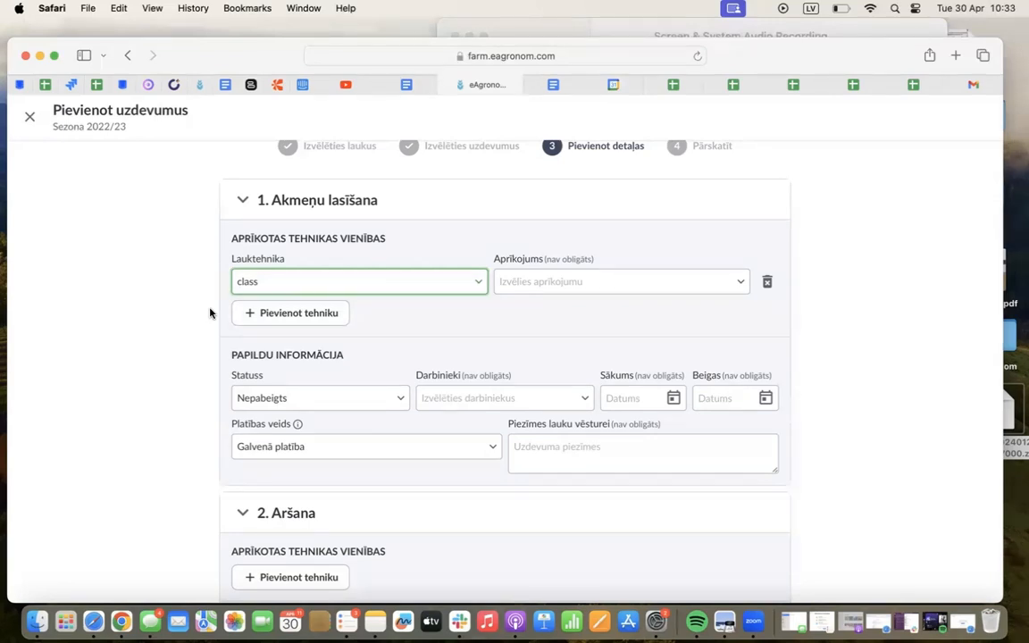
Set the Akmeņu lasīšana task's status to Pabeigts and assign the third listed worker
{"action": "scroll", "coordinate": [214, 357], "scroll_direction": "down", "scroll_amount": 1}
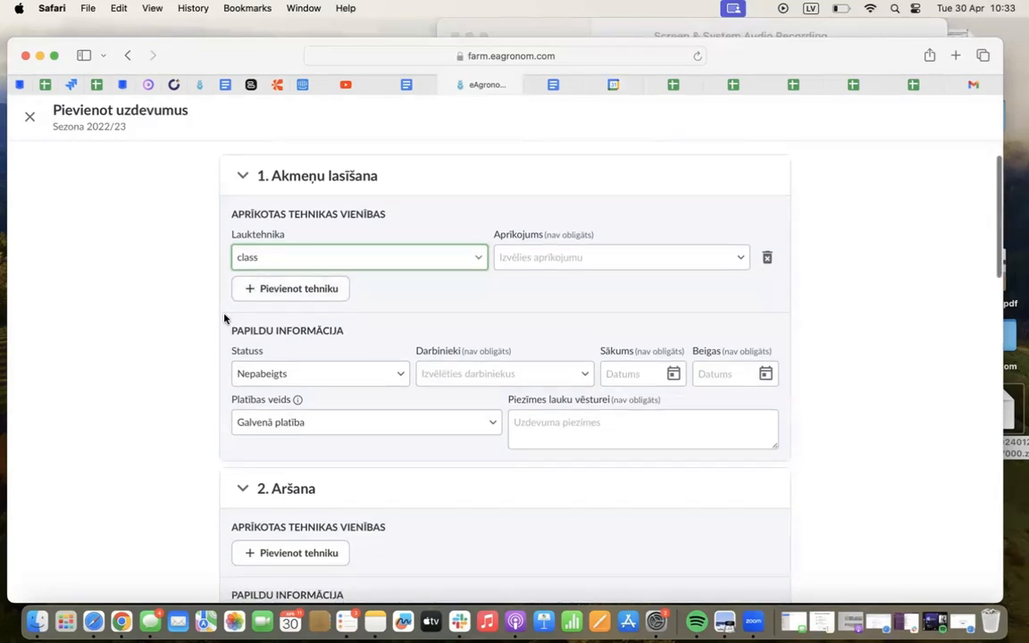
{"action": "scroll", "coordinate": [223, 317], "scroll_direction": "down", "scroll_amount": 1}
{"action": "scroll", "coordinate": [142, 370], "scroll_direction": "down", "scroll_amount": 1}
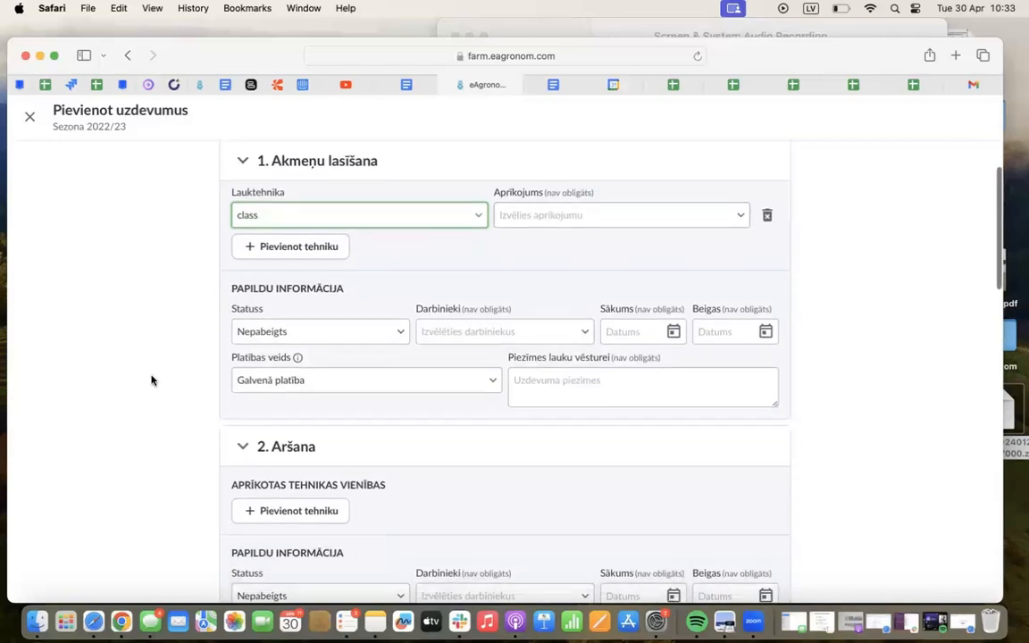
{"action": "left_click", "coordinate": [278, 336]}
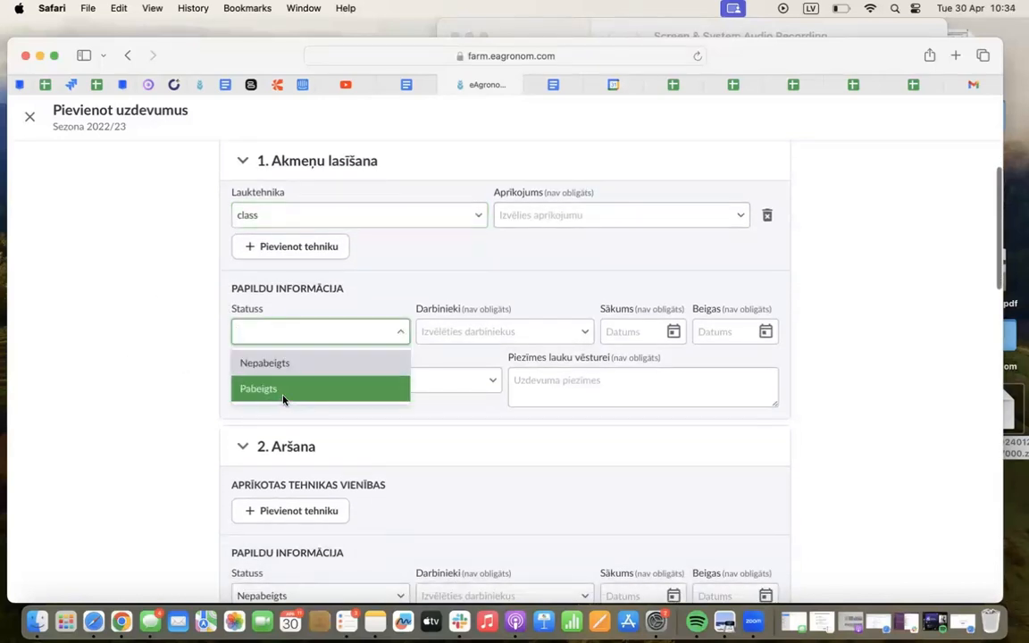
{"action": "left_click", "coordinate": [259, 388]}
{"action": "left_click", "coordinate": [479, 331]}
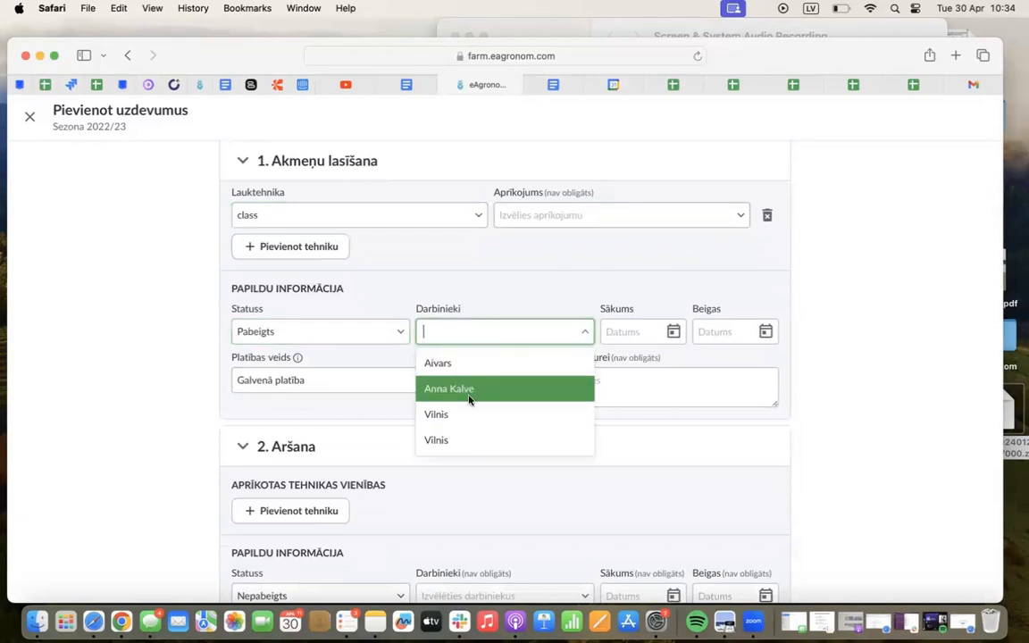
{"action": "left_click", "coordinate": [457, 414]}
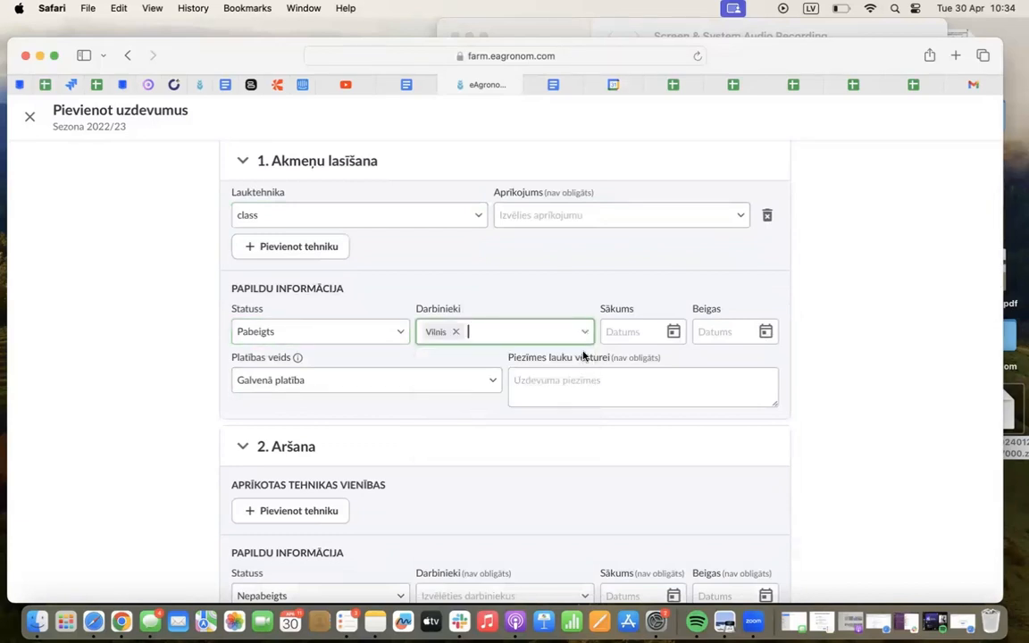
Set the Akmeņu lasīšana task's start date to 01.04.2024 and its end date to 02.04.2024
{"action": "left_click", "coordinate": [668, 334]}
{"action": "left_click", "coordinate": [610, 413]}
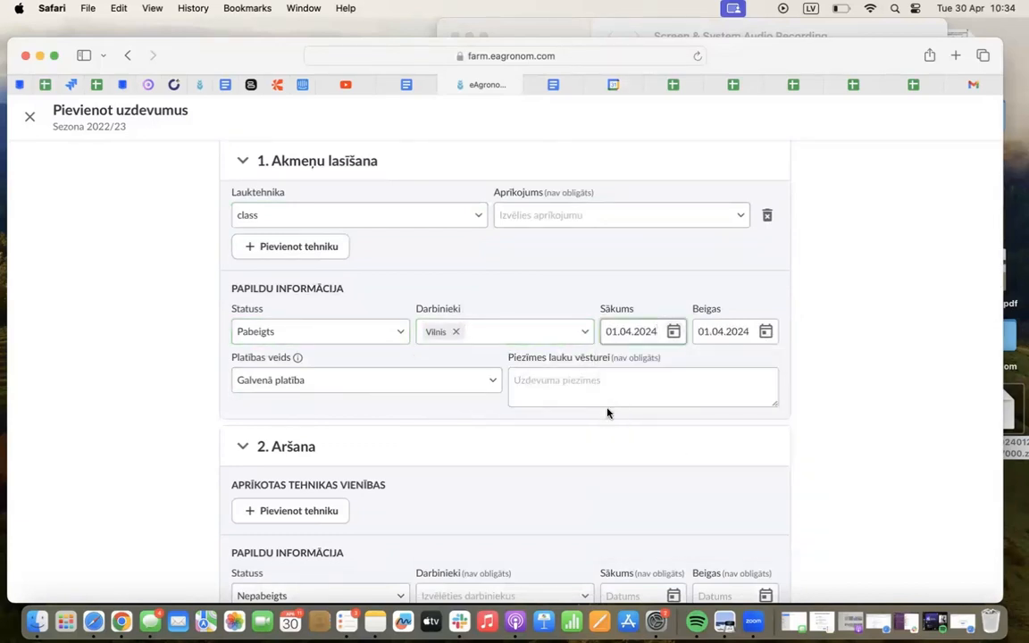
{"action": "left_click", "coordinate": [764, 333]}
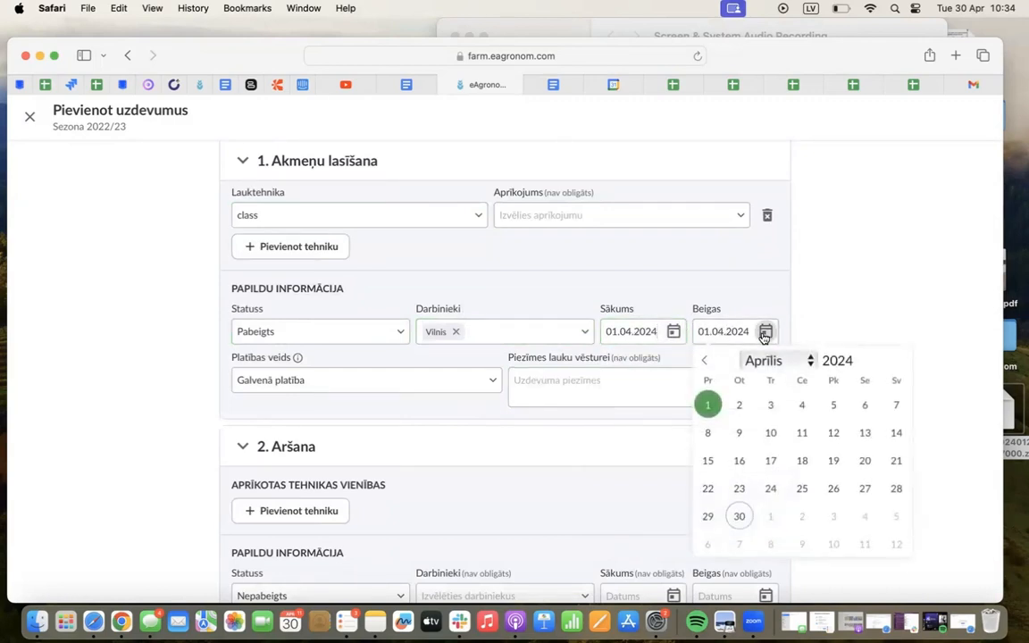
{"action": "left_click", "coordinate": [732, 407]}
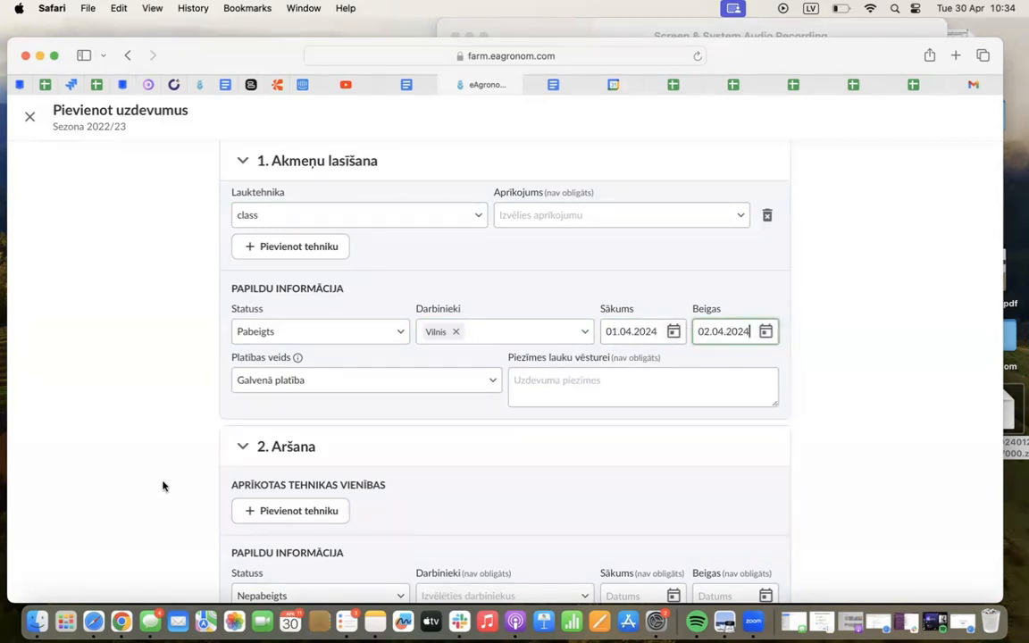
Set the Aršana task's status to Pabeigts and assign the first listed worker
{"action": "scroll", "coordinate": [162, 486], "scroll_direction": "down", "scroll_amount": 4}
{"action": "scroll", "coordinate": [162, 485], "scroll_direction": "down", "scroll_amount": 2}
{"action": "left_click", "coordinate": [280, 371]}
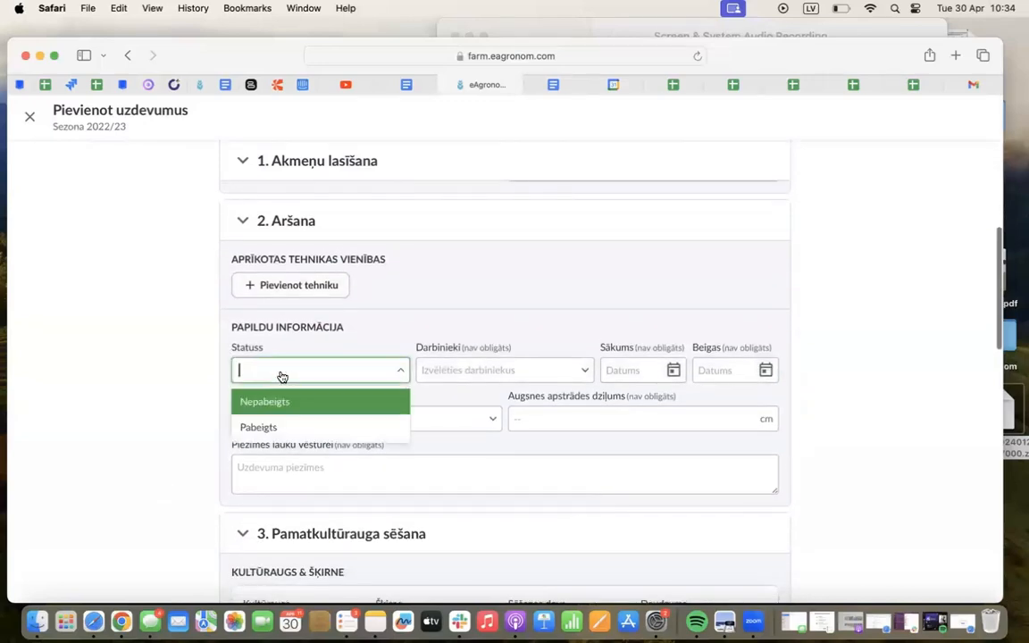
{"action": "left_click", "coordinate": [287, 428]}
{"action": "left_click", "coordinate": [500, 368]}
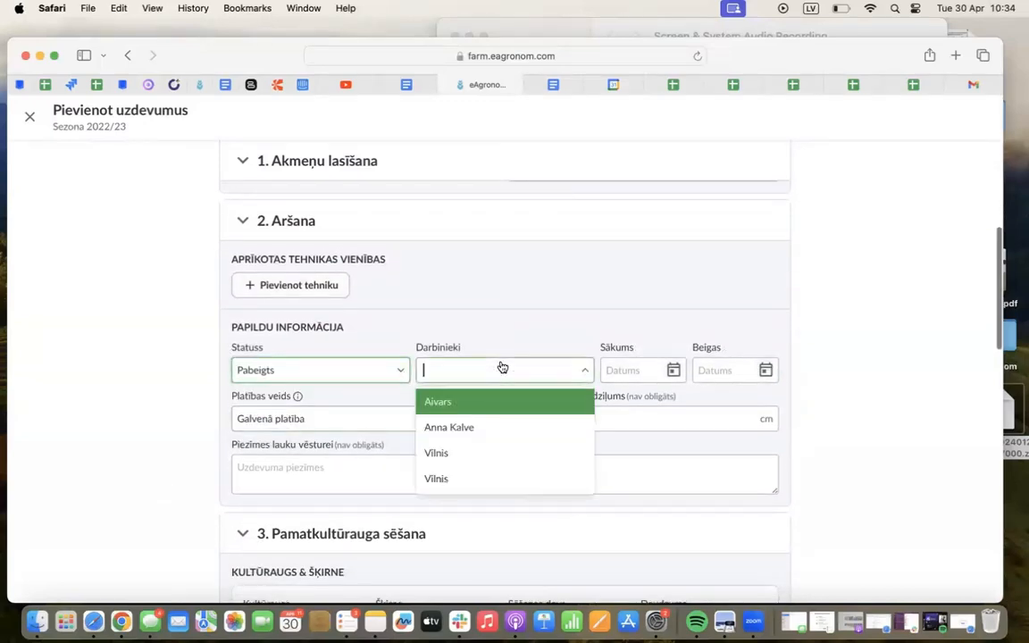
{"action": "left_click", "coordinate": [476, 405]}
Set the Aršana task's start date to 08.04.2024 and its tillage depth to 30 cm
{"action": "left_click", "coordinate": [673, 370]}
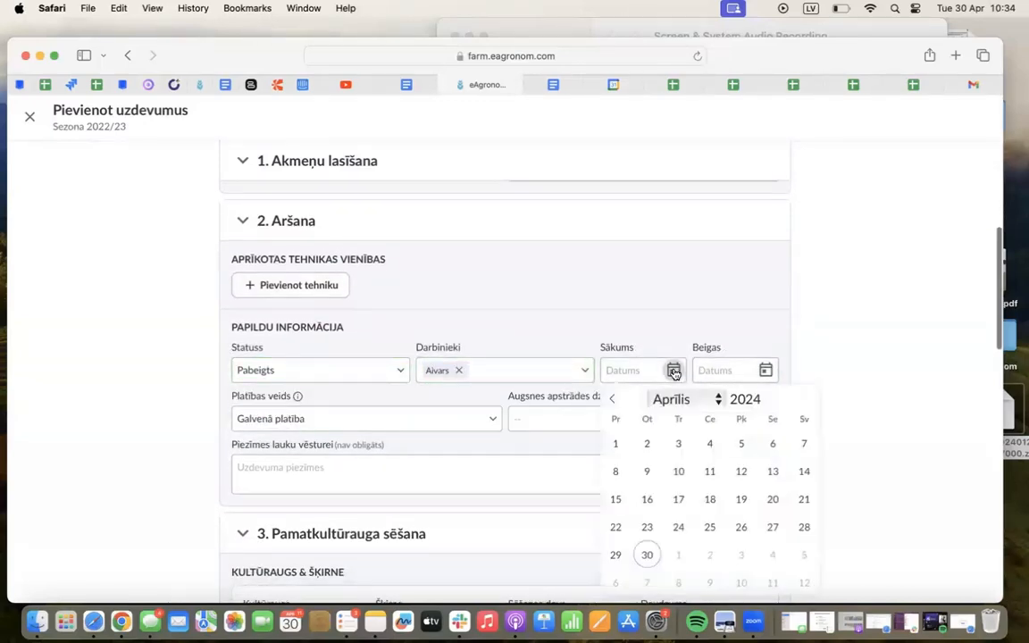
{"action": "left_click", "coordinate": [616, 472]}
{"action": "left_click", "coordinate": [601, 420]}
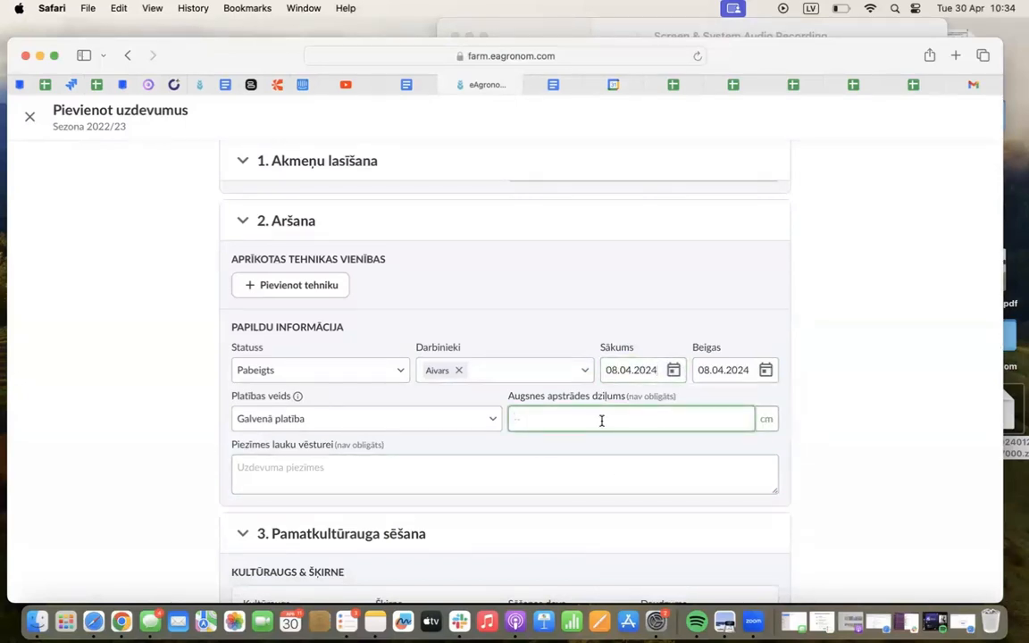
{"action": "type", "text": "30"}
{"action": "left_click", "coordinate": [160, 459]}
Choose Quintus C3 as the spring wheat variety in the Pamatkultūrauga sēšana task
{"action": "scroll", "coordinate": [162, 460], "scroll_direction": "down", "scroll_amount": 2}
{"action": "scroll", "coordinate": [163, 460], "scroll_direction": "down", "scroll_amount": 3}
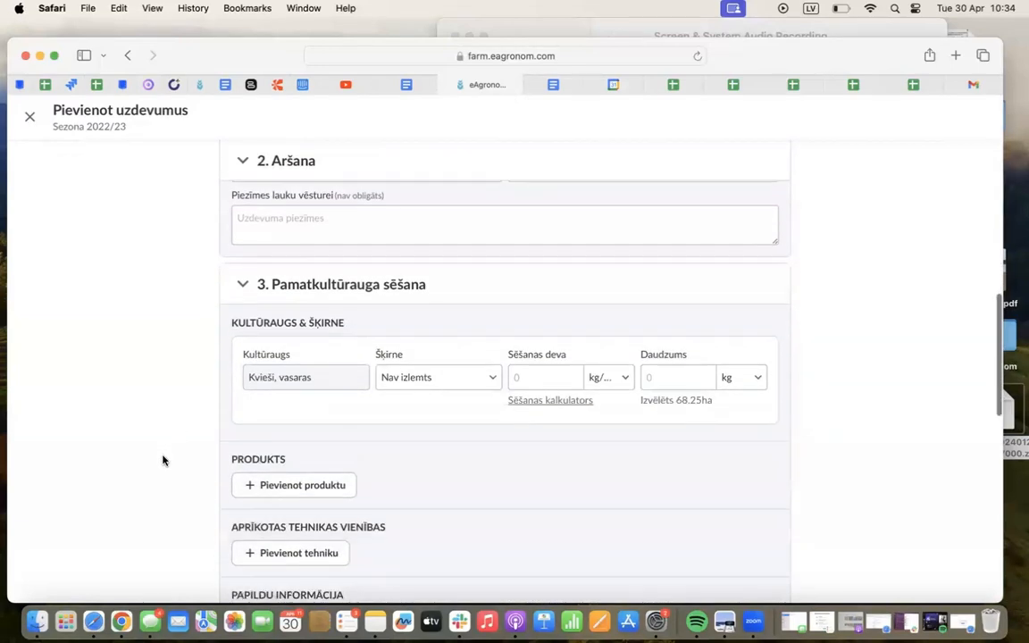
{"action": "scroll", "coordinate": [163, 460], "scroll_direction": "down", "scroll_amount": 2}
{"action": "scroll", "coordinate": [162, 460], "scroll_direction": "up", "scroll_amount": 3}
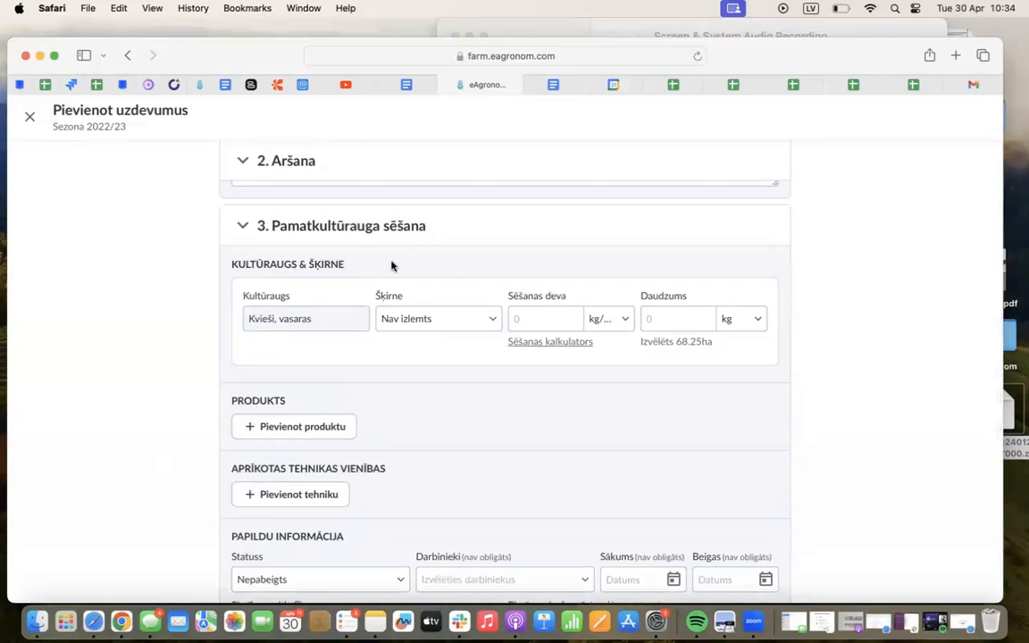
{"action": "left_click_drag", "start_coordinate": [242, 297], "coordinate": [288, 297]}
{"action": "left_click", "coordinate": [299, 298]}
{"action": "left_click", "coordinate": [435, 318]}
{"action": "left_click", "coordinate": [436, 352]}
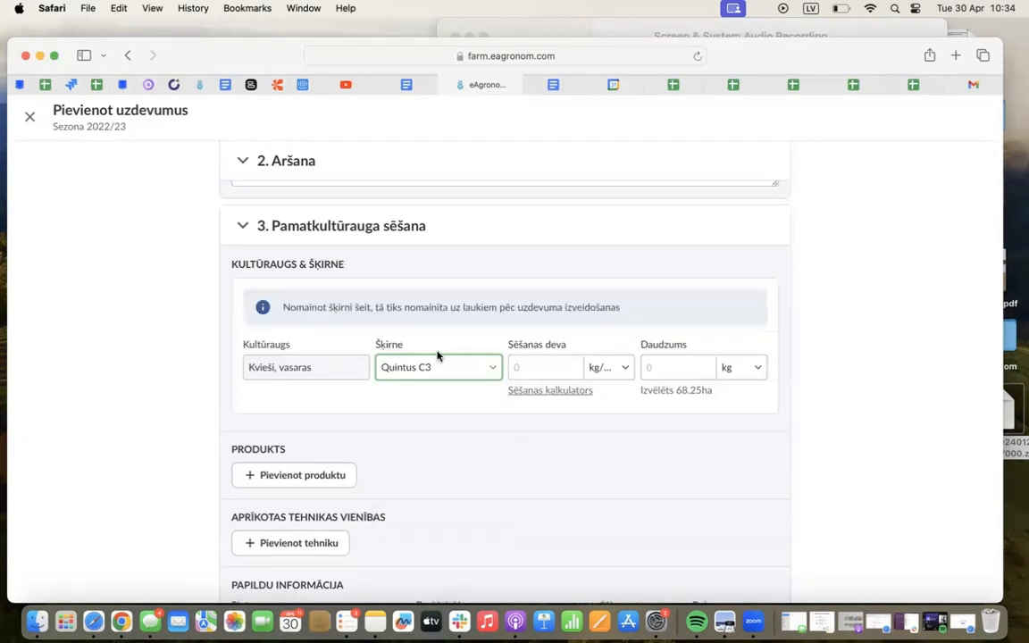
Set the sowing rate of the Quintus C3 variety to 2 and check the calculated quantity and selected area
{"action": "left_click", "coordinate": [527, 366]}
{"action": "type", "text": "2"}
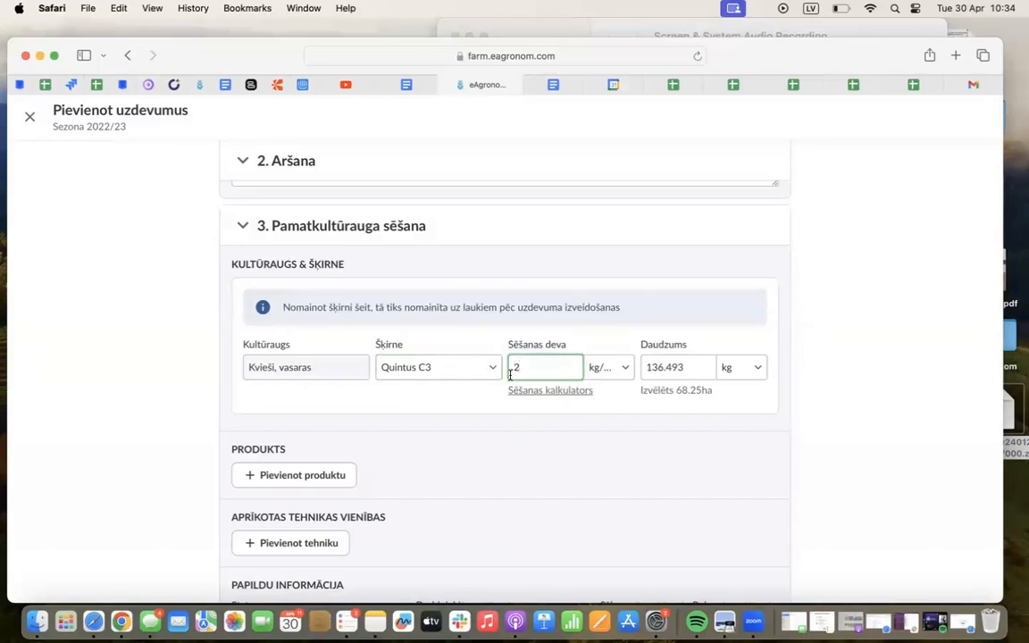
{"action": "left_click_drag", "start_coordinate": [643, 346], "coordinate": [686, 349]}
{"action": "left_click", "coordinate": [684, 349]}
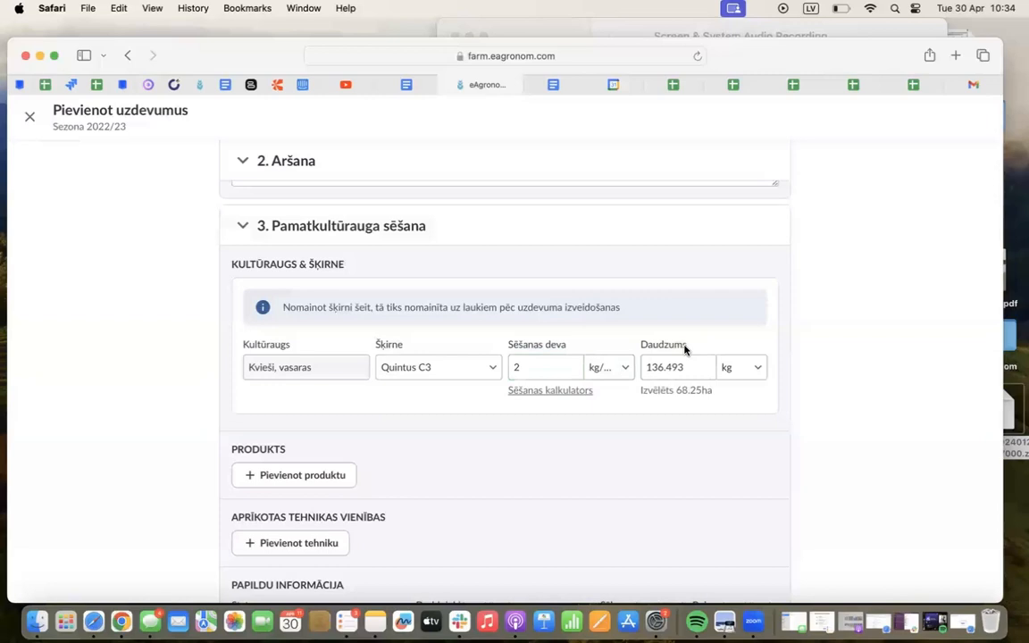
{"action": "left_click_drag", "start_coordinate": [676, 390], "coordinate": [698, 390]}
{"action": "left_click", "coordinate": [697, 390]}
Complete the Pamatkultūrauga sēšana task's additional information with status Pabeigts, the third listed worker and a start date
{"action": "scroll", "coordinate": [696, 390], "scroll_direction": "down", "scroll_amount": 4}
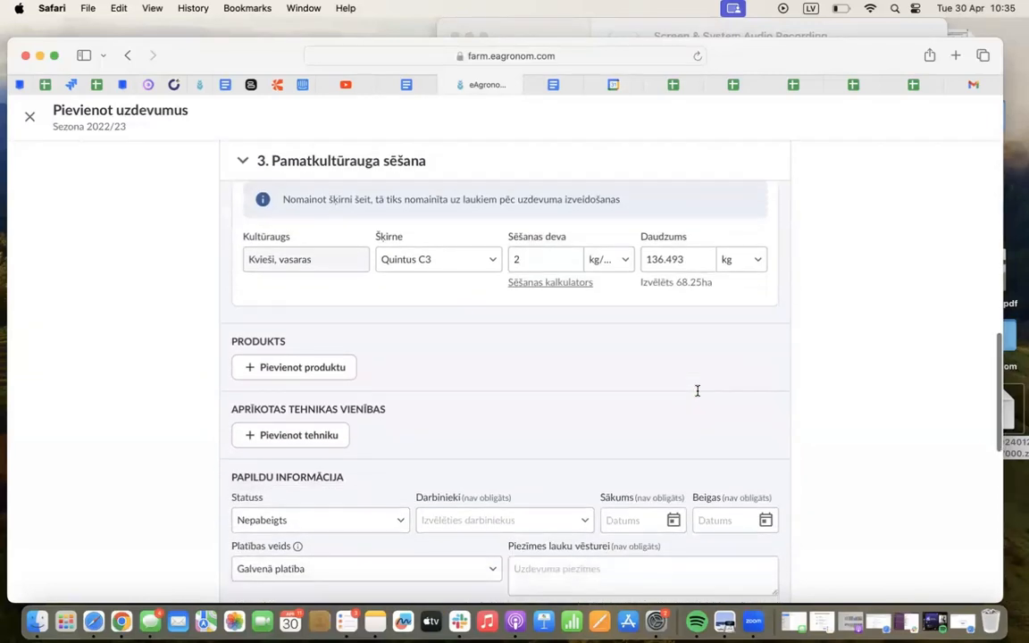
{"action": "scroll", "coordinate": [698, 393], "scroll_direction": "down", "scroll_amount": 1}
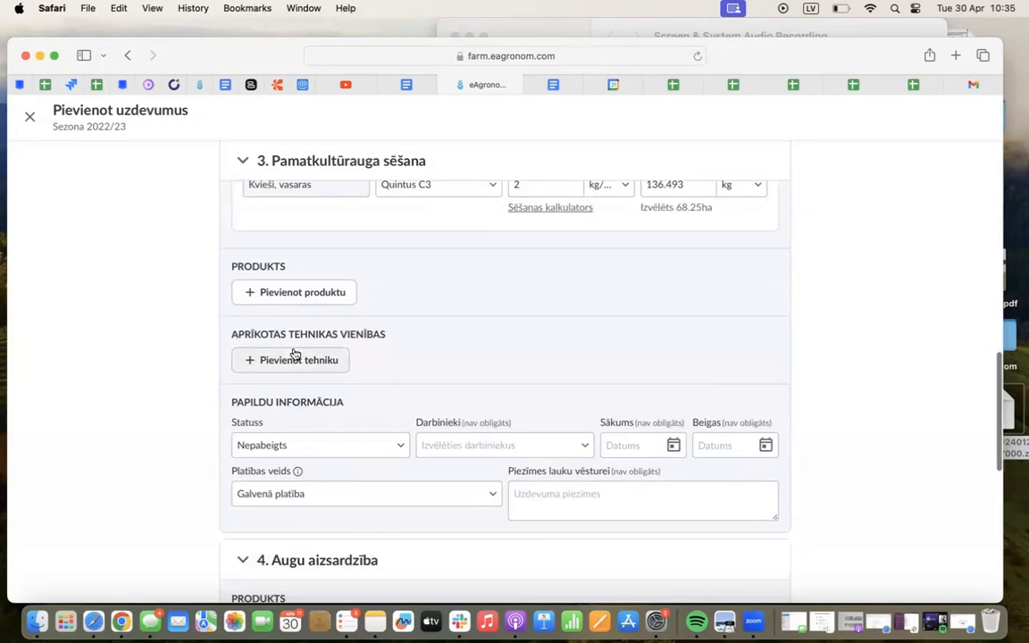
{"action": "scroll", "coordinate": [295, 353], "scroll_direction": "down", "scroll_amount": 1}
{"action": "left_click", "coordinate": [271, 490]}
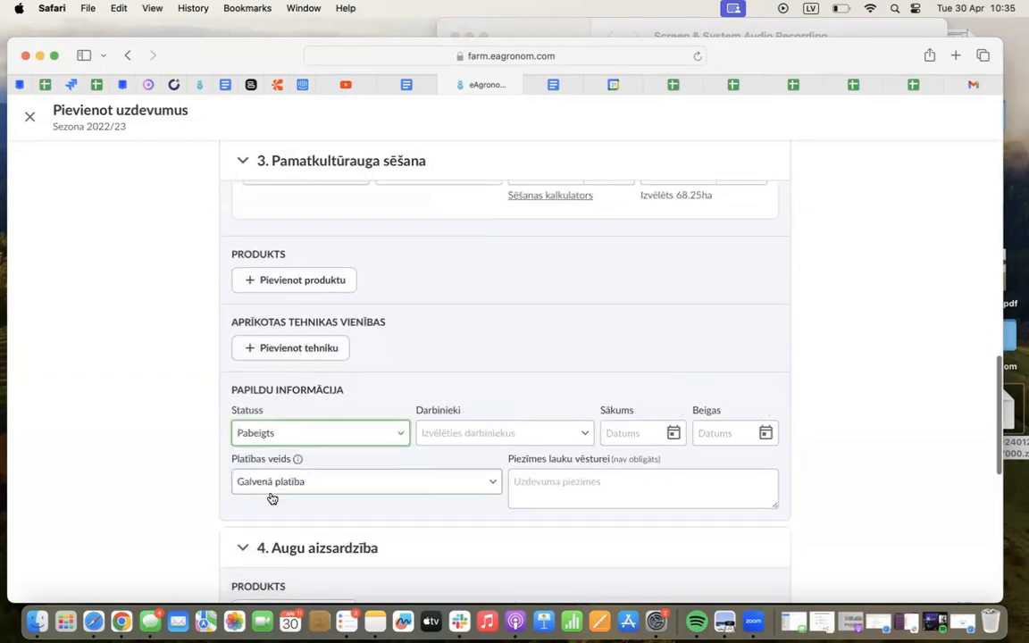
{"action": "left_click", "coordinate": [482, 435]}
{"action": "left_click", "coordinate": [459, 517]}
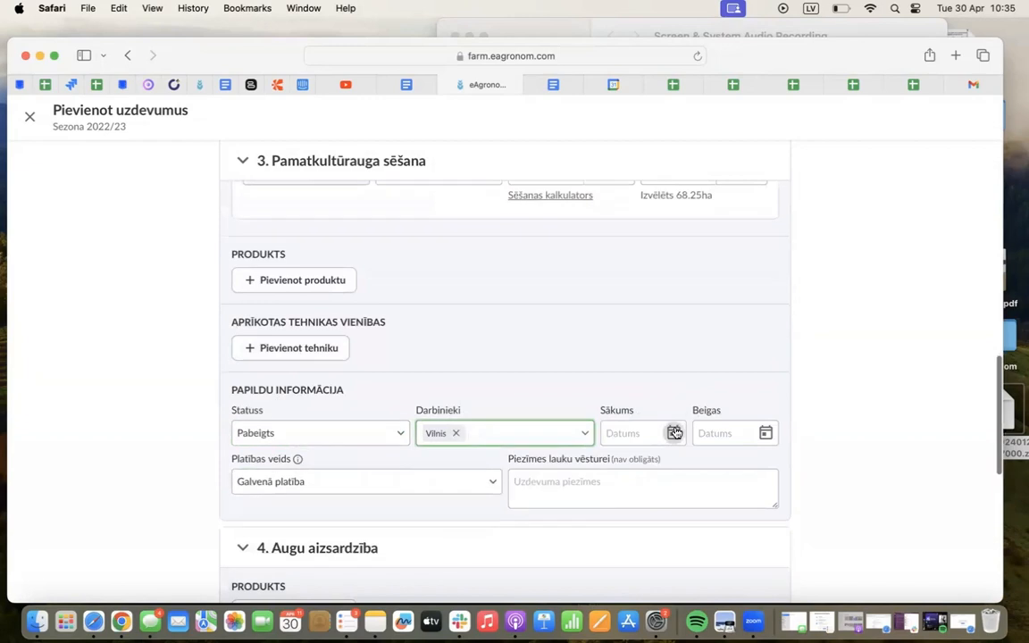
{"action": "left_click", "coordinate": [674, 432]}
{"action": "left_click", "coordinate": [616, 323]}
Add the plant protection product DiPel DF to the Augu aizsardzība task, filtering materials by Augu aizsardzības līdzekļi
{"action": "scroll", "coordinate": [98, 509], "scroll_direction": "down", "scroll_amount": 5}
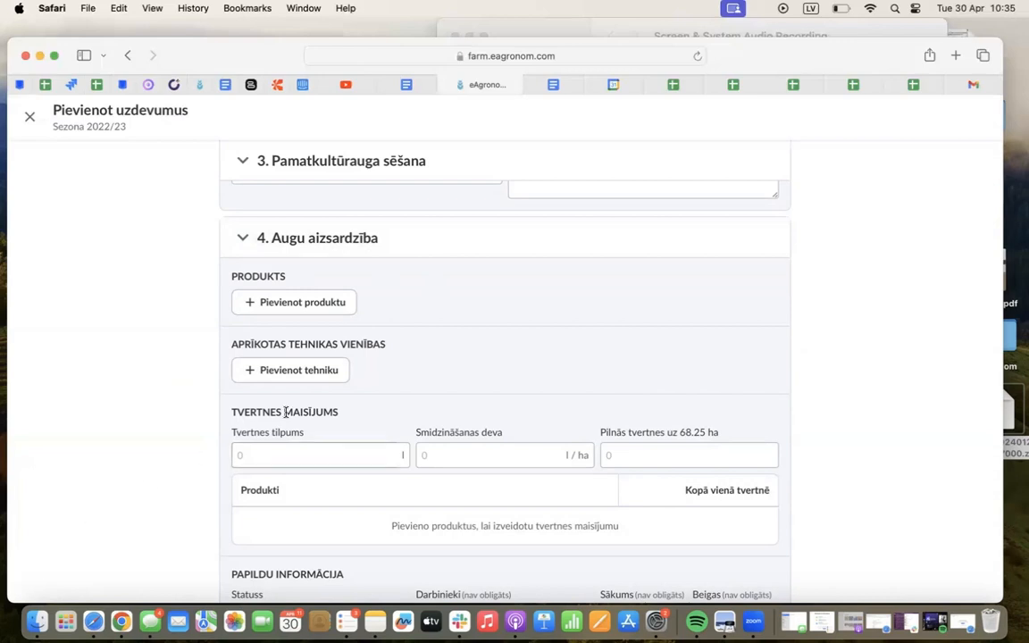
{"action": "left_click", "coordinate": [312, 302]}
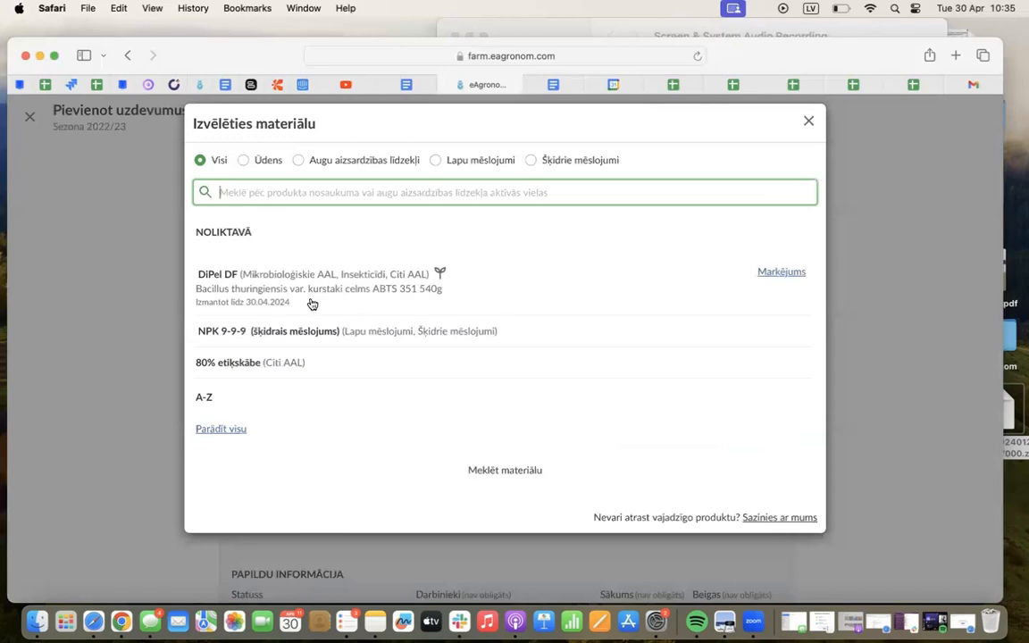
{"action": "left_click", "coordinate": [353, 164]}
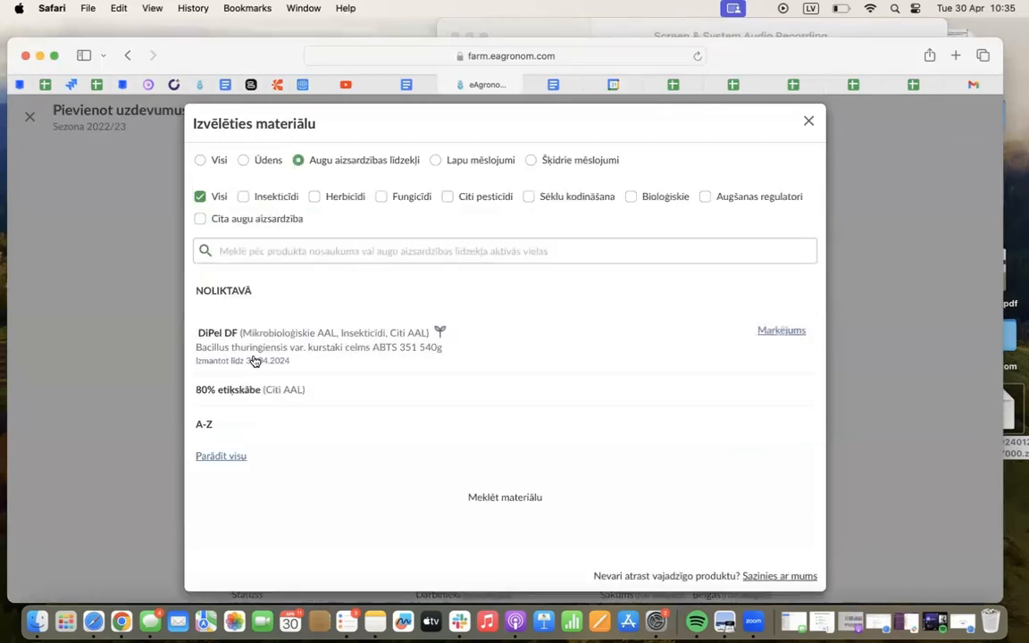
{"action": "left_click", "coordinate": [226, 348]}
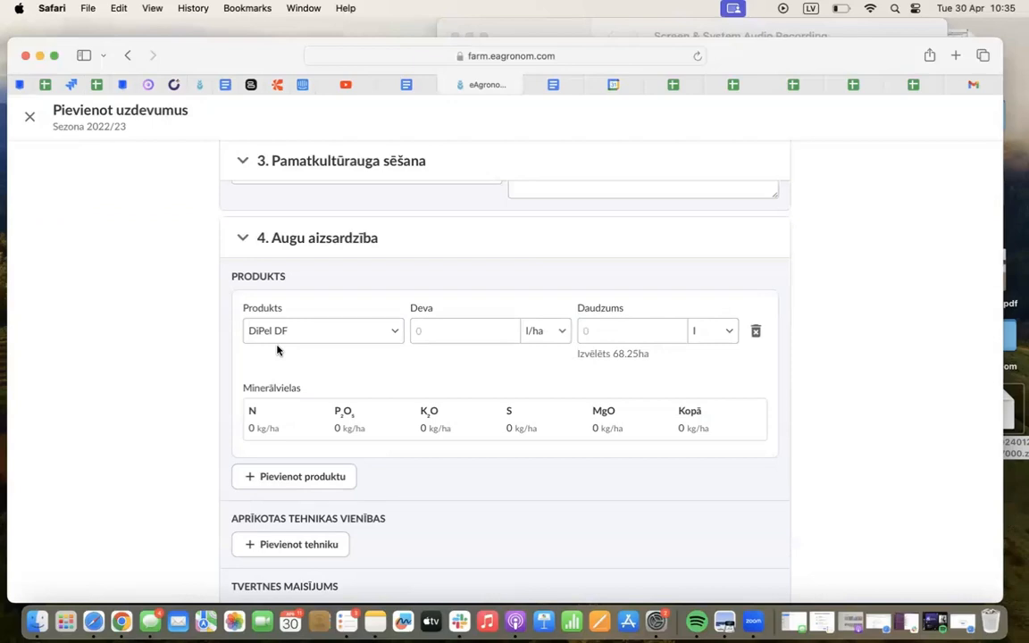
Set the Augu aizsardzība task's start date to 23.04.2024
{"action": "scroll", "coordinate": [538, 402], "scroll_direction": "down", "scroll_amount": 4}
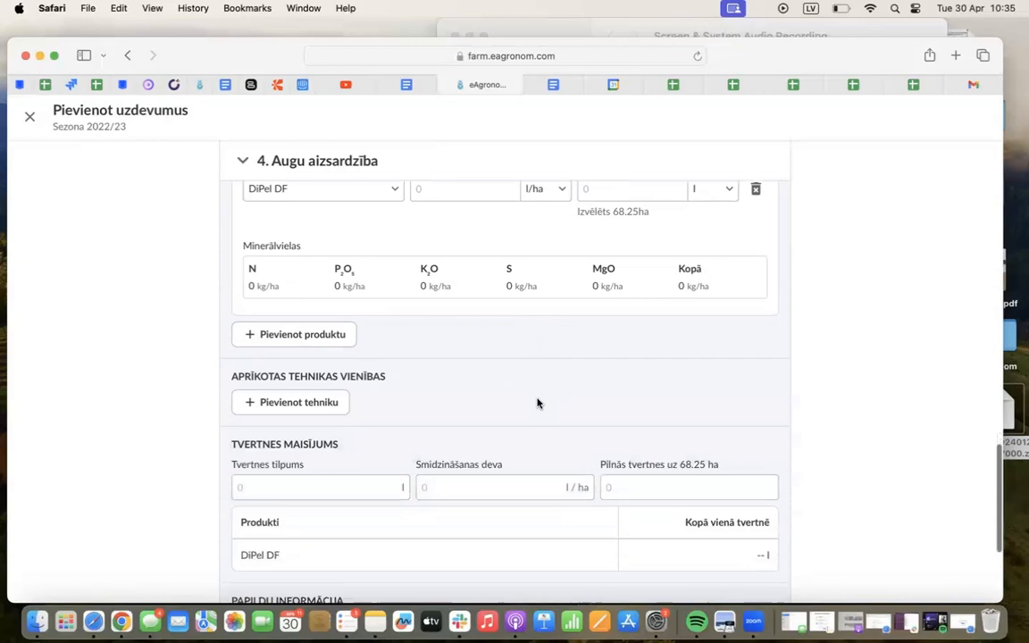
{"action": "scroll", "coordinate": [591, 425], "scroll_direction": "down", "scroll_amount": 4}
{"action": "left_click", "coordinate": [622, 437]}
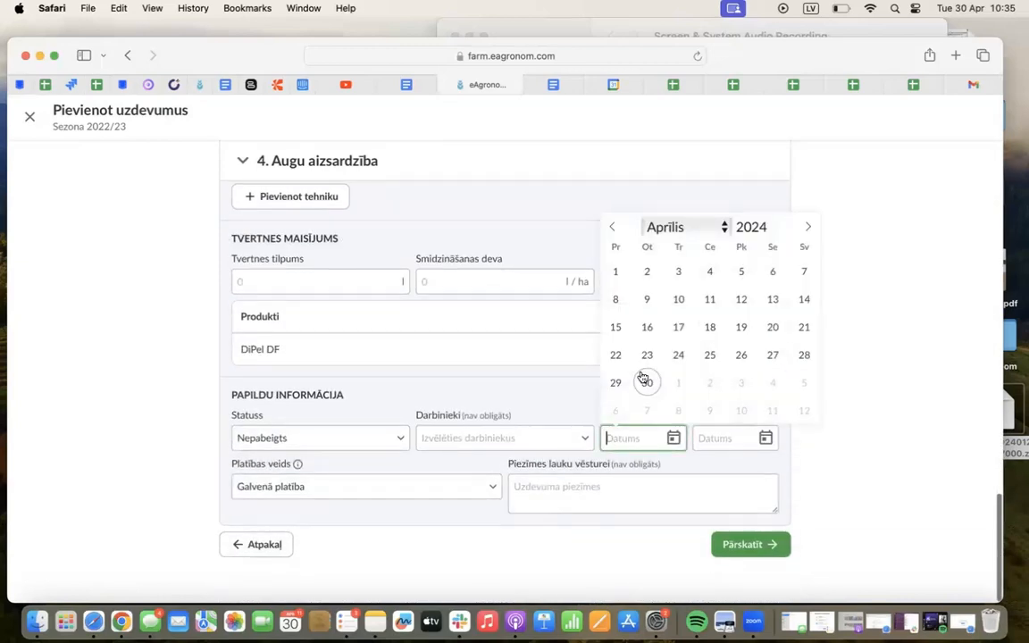
{"action": "left_click", "coordinate": [644, 354]}
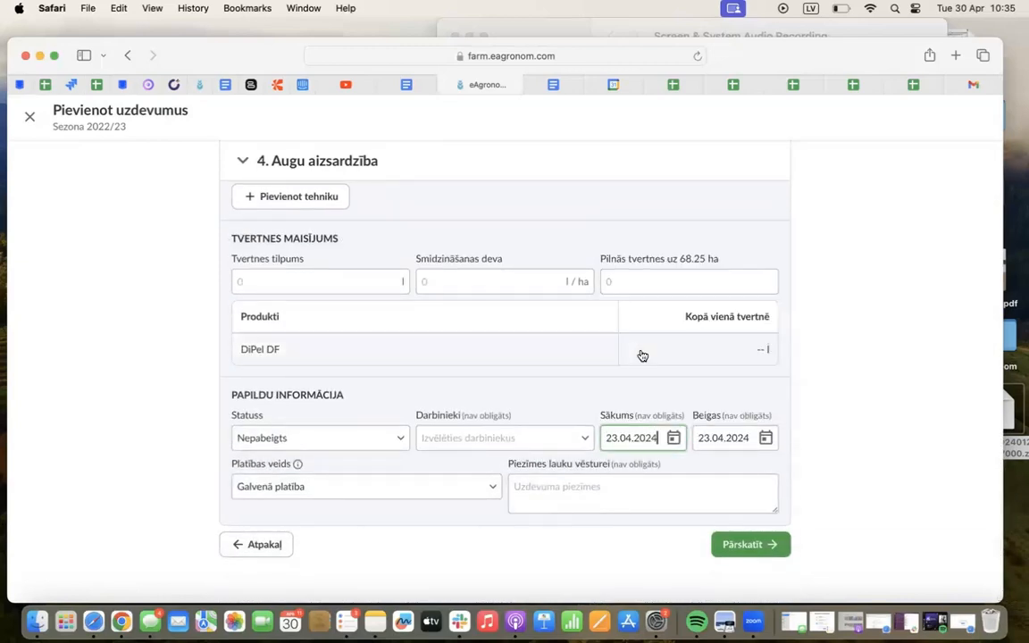
{"action": "left_click", "coordinate": [676, 441]}
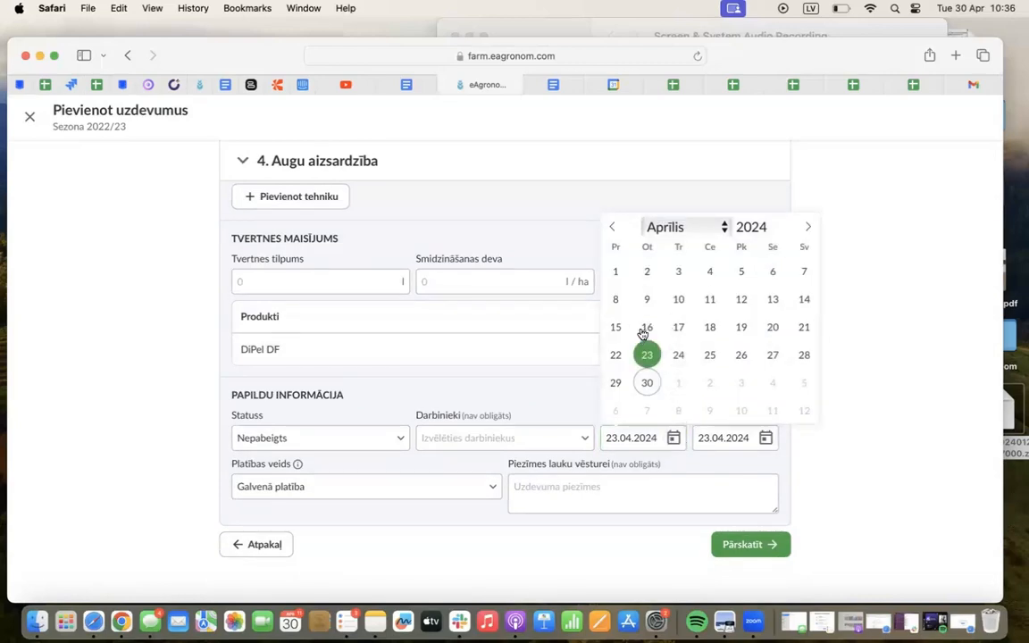
{"action": "left_click", "coordinate": [889, 325]}
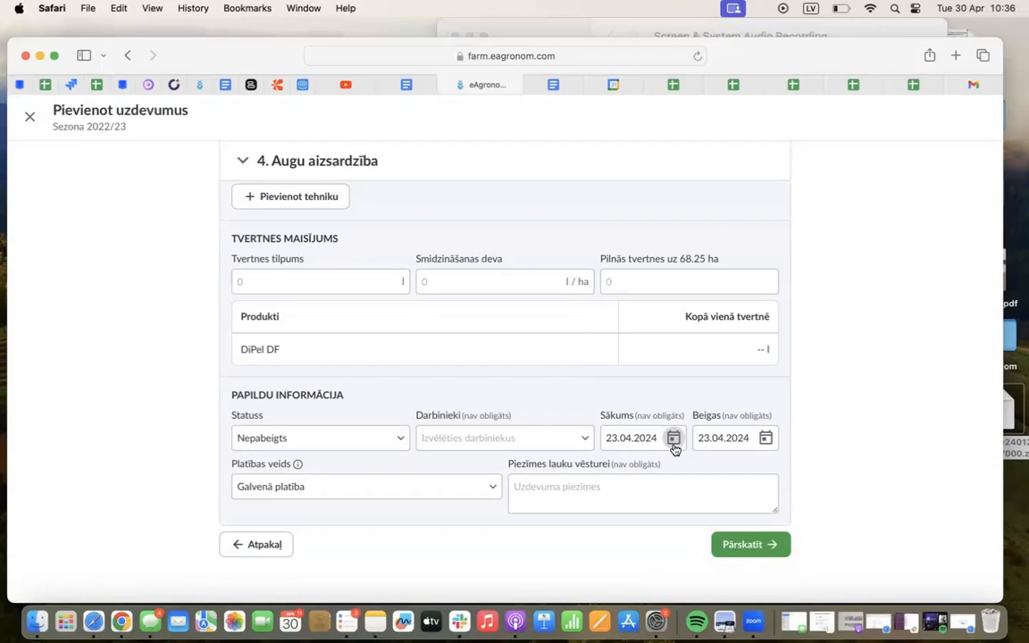
Set the DiPel DF dose to 3 l/ha and return to the end of the Augu aizsardzība task
{"action": "scroll", "coordinate": [767, 423], "scroll_direction": "up", "scroll_amount": 5}
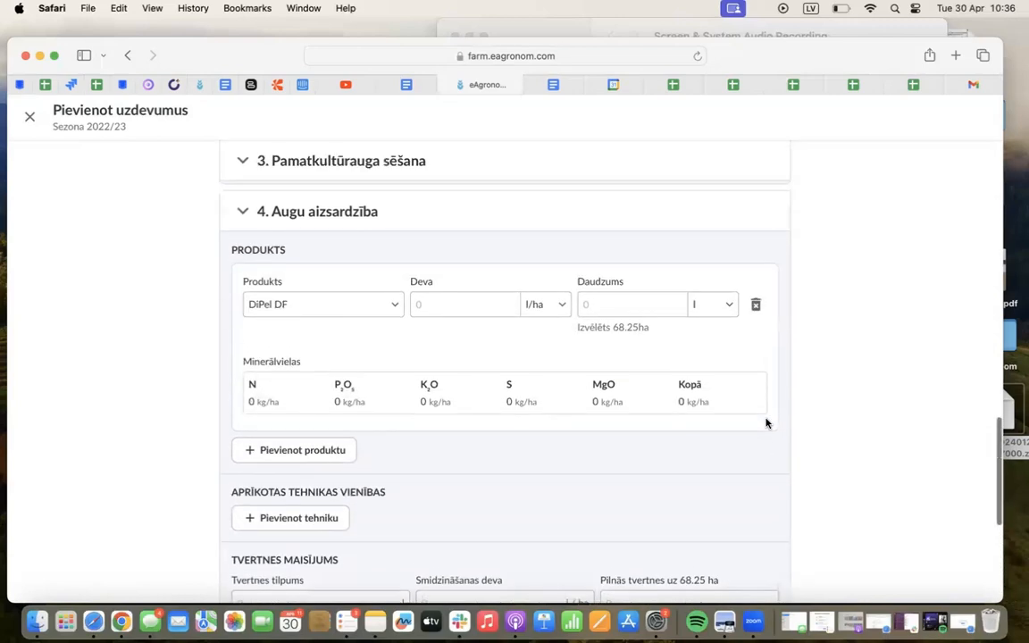
{"action": "left_click", "coordinate": [466, 323]}
{"action": "type", "text": "3"}
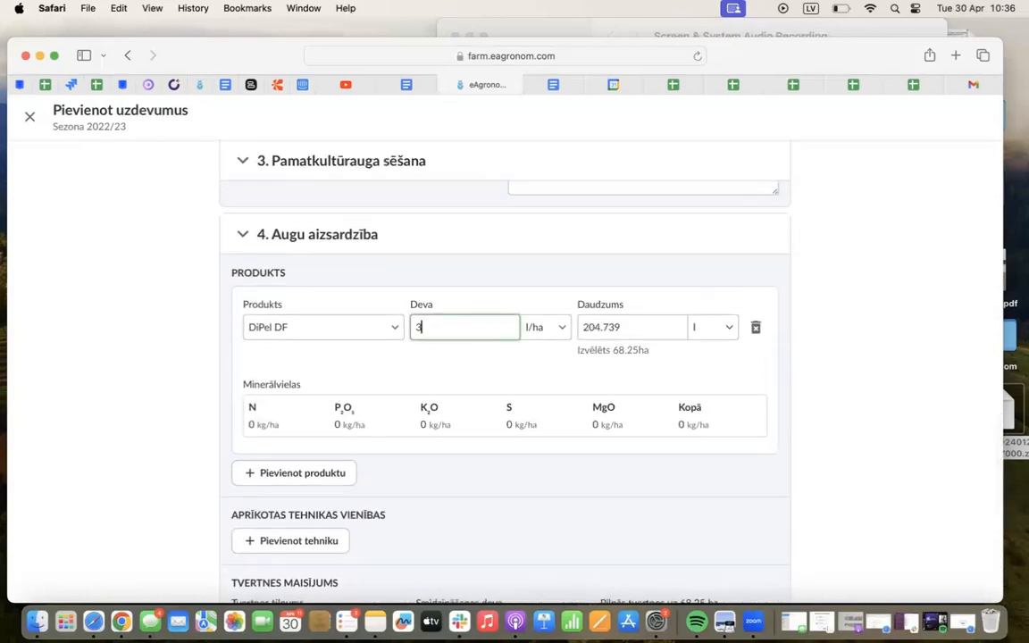
{"action": "scroll", "coordinate": [737, 486], "scroll_direction": "down", "scroll_amount": 2}
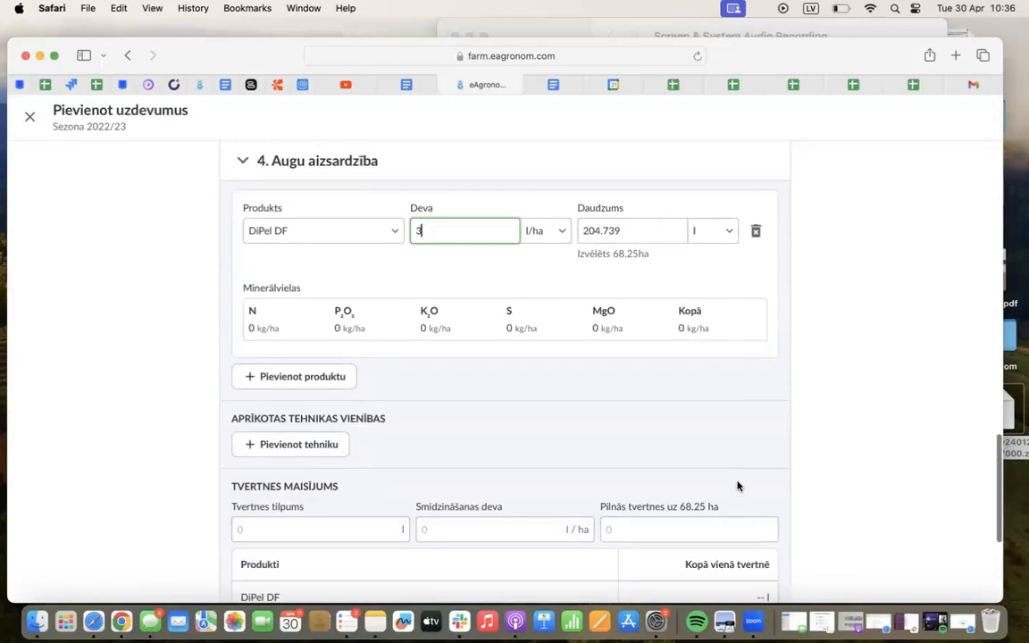
{"action": "scroll", "coordinate": [156, 464], "scroll_direction": "down", "scroll_amount": 3}
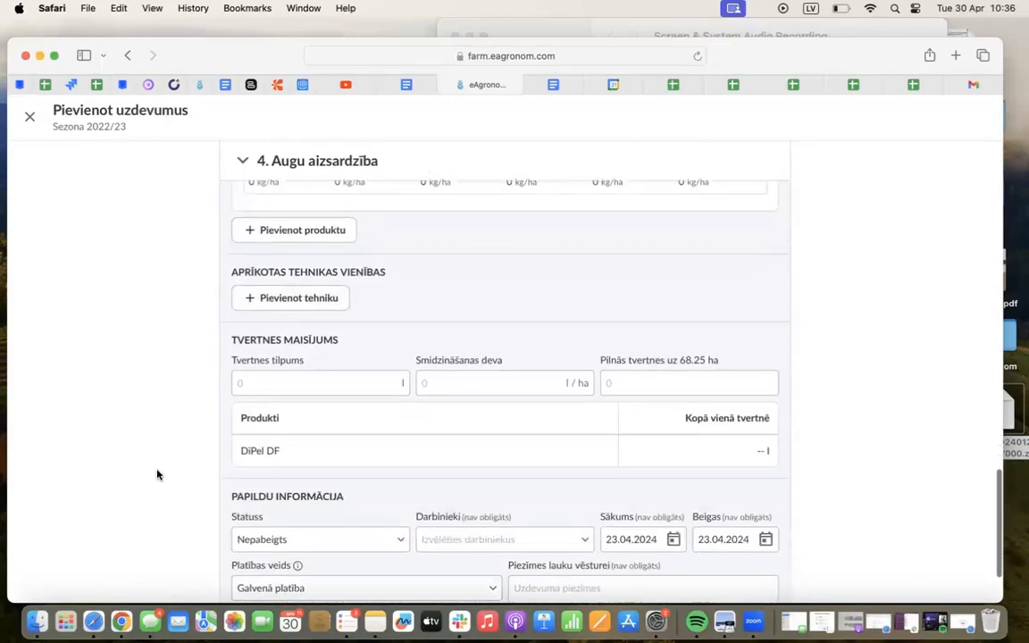
{"action": "scroll", "coordinate": [156, 474], "scroll_direction": "down", "scroll_amount": 1}
{"action": "scroll", "coordinate": [208, 495], "scroll_direction": "down", "scroll_amount": 2}
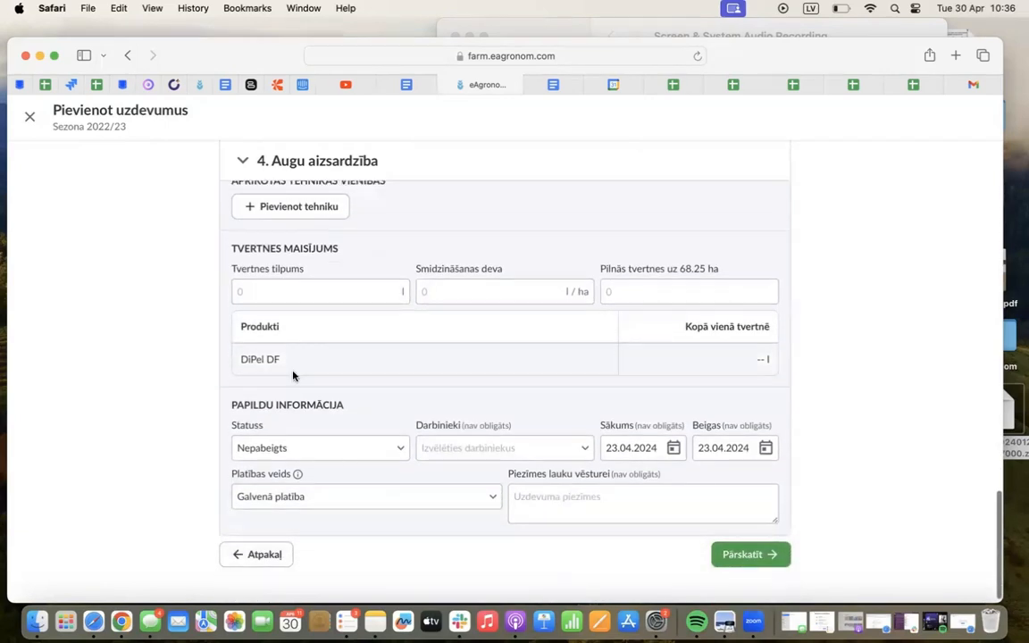
Set the Augu aizsardzība task's status to Pabeigts, assign the first listed worker, and review and confirm the new tasks
{"action": "left_click", "coordinate": [319, 438]}
{"action": "left_click", "coordinate": [286, 489]}
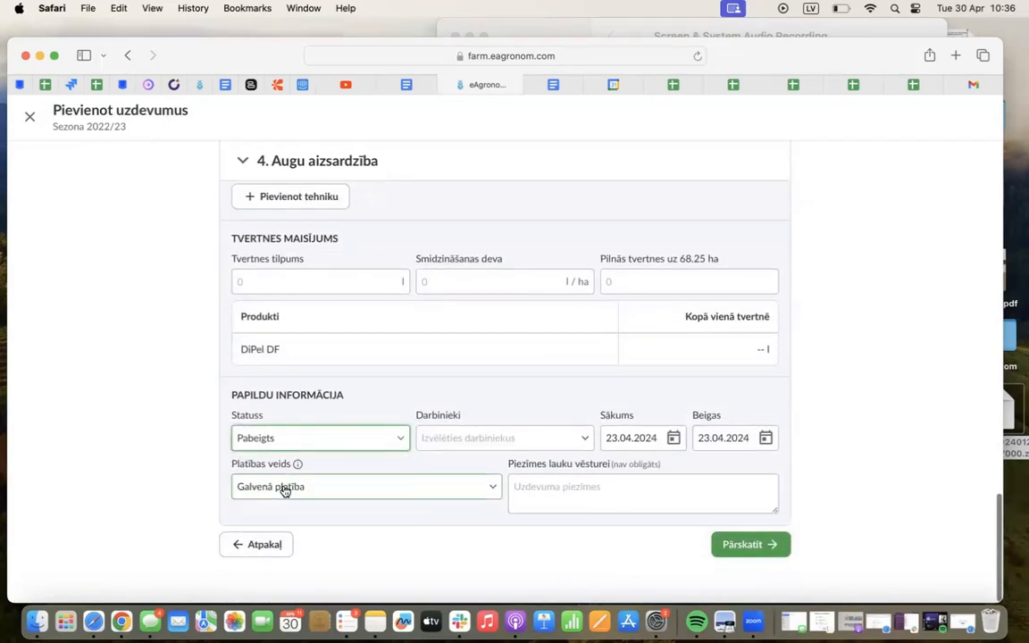
{"action": "left_click", "coordinate": [459, 437]}
{"action": "left_click", "coordinate": [450, 470]}
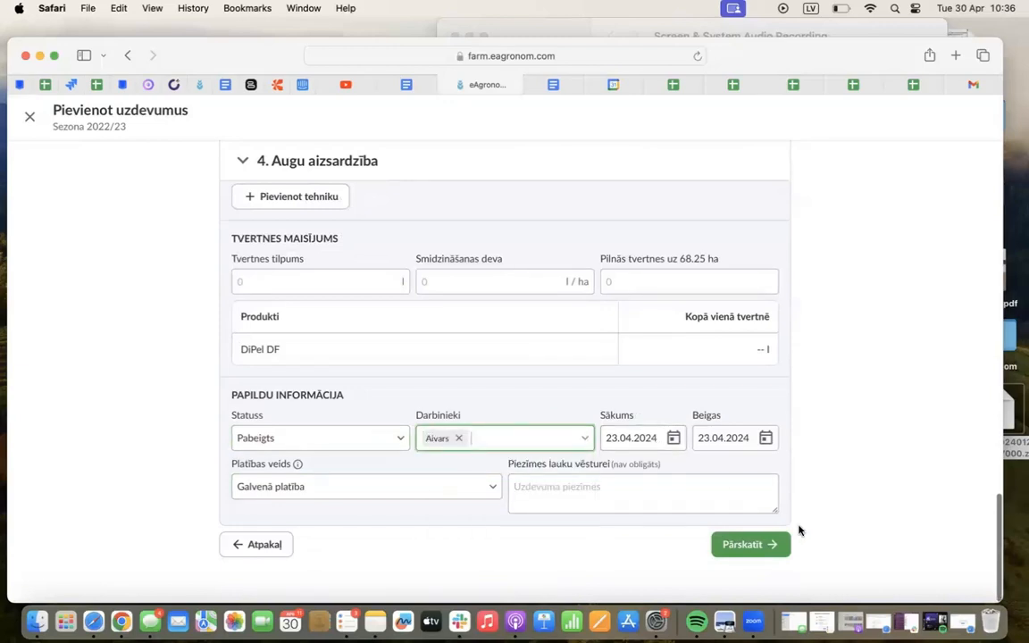
{"action": "left_click", "coordinate": [751, 552]}
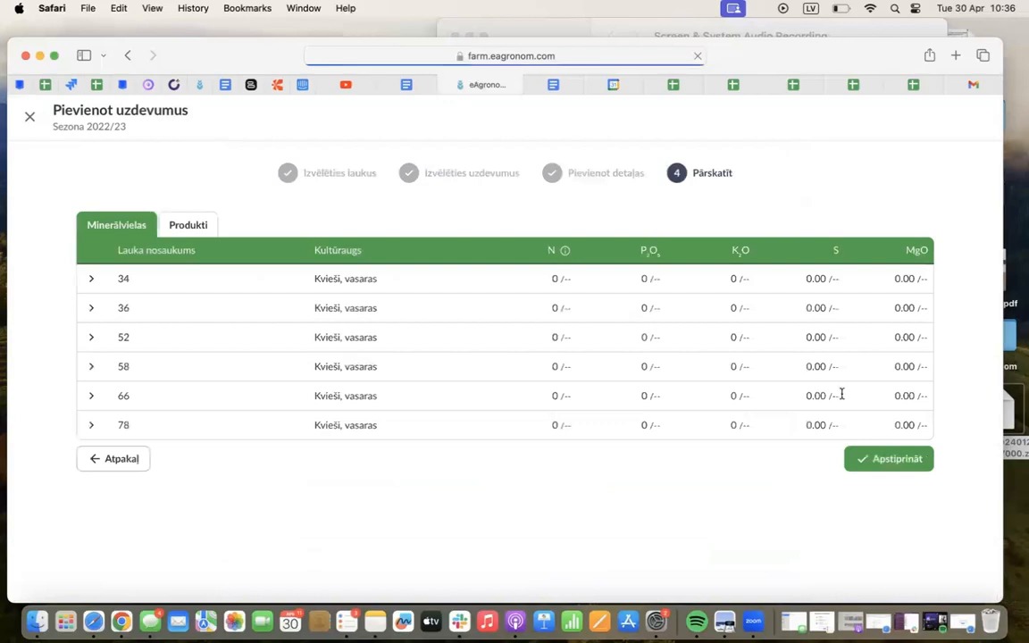
{"action": "left_click", "coordinate": [886, 461]}
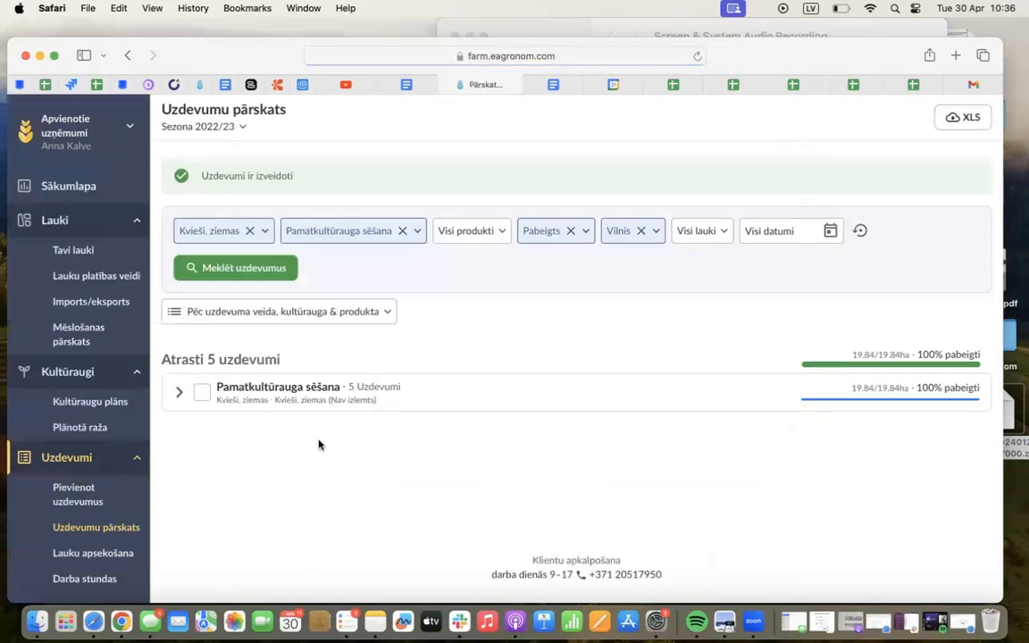
Clear the crop, task type, status and worker filters in Uzdevumu pārskats and search for all tasks
{"action": "left_click", "coordinate": [250, 232]}
{"action": "left_click", "coordinate": [387, 232]}
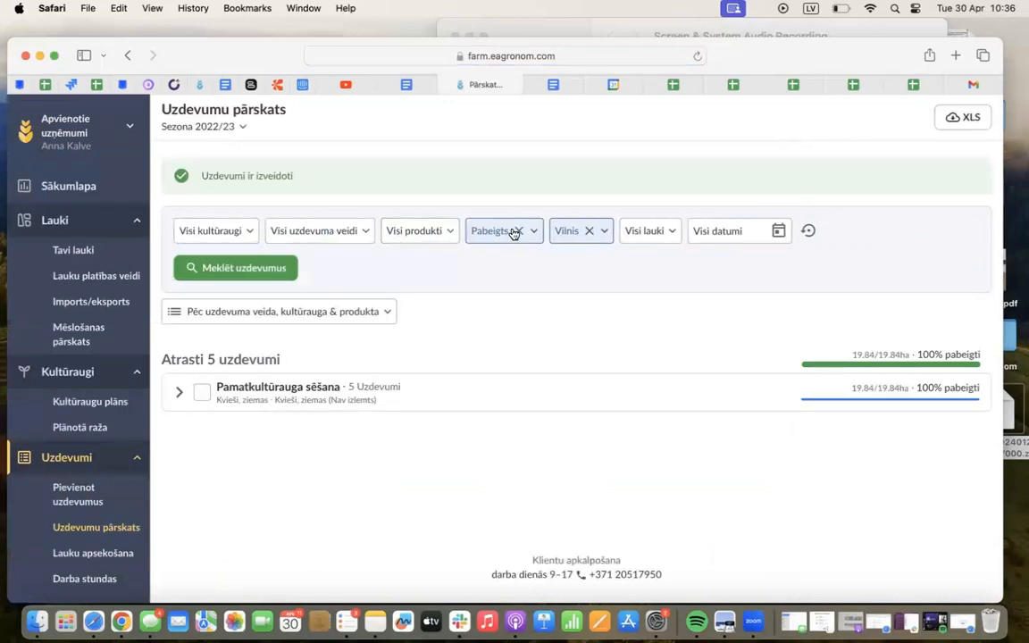
{"action": "left_click", "coordinate": [516, 230]}
{"action": "left_click", "coordinate": [672, 230]}
{"action": "left_click", "coordinate": [195, 279]}
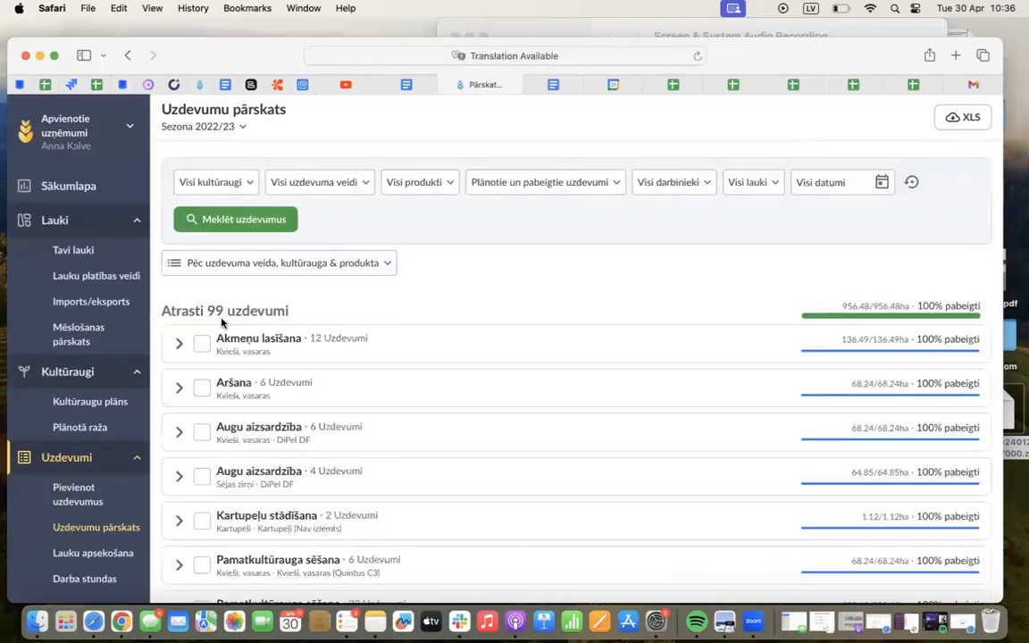
{"action": "double_click", "coordinate": [215, 311]}
{"action": "left_click", "coordinate": [329, 309]}
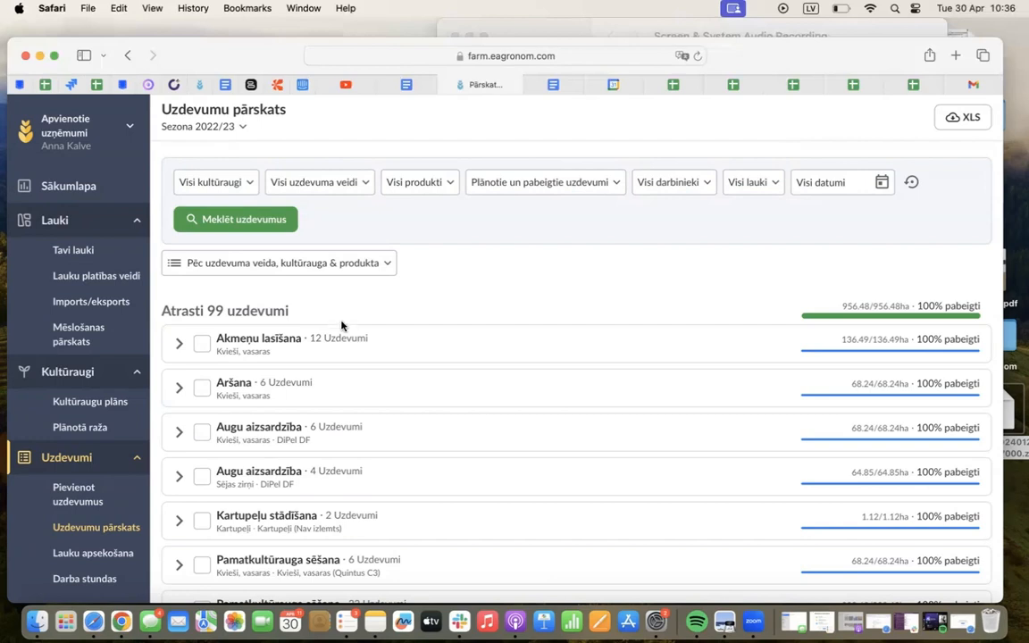
Open the Pamatlīdzekļi page in the settings and examine its Lauktehnika, Aprīkojums and Pamatlīdzekļi lists
{"action": "left_click", "coordinate": [101, 131]}
{"action": "left_click", "coordinate": [100, 131]}
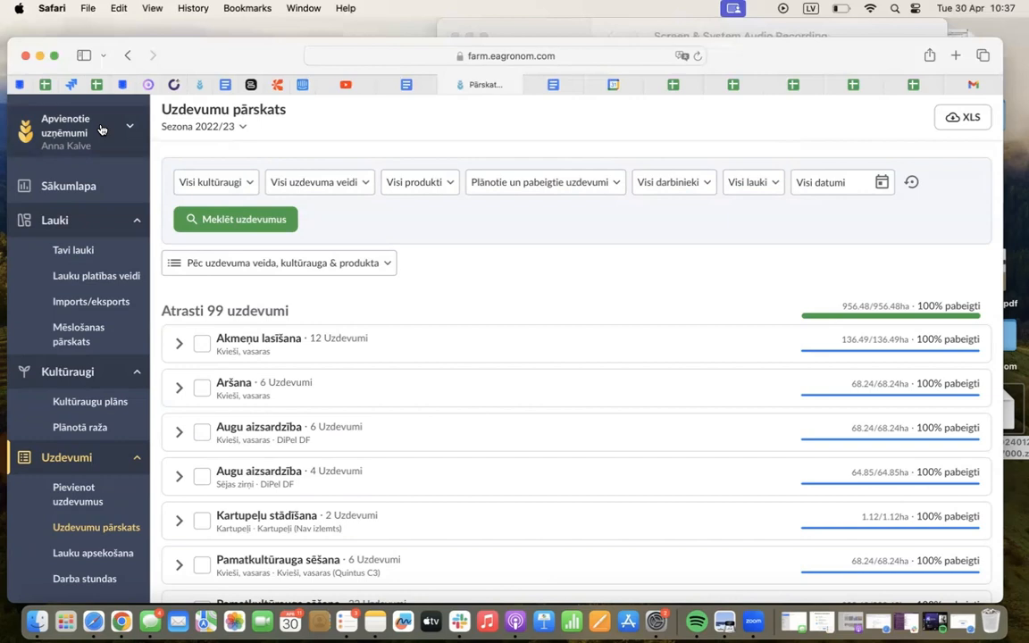
{"action": "left_click", "coordinate": [58, 121]}
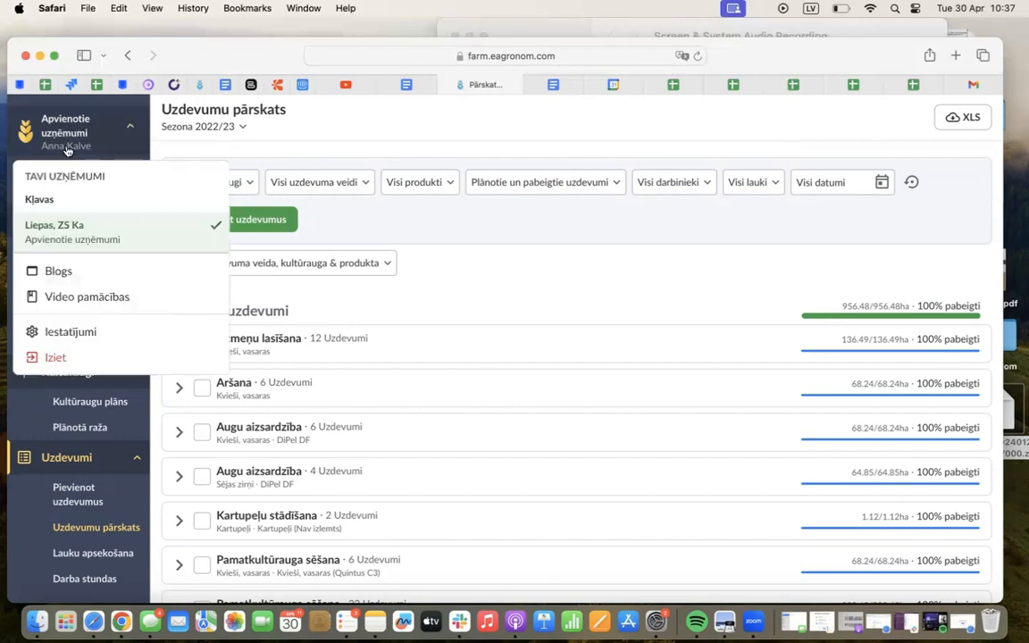
{"action": "left_click", "coordinate": [74, 330]}
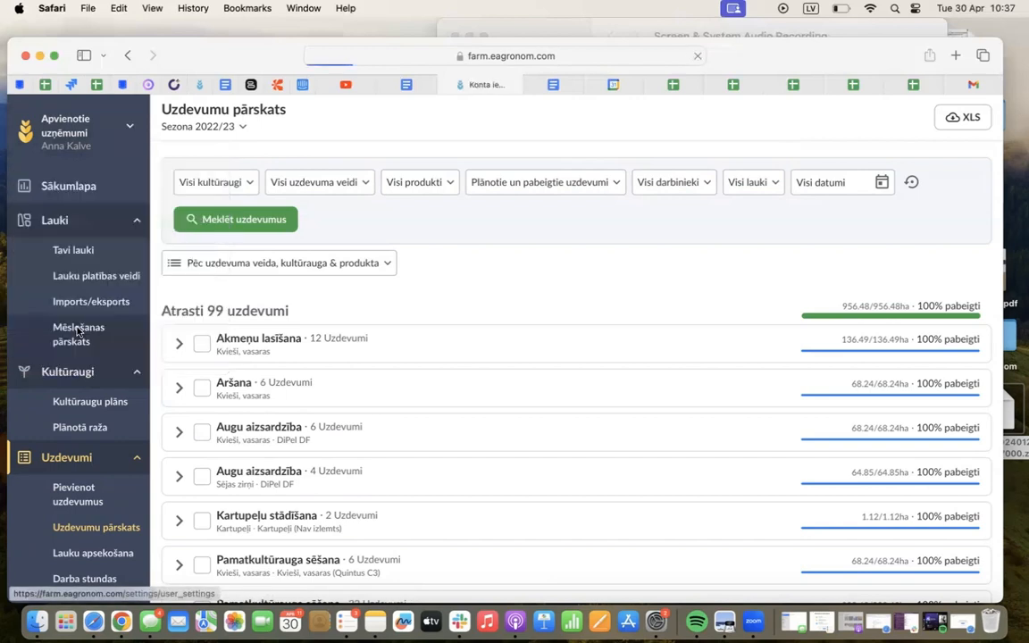
{"action": "left_click", "coordinate": [83, 339]}
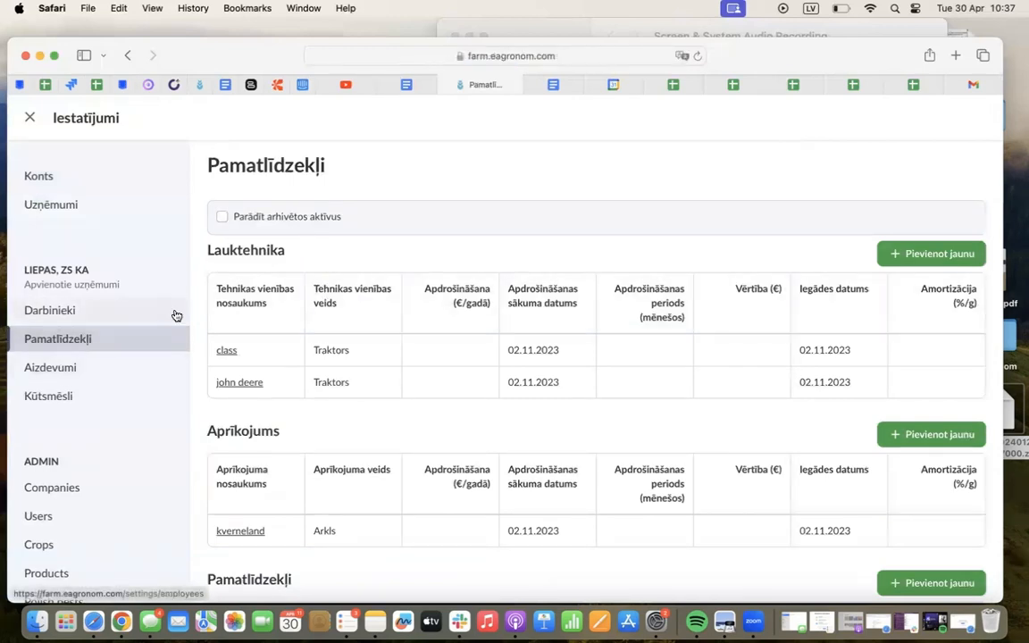
{"action": "scroll", "coordinate": [218, 345], "scroll_direction": "down", "scroll_amount": 3}
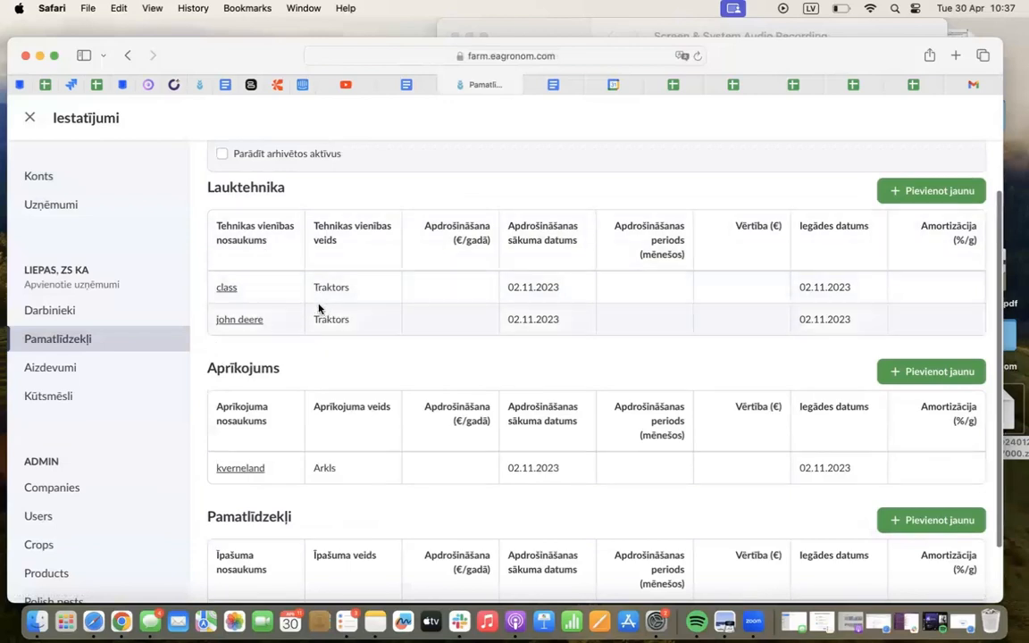
{"action": "scroll", "coordinate": [321, 357], "scroll_direction": "down", "scroll_amount": 3}
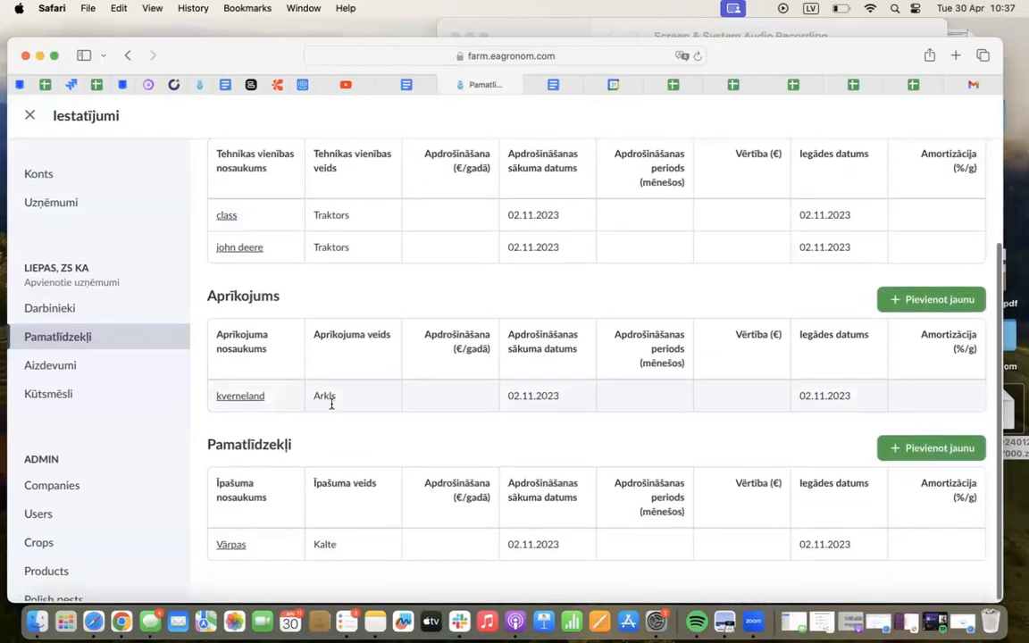
{"action": "scroll", "coordinate": [324, 557], "scroll_direction": "up", "scroll_amount": 5}
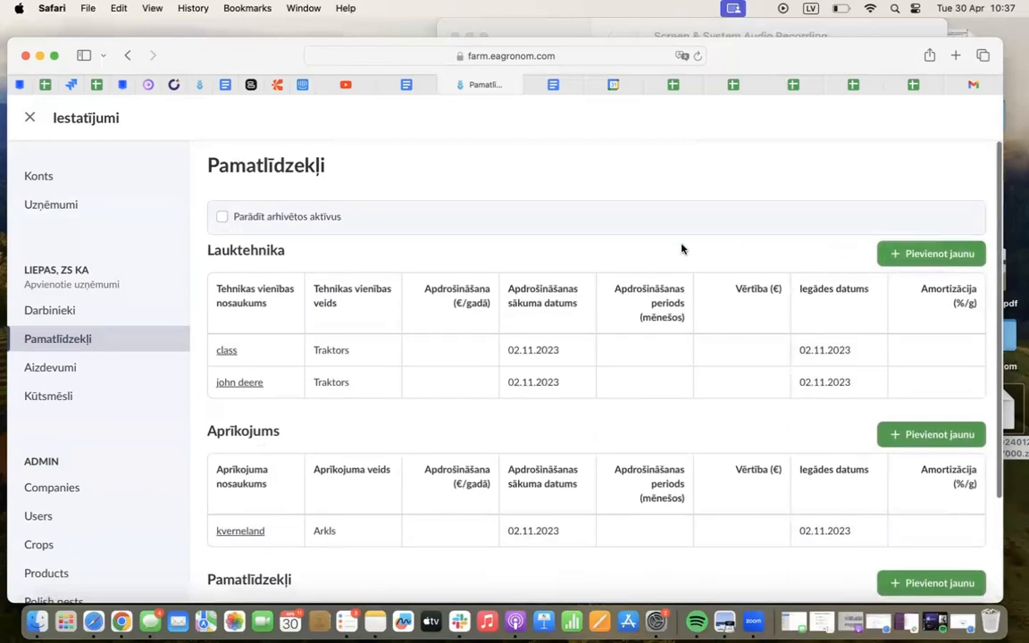
{"action": "left_click_drag", "start_coordinate": [290, 253], "coordinate": [208, 250]}
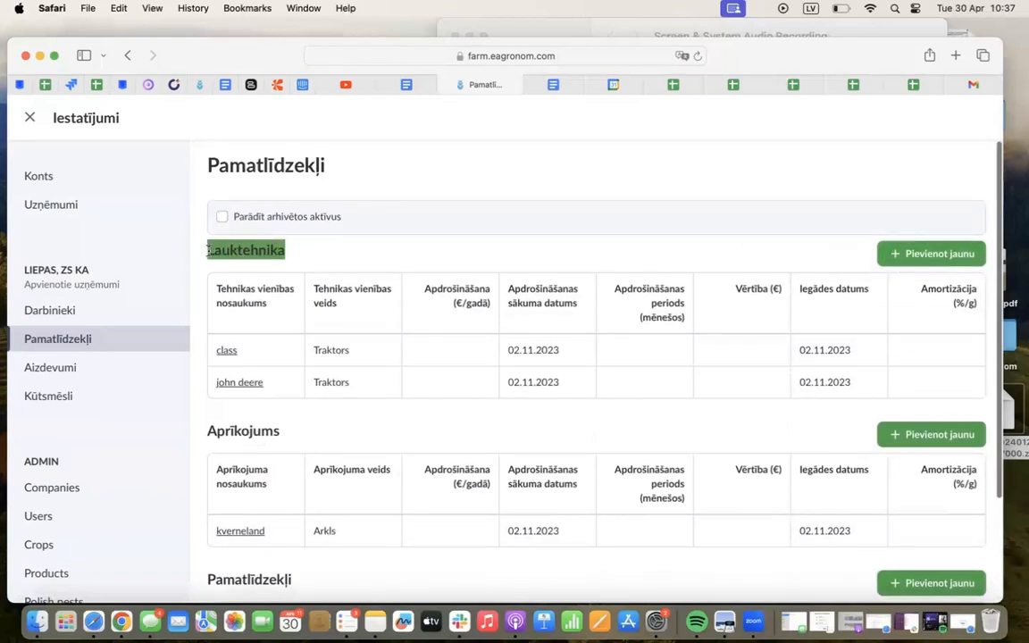
Start a new Lauktehnika unit and set its type to Traktors, leaving the optional insurance fields unfilled
{"action": "left_click", "coordinate": [960, 254]}
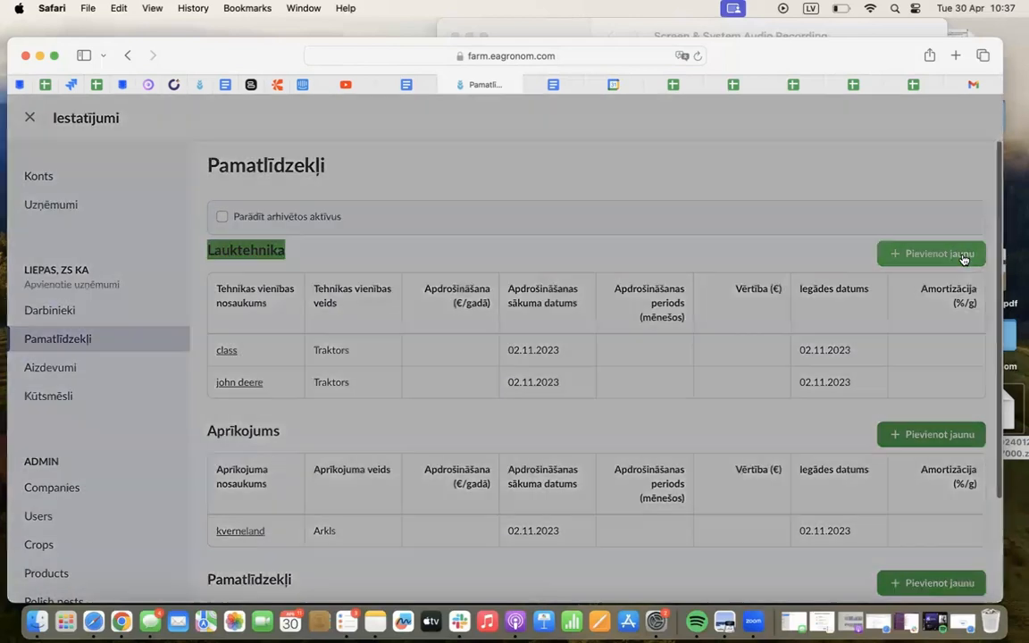
{"action": "left_click", "coordinate": [542, 159]}
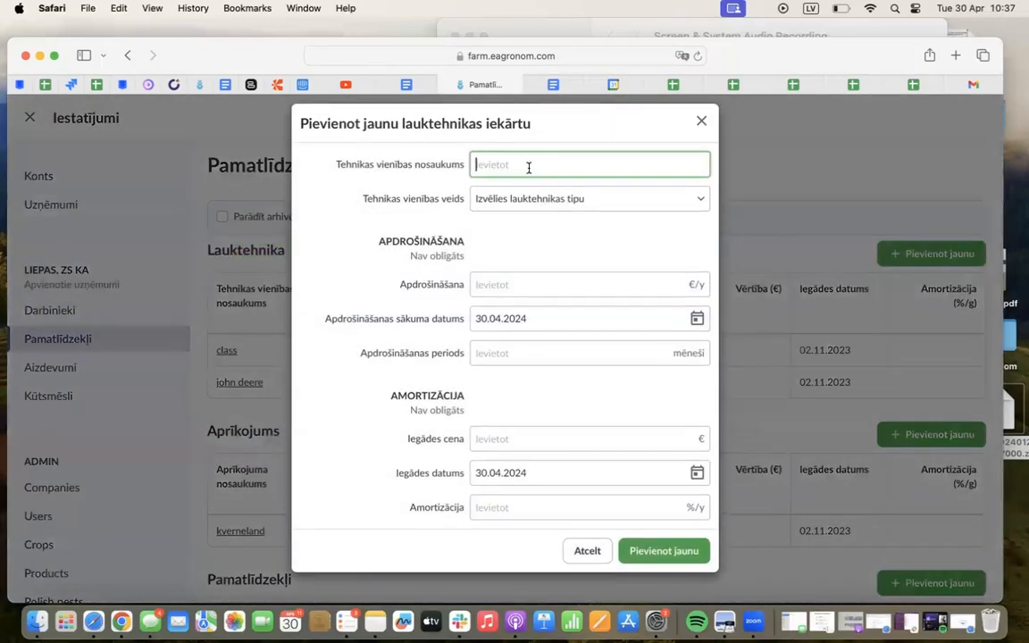
{"action": "left_click", "coordinate": [531, 199]}
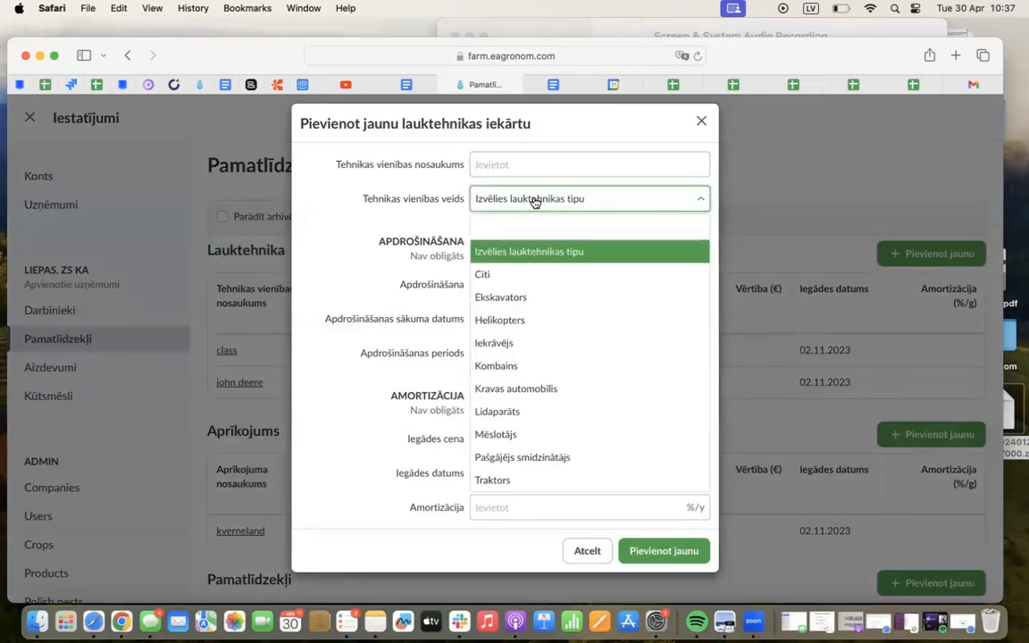
{"action": "type", "text": "tra"}
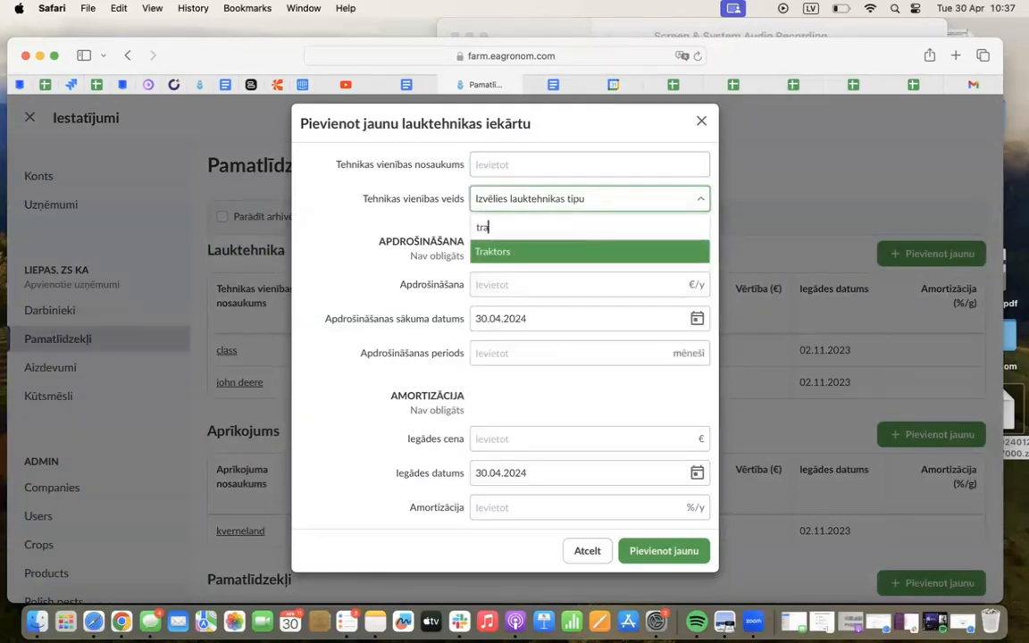
{"action": "left_click", "coordinate": [527, 251]}
{"action": "left_click_drag", "start_coordinate": [465, 241], "coordinate": [374, 246]}
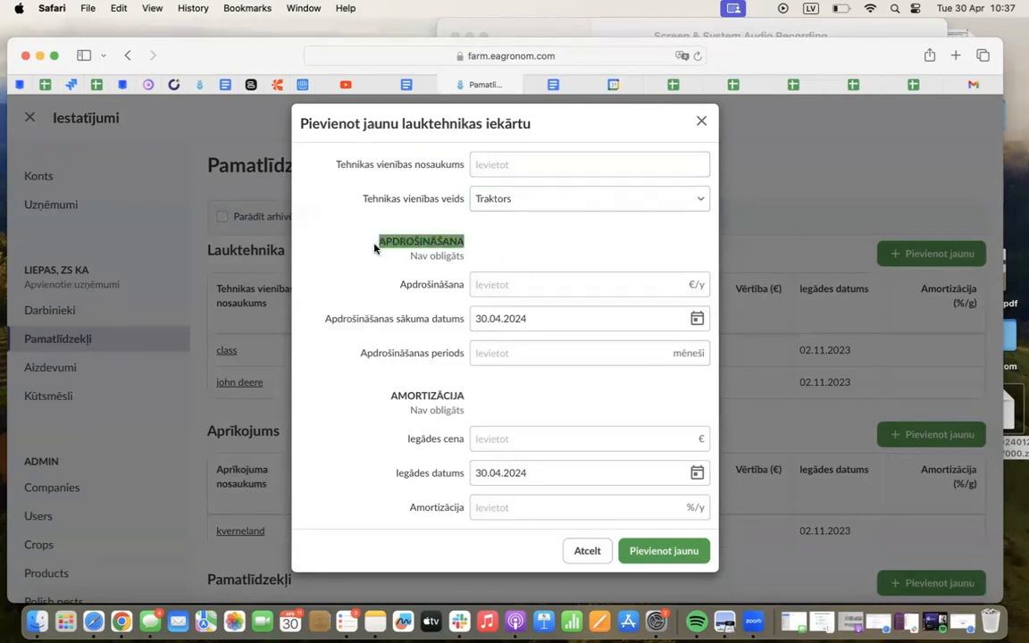
{"action": "left_click", "coordinate": [459, 243]}
Name the new tractor asd and add it to the Lauktehnika list
{"action": "left_click", "coordinate": [501, 165]}
{"action": "left_click", "coordinate": [663, 553]}
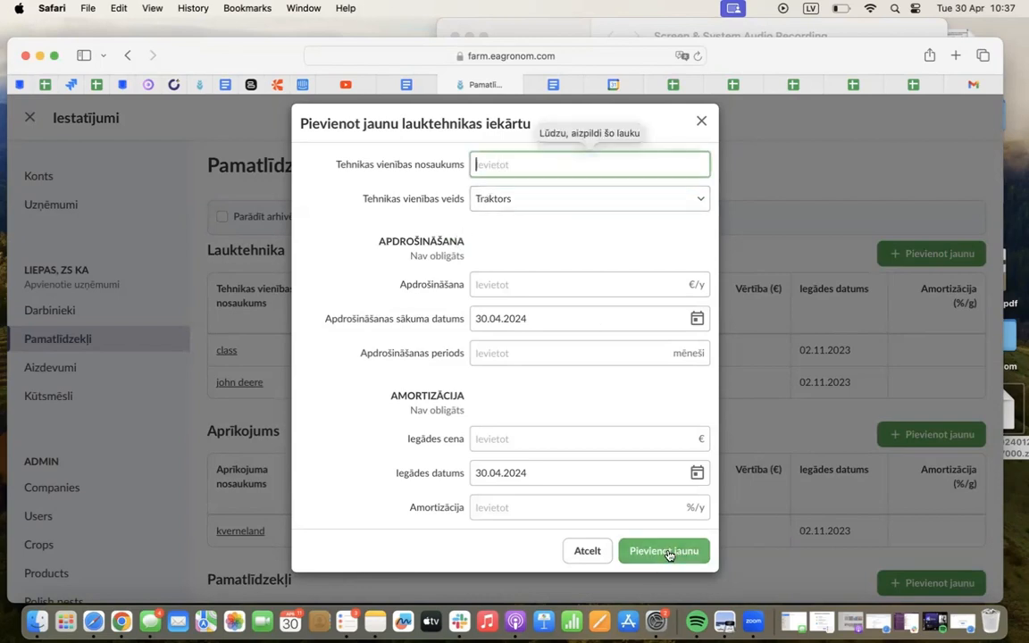
{"action": "type", "text": "asd"}
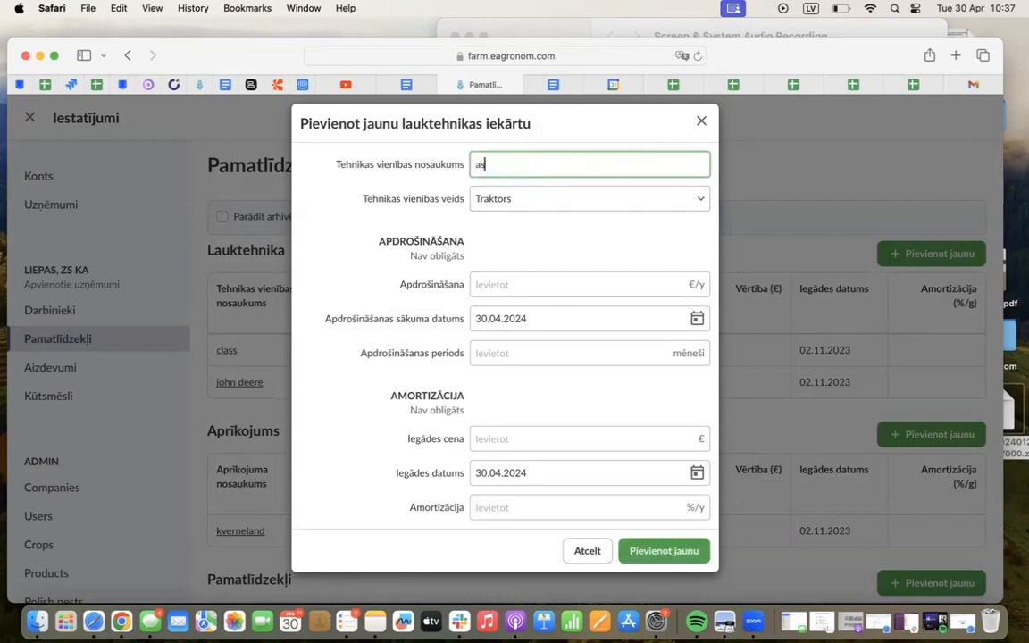
{"action": "left_click", "coordinate": [633, 552]}
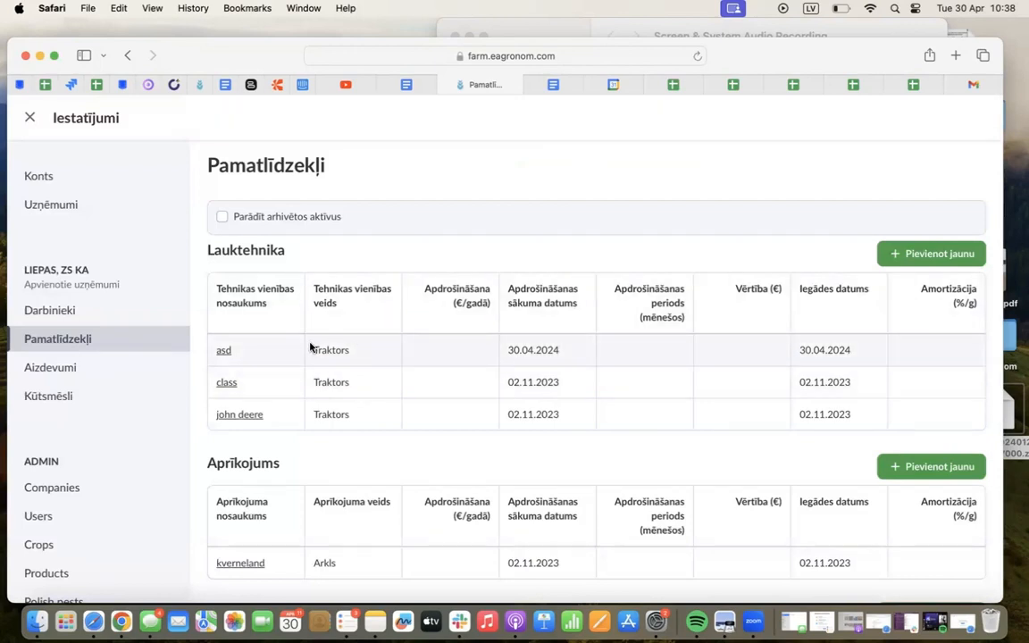
Open the Darbinieki settings and add a new employee with a full name, leaving Aktīvs konts off
{"action": "scroll", "coordinate": [309, 346], "scroll_direction": "down", "scroll_amount": 3}
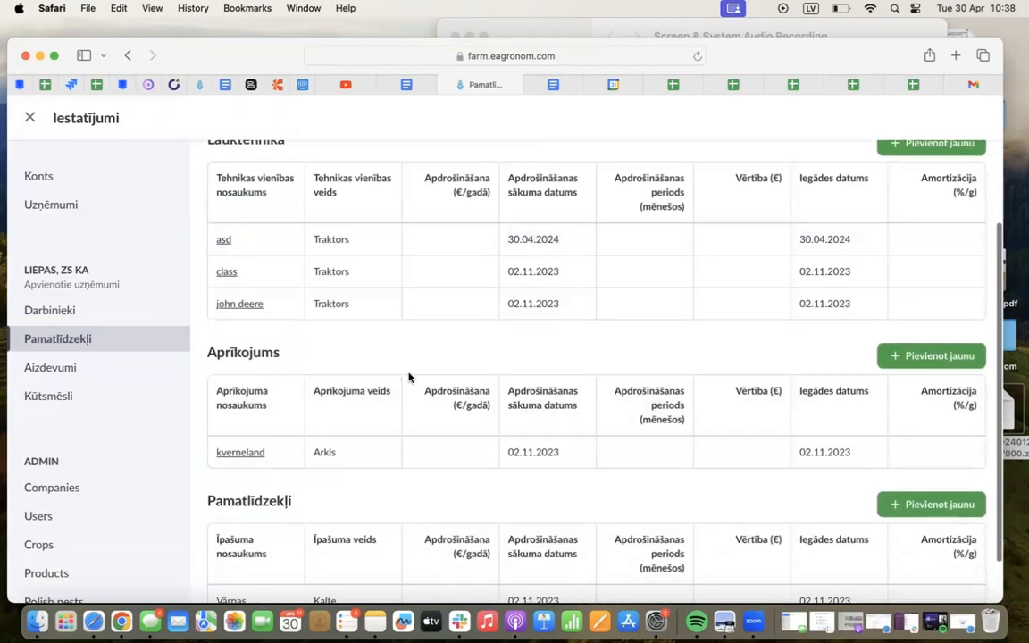
{"action": "scroll", "coordinate": [409, 374], "scroll_direction": "down", "scroll_amount": 2}
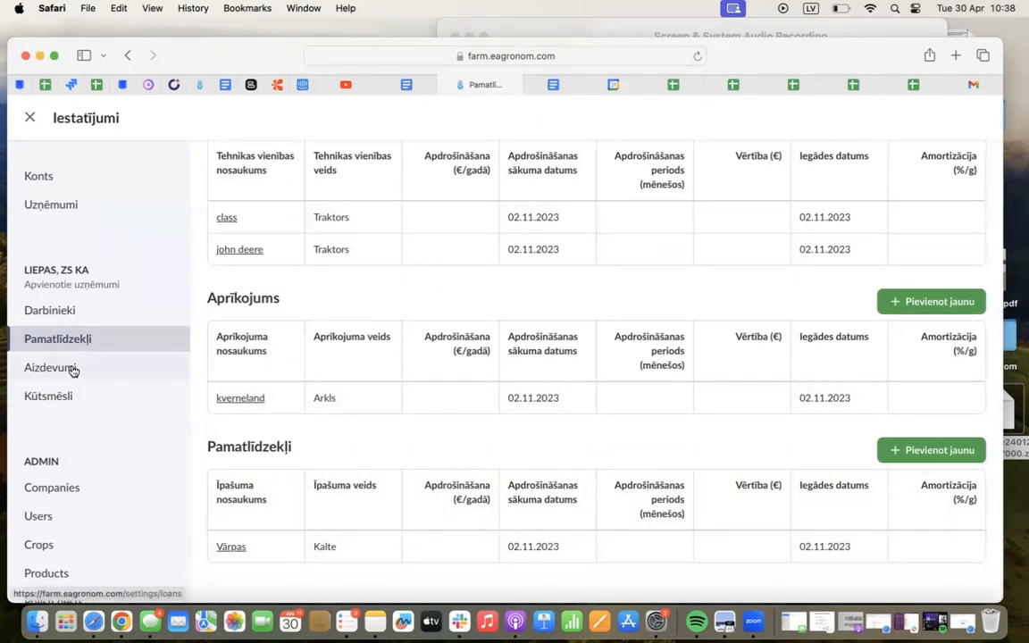
{"action": "left_click", "coordinate": [105, 312]}
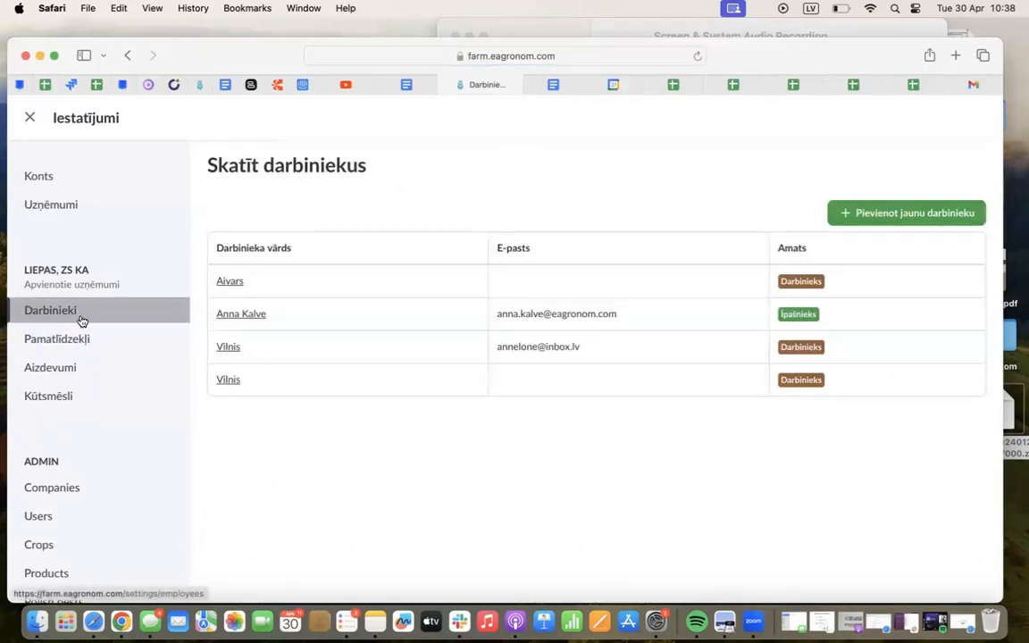
{"action": "left_click", "coordinate": [863, 215]}
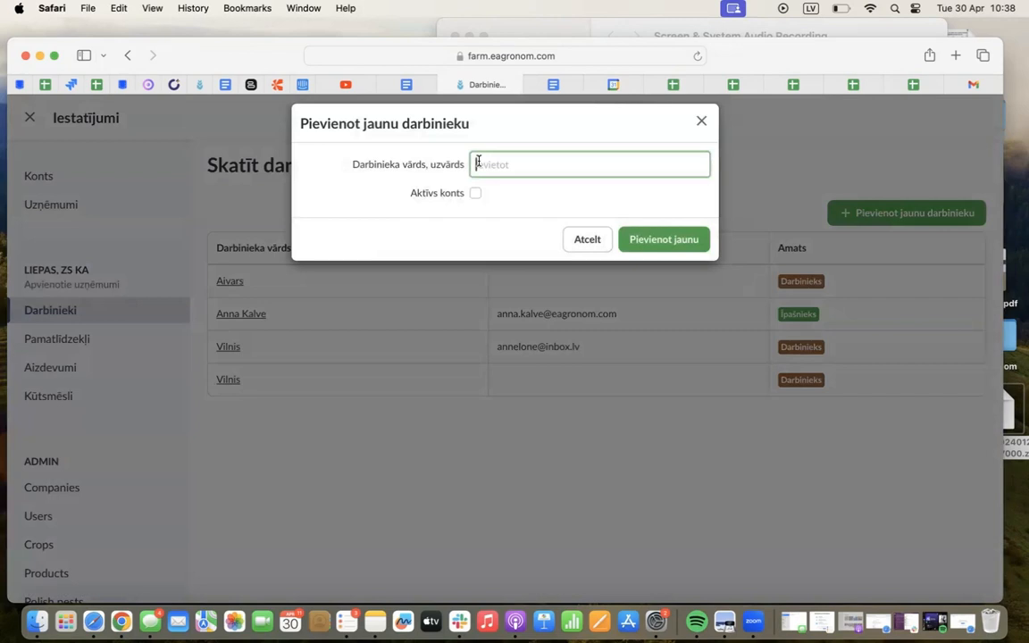
{"action": "type", "text": "Jānis"}
{"action": "left_click", "coordinate": [516, 195]}
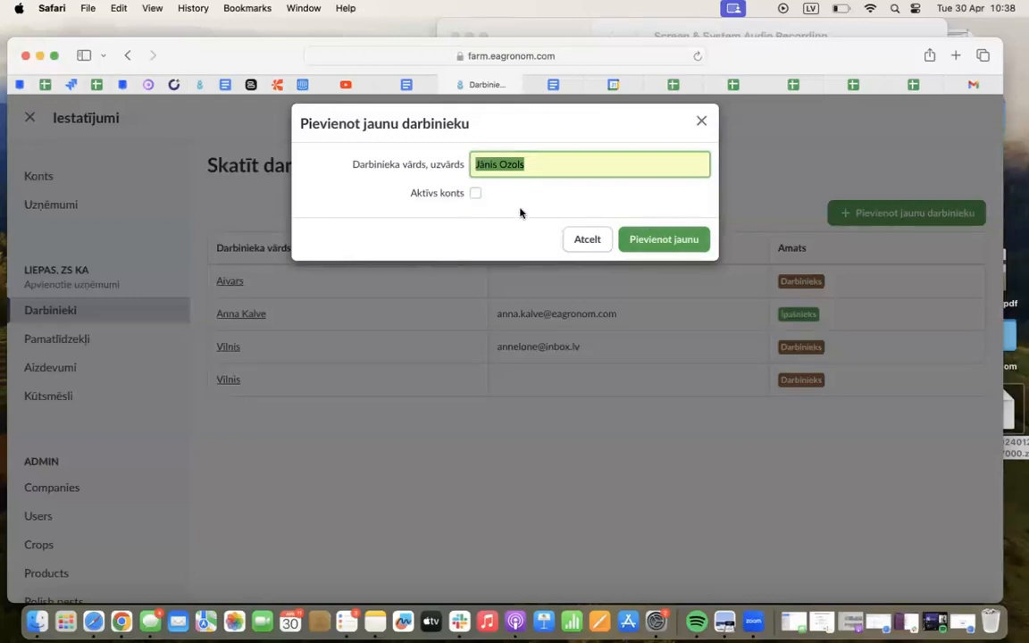
{"action": "left_click", "coordinate": [667, 242]}
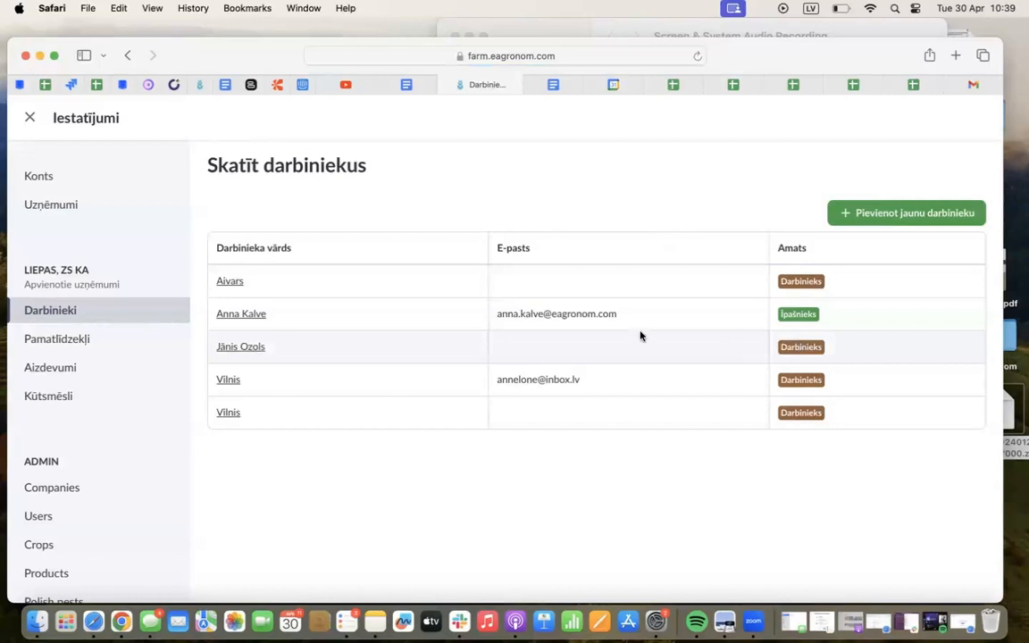
Try the new employee form with a name and Aktīvs konts enabled, check the Amats role options, and cancel
{"action": "left_click", "coordinate": [899, 213]}
{"action": "left_click", "coordinate": [482, 159]}
{"action": "type", "text": "Jānis 2"}
{"action": "left_click", "coordinate": [475, 193]}
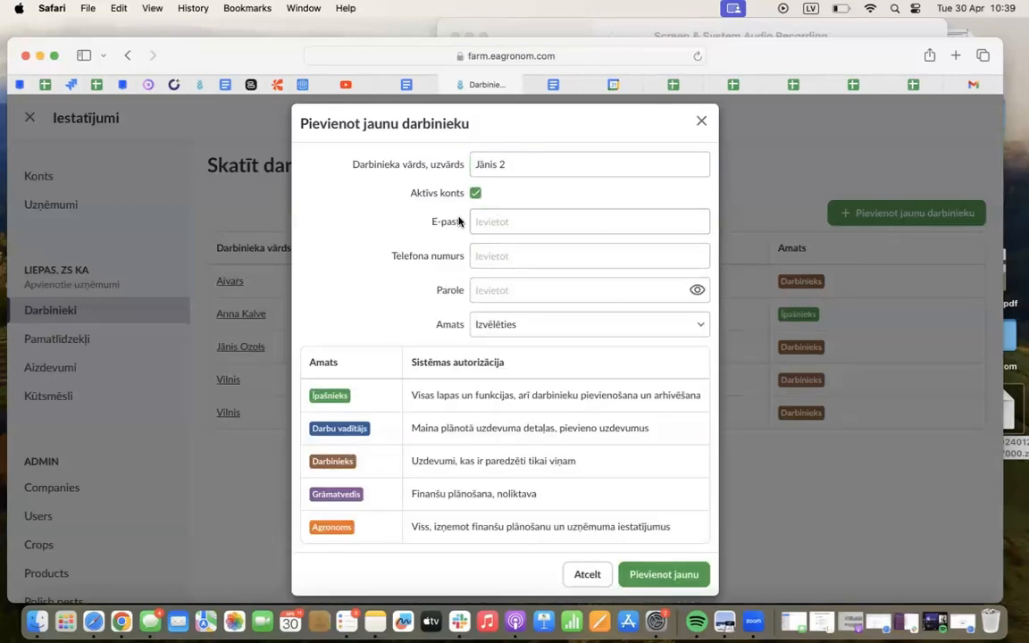
{"action": "left_click", "coordinate": [491, 322]}
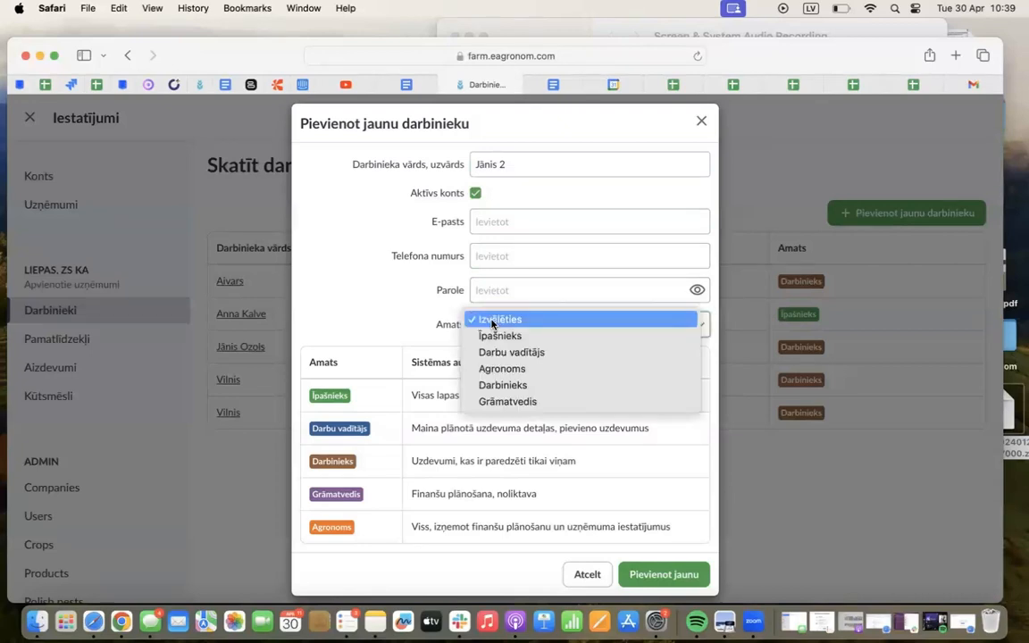
{"action": "left_click", "coordinate": [428, 339]}
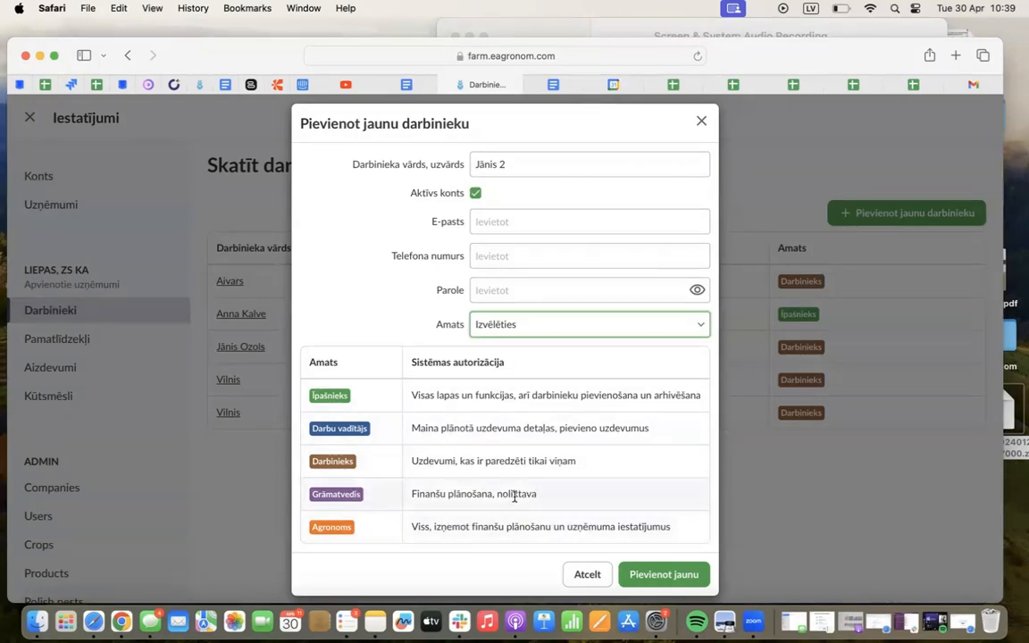
{"action": "left_click", "coordinate": [589, 576]}
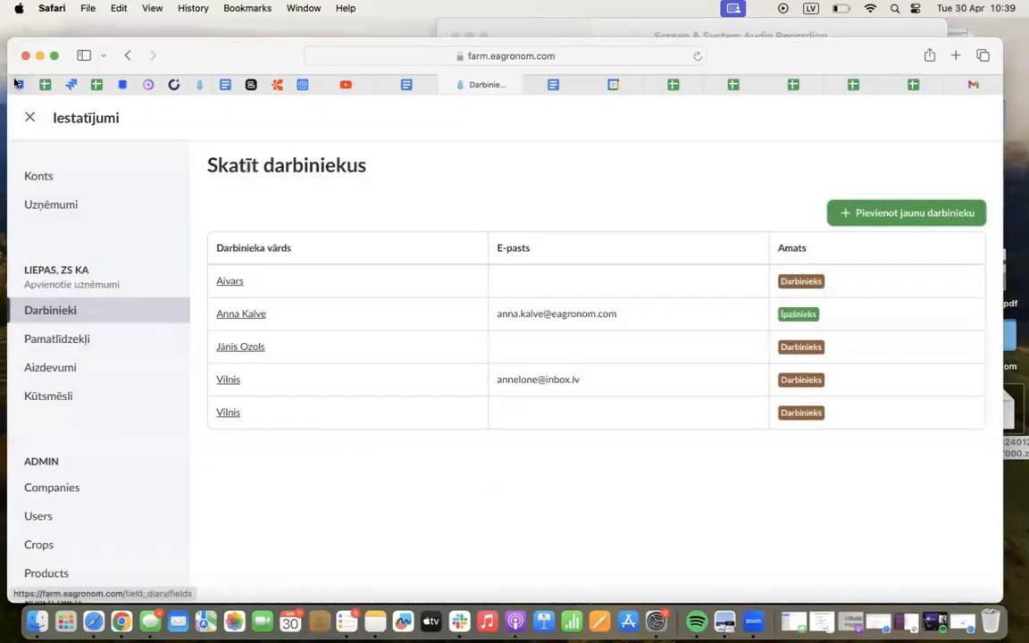
Leave the settings, open the Lauku apsekošana overview and reload it to refresh the scouting records
{"action": "left_click", "coordinate": [29, 117]}
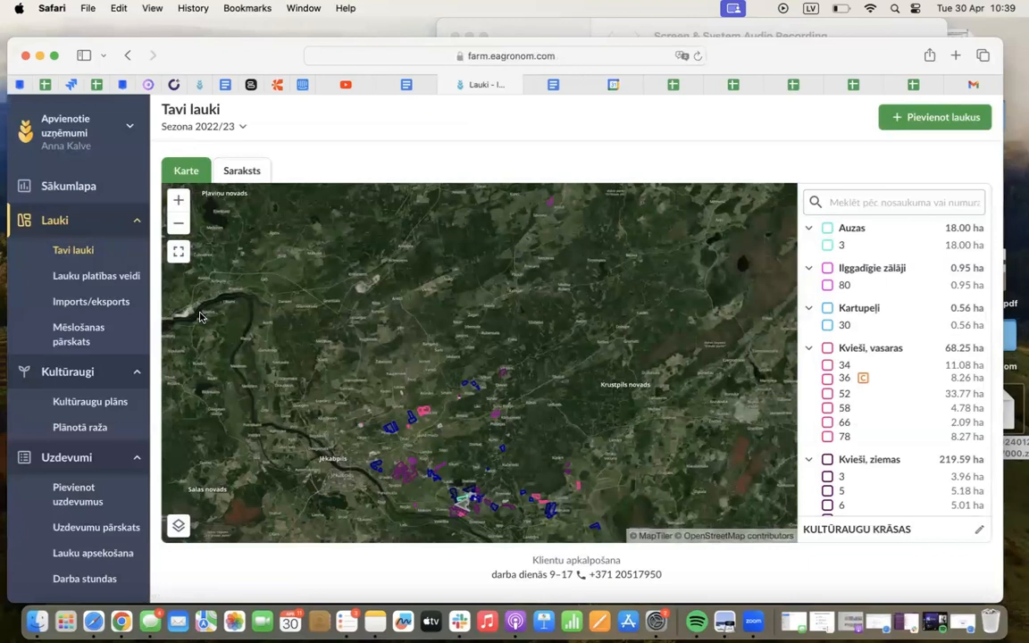
{"action": "scroll", "coordinate": [93, 478], "scroll_direction": "down", "scroll_amount": 3}
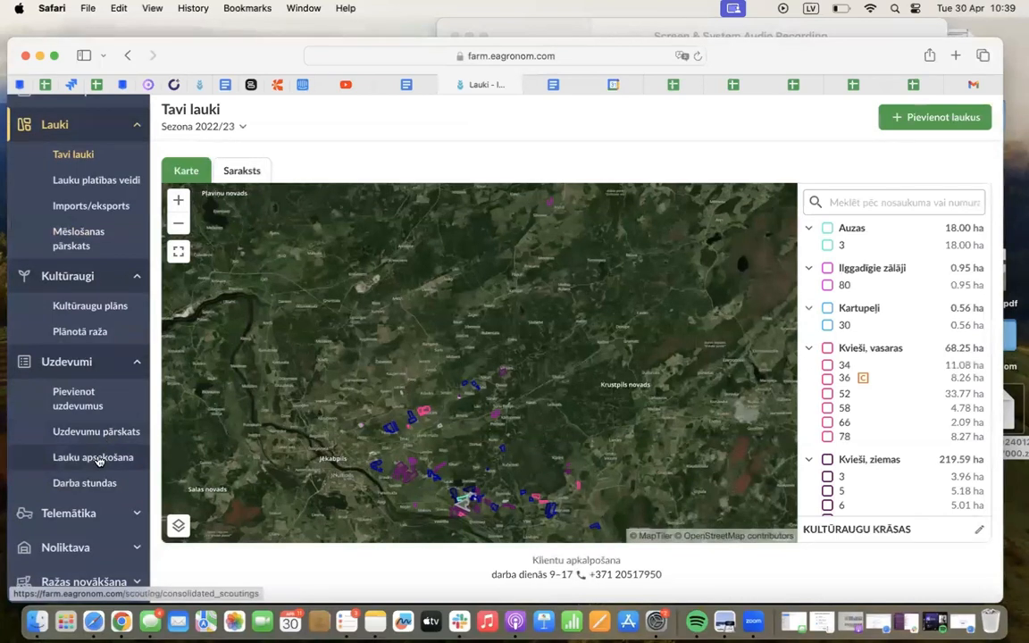
{"action": "left_click", "coordinate": [98, 458]}
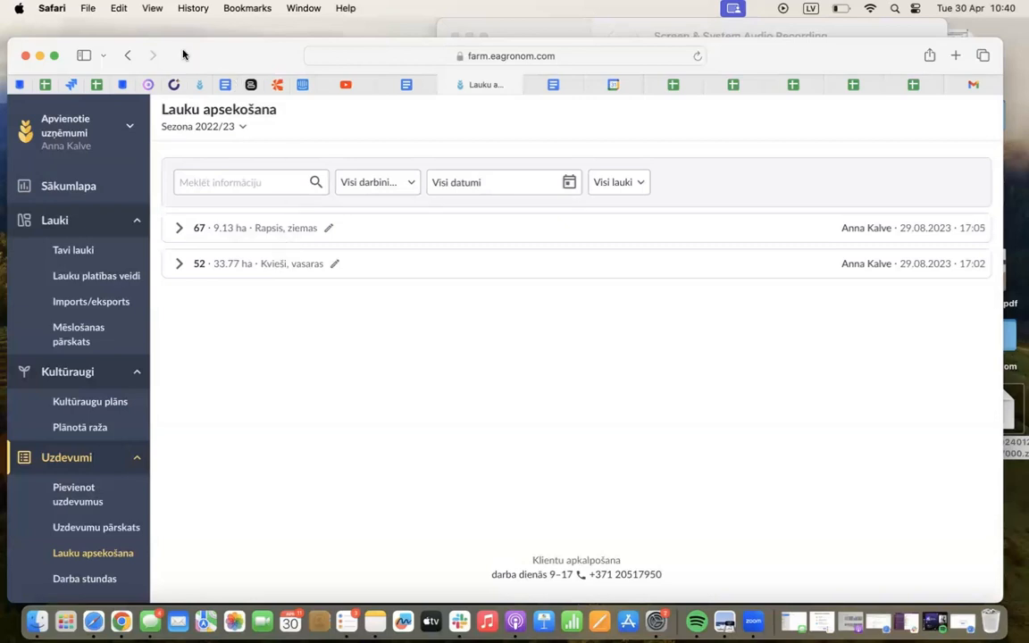
{"action": "left_click", "coordinate": [697, 56]}
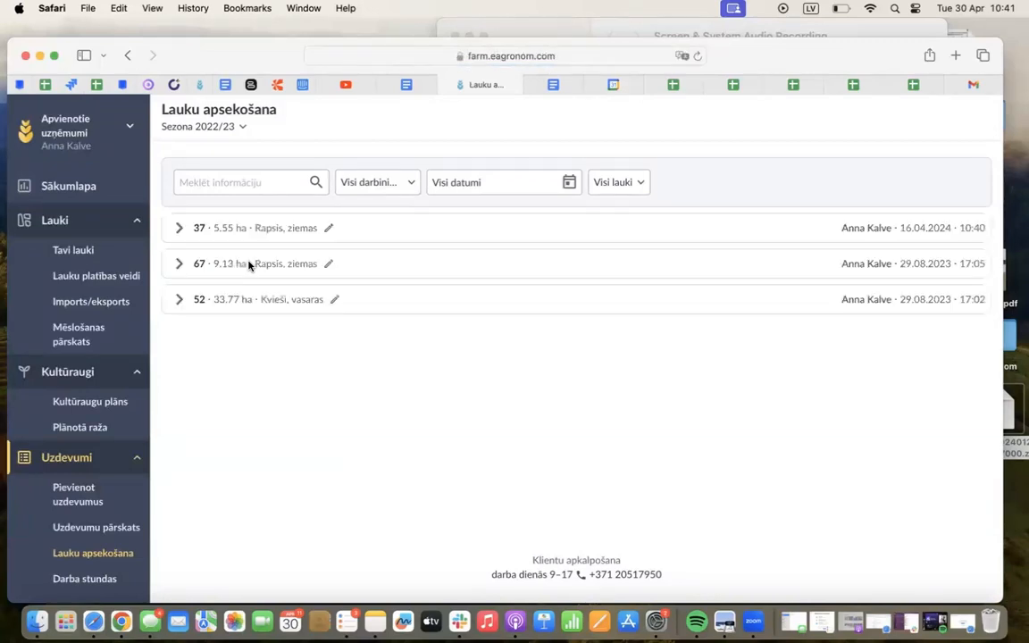
Expand the scouting record of field 37, examine its map location, photo and note, and collapse it again
{"action": "left_click", "coordinate": [223, 230]}
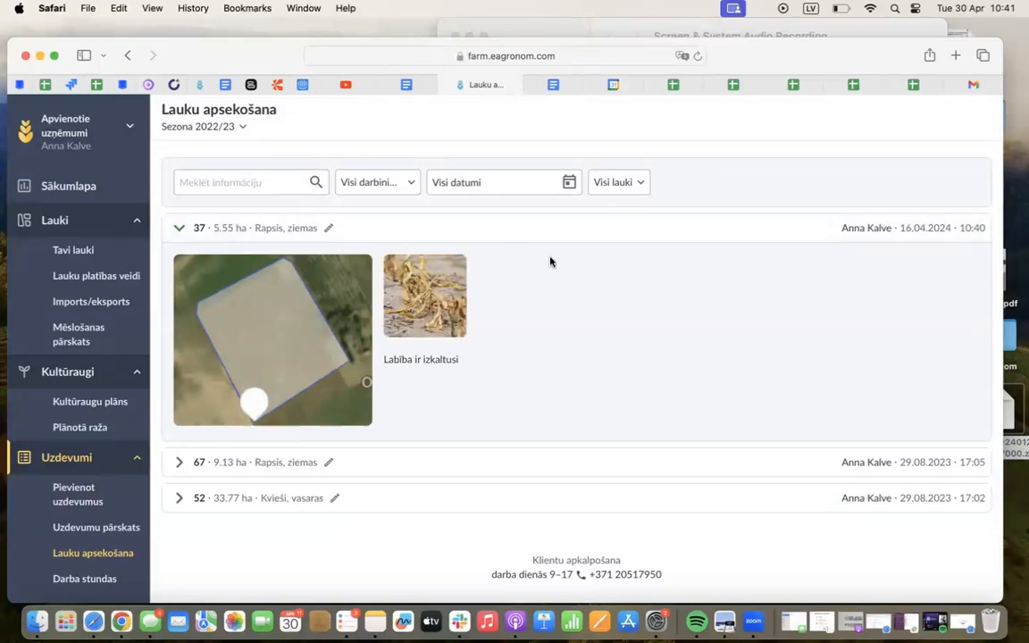
{"action": "left_click_drag", "start_coordinate": [462, 362], "coordinate": [380, 358]}
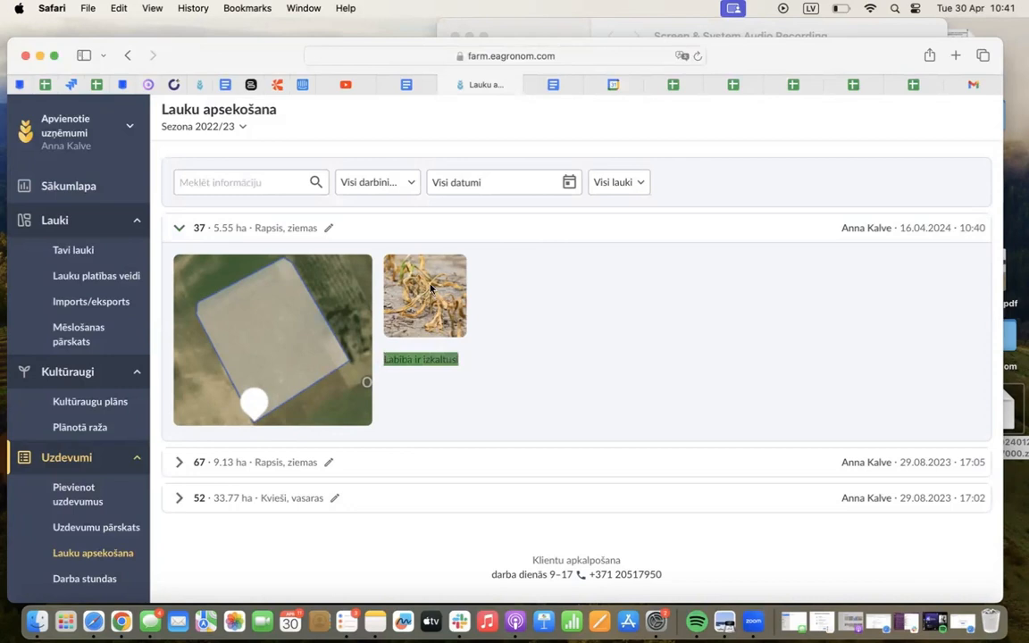
{"action": "left_click", "coordinate": [510, 298]}
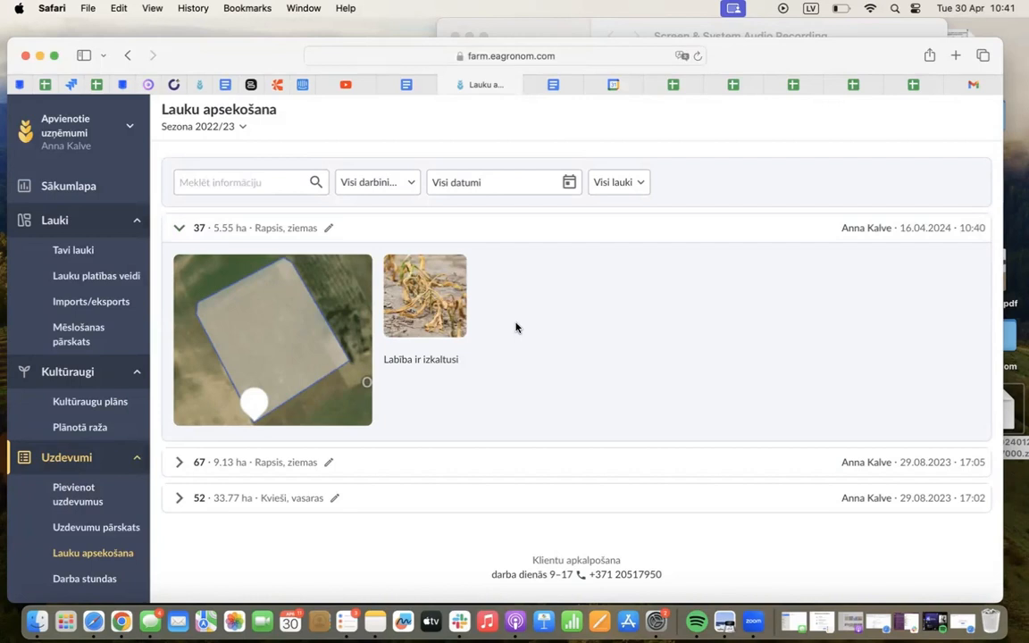
{"action": "left_click", "coordinate": [448, 229]}
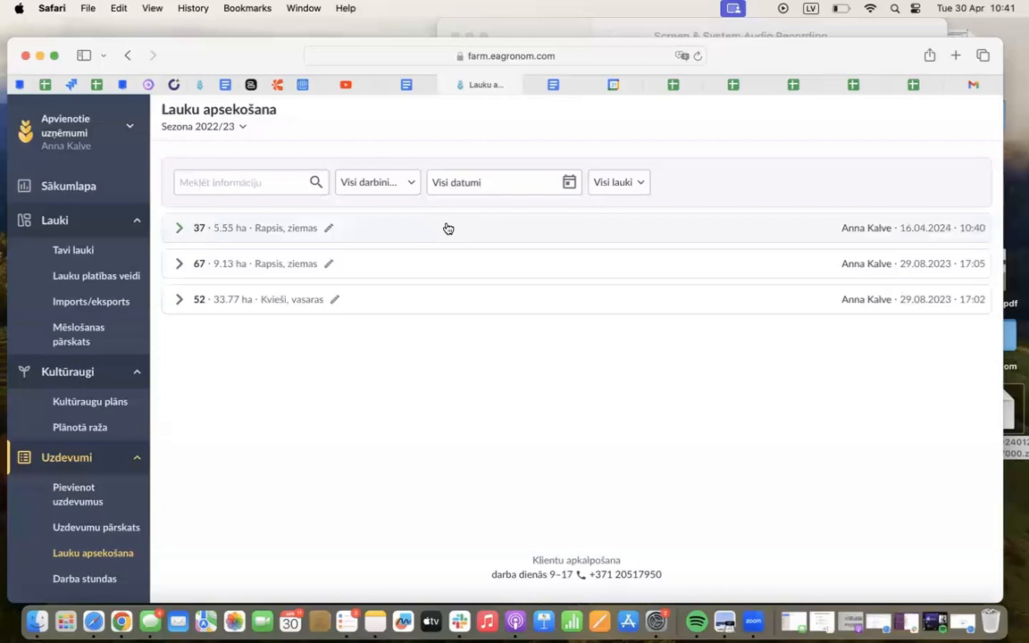
Filter the scouting records by the listed employee and the period 16.04.2024 to 30.04.2024, and clear the date filter again
{"action": "left_click", "coordinate": [390, 186]}
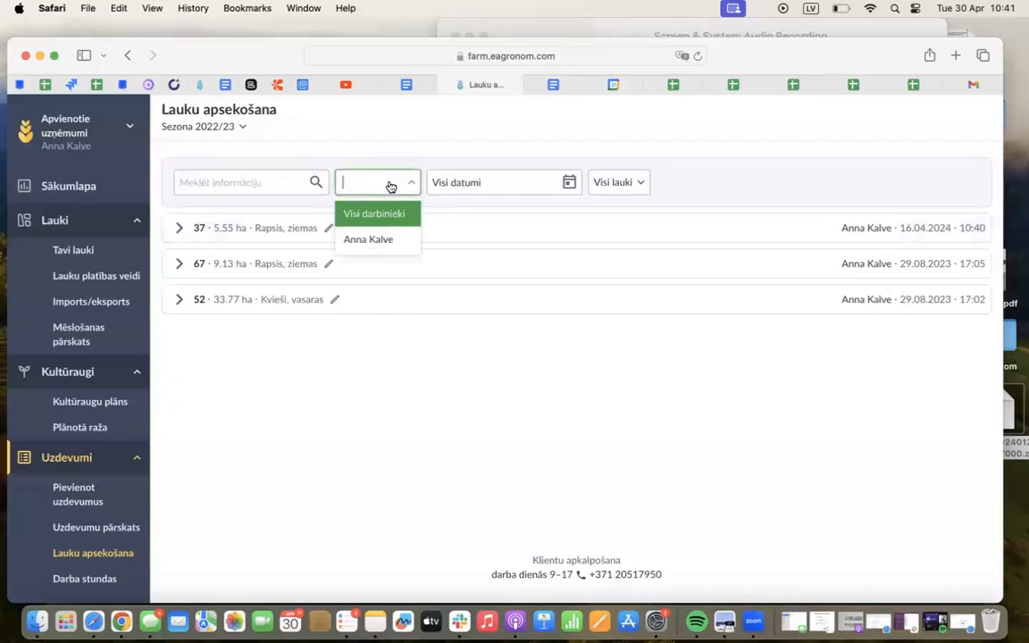
{"action": "left_click", "coordinate": [373, 241]}
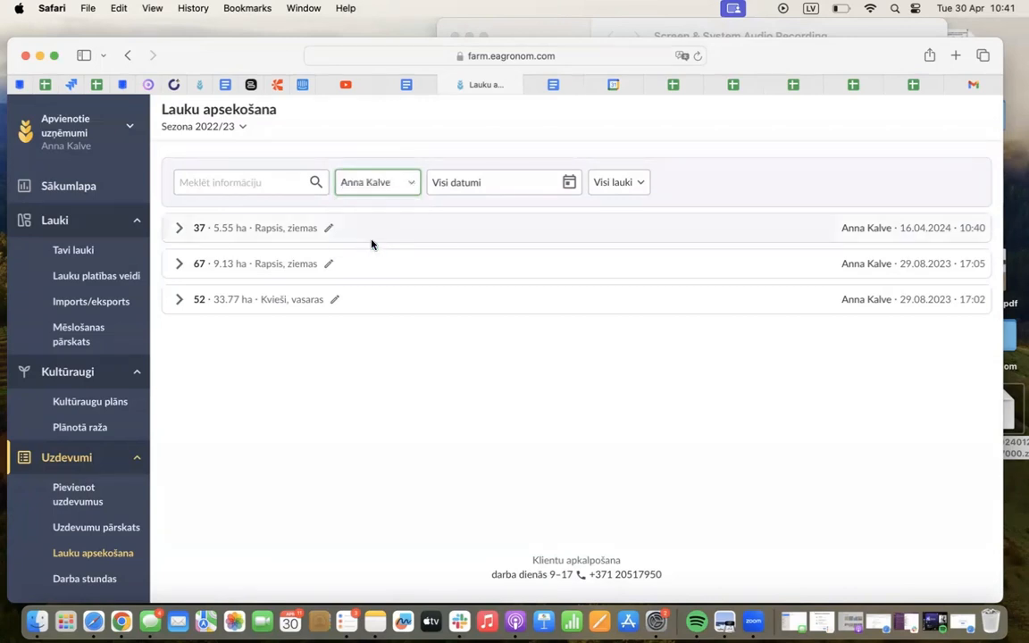
{"action": "left_click", "coordinate": [500, 182]}
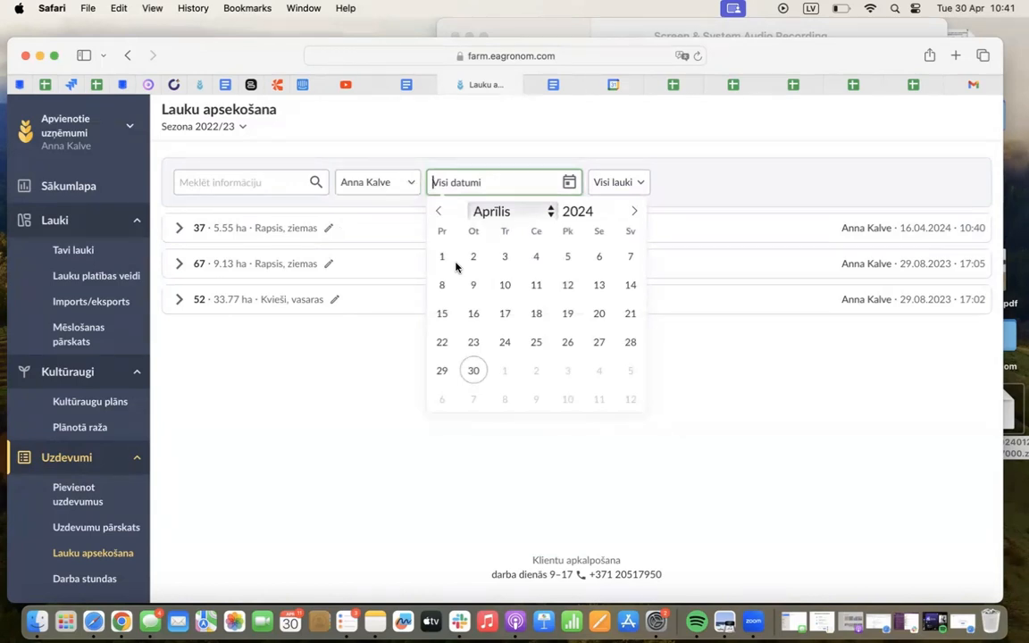
{"action": "left_click", "coordinate": [472, 313]}
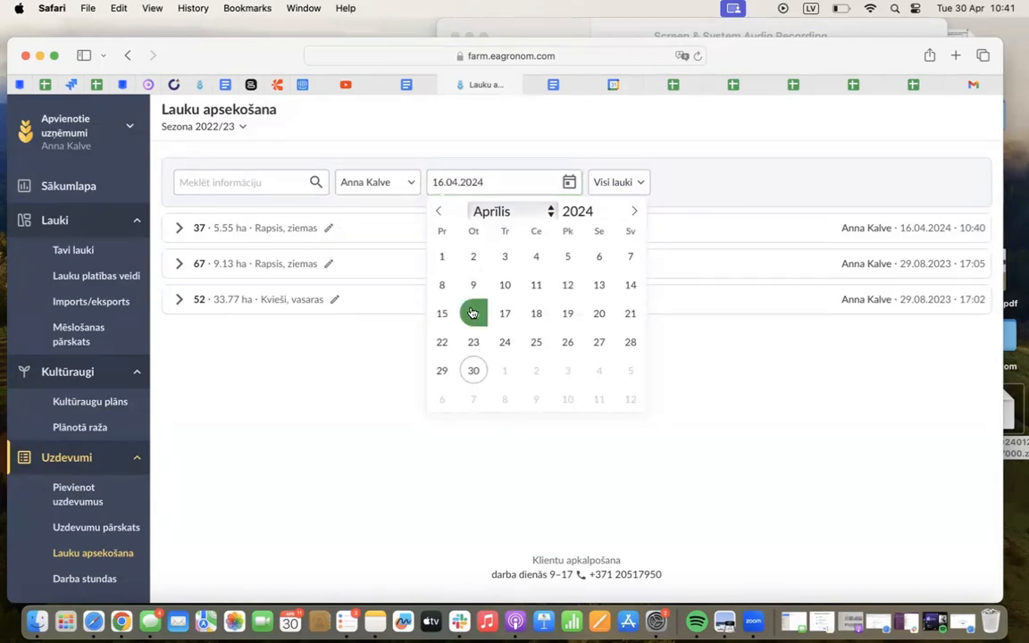
{"action": "left_click", "coordinate": [472, 382]}
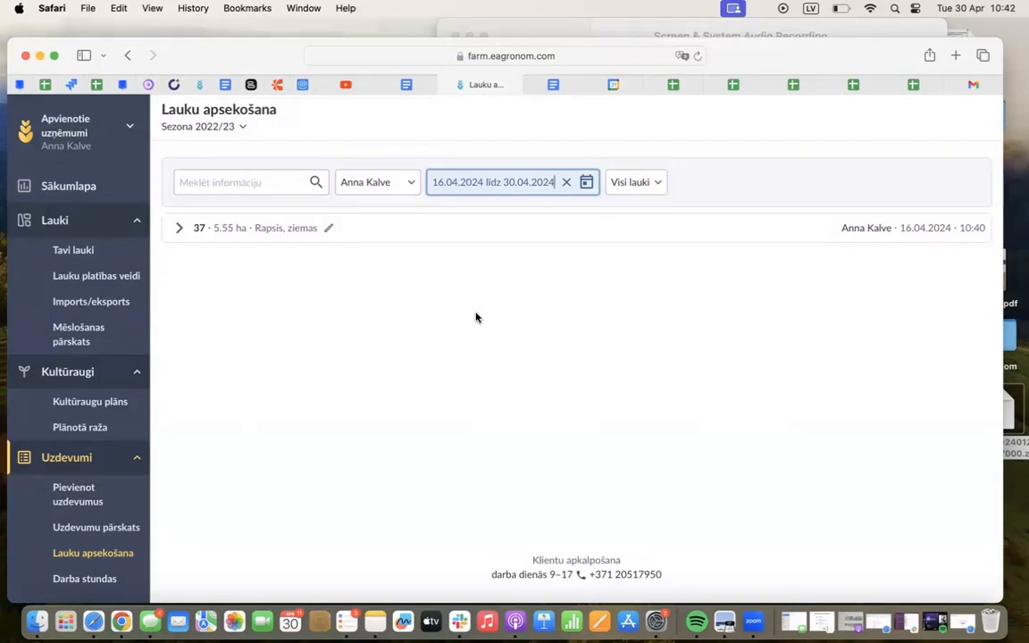
{"action": "left_click", "coordinate": [566, 182]}
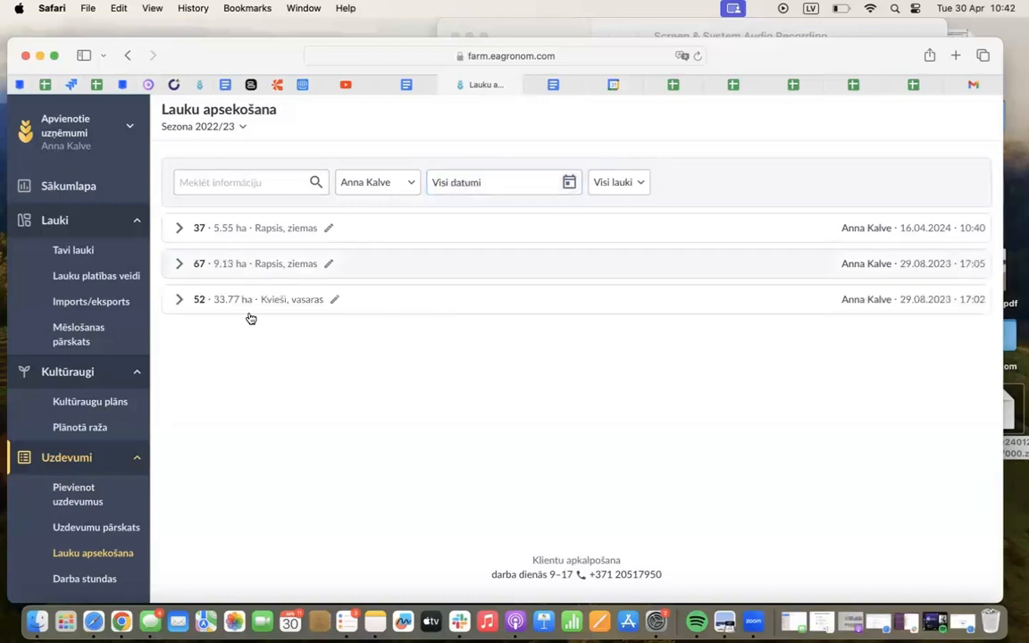
Open the Darba stundas overview and examine the date and task type of the existing work entry
{"action": "scroll", "coordinate": [116, 527], "scroll_direction": "down", "scroll_amount": 2}
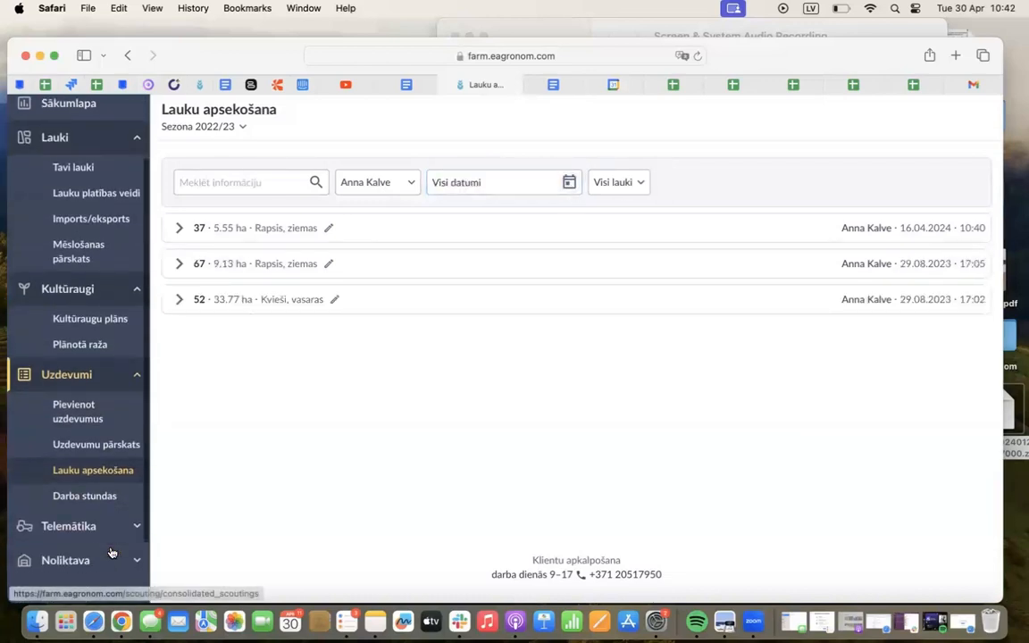
{"action": "left_click", "coordinate": [100, 498]}
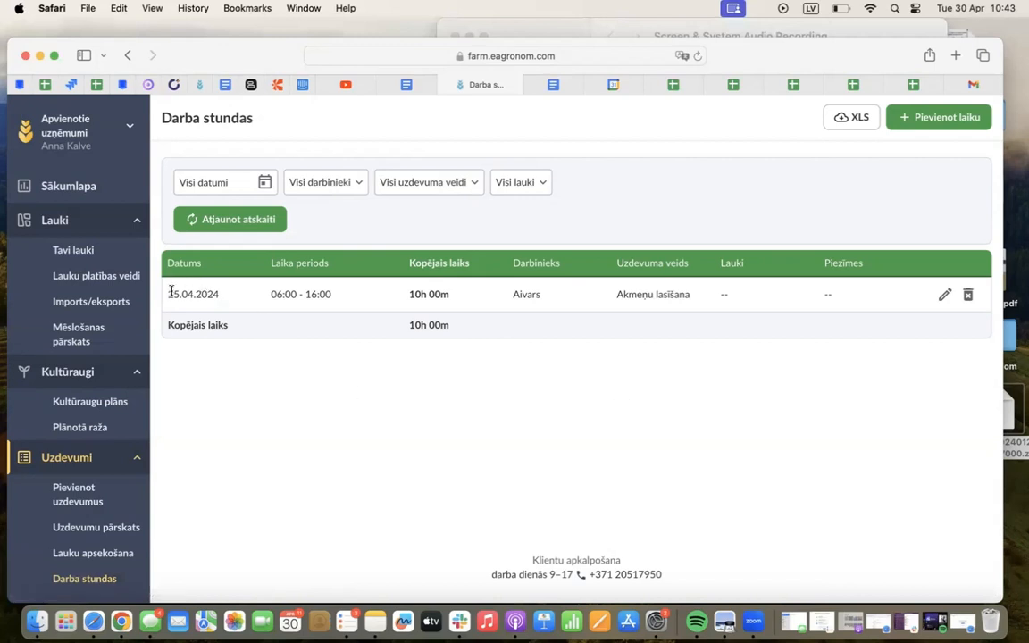
{"action": "left_click_drag", "start_coordinate": [169, 292], "coordinate": [231, 294]}
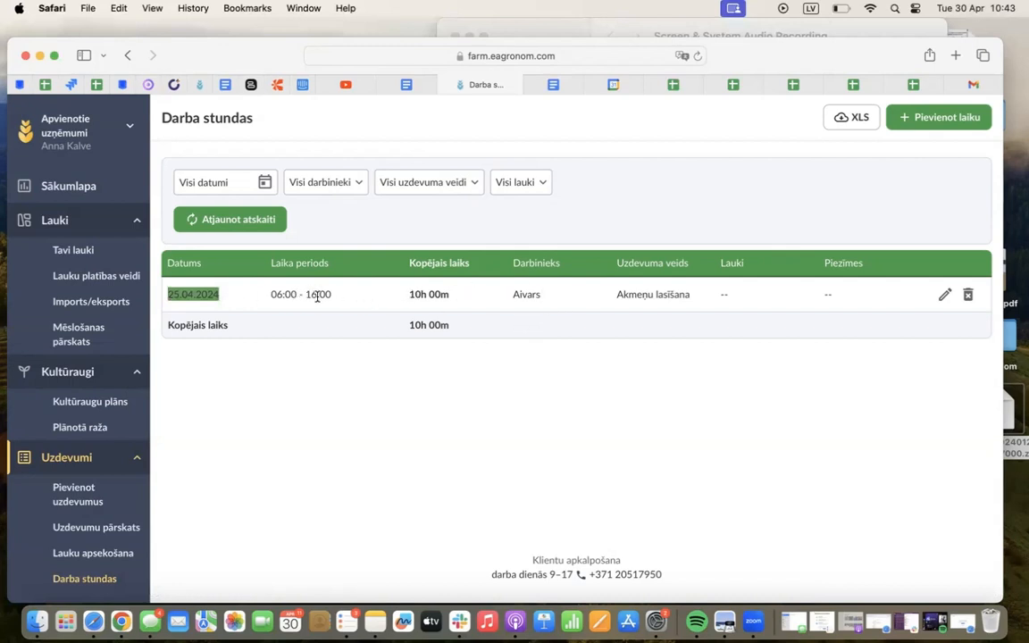
{"action": "left_click", "coordinate": [388, 354]}
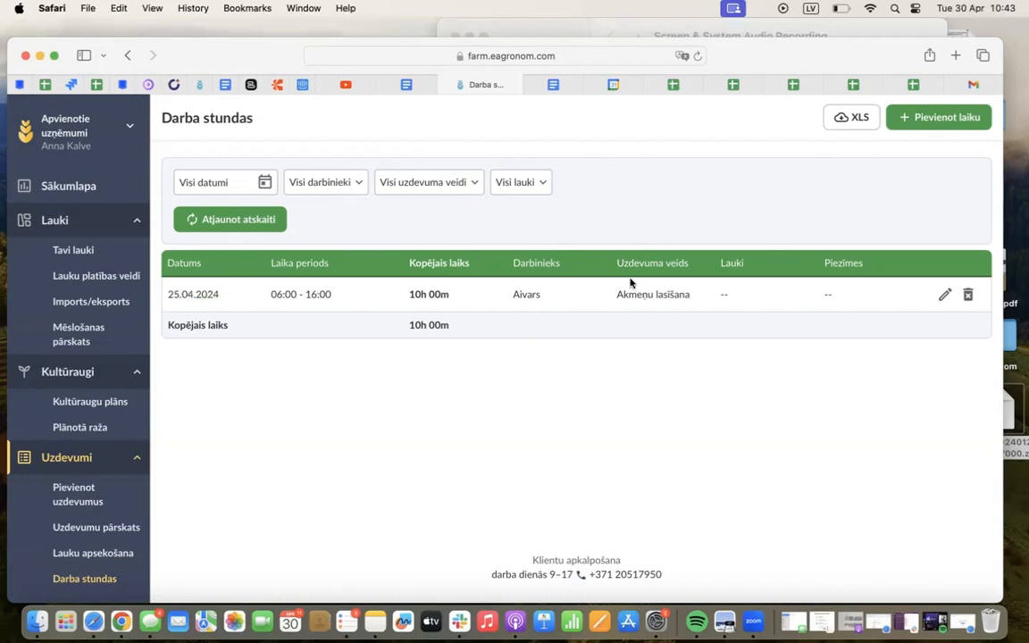
{"action": "left_click_drag", "start_coordinate": [616, 294], "coordinate": [694, 300]}
{"action": "left_click", "coordinate": [662, 369]}
Start a new work time entry for an employee with task type Aršana and end date 16.04.2024
{"action": "left_click", "coordinate": [919, 124]}
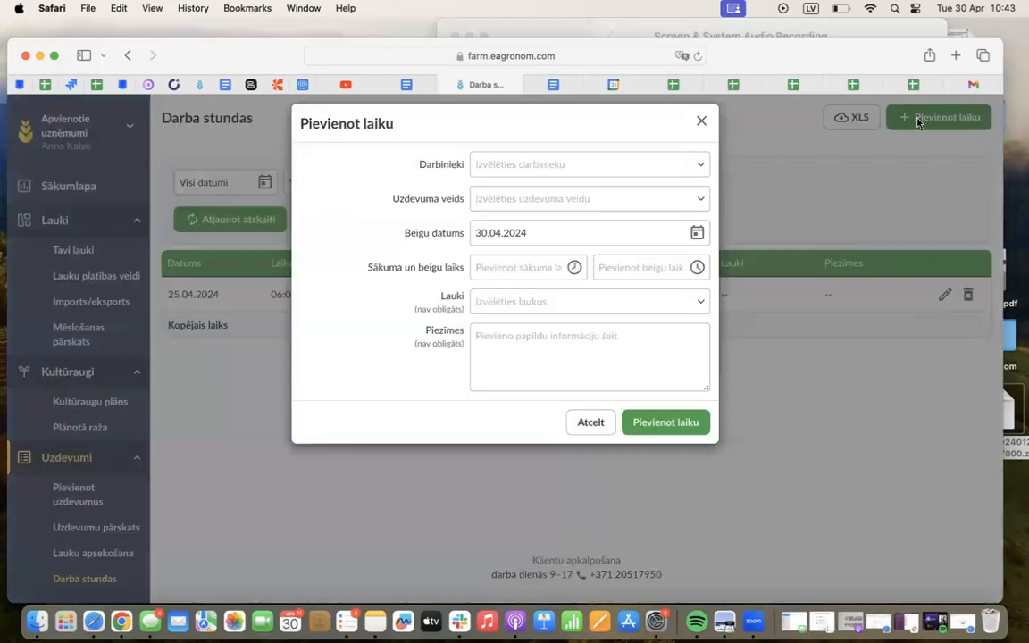
{"action": "left_click", "coordinate": [524, 170]}
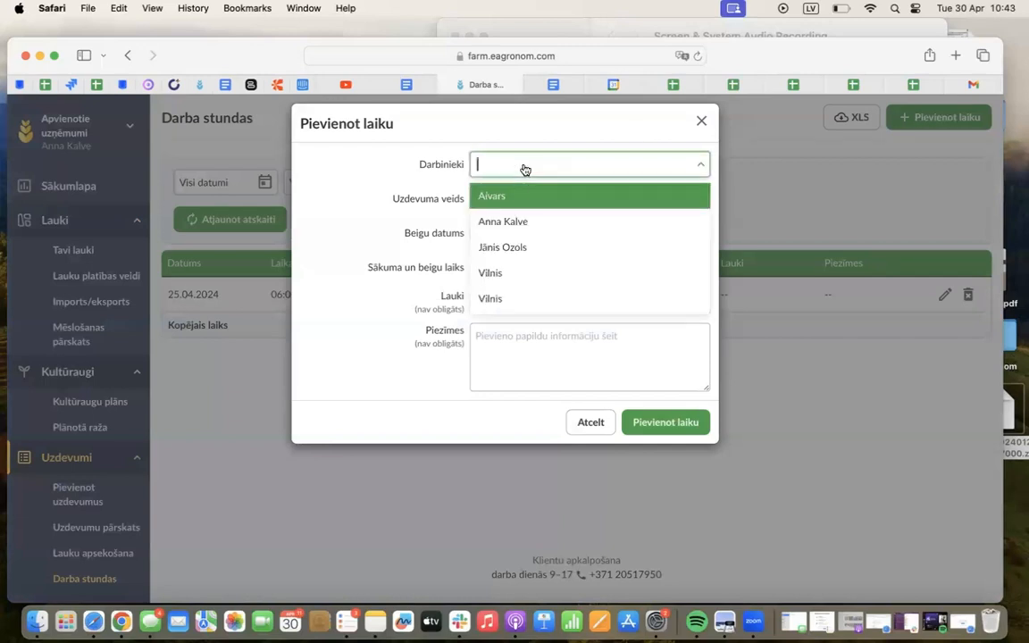
{"action": "left_click", "coordinate": [524, 275]}
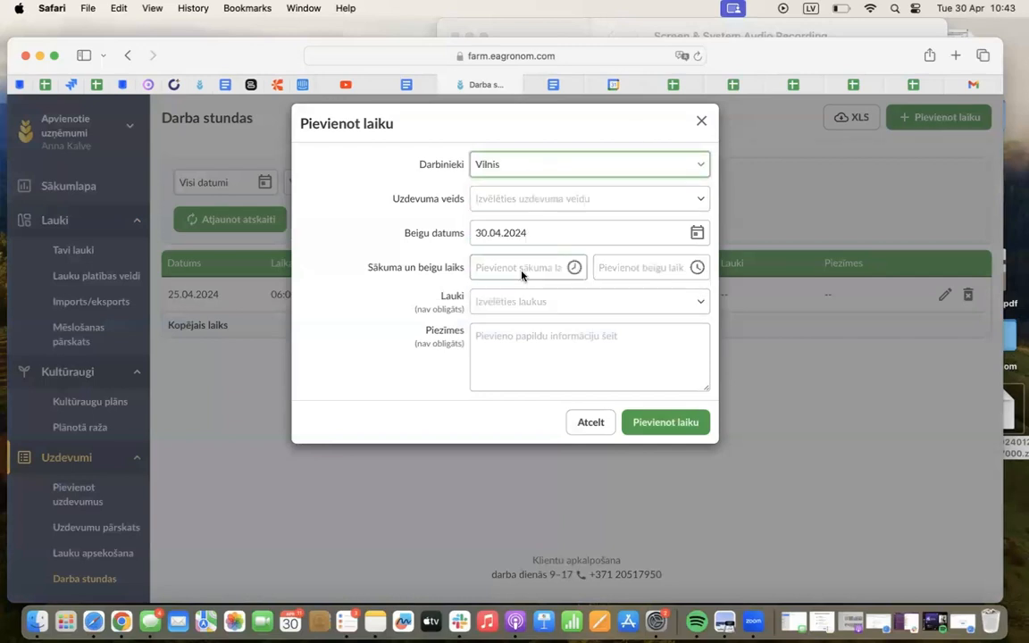
{"action": "left_click", "coordinate": [540, 198]}
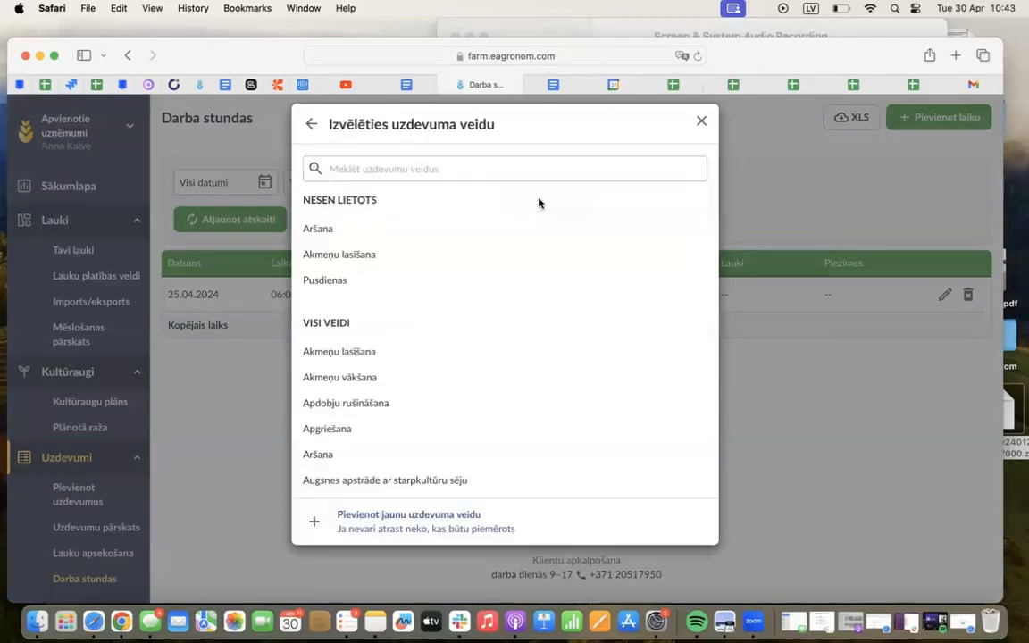
{"action": "left_click", "coordinate": [399, 235]}
{"action": "left_click", "coordinate": [571, 232]}
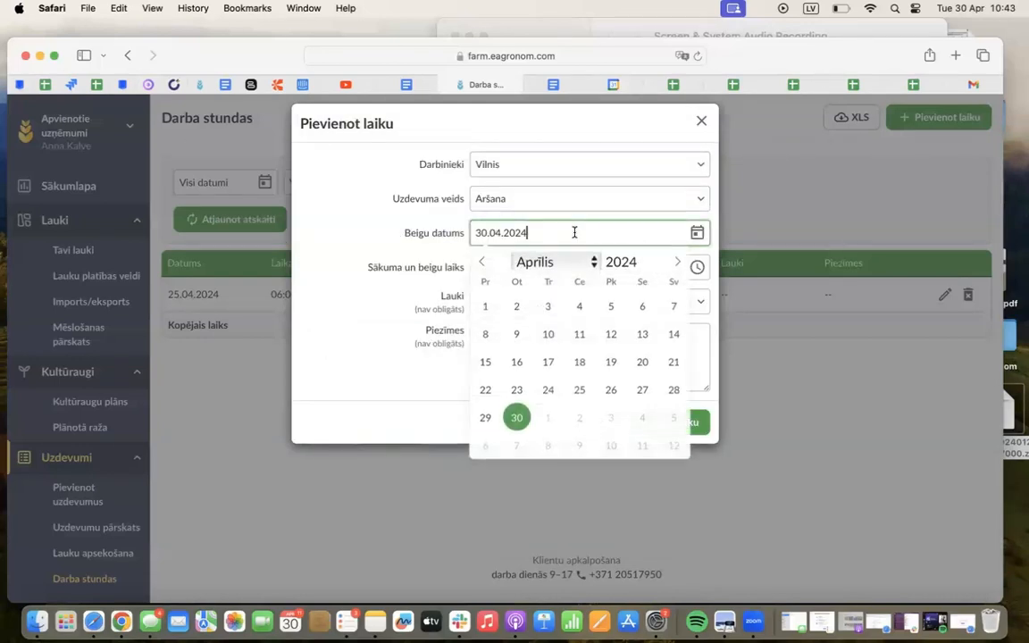
{"action": "left_click", "coordinate": [520, 360]}
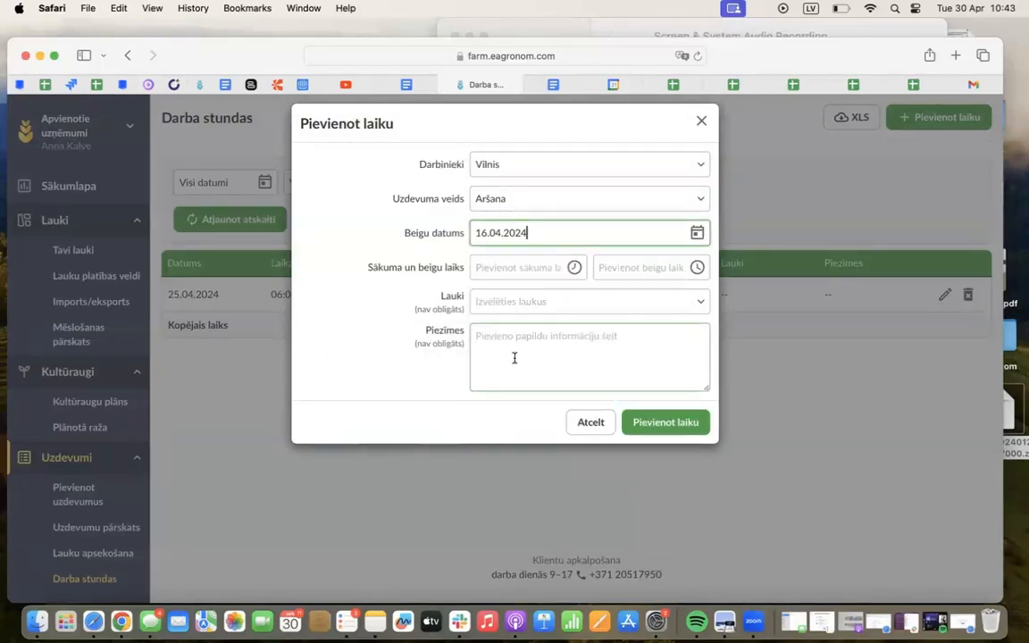
Set the work entry's start time to 08:00 and its end time to 15:00
{"action": "left_click", "coordinate": [570, 270]}
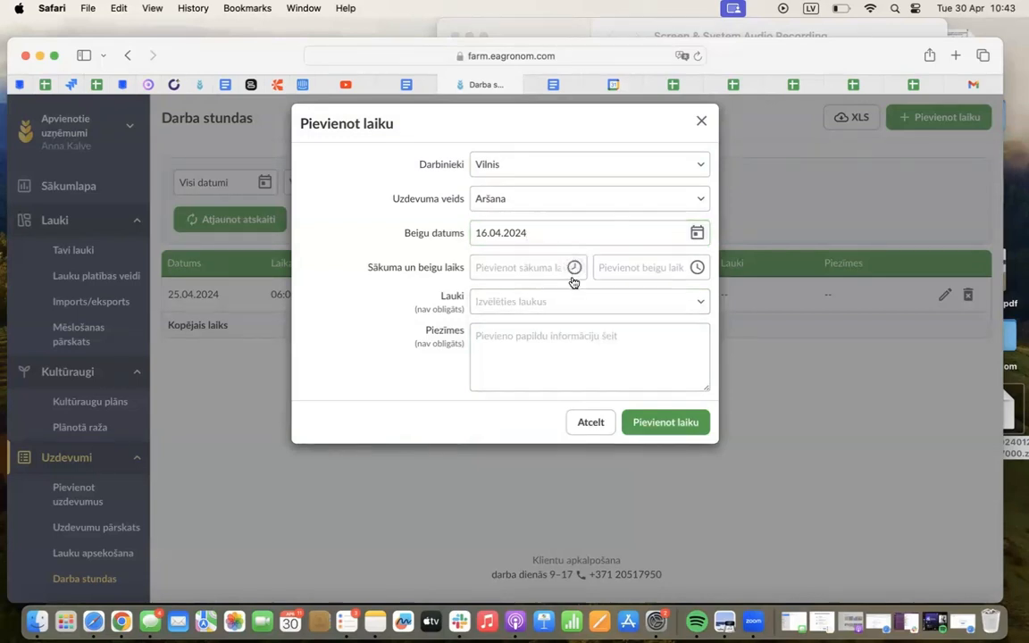
{"action": "left_click", "coordinate": [538, 265]}
{"action": "left_click", "coordinate": [573, 305]}
{"action": "left_click", "coordinate": [573, 303]}
{"action": "left_click", "coordinate": [573, 304]}
{"action": "left_click", "coordinate": [573, 304]}
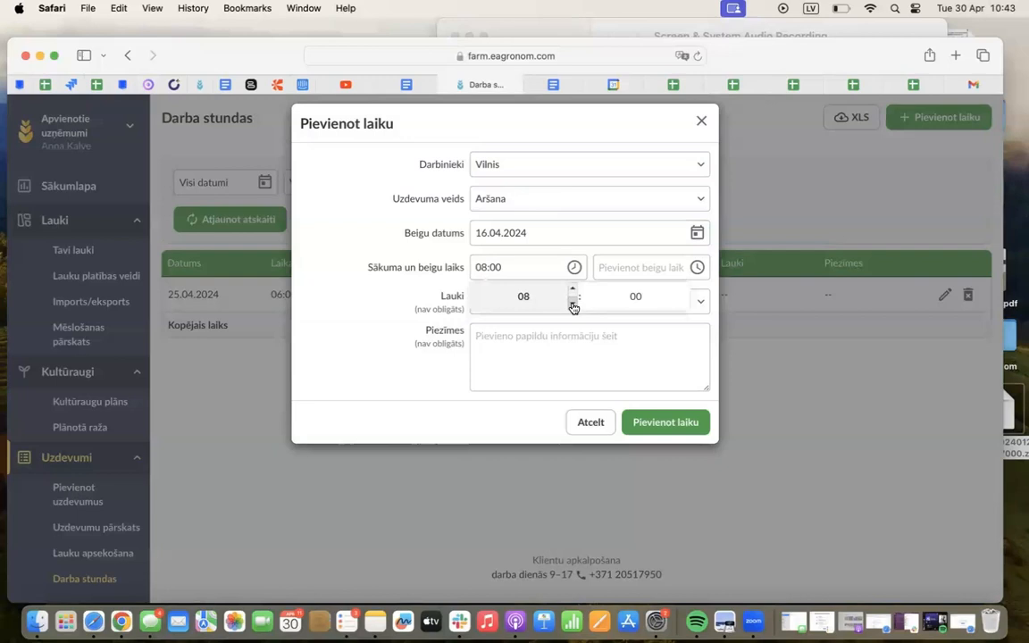
{"action": "left_click", "coordinate": [658, 264]}
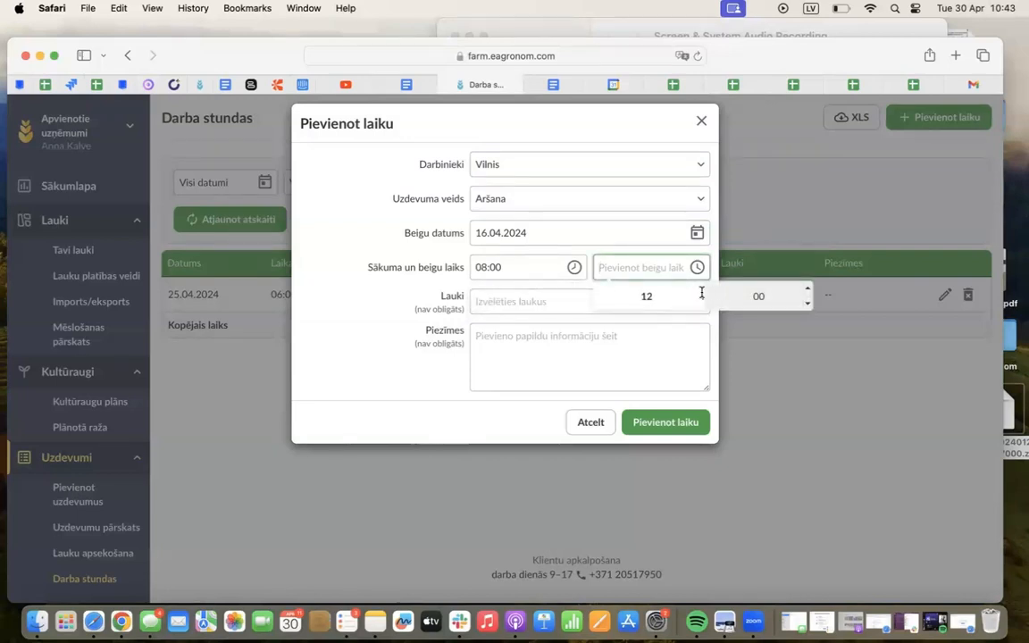
{"action": "left_click", "coordinate": [698, 289]}
{"action": "left_click", "coordinate": [698, 289]}
{"action": "left_click", "coordinate": [698, 289]}
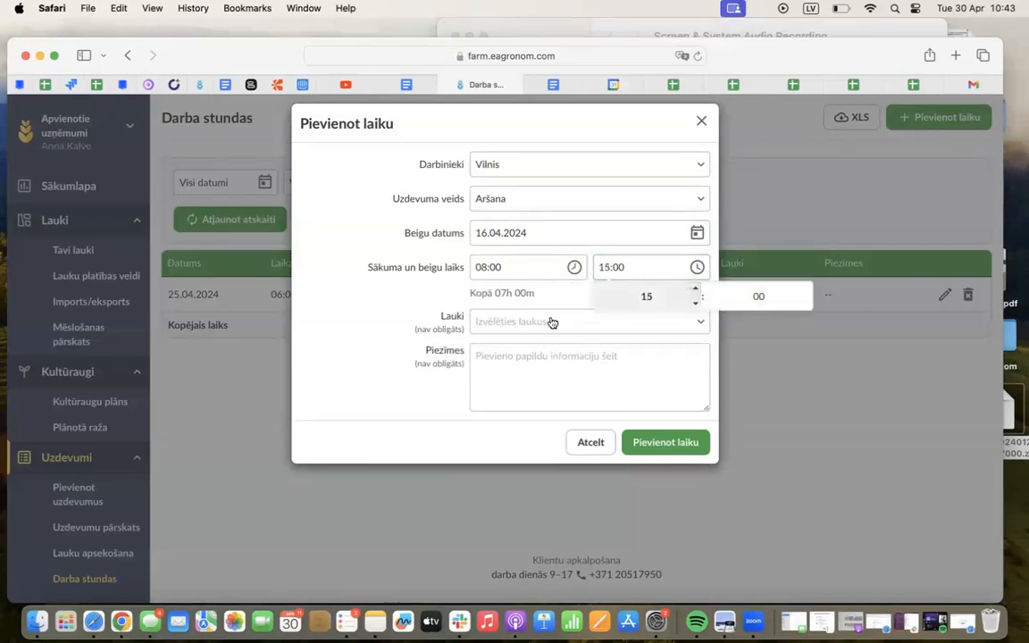
Assign field 36 to the work entry, leave the notes empty and add the entry to Darba stundas
{"action": "left_click", "coordinate": [521, 321]}
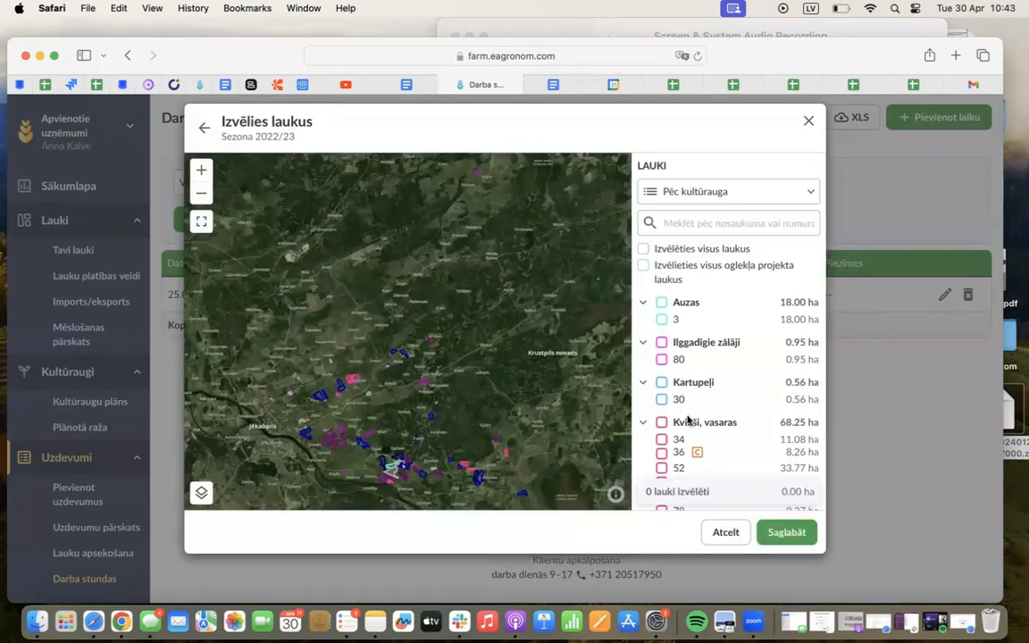
{"action": "scroll", "coordinate": [665, 402], "scroll_direction": "down", "scroll_amount": 2}
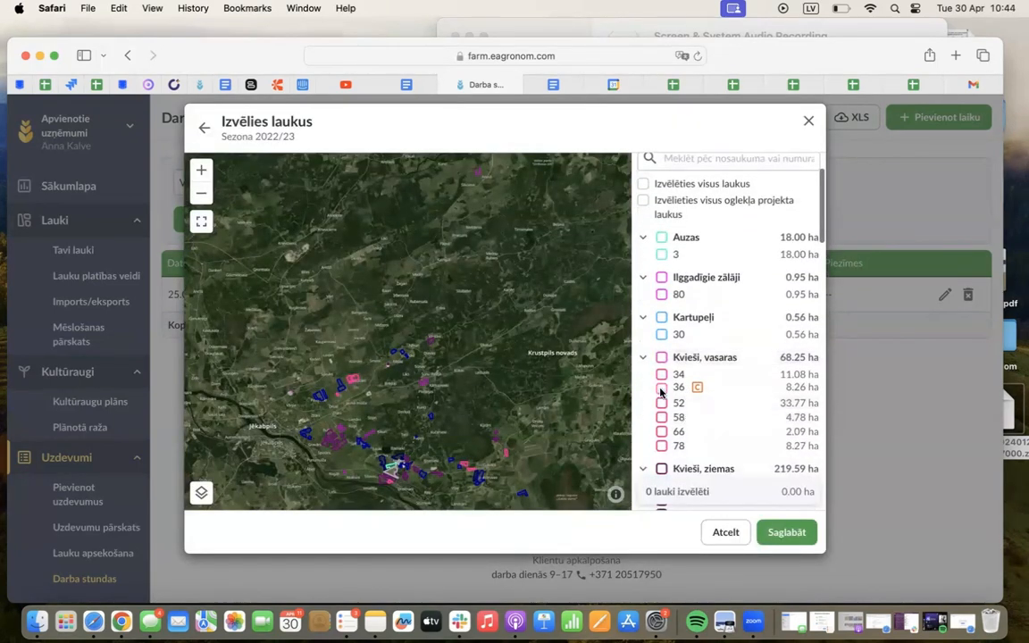
{"action": "left_click", "coordinate": [660, 387]}
{"action": "left_click", "coordinate": [787, 532]}
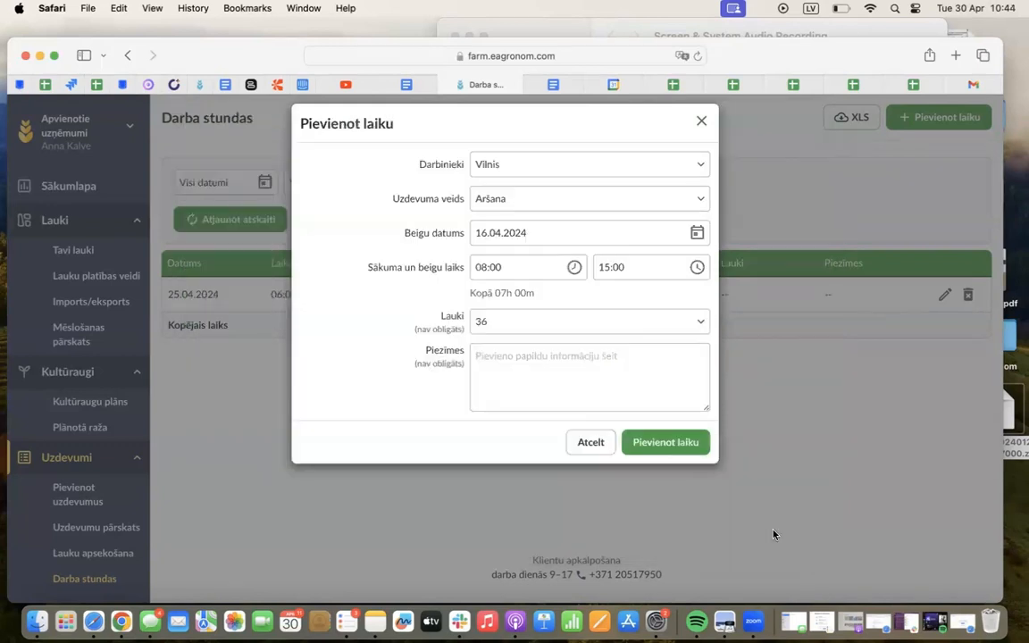
{"action": "left_click", "coordinate": [551, 374]}
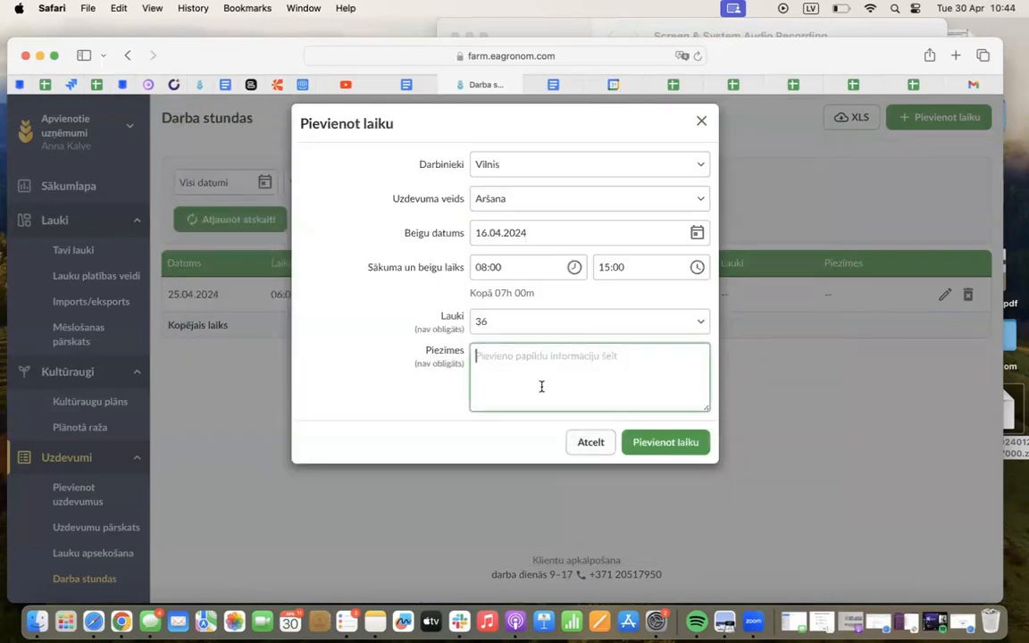
{"action": "left_click", "coordinate": [695, 445]}
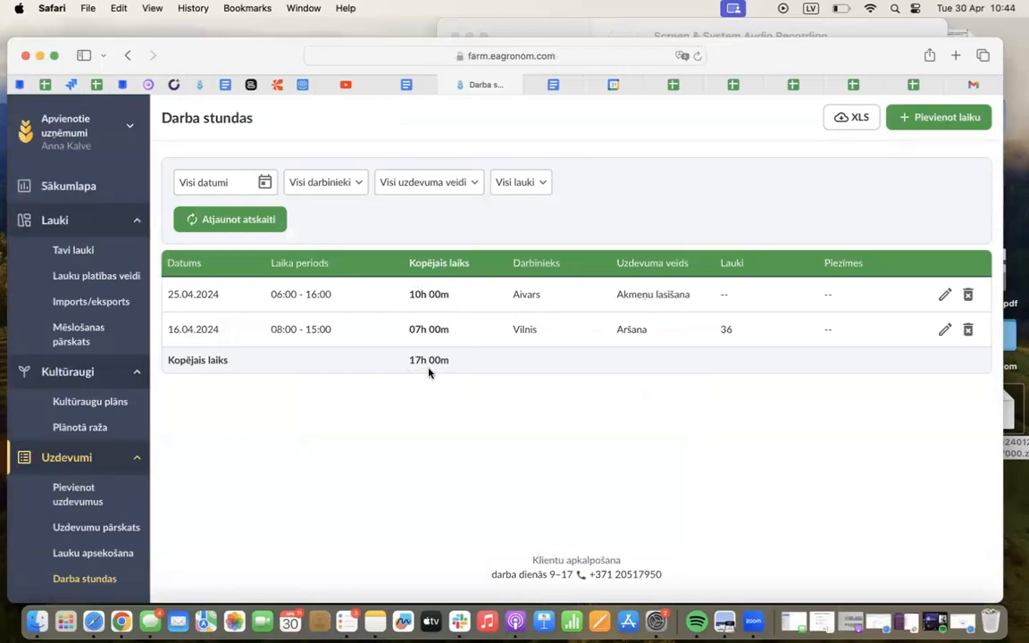
Start a new work time entry for the employee logged on 16.04.2024, with task type Diskošana and end date 17.04.2024
{"action": "left_click", "coordinate": [925, 119]}
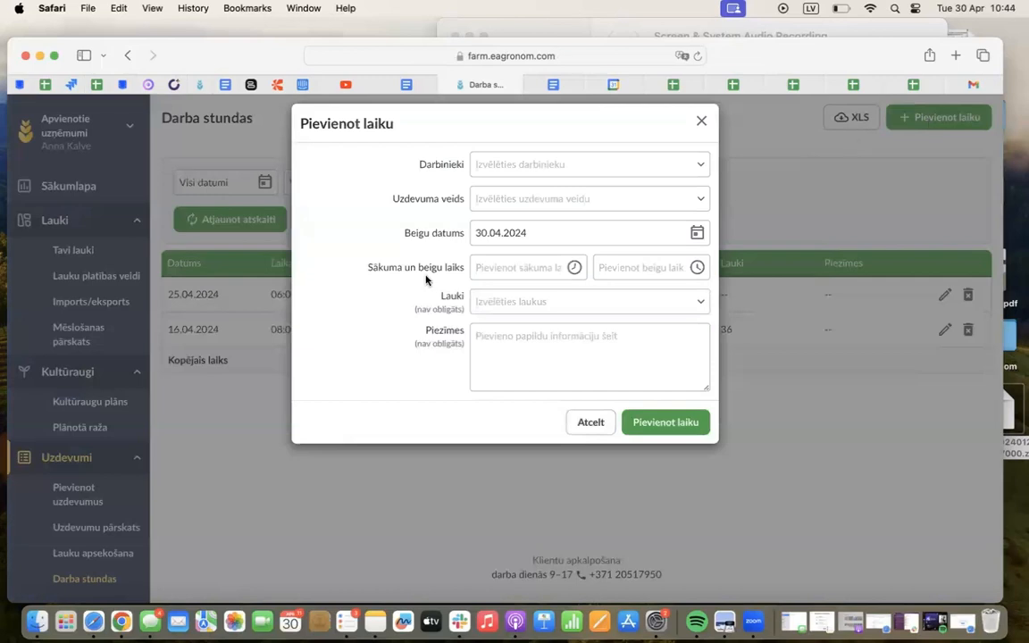
{"action": "left_click", "coordinate": [533, 165]}
{"action": "left_click", "coordinate": [510, 274]}
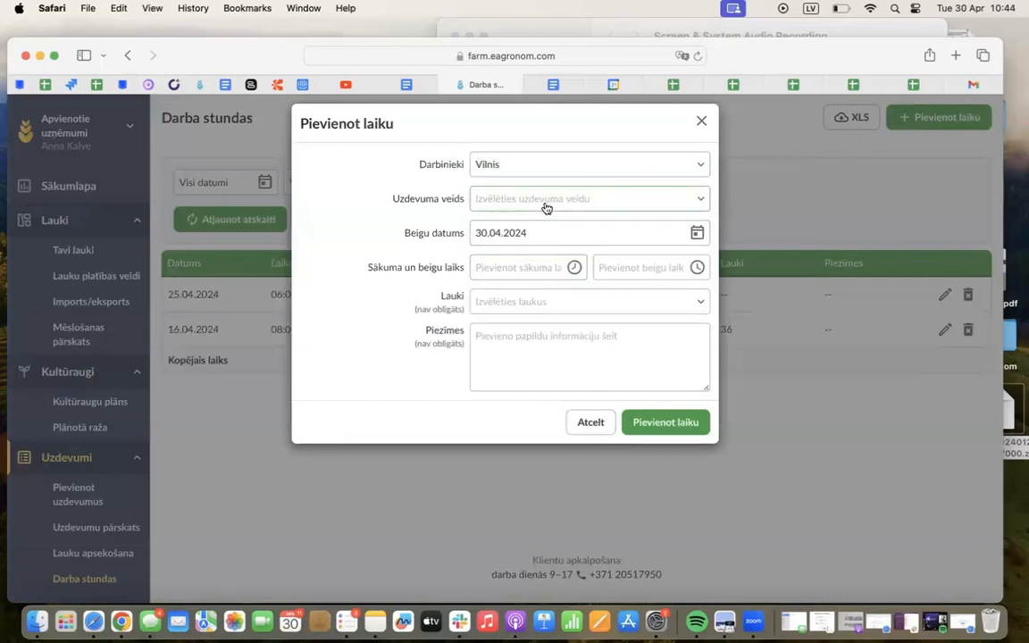
{"action": "left_click", "coordinate": [547, 202]}
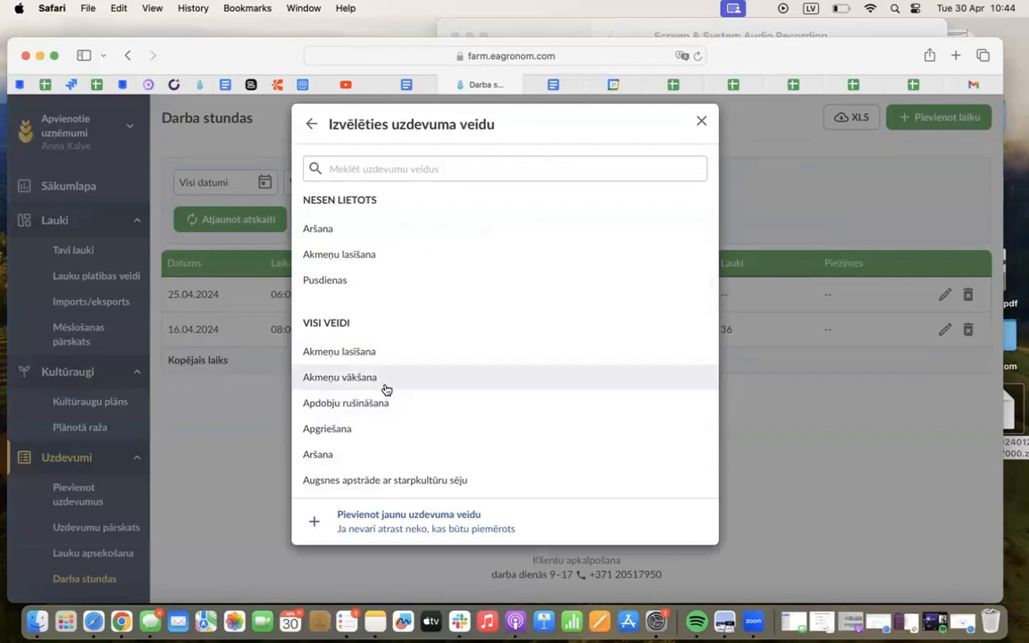
{"action": "scroll", "coordinate": [384, 390], "scroll_direction": "down", "scroll_amount": 2}
{"action": "scroll", "coordinate": [385, 390], "scroll_direction": "down", "scroll_amount": 2}
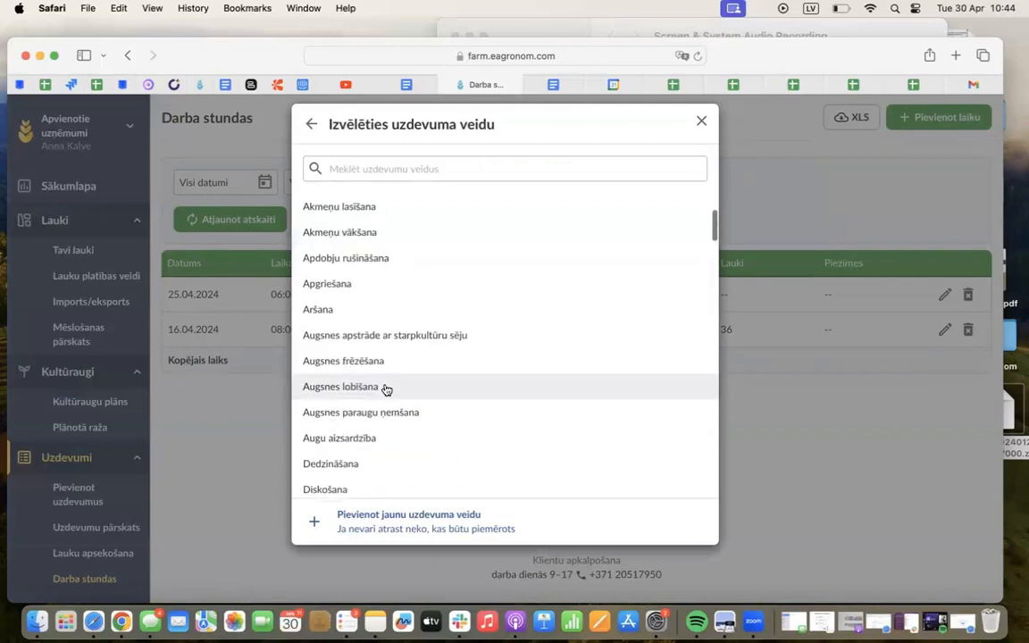
{"action": "left_click", "coordinate": [338, 490]}
{"action": "left_click", "coordinate": [502, 232]}
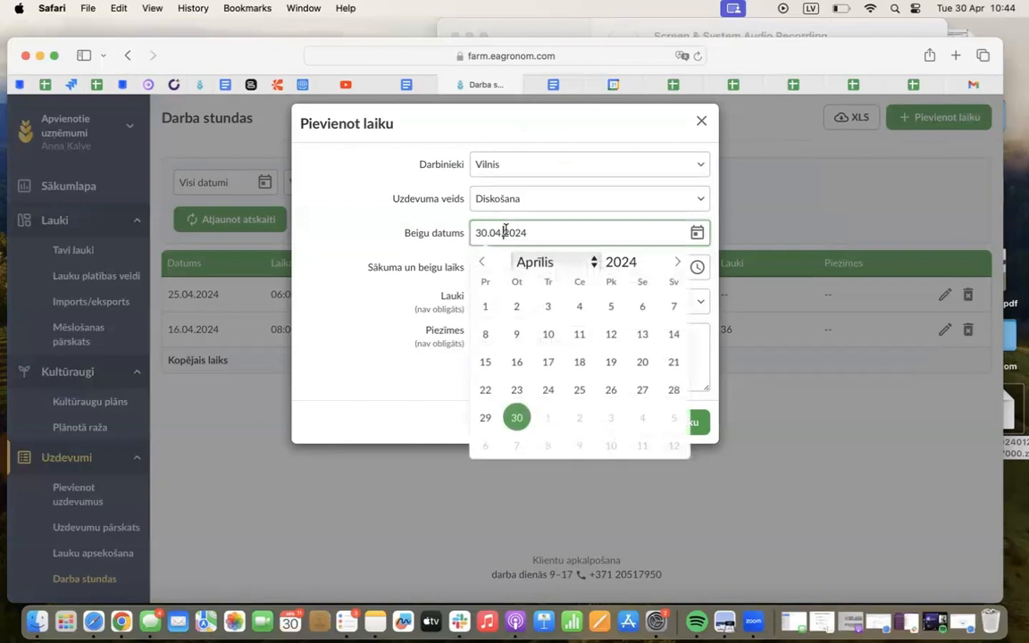
{"action": "left_click", "coordinate": [551, 363]}
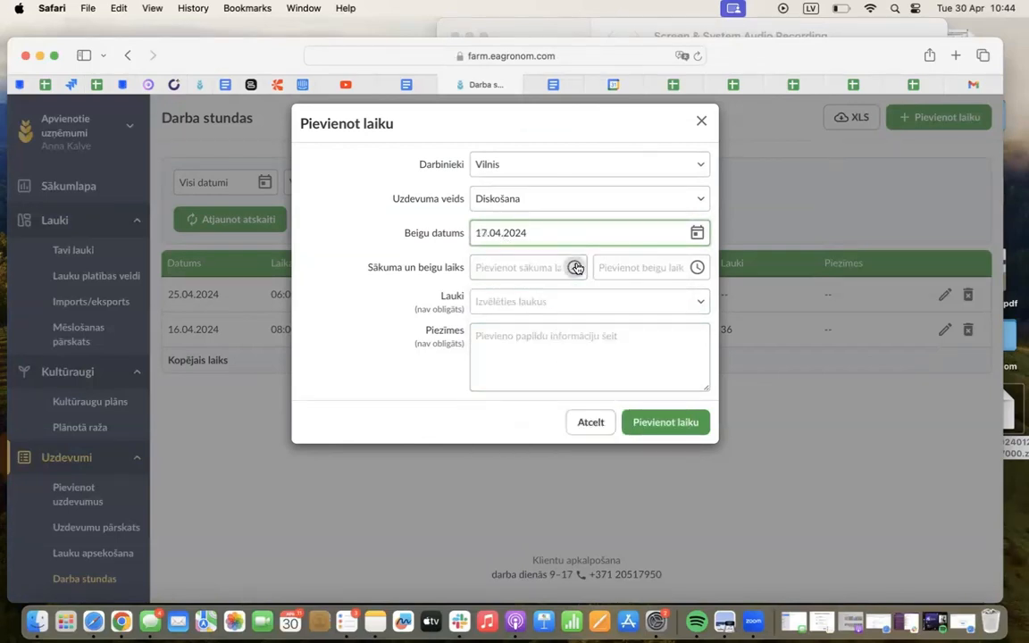
Set the work entry's start time to 09:00 and its end time to 18:00
{"action": "left_click", "coordinate": [542, 270]}
{"action": "left_click", "coordinate": [569, 304]}
{"action": "left_click", "coordinate": [569, 305]}
{"action": "left_click", "coordinate": [570, 304]}
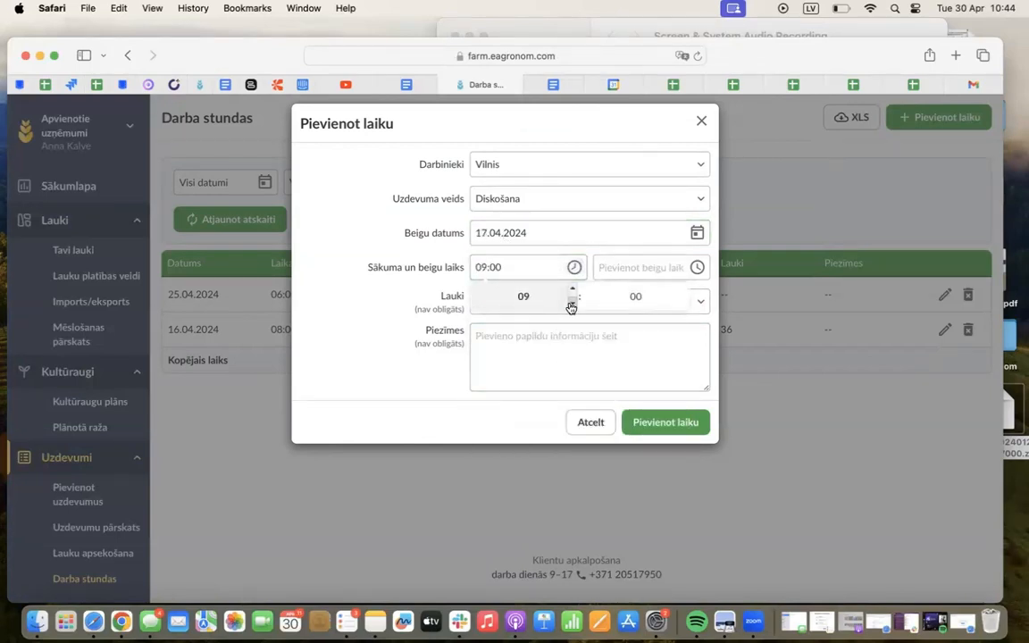
{"action": "left_click", "coordinate": [631, 268]}
{"action": "left_click", "coordinate": [694, 292]}
{"action": "left_click", "coordinate": [694, 292]}
{"action": "left_click", "coordinate": [694, 292]}
{"action": "left_click", "coordinate": [694, 292]}
{"action": "left_click", "coordinate": [694, 292]}
{"action": "left_click", "coordinate": [694, 292]}
{"action": "left_click", "coordinate": [694, 292]}
{"action": "left_click", "coordinate": [695, 302]}
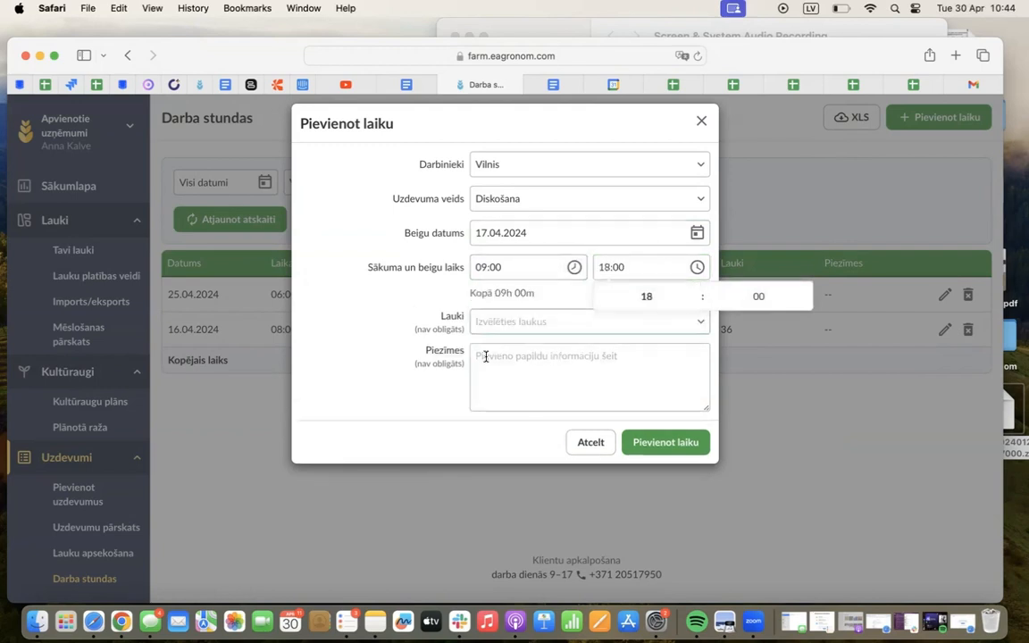
Assign field 52 to the work entry and add the entry to Darba stundas
{"action": "left_click", "coordinate": [525, 321]}
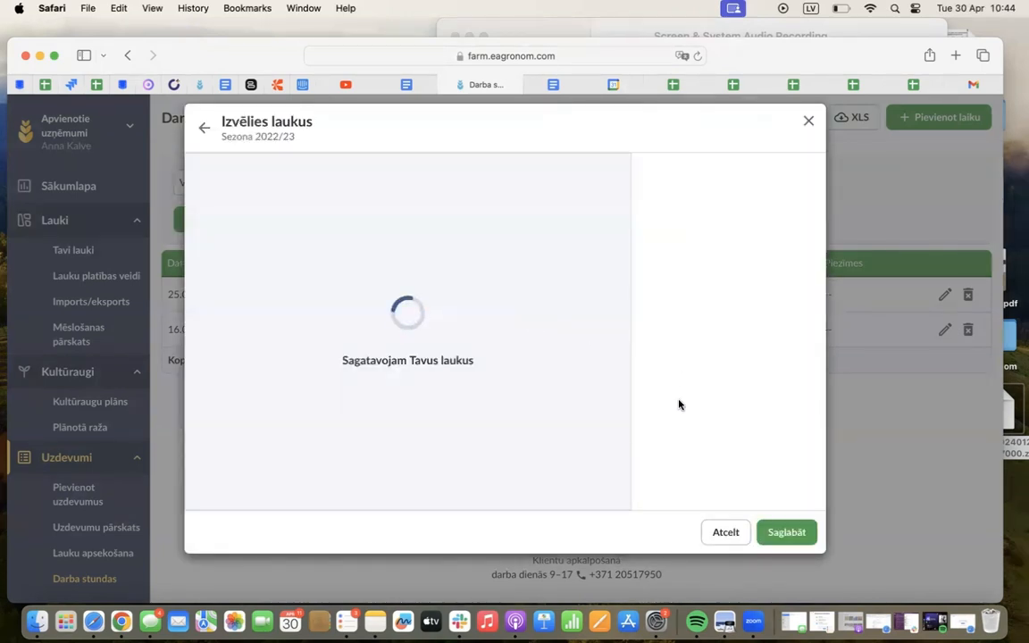
{"action": "left_click", "coordinate": [661, 467]}
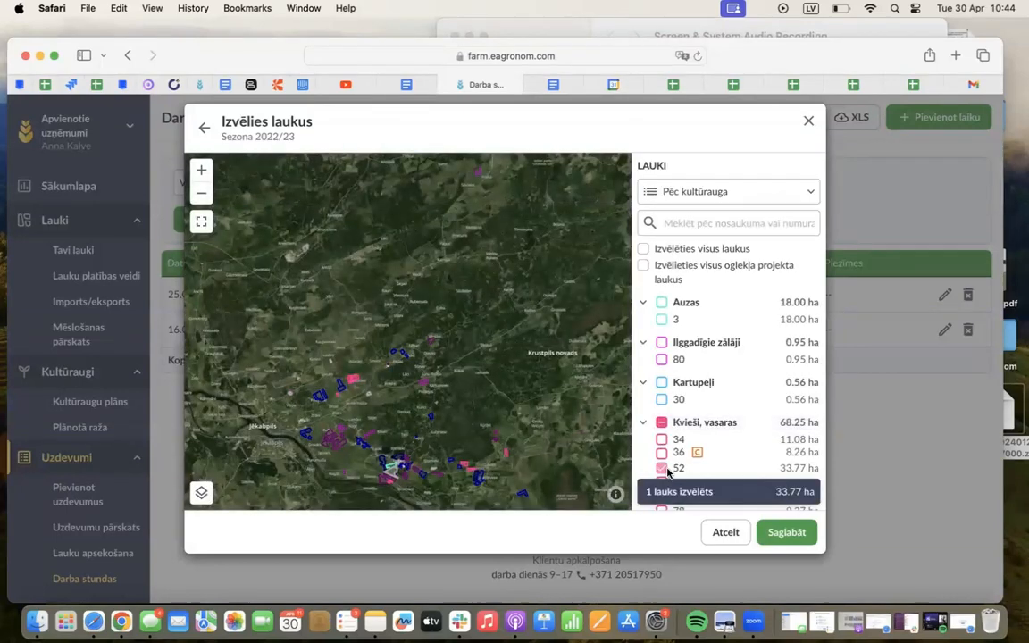
{"action": "left_click", "coordinate": [778, 533]}
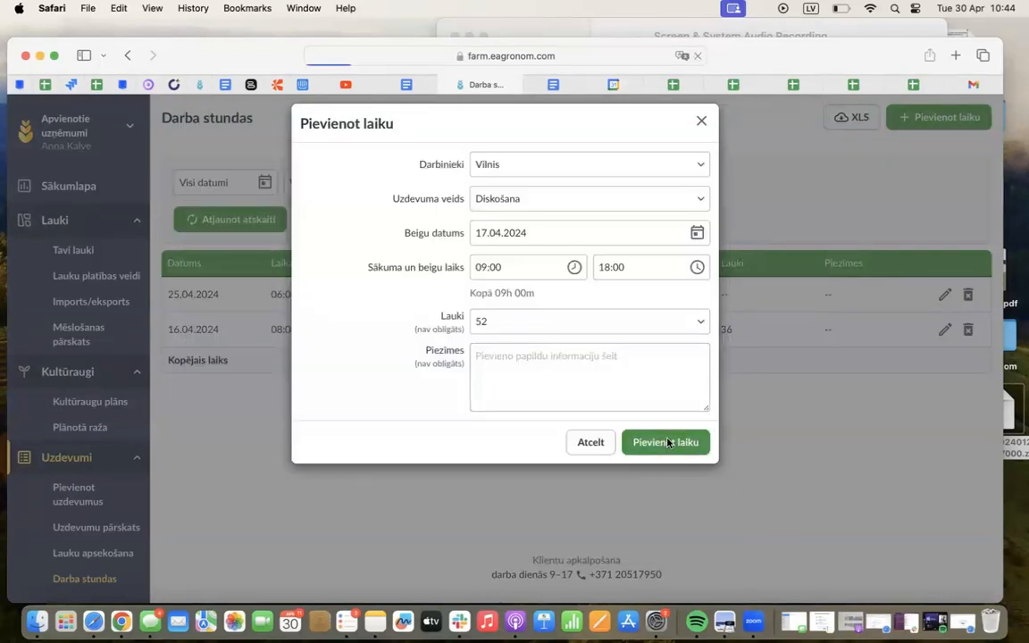
{"action": "left_click", "coordinate": [667, 442]}
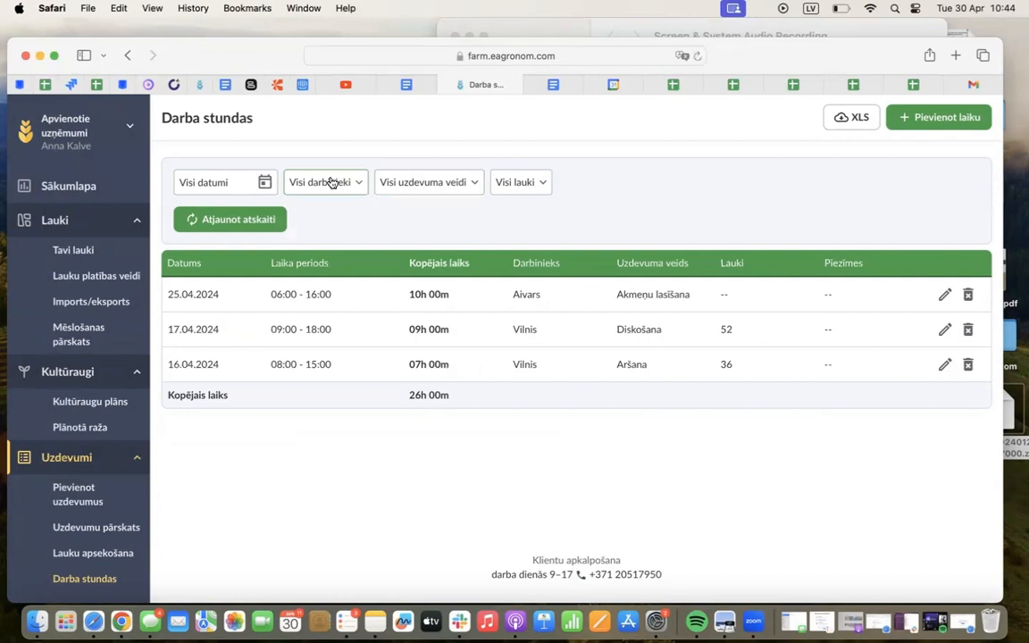
Filter the working hours to 01.04.2024–30.04.2024 and to the employee with the Aršana and Diskošana entries
{"action": "left_click", "coordinate": [264, 182]}
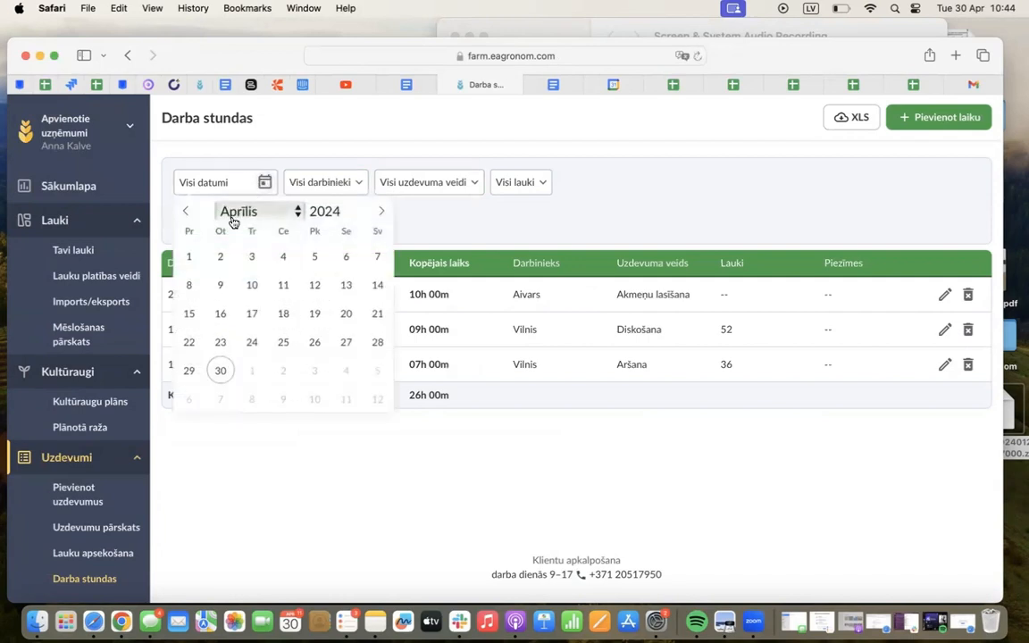
{"action": "left_click", "coordinate": [188, 256]}
{"action": "left_click", "coordinate": [220, 371]}
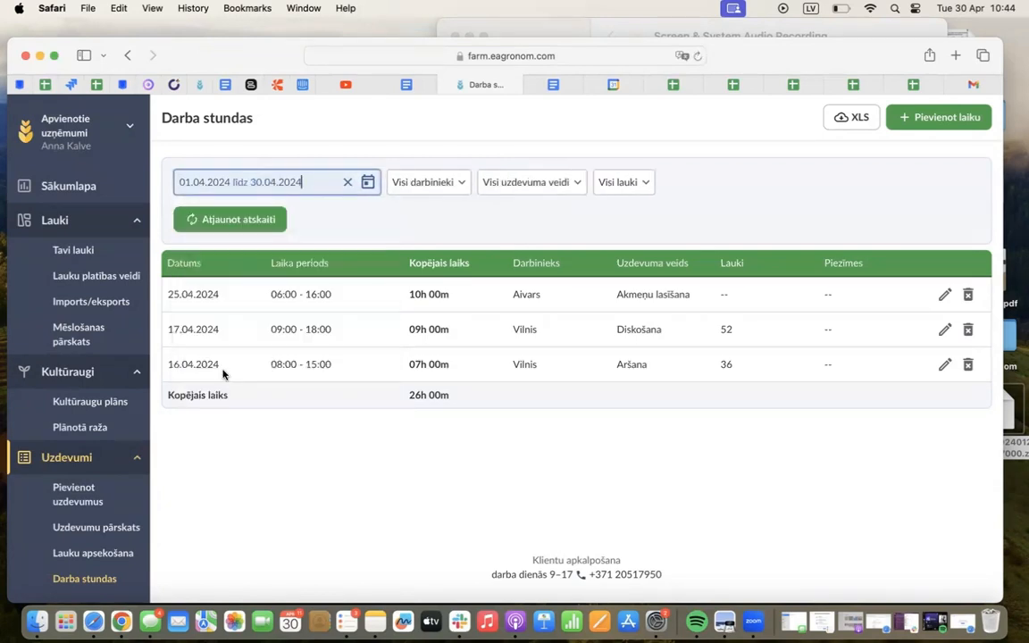
{"action": "left_click", "coordinate": [406, 170]}
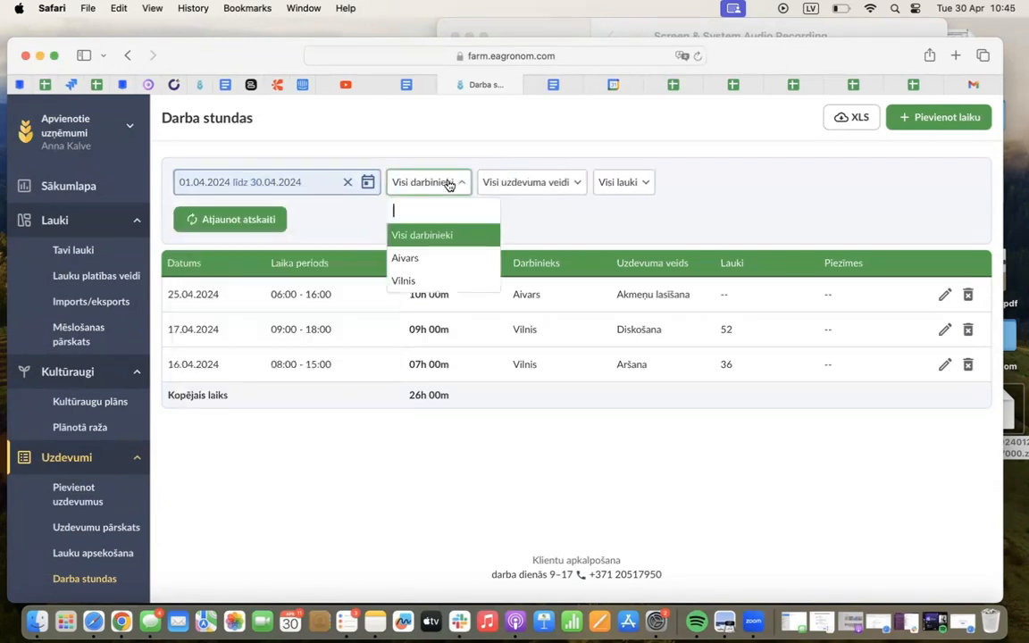
{"action": "left_click", "coordinate": [427, 282]}
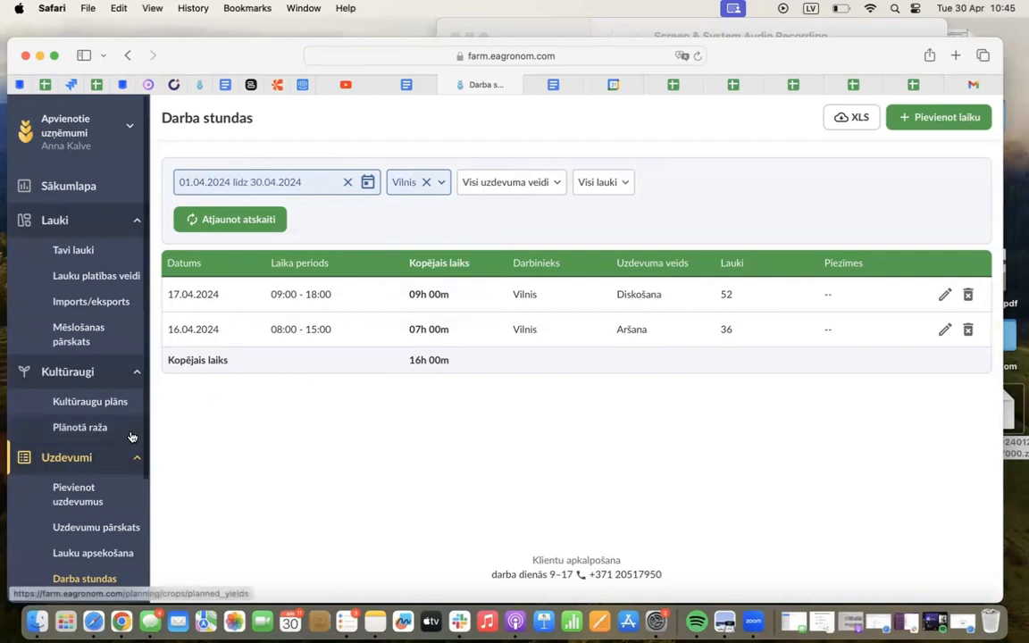
Collapse the Uzdevumi, Lauki and Kultūraugi sections and expand Telemātika to show its pages
{"action": "scroll", "coordinate": [116, 479], "scroll_direction": "down", "scroll_amount": 2}
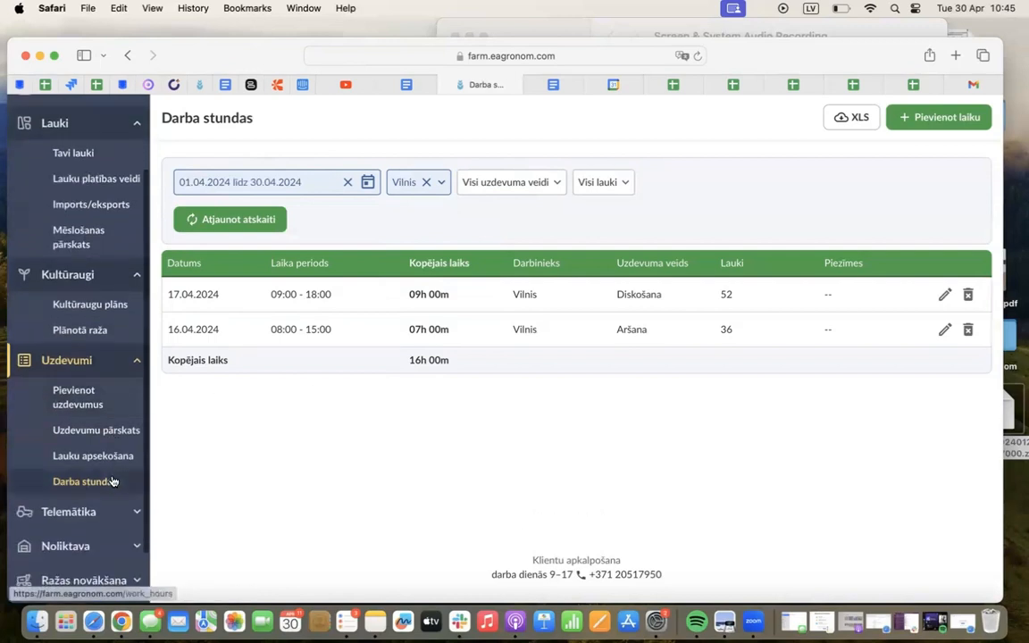
{"action": "left_click", "coordinate": [114, 358]}
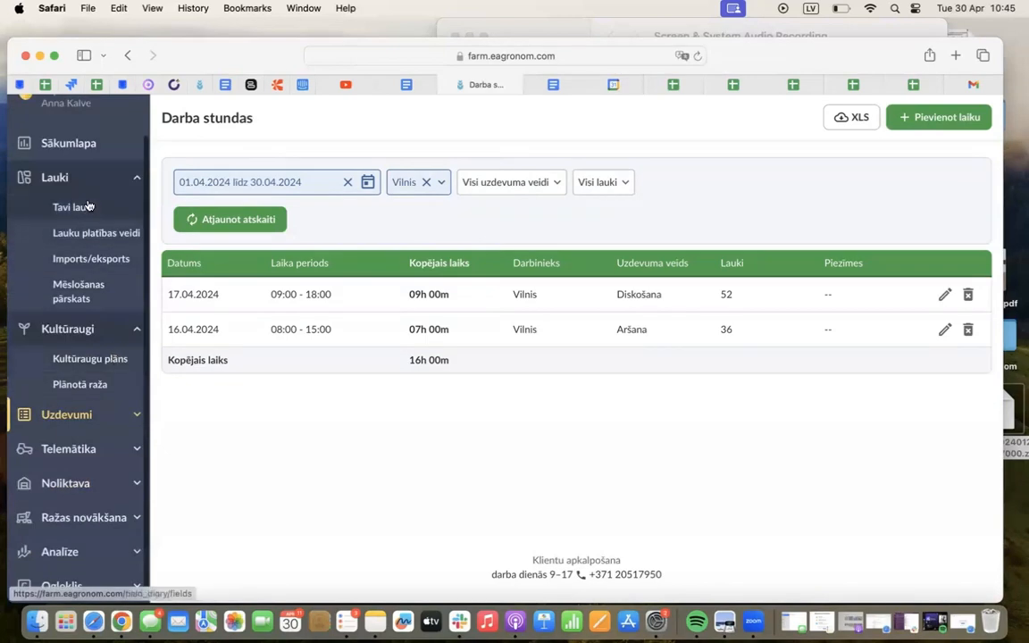
{"action": "left_click", "coordinate": [87, 172]}
{"action": "left_click", "coordinate": [106, 257]}
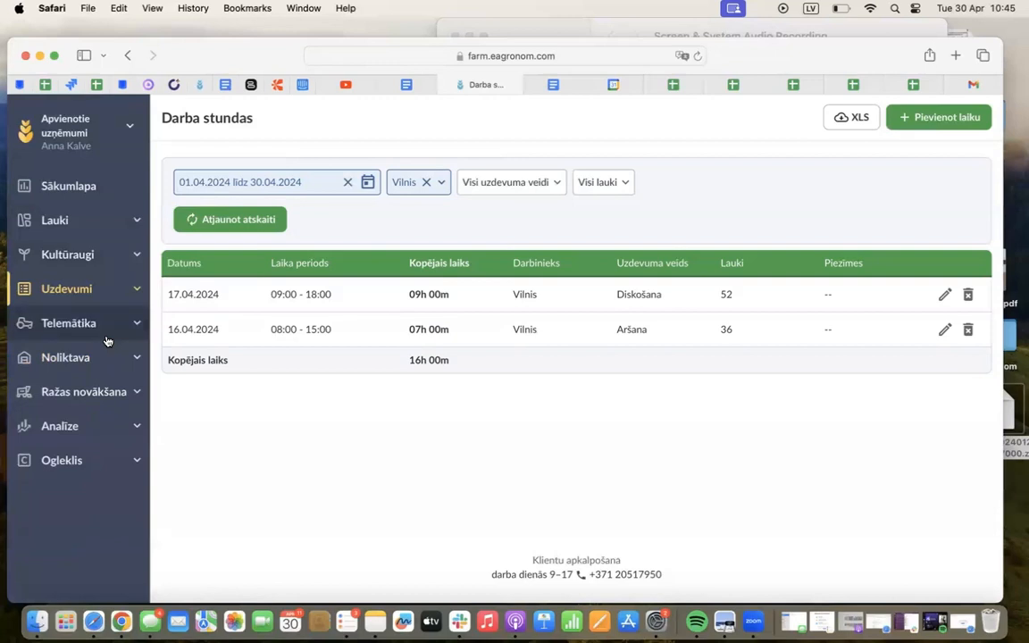
{"action": "left_click", "coordinate": [86, 325]}
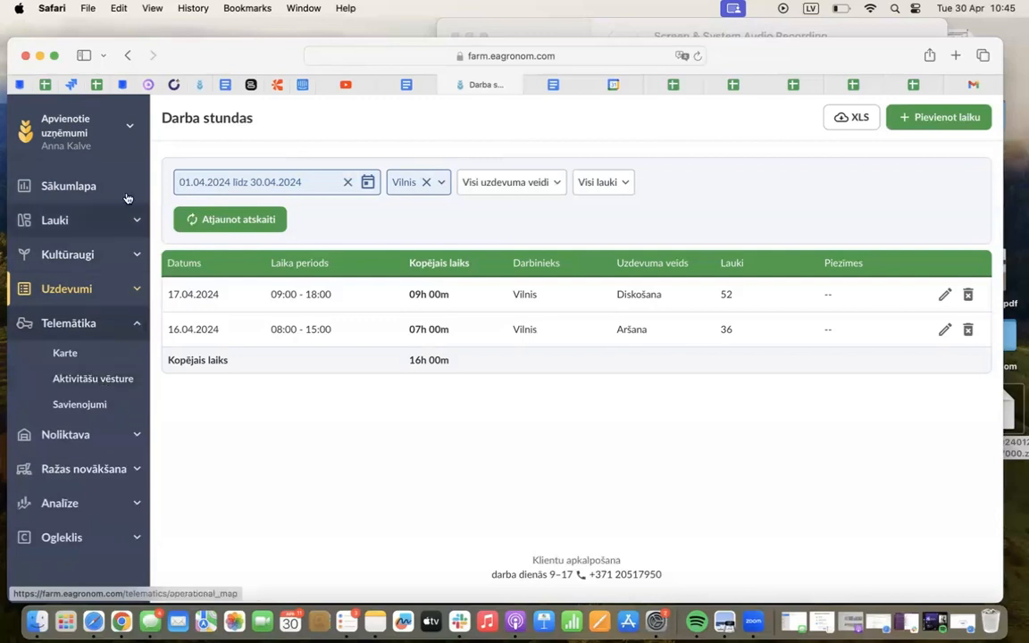
Find OÜ Viljatootja by its ID in the admin Companies settings and open the company for management
{"action": "left_click", "coordinate": [108, 129]}
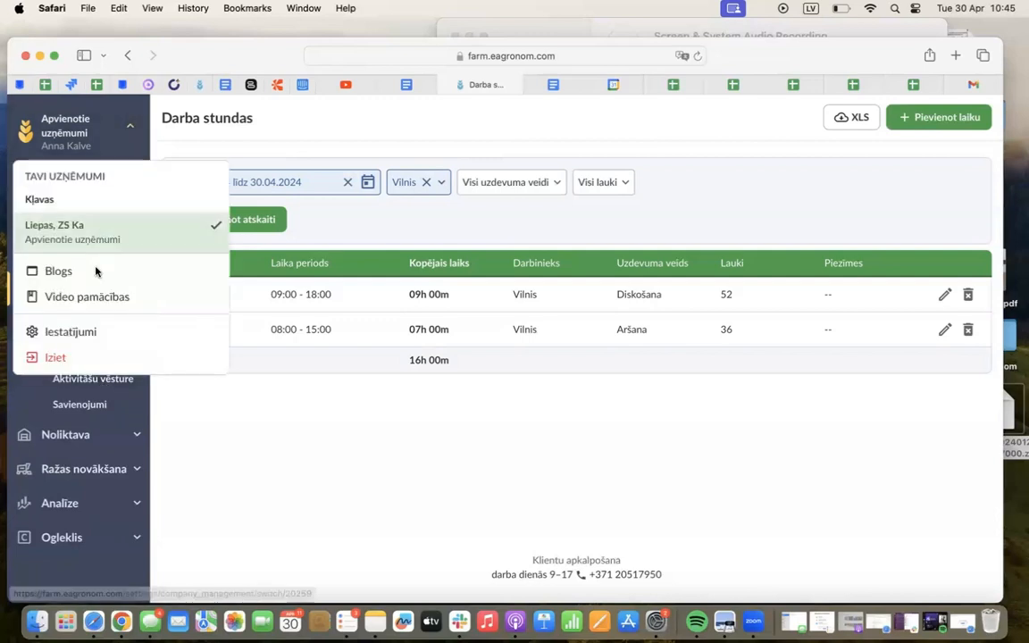
{"action": "left_click", "coordinate": [71, 332]}
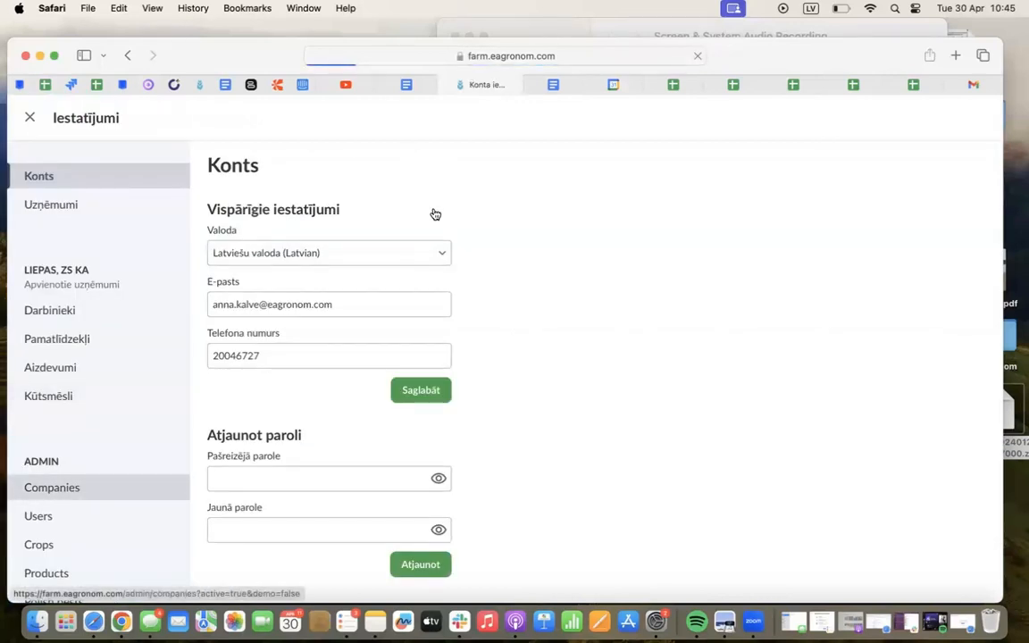
{"action": "left_click", "coordinate": [397, 241]}
{"action": "type", "text": "4"}
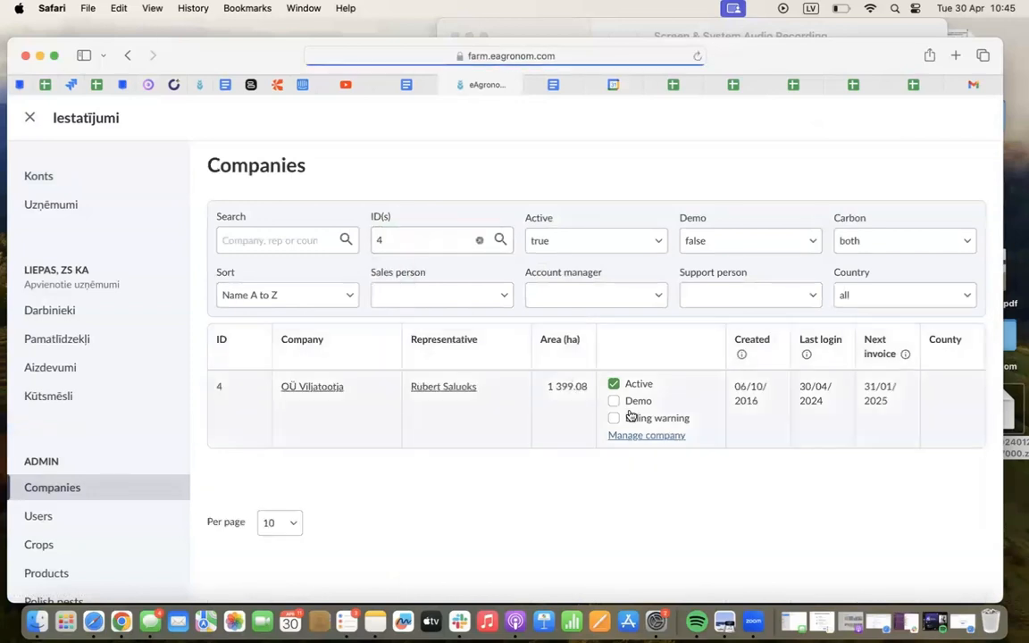
{"action": "left_click", "coordinate": [645, 439]}
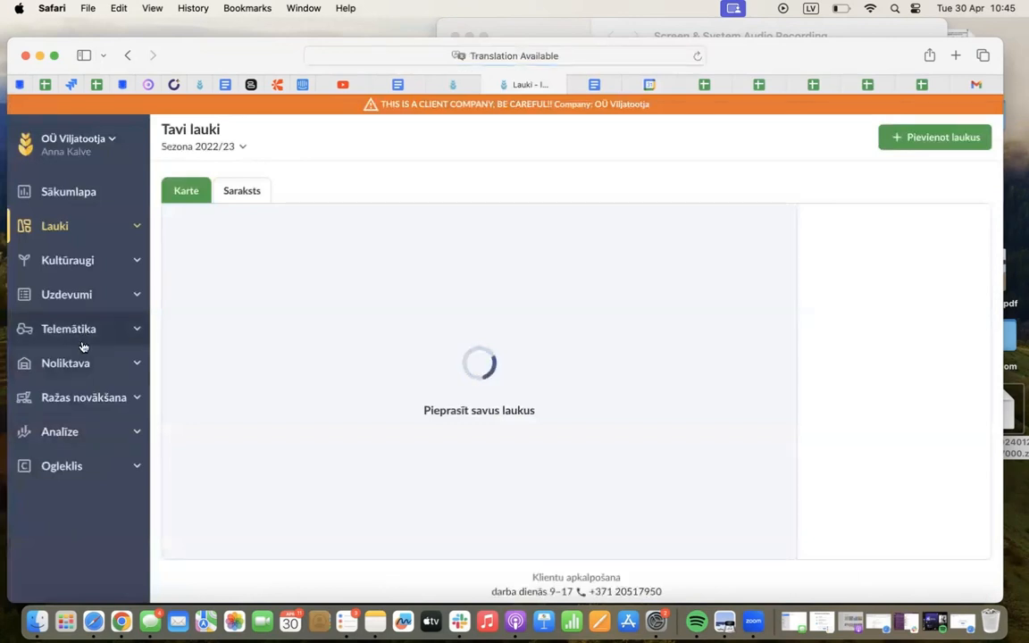
Open the Telemātika Savienojumi page and examine the John Deere and Navirec integrations and the Lauktehnika machine list
{"action": "left_click", "coordinate": [85, 337]}
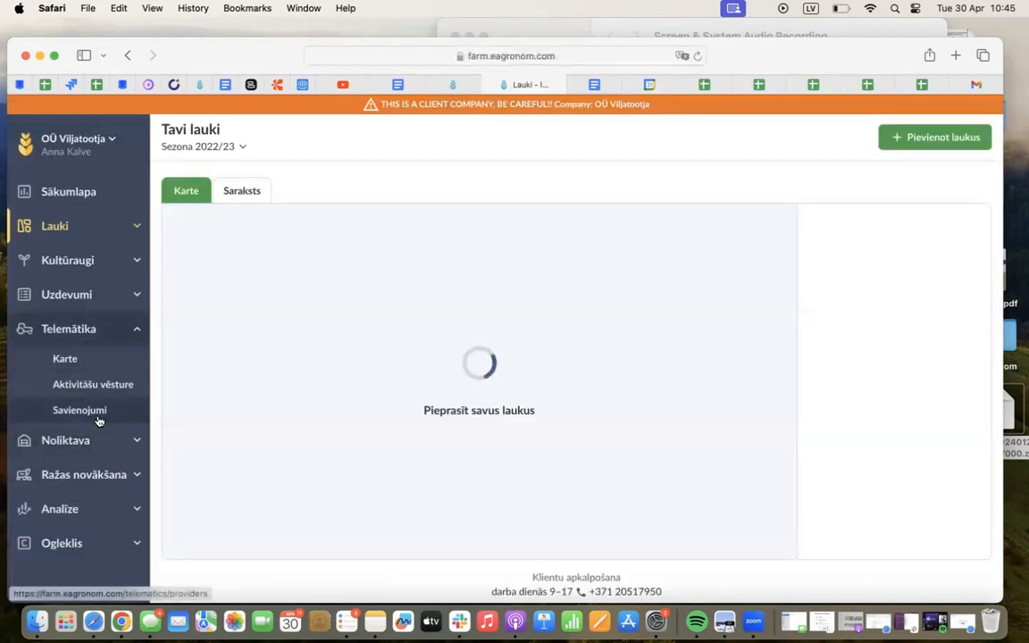
{"action": "left_click", "coordinate": [90, 411]}
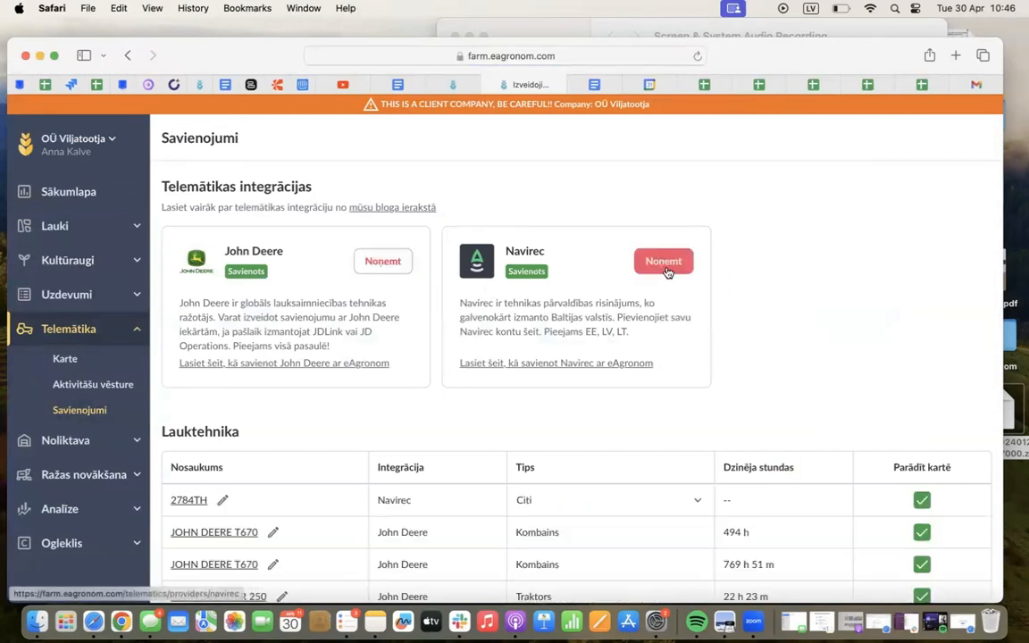
{"action": "scroll", "coordinate": [536, 391], "scroll_direction": "down", "scroll_amount": 1}
{"action": "scroll", "coordinate": [537, 391], "scroll_direction": "down", "scroll_amount": 2}
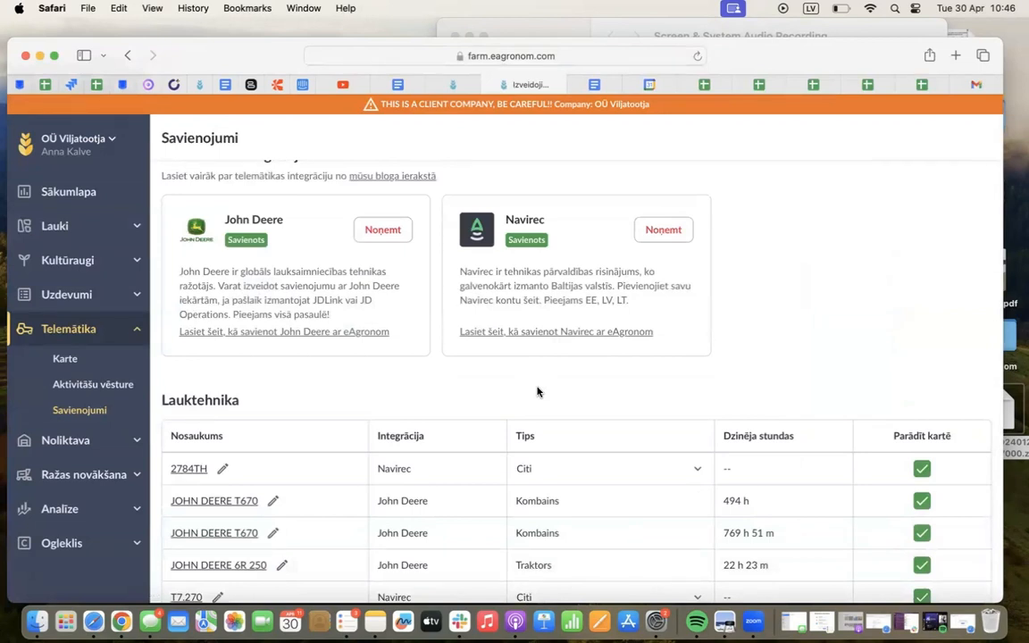
{"action": "scroll", "coordinate": [536, 391], "scroll_direction": "down", "scroll_amount": 2}
{"action": "scroll", "coordinate": [247, 361], "scroll_direction": "down", "scroll_amount": 4}
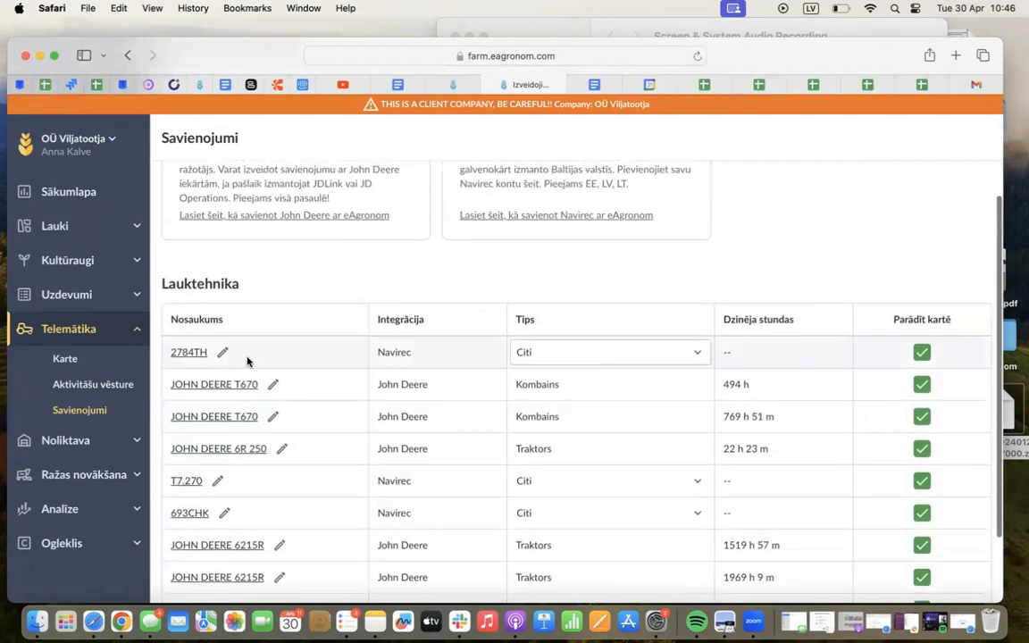
{"action": "scroll", "coordinate": [236, 338], "scroll_direction": "down", "scroll_amount": 3}
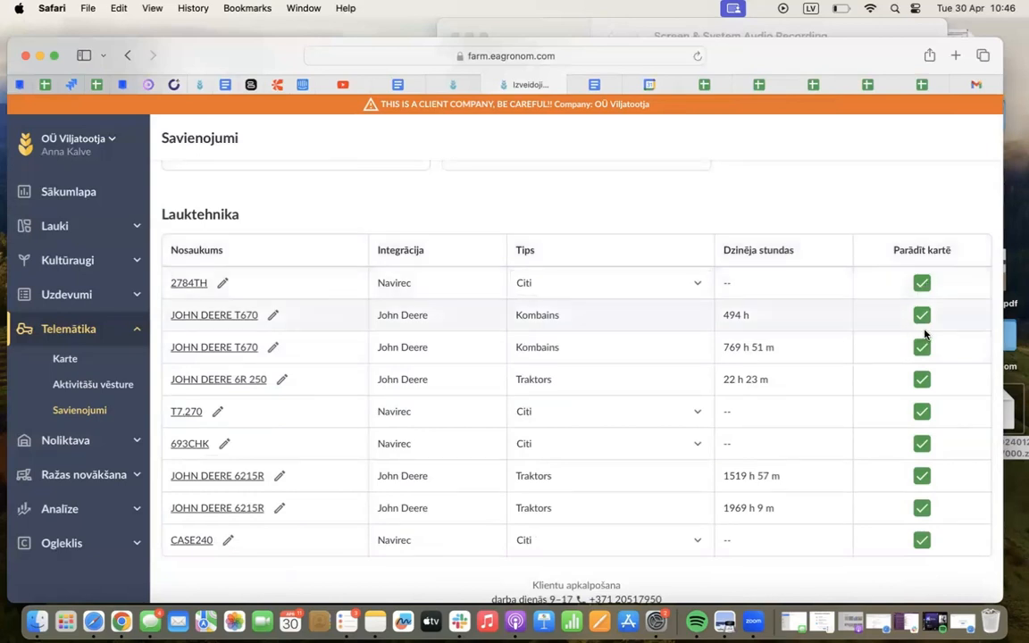
Open the Telemātika map, reload it and view the machines' locations and last active times
{"action": "left_click", "coordinate": [66, 359]}
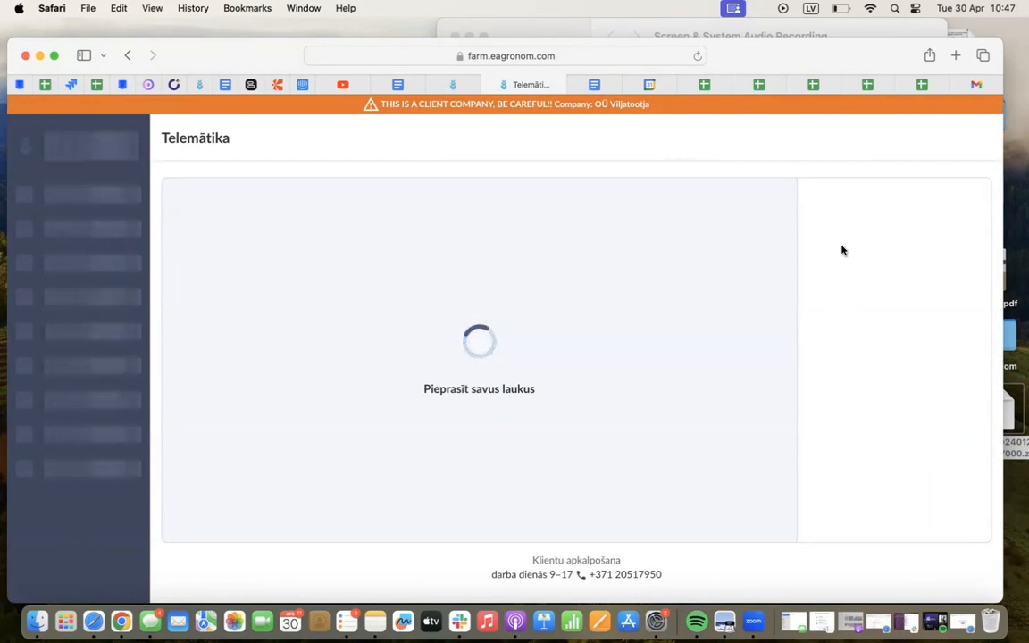
{"action": "left_click", "coordinate": [699, 57]}
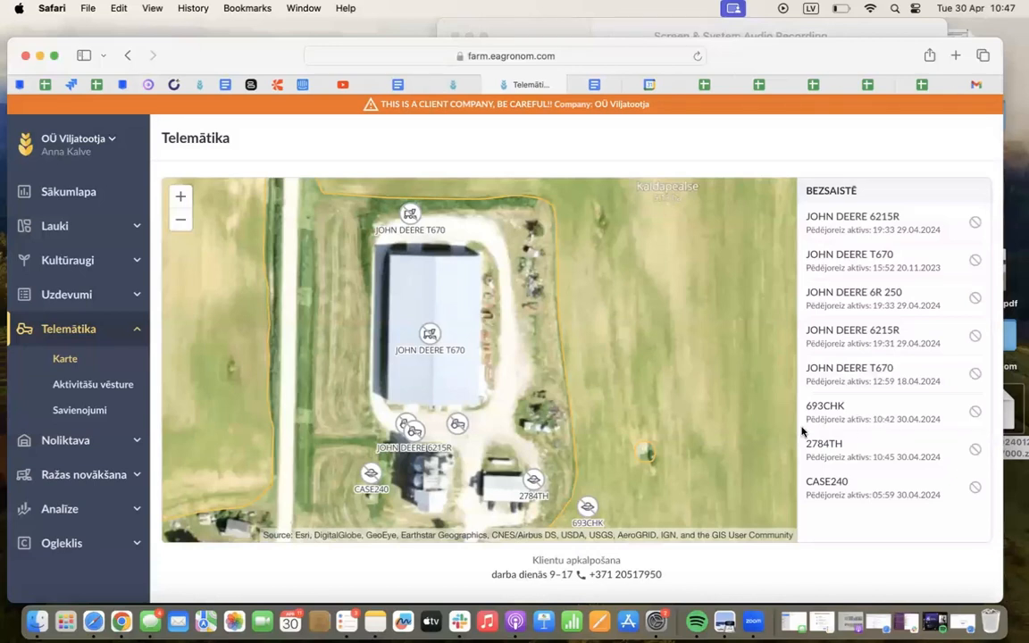
{"action": "scroll", "coordinate": [462, 389], "scroll_direction": "down", "scroll_amount": 5}
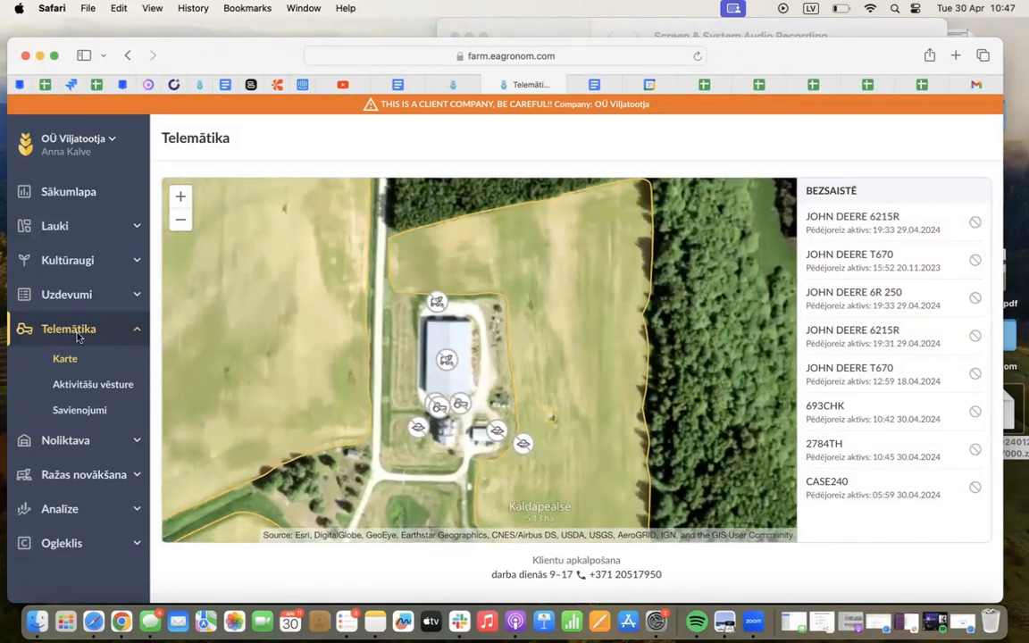
Open Aktivitāšu vēsture and review the recorded machine activities by date and field
{"action": "left_click", "coordinate": [80, 388]}
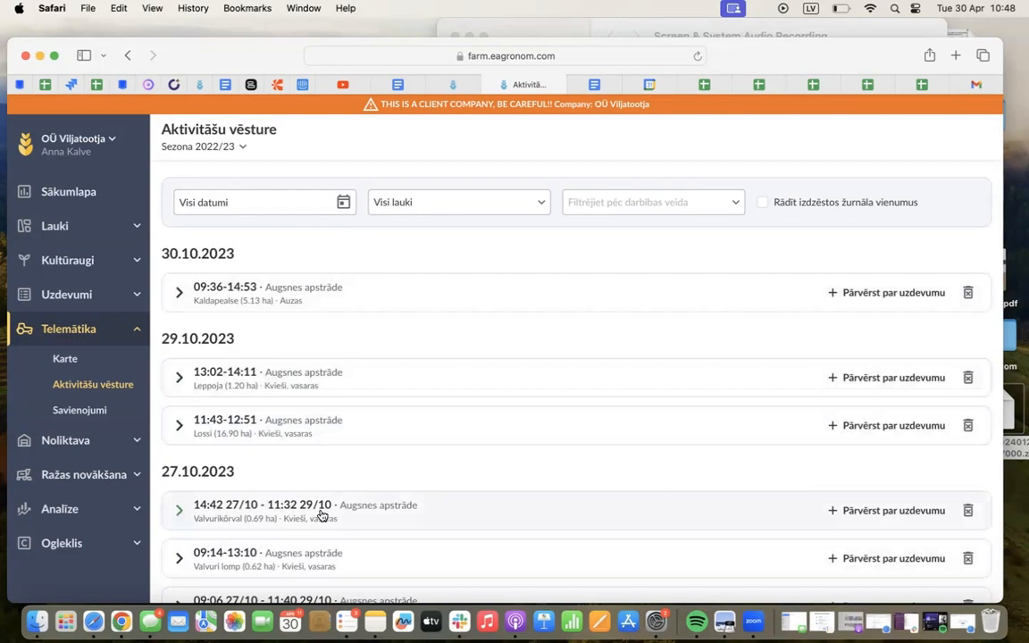
{"action": "scroll", "coordinate": [322, 516], "scroll_direction": "down", "scroll_amount": 20}
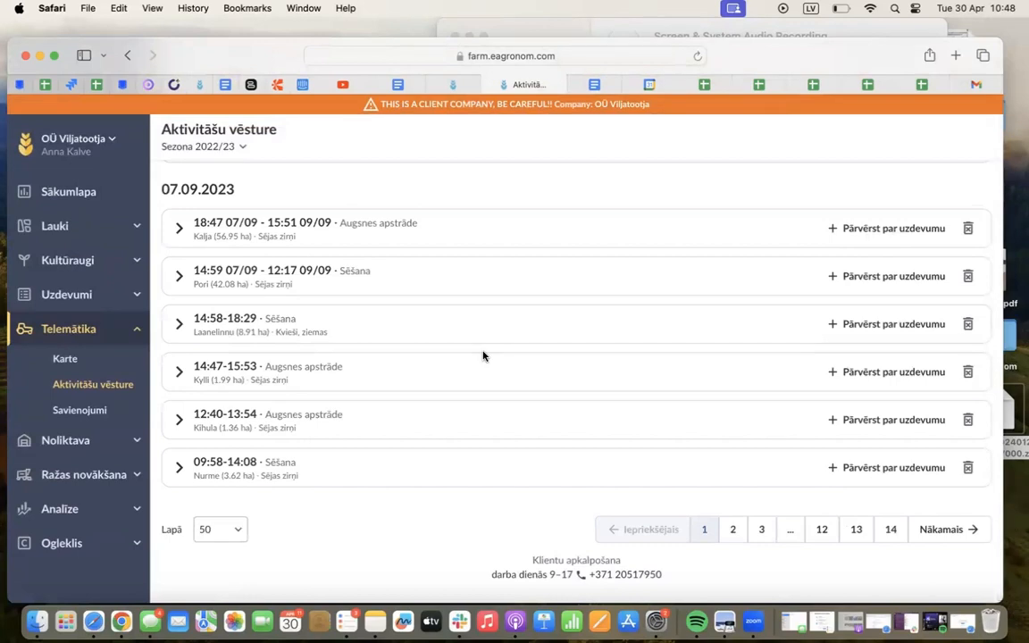
{"action": "scroll", "coordinate": [482, 356], "scroll_direction": "up", "scroll_amount": 20}
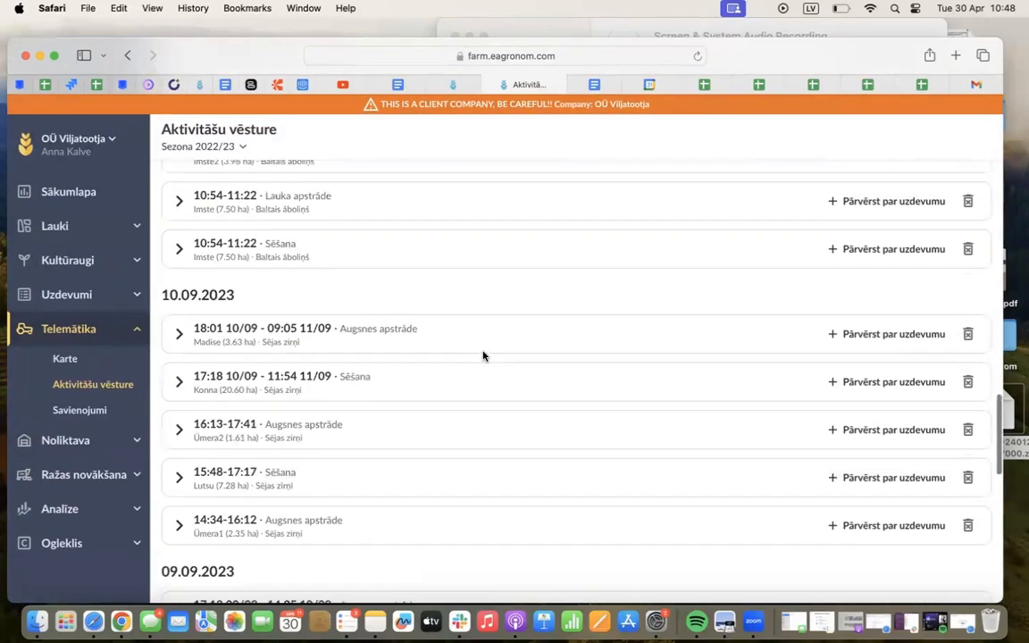
Expand the 30.10.2023 Augsnes apstrāde activity on field Kaldapealse and view its map and telematics data
{"action": "scroll", "coordinate": [482, 356], "scroll_direction": "up", "scroll_amount": 10}
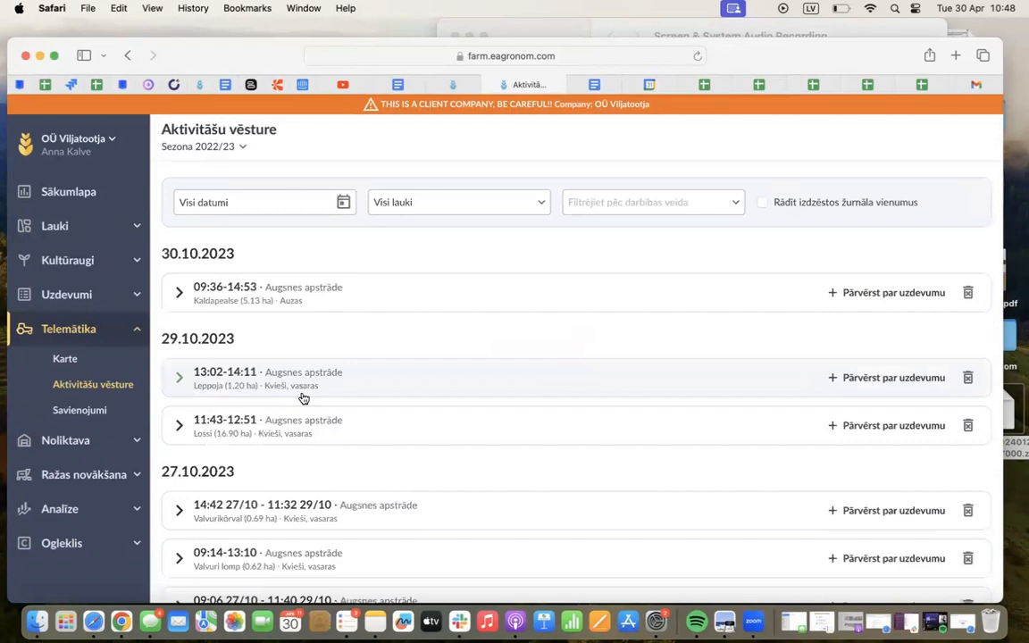
{"action": "left_click_drag", "start_coordinate": [162, 253], "coordinate": [234, 257]}
{"action": "left_click", "coordinate": [237, 297]}
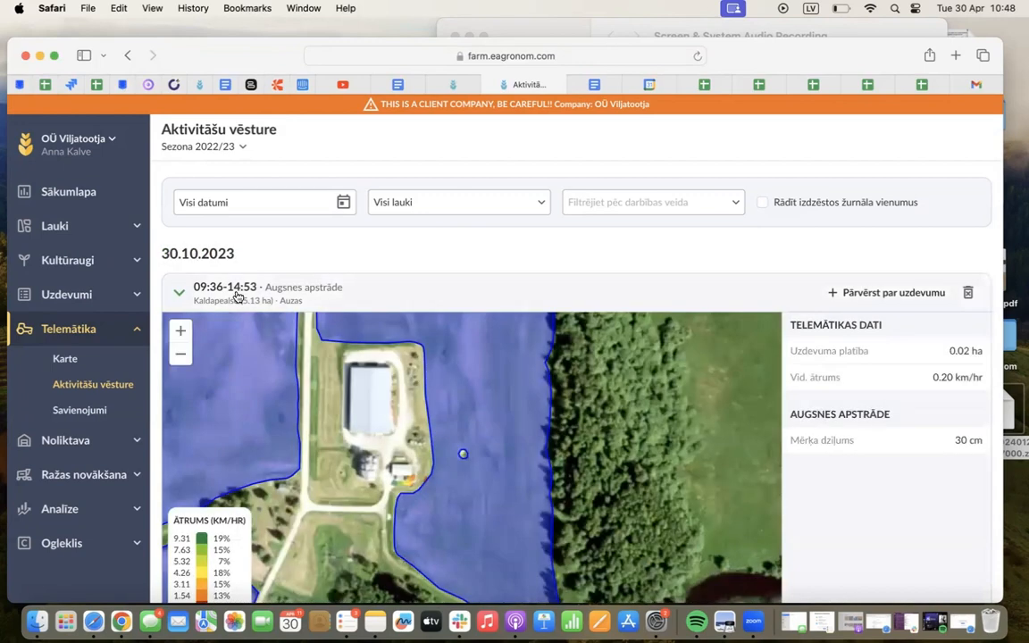
{"action": "scroll", "coordinate": [446, 266], "scroll_direction": "down", "scroll_amount": 1}
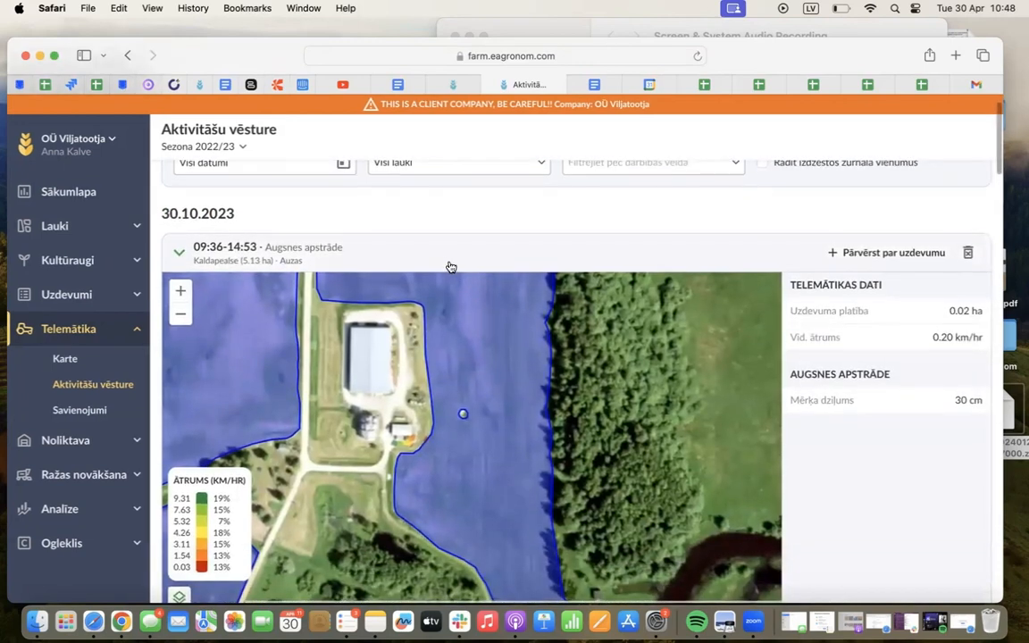
Start converting the Kaldapealse activity into a task, searching for "ar" and choosing the task type Aršana
{"action": "left_click", "coordinate": [855, 254]}
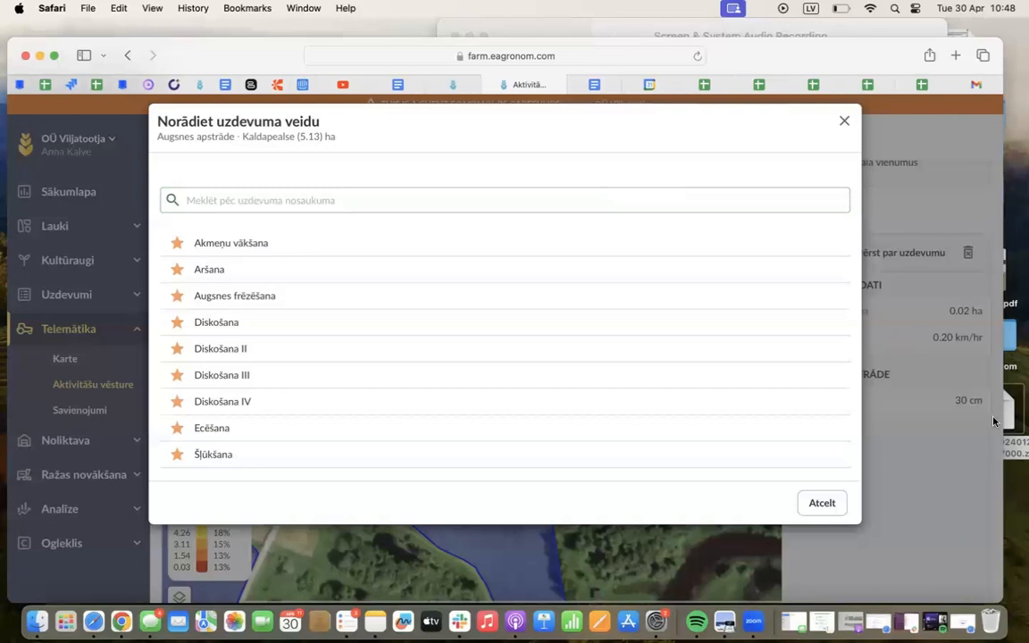
{"action": "left_click", "coordinate": [378, 202]}
{"action": "type", "text": "ar"}
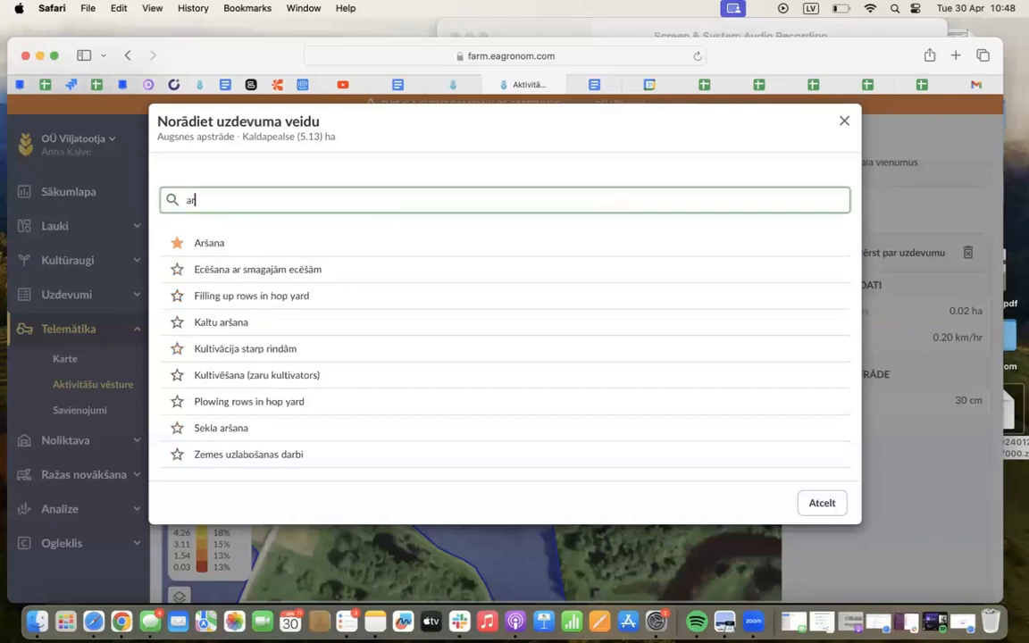
{"action": "left_click", "coordinate": [371, 245]}
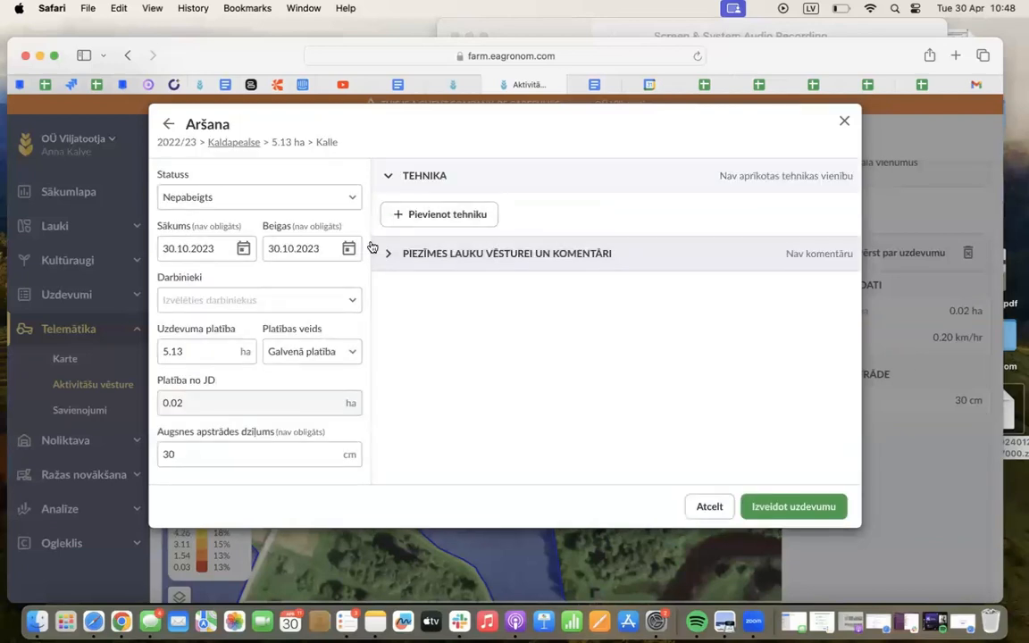
{"action": "left_click_drag", "start_coordinate": [231, 125], "coordinate": [187, 122]}
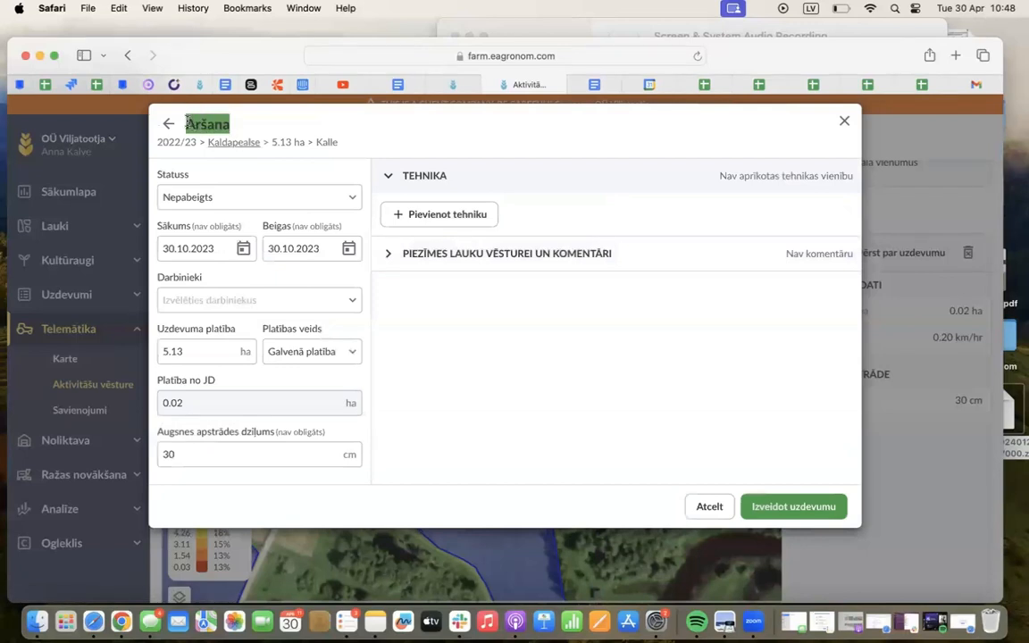
{"action": "left_click", "coordinate": [187, 122]}
Set the Aršana task's status to Pabeigts, check its start date and employee options, and close the form without creating the task
{"action": "left_click", "coordinate": [194, 197]}
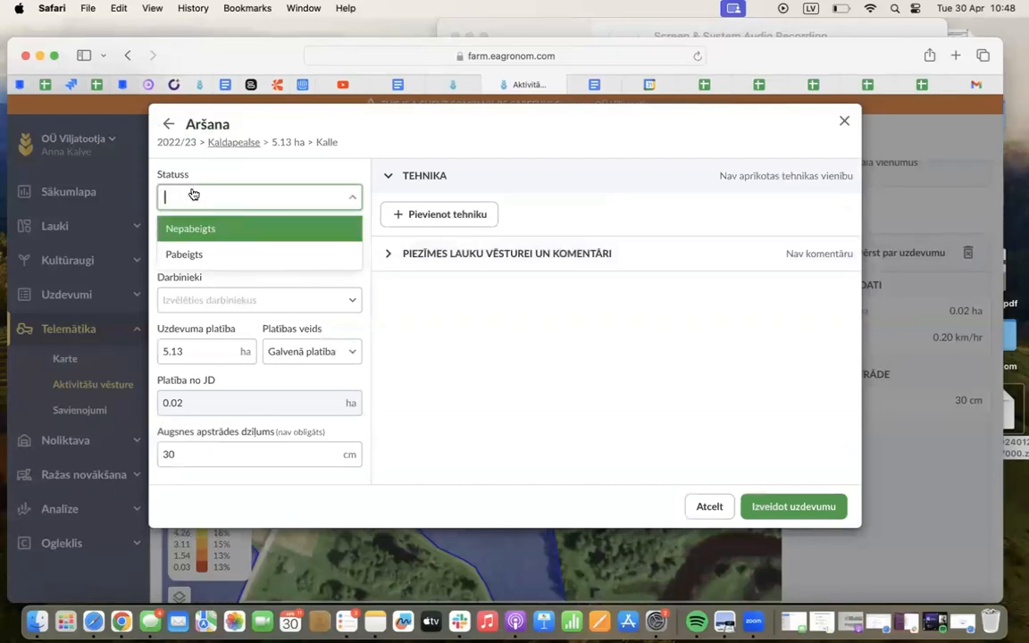
{"action": "left_click", "coordinate": [186, 256]}
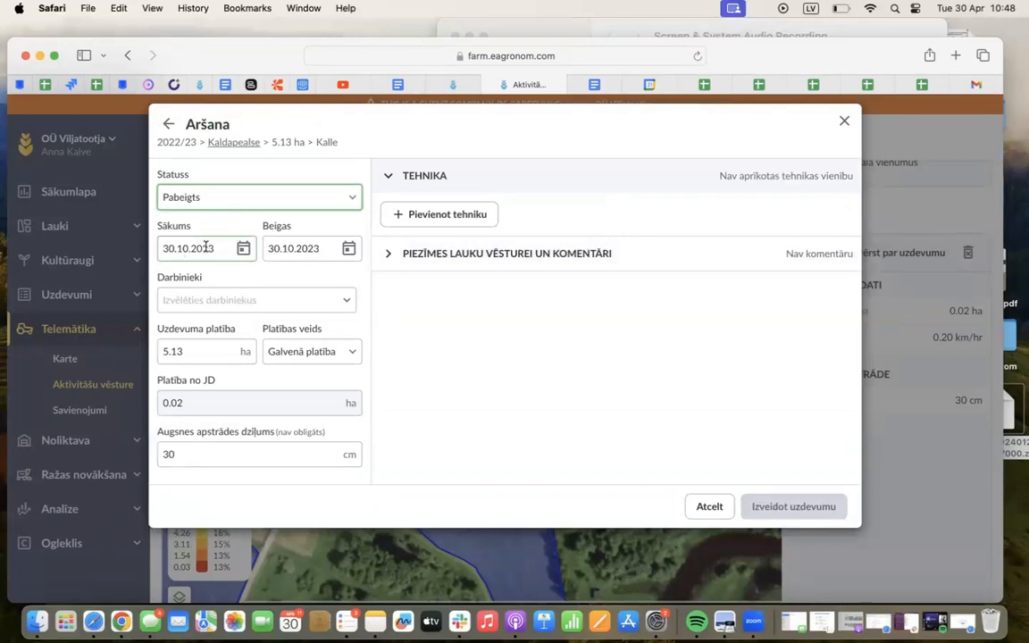
{"action": "left_click", "coordinate": [188, 249]}
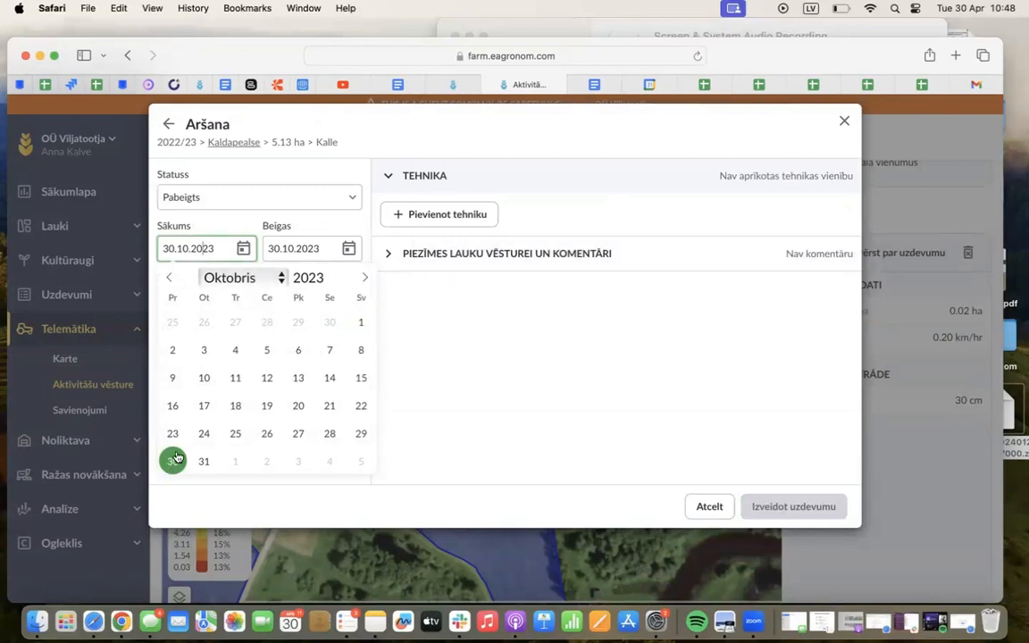
{"action": "left_click", "coordinate": [407, 392]}
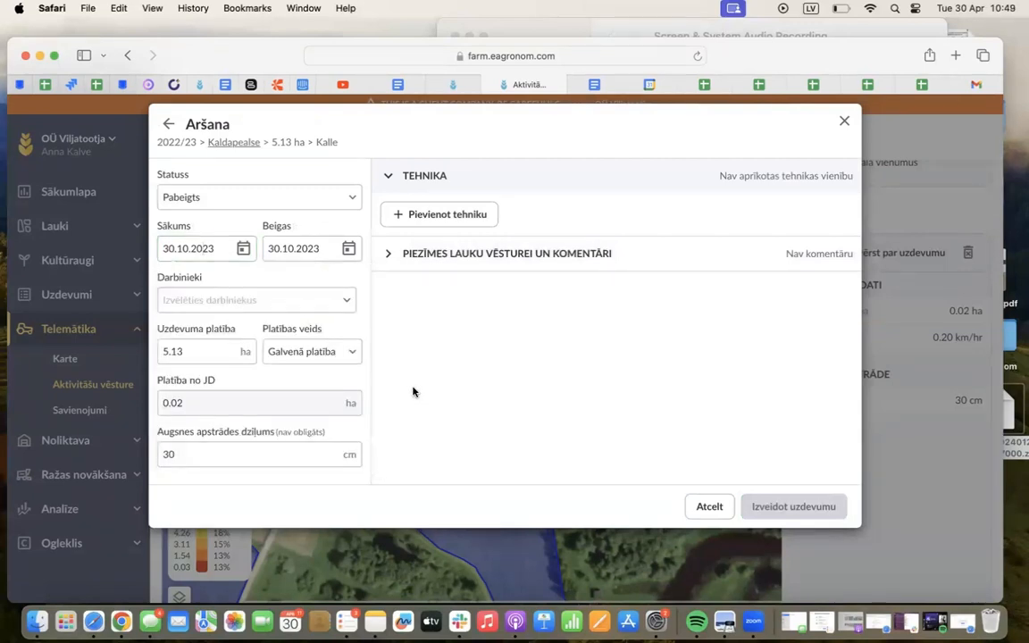
{"action": "left_click", "coordinate": [228, 299]}
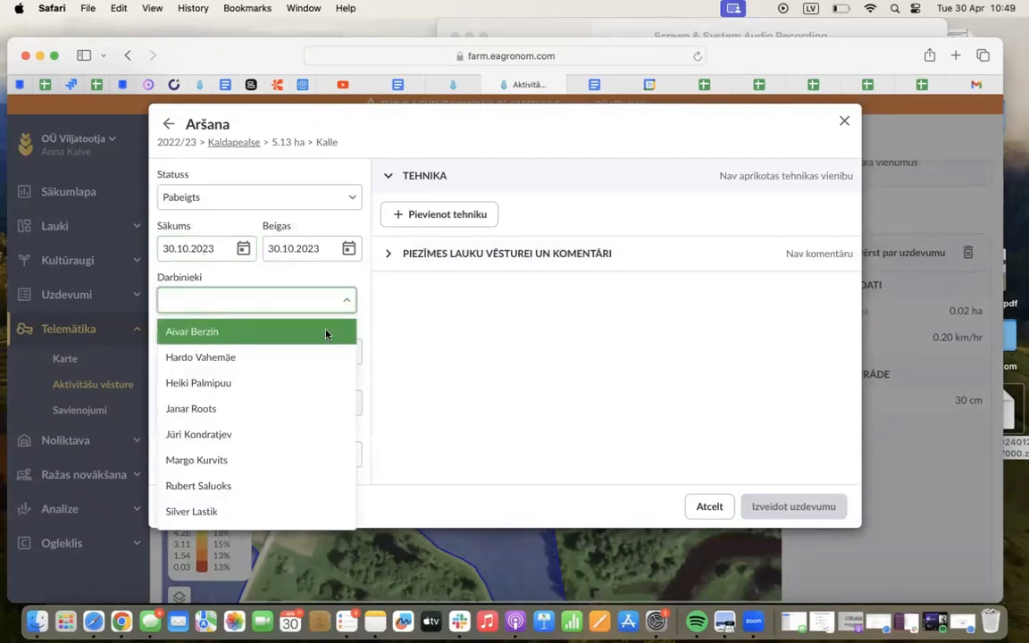
{"action": "left_click", "coordinate": [372, 317]}
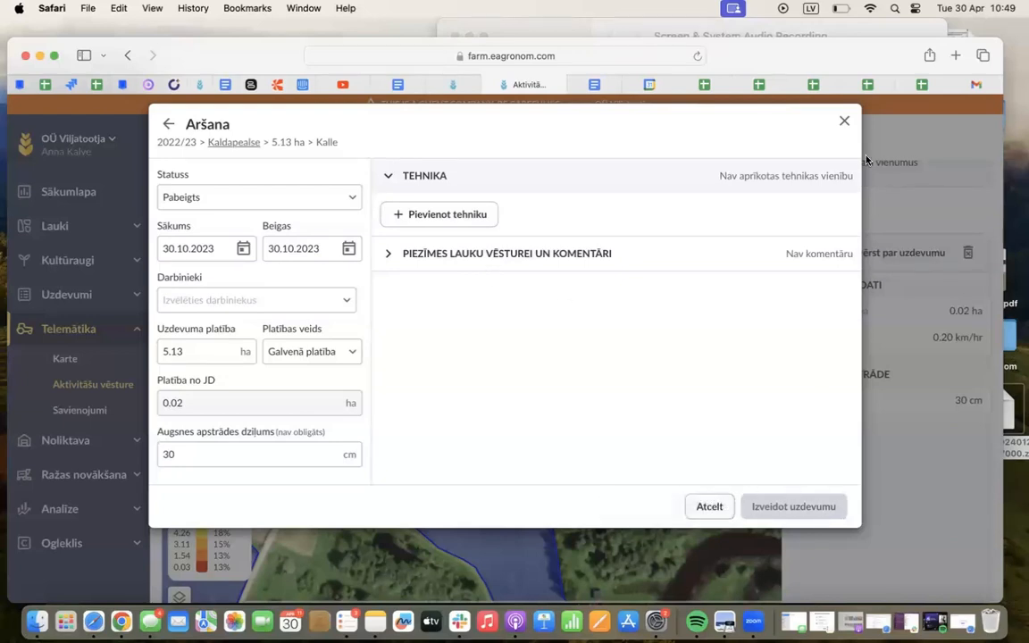
{"action": "left_click", "coordinate": [844, 120]}
{"action": "left_click", "coordinate": [636, 349]}
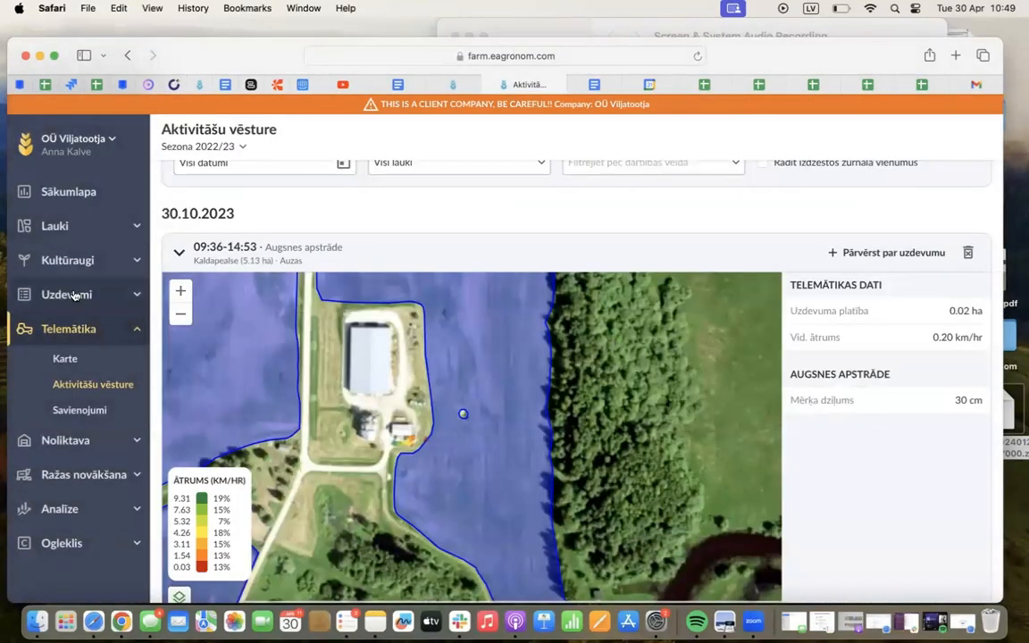
Switch to the combined companies Liepas, ZS Ka and review the products listed in the Noliktava overview
{"action": "left_click", "coordinate": [82, 130]}
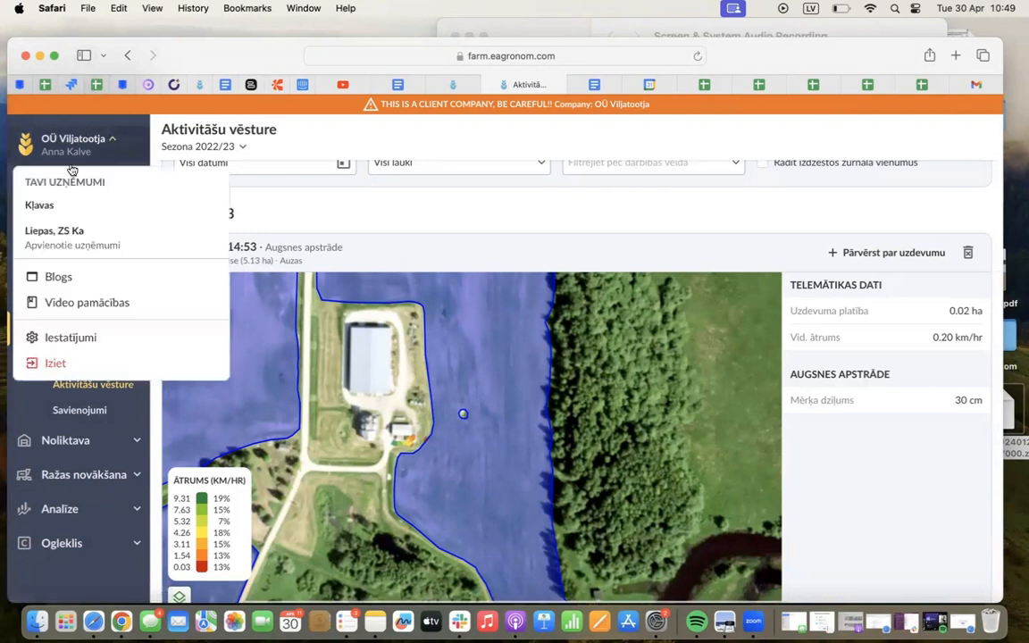
{"action": "left_click", "coordinate": [68, 234]}
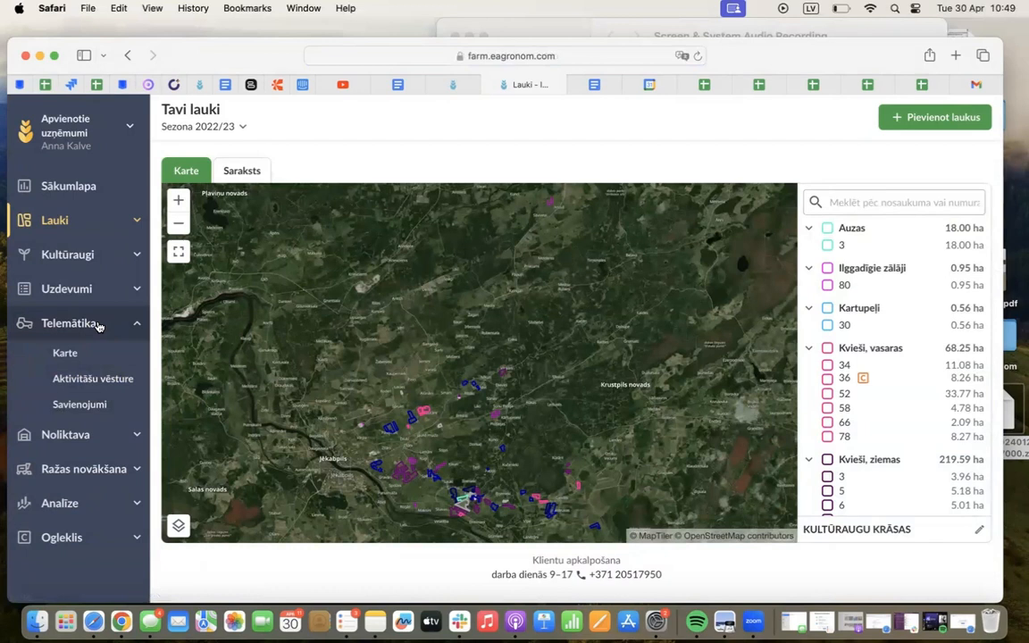
{"action": "left_click", "coordinate": [98, 327]}
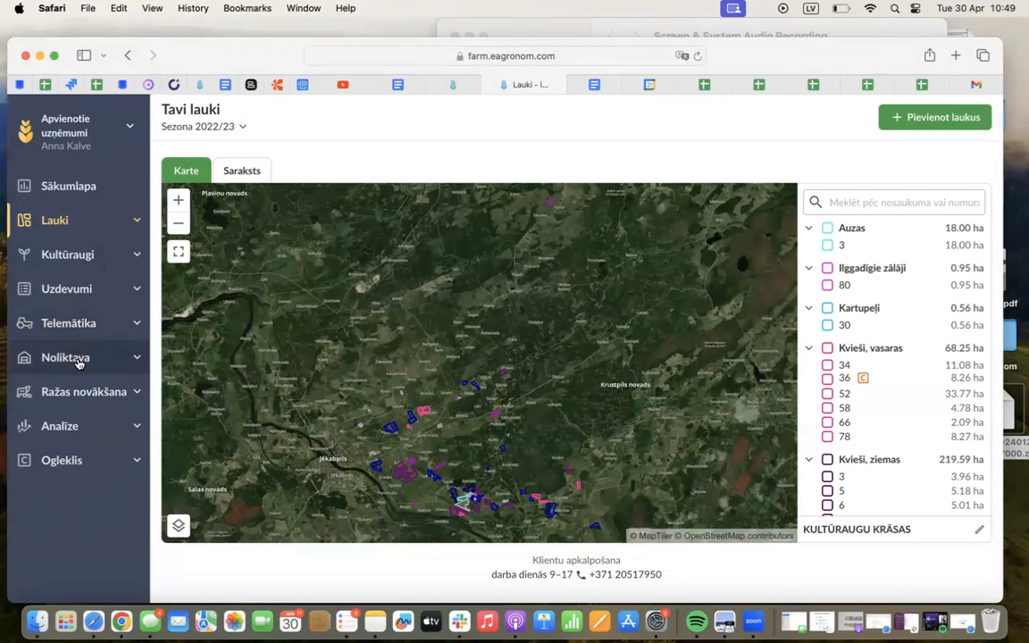
{"action": "left_click", "coordinate": [79, 362]}
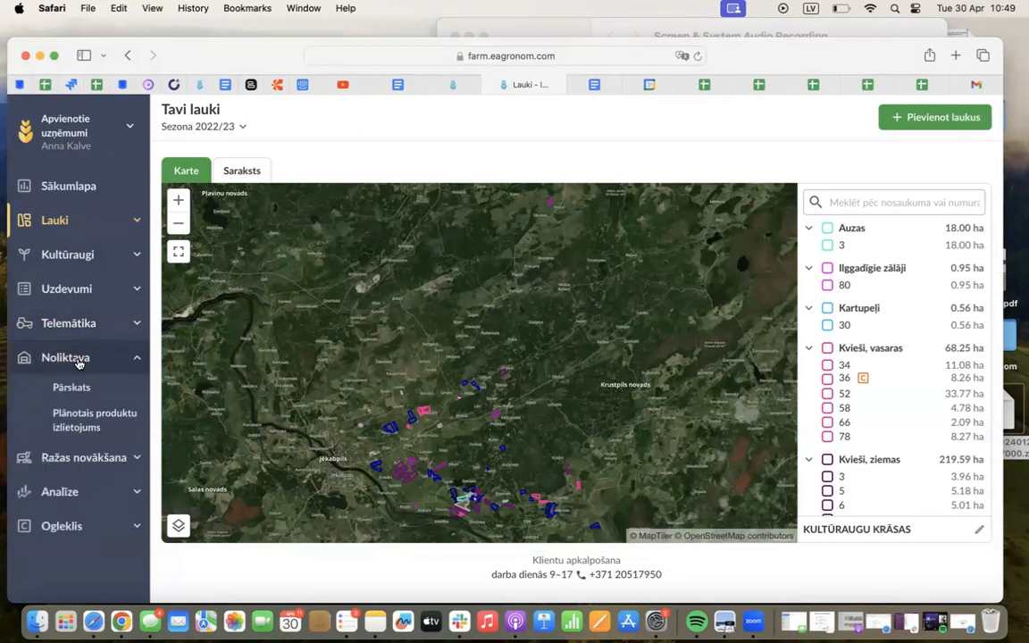
{"action": "left_click", "coordinate": [80, 390]}
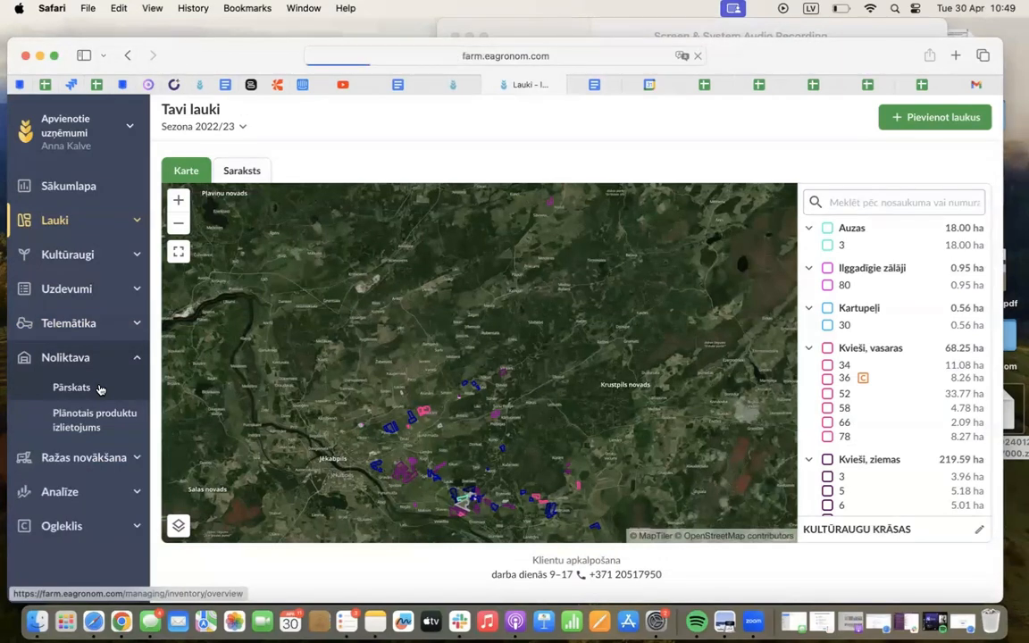
{"action": "scroll", "coordinate": [366, 279], "scroll_direction": "down", "scroll_amount": 1}
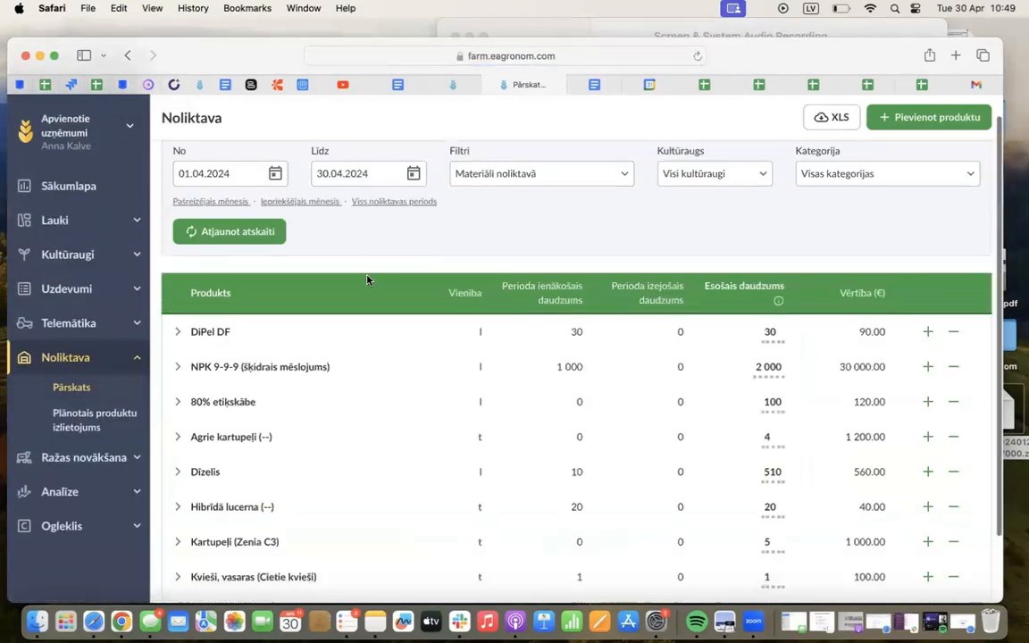
{"action": "scroll", "coordinate": [366, 279], "scroll_direction": "down", "scroll_amount": 2}
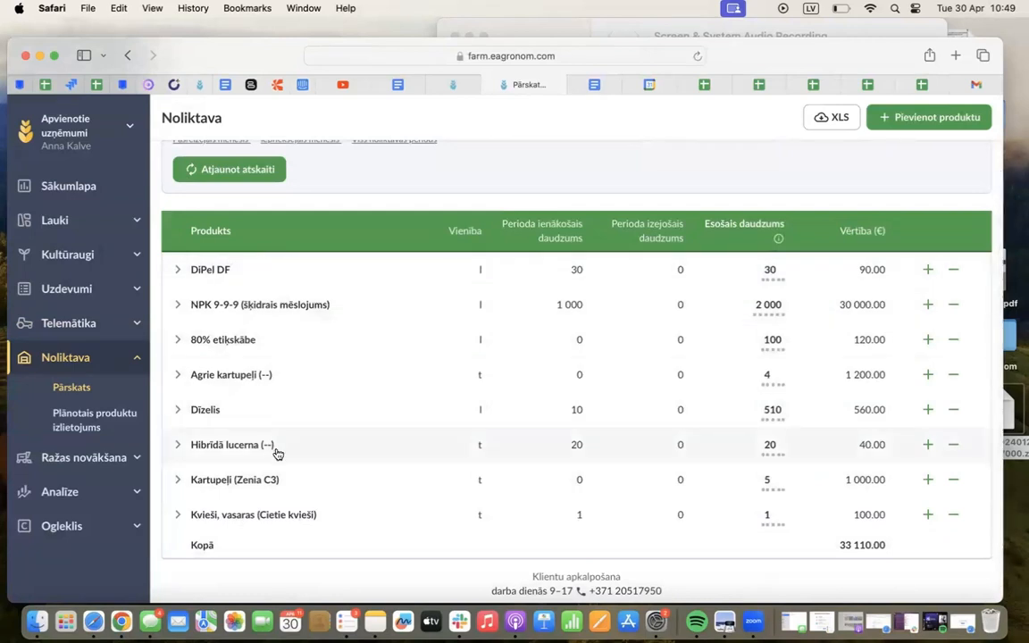
{"action": "scroll", "coordinate": [530, 390], "scroll_direction": "up", "scroll_amount": 2}
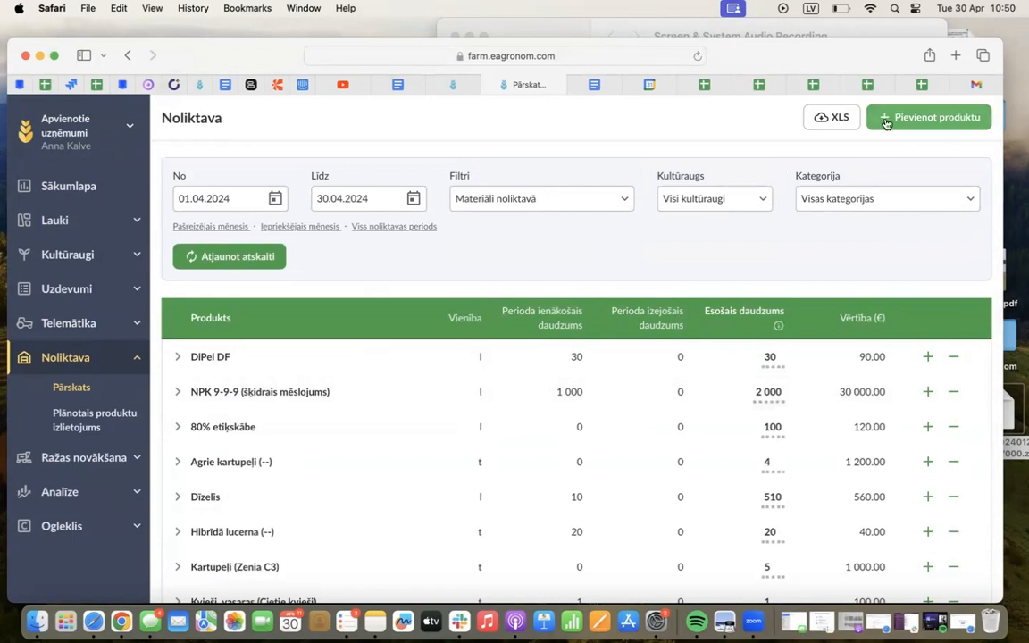
Start a new product transaction in the warehouse and set the product receipt date to 01.03.2023
{"action": "left_click", "coordinate": [935, 120]}
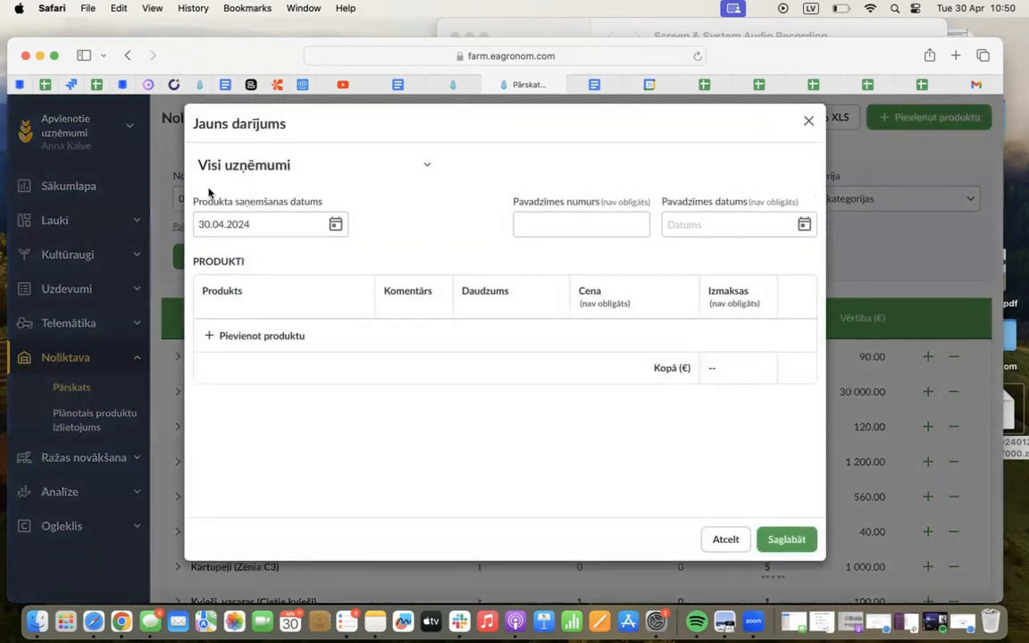
{"action": "left_click", "coordinate": [337, 227]}
{"action": "left_click", "coordinate": [360, 258]}
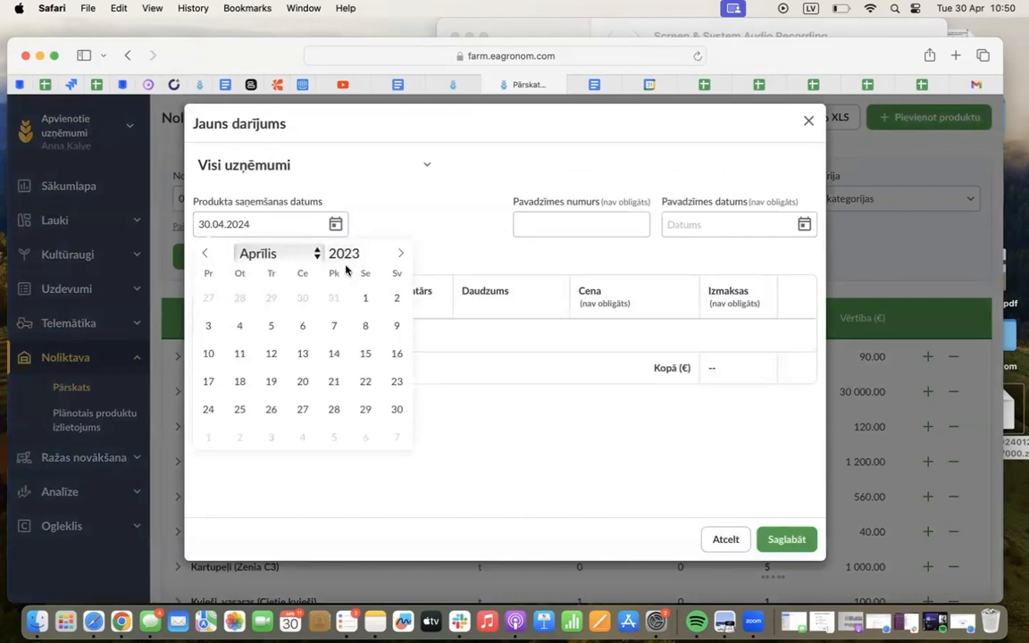
{"action": "left_click", "coordinate": [258, 254]}
{"action": "left_click", "coordinate": [268, 233]}
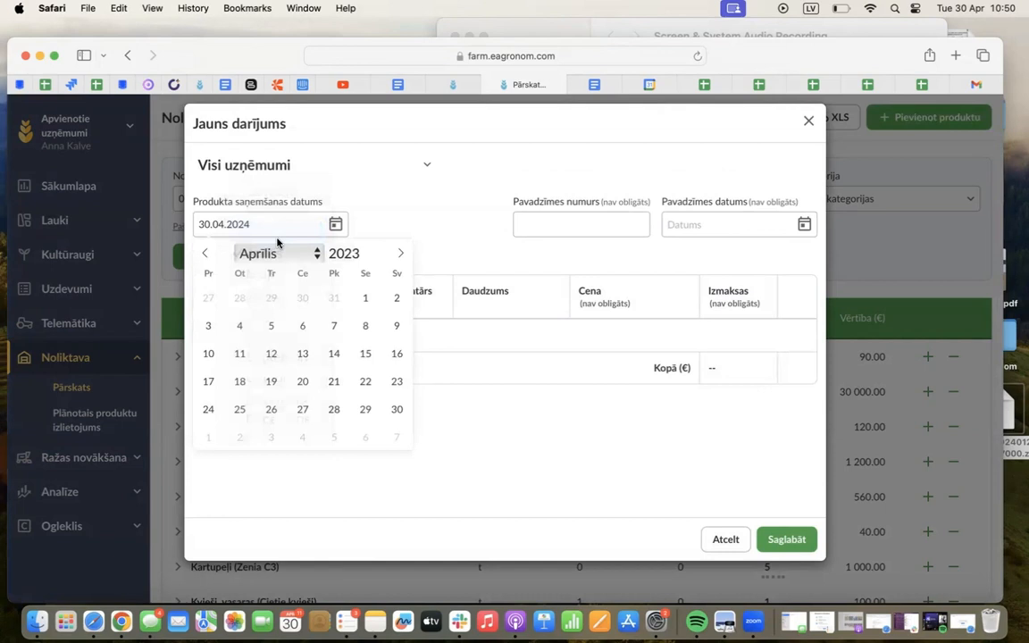
{"action": "left_click", "coordinate": [274, 298]}
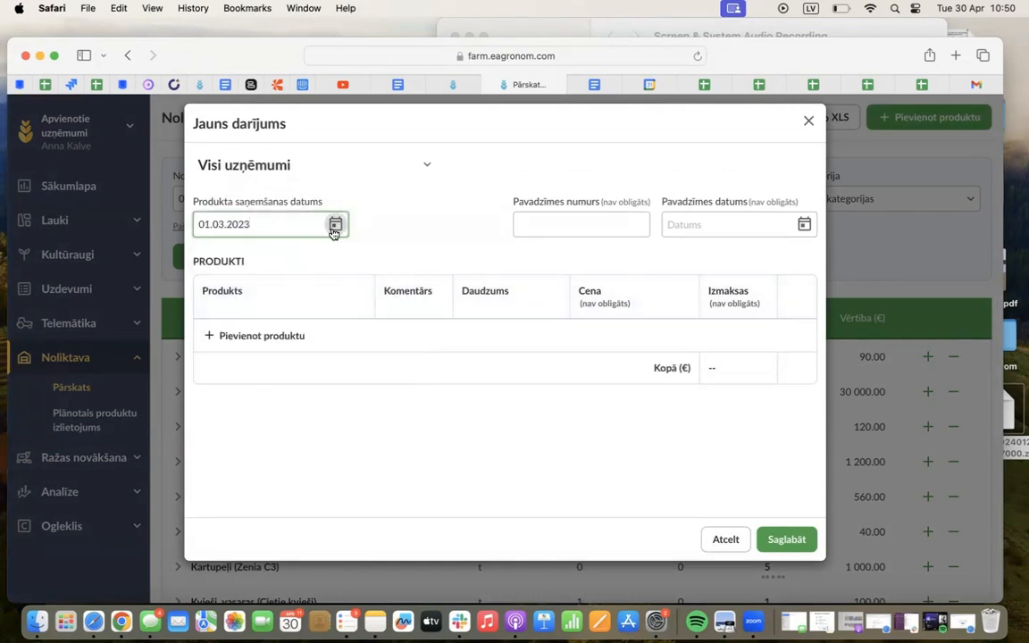
{"action": "left_click", "coordinate": [335, 225]}
{"action": "left_click", "coordinate": [273, 295]}
Enter 1234 as the transaction's waybill number and set the waybill date to 24.02.2023
{"action": "left_click", "coordinate": [602, 223]}
{"action": "type", "text": "1234"}
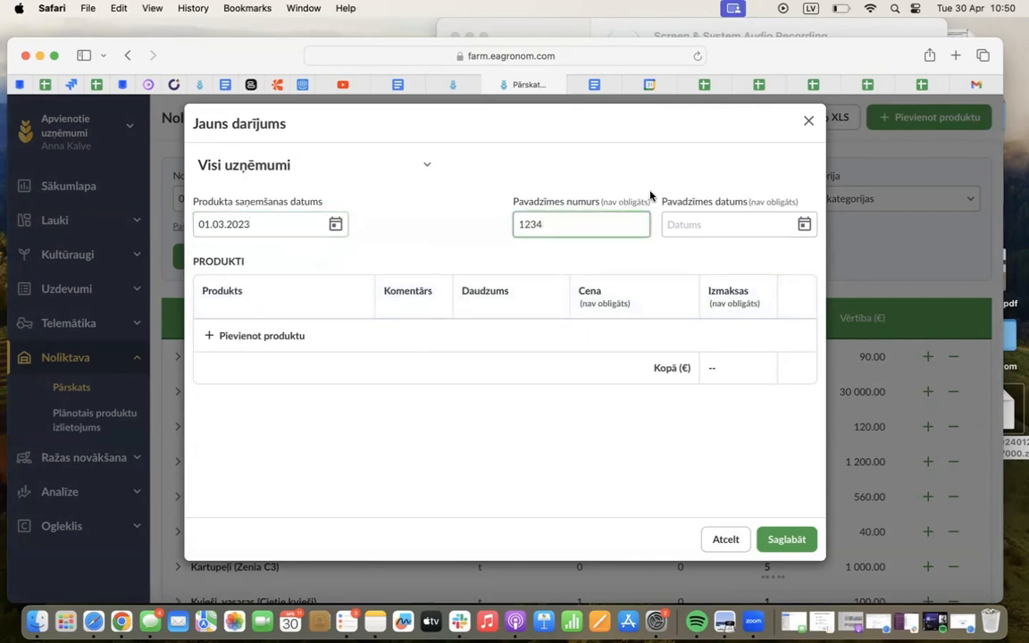
{"action": "left_click", "coordinate": [802, 224]}
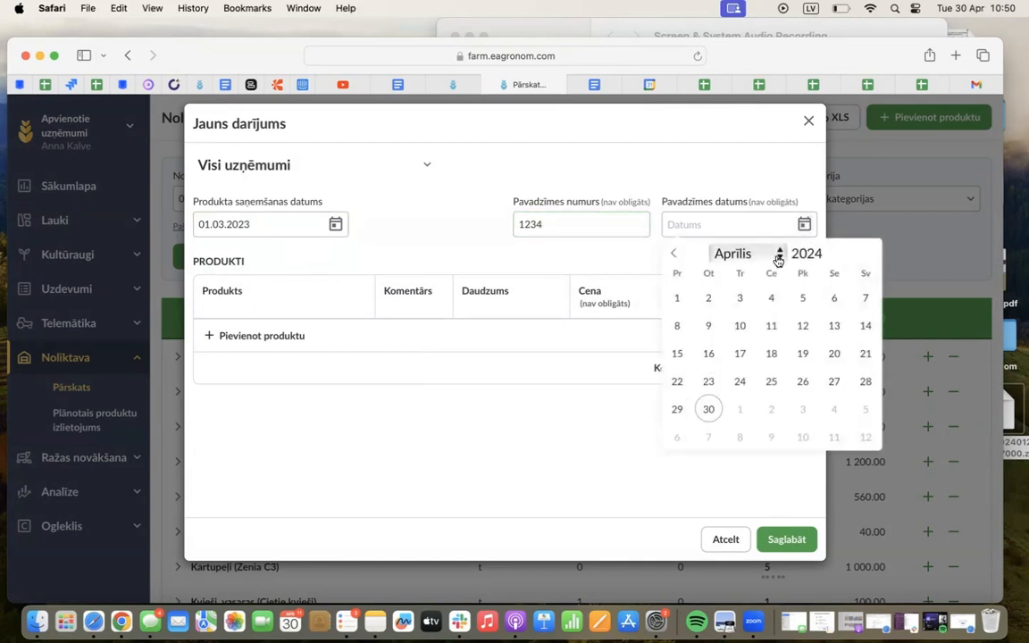
{"action": "left_click", "coordinate": [834, 258]}
{"action": "left_click", "coordinate": [759, 252]}
{"action": "left_click", "coordinate": [741, 230]}
{"action": "left_click", "coordinate": [739, 255]}
{"action": "left_click", "coordinate": [725, 234]}
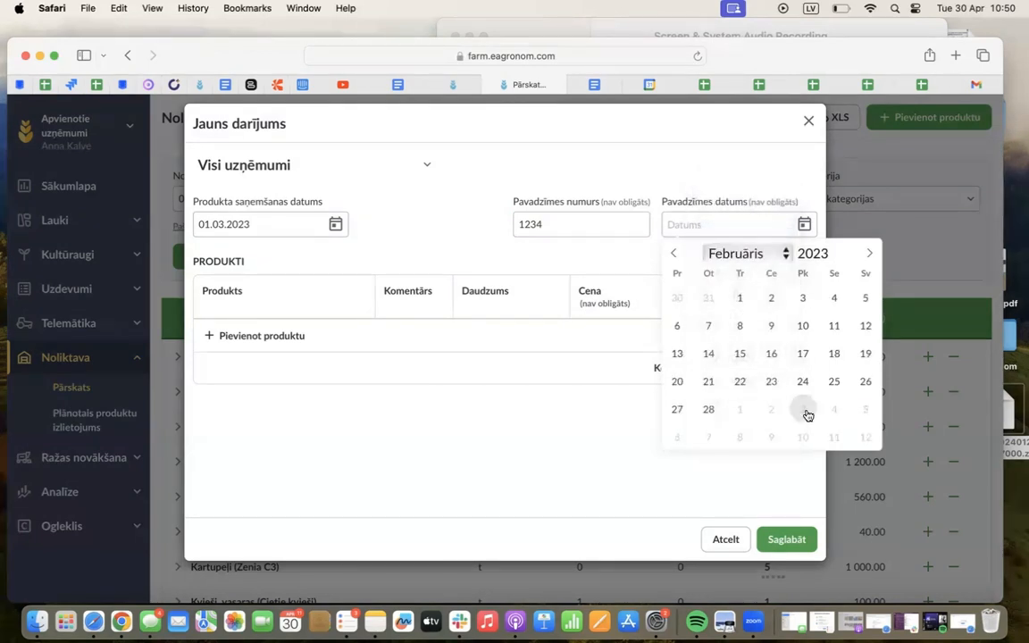
{"action": "left_click", "coordinate": [802, 383]}
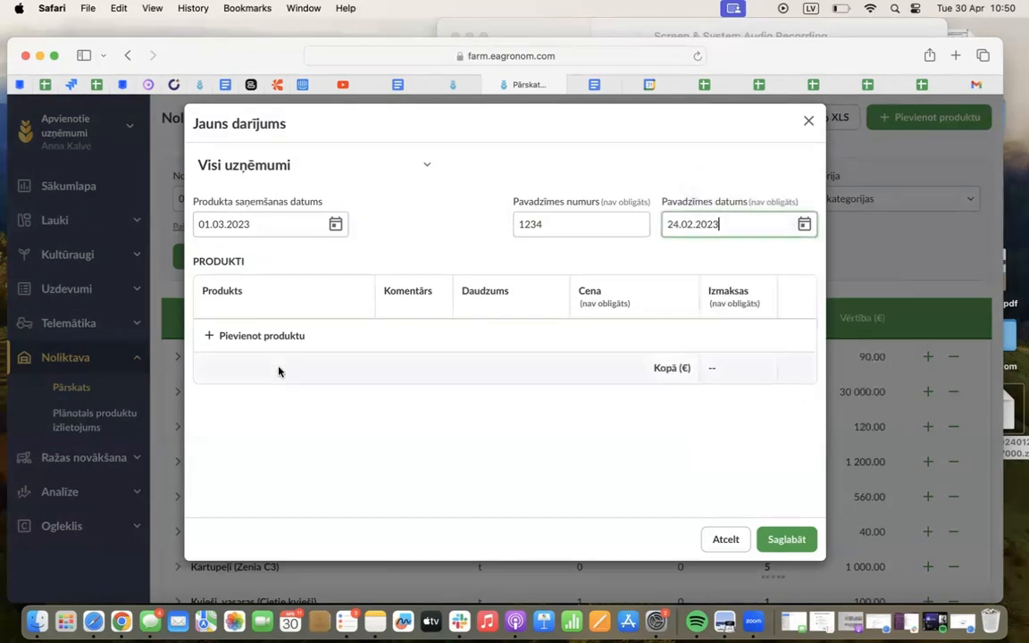
Add the fertilizer NPK 9-9-9 (šķidrais mēslojums) to the transaction with a quantity of 100 l at 10 €/l
{"action": "left_click", "coordinate": [271, 336]}
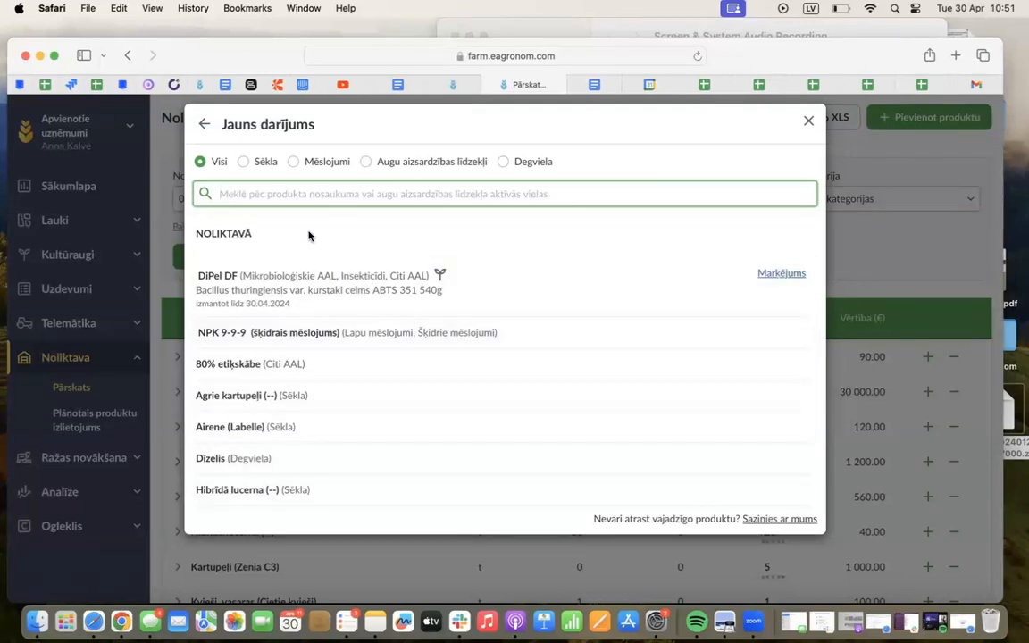
{"action": "left_click", "coordinate": [313, 163]}
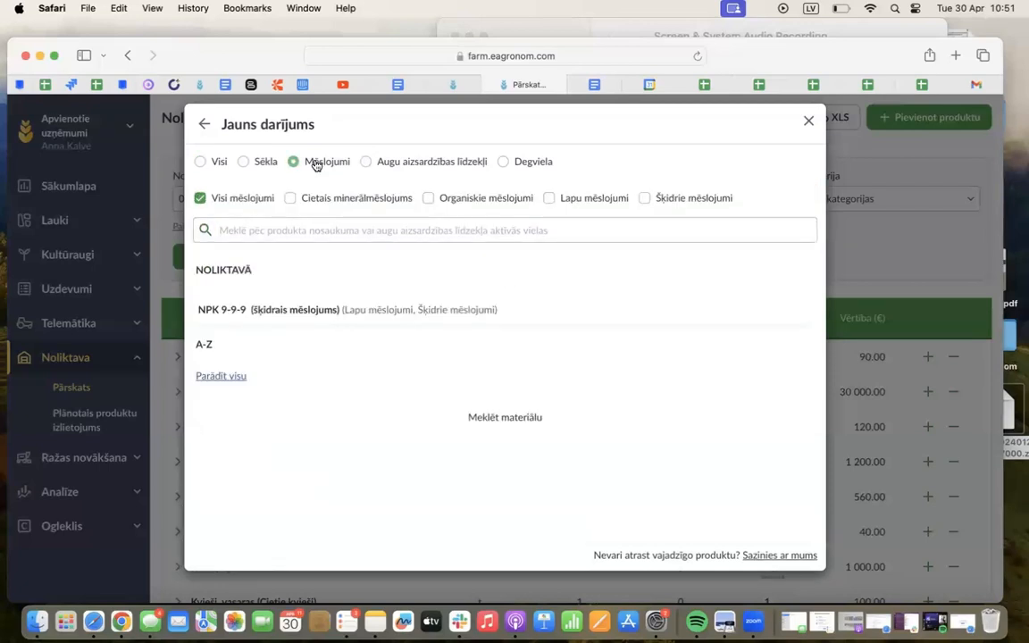
{"action": "left_click", "coordinate": [266, 312]}
{"action": "left_click", "coordinate": [478, 332]}
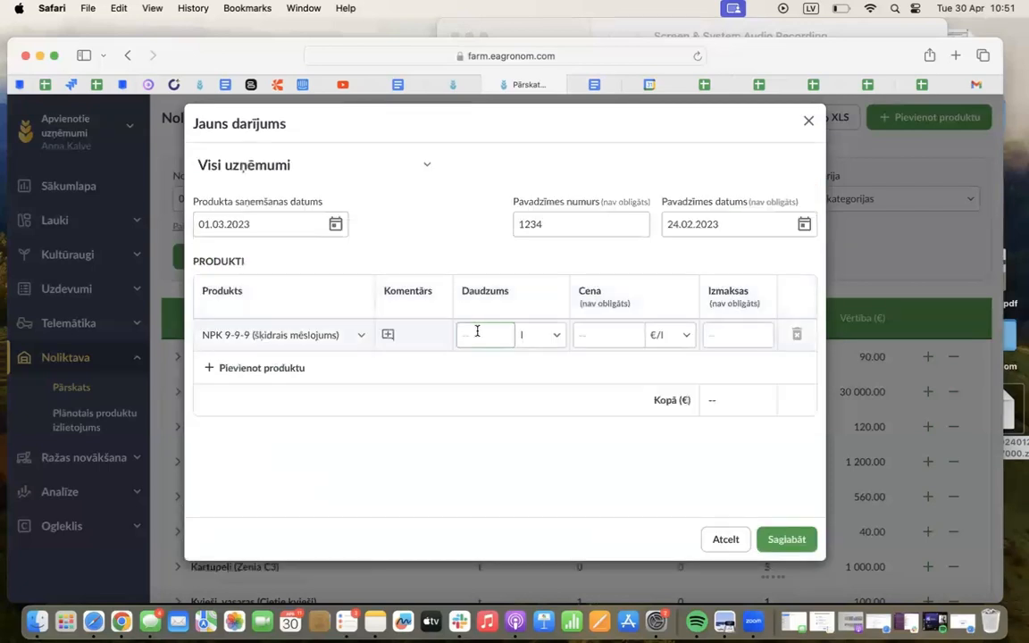
{"action": "type", "text": "100"}
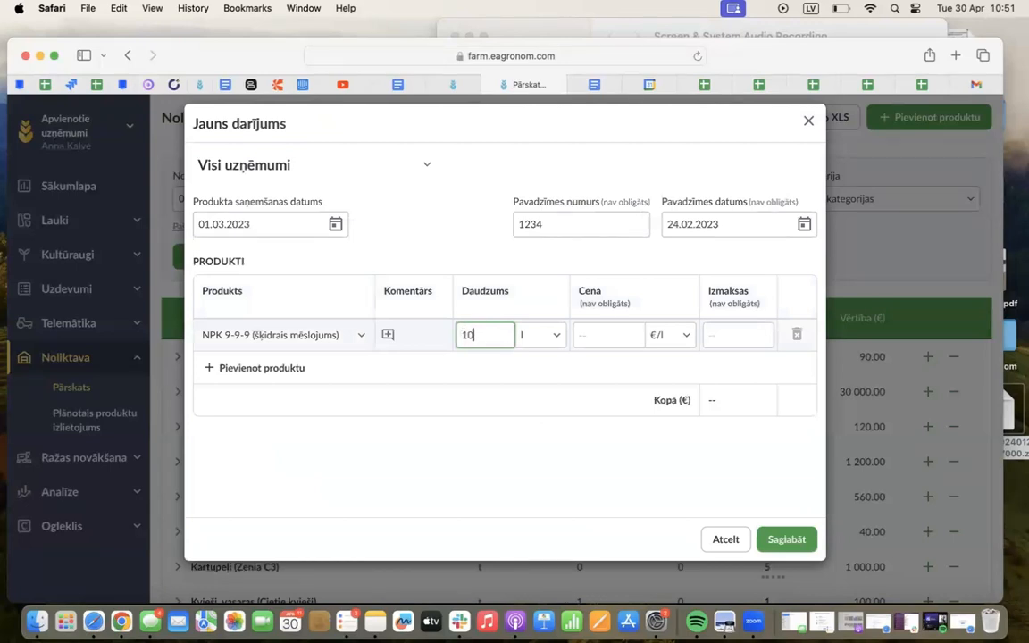
{"action": "left_click", "coordinate": [614, 335]}
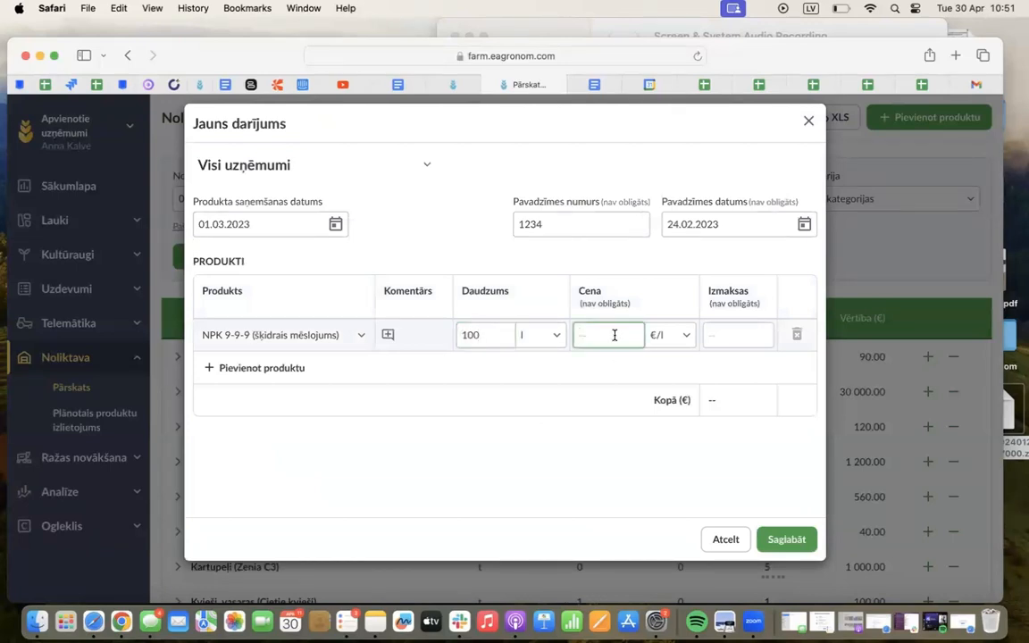
{"action": "type", "text": "10"}
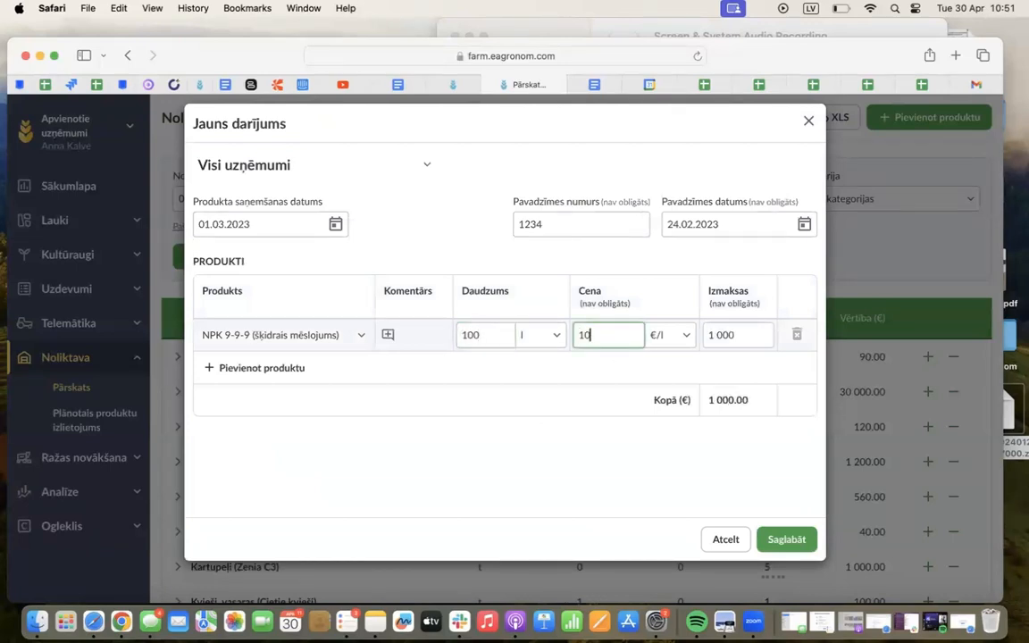
Search the plant protection products for "gran" and add Alister Grande 190 OD to the transaction
{"action": "left_click", "coordinate": [299, 374]}
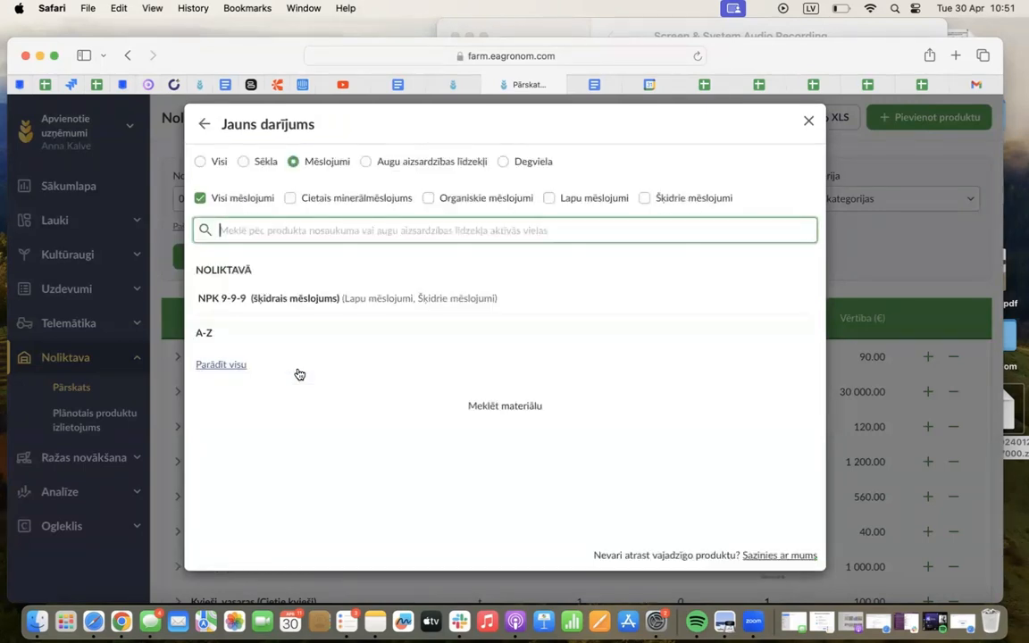
{"action": "left_click", "coordinate": [368, 162]}
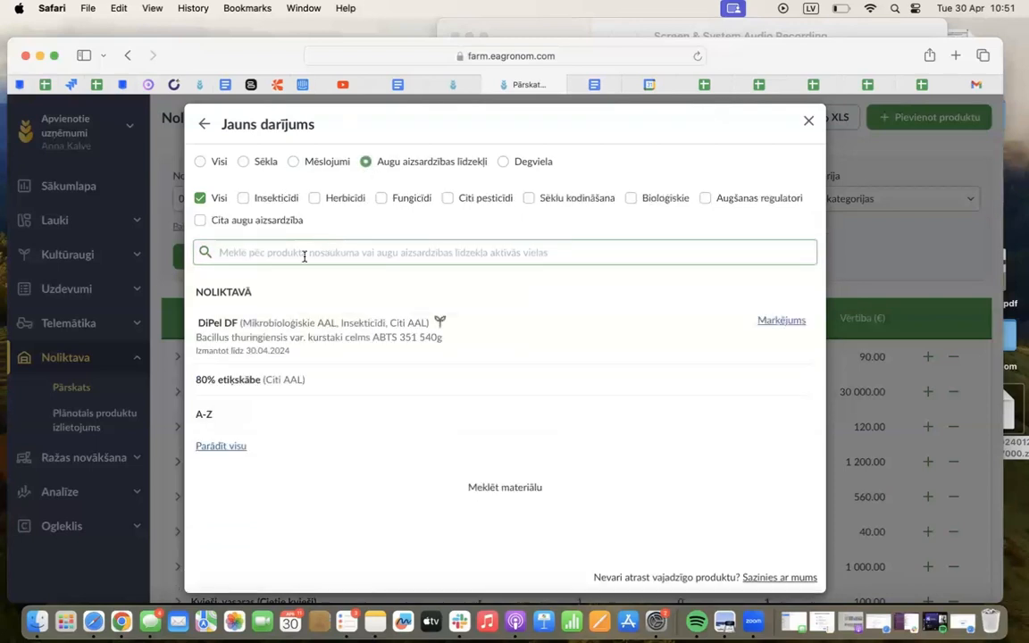
{"action": "left_click", "coordinate": [223, 448]}
{"action": "scroll", "coordinate": [335, 468], "scroll_direction": "down", "scroll_amount": 1}
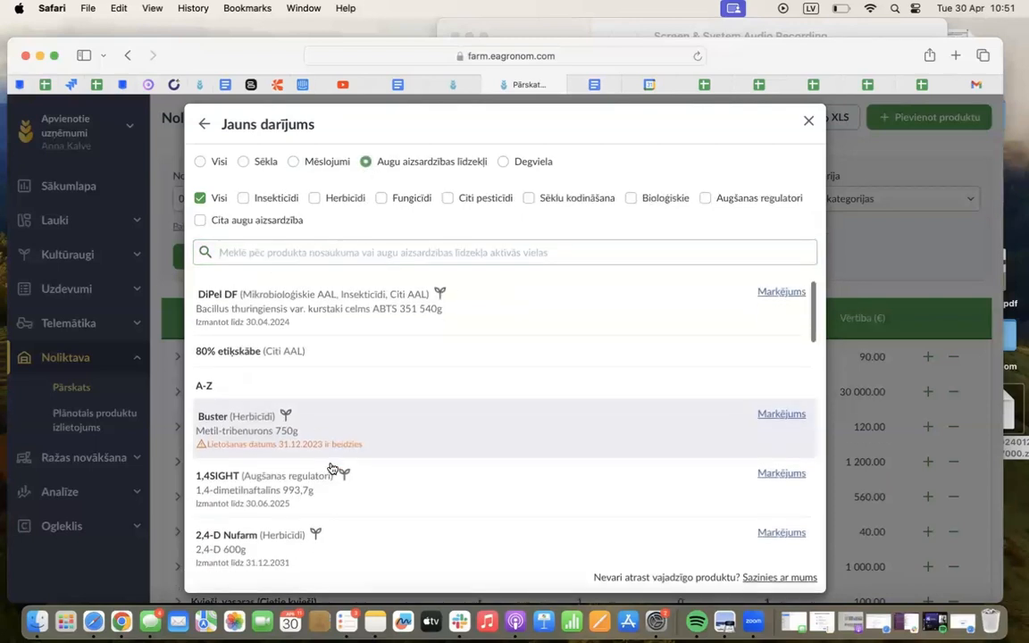
{"action": "scroll", "coordinate": [332, 466], "scroll_direction": "down", "scroll_amount": 3}
{"action": "scroll", "coordinate": [333, 466], "scroll_direction": "up", "scroll_amount": 5}
{"action": "left_click", "coordinate": [393, 253]}
{"action": "type", "text": "d"}
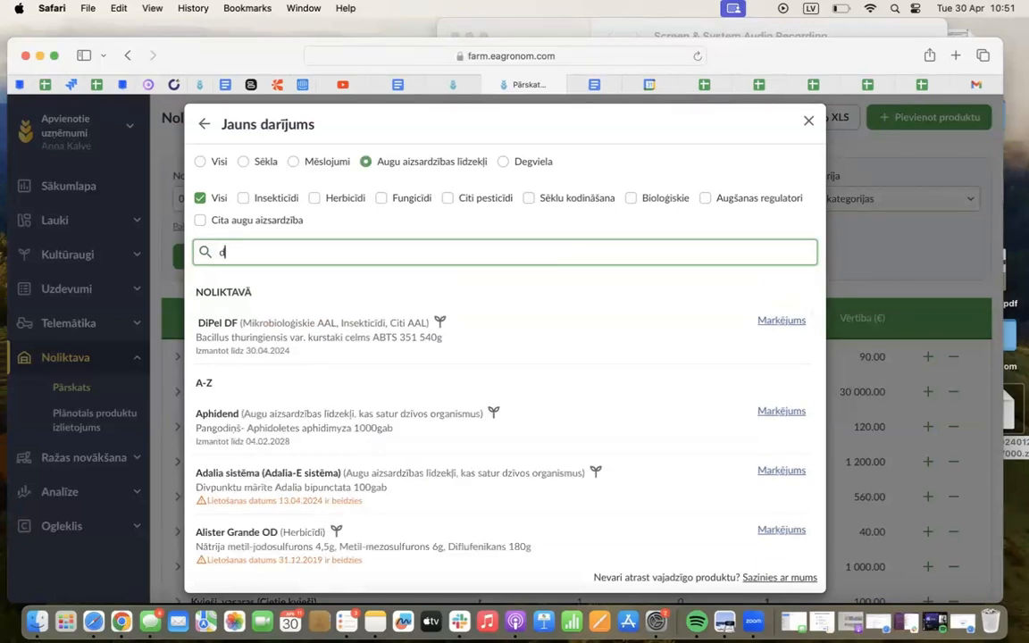
{"action": "key", "text": "BackSpace"}
{"action": "type", "text": "gran"}
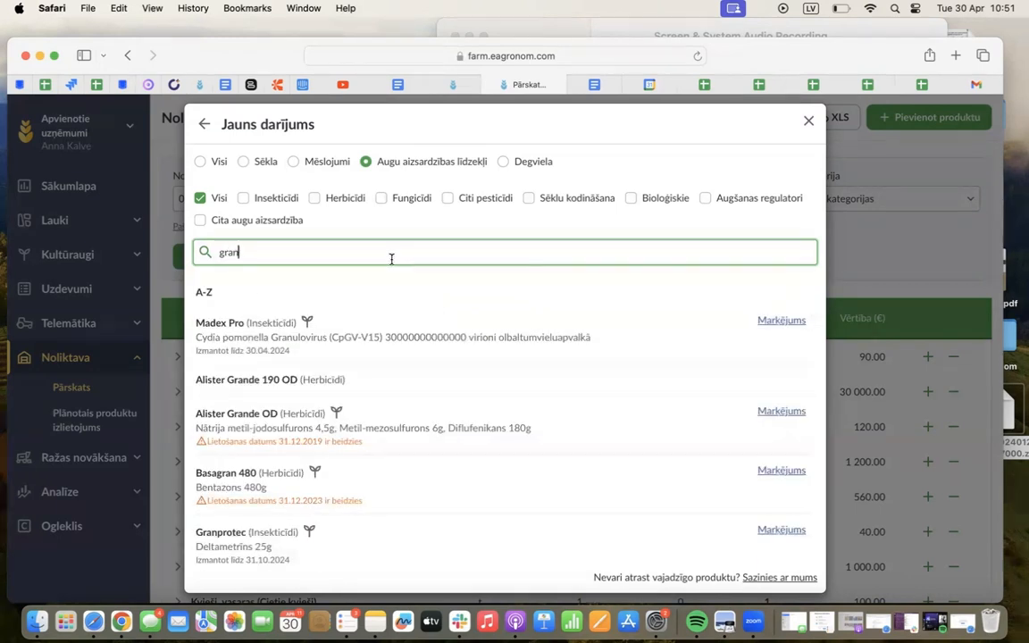
{"action": "left_click", "coordinate": [248, 382]}
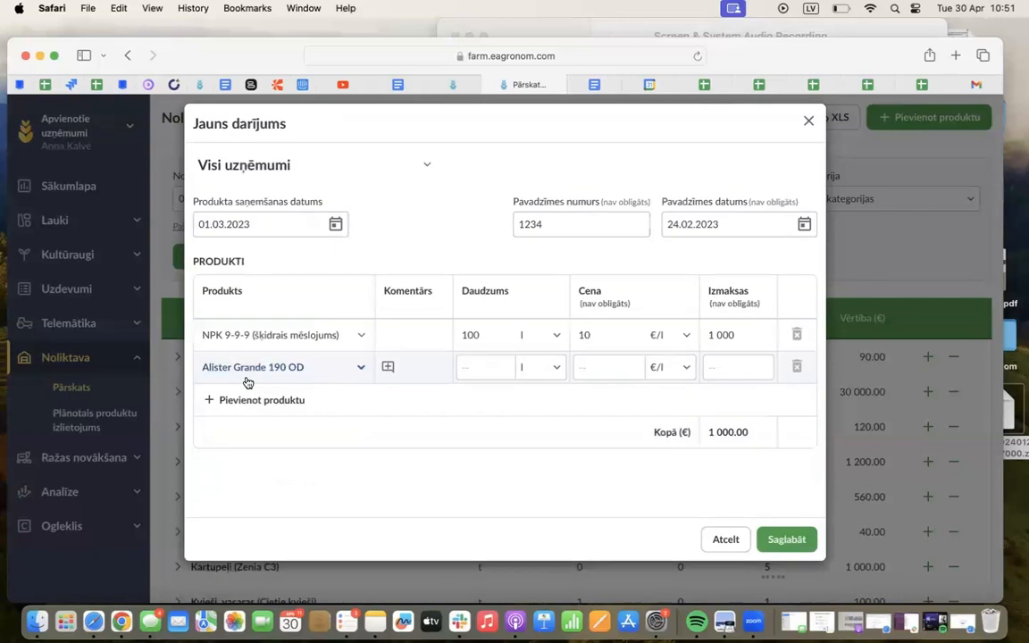
Set the Alister Grande 190 OD quantity to 500 l and its price to 30 €/l
{"action": "left_click", "coordinate": [491, 366]}
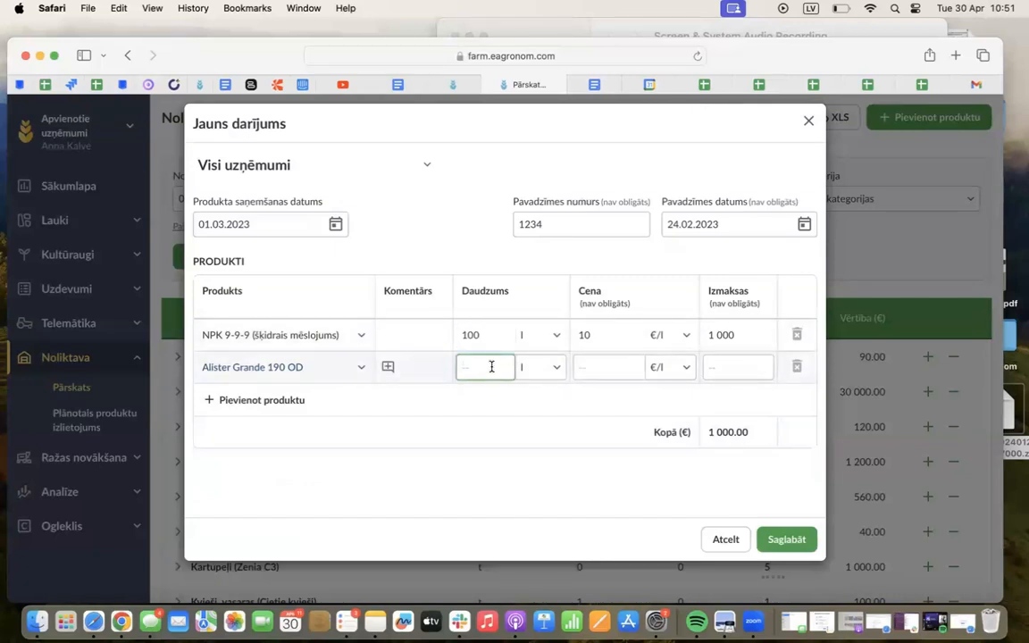
{"action": "type", "text": "500"}
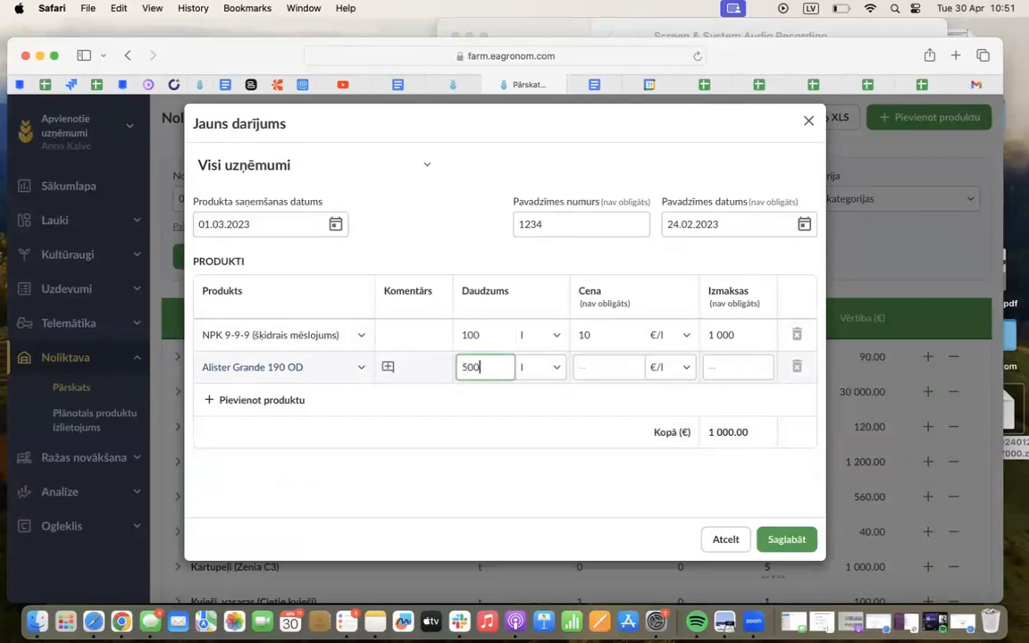
{"action": "left_click", "coordinate": [551, 367]}
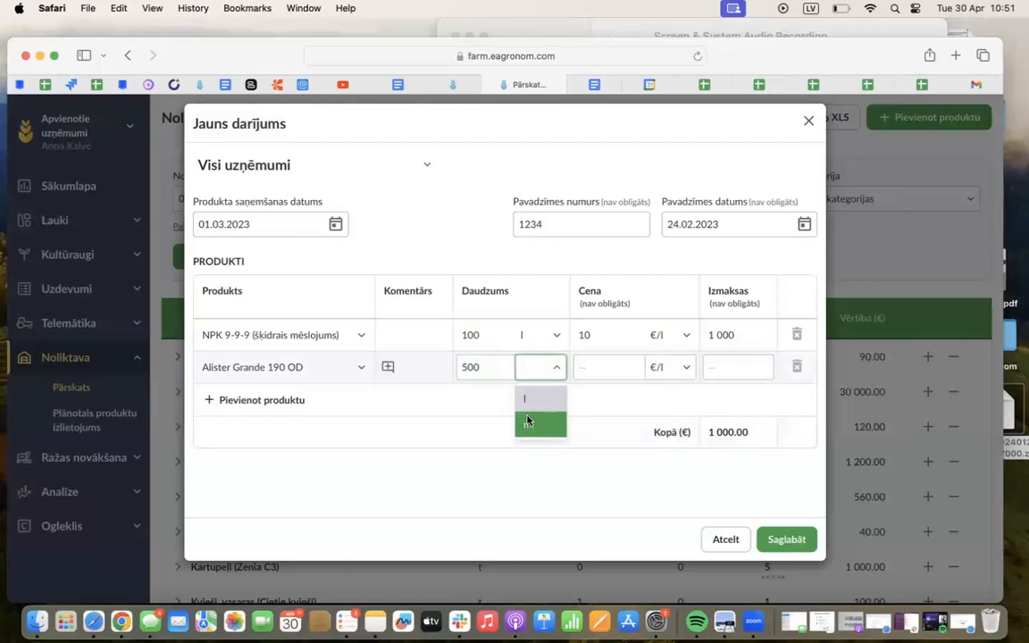
{"action": "left_click", "coordinate": [621, 367]}
{"action": "type", "text": "30"}
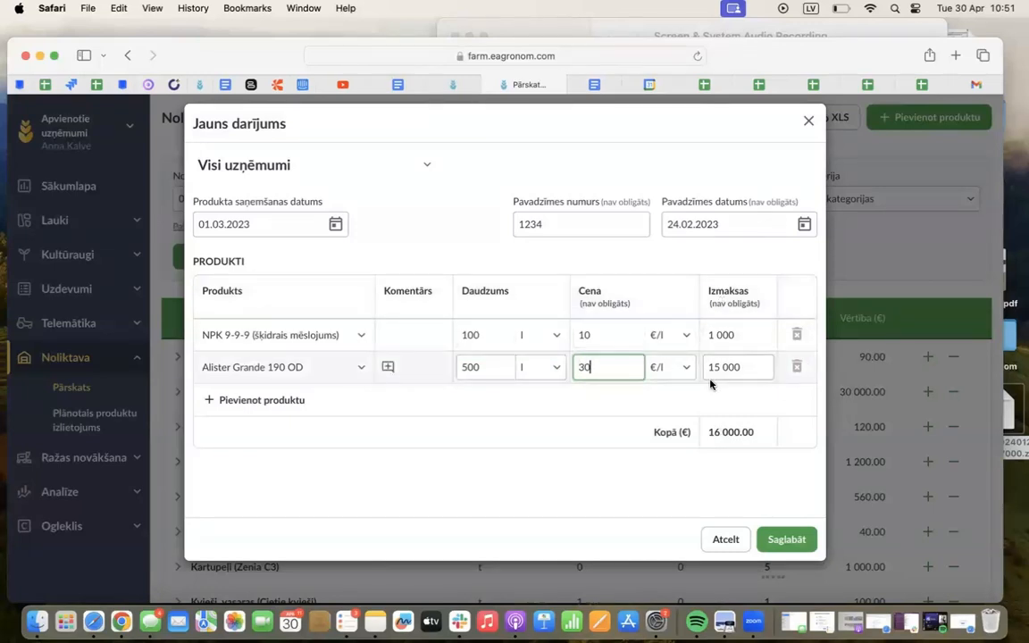
Add the fuel Dīzelis to the transaction with a quantity of 1 000 l at 1.1 €/l
{"action": "left_click", "coordinate": [300, 410]}
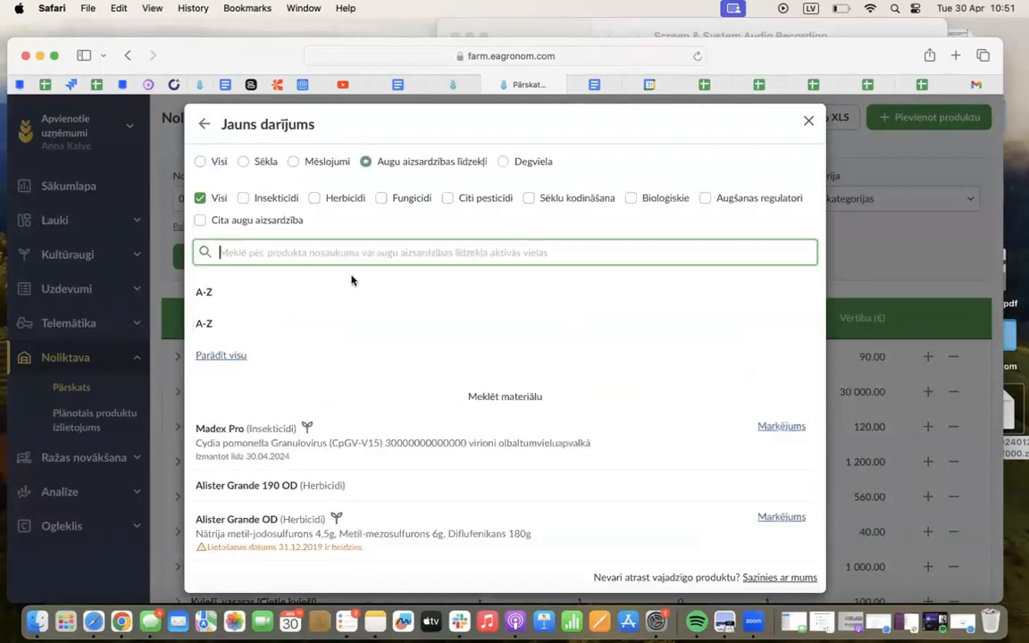
{"action": "left_click", "coordinate": [502, 162]}
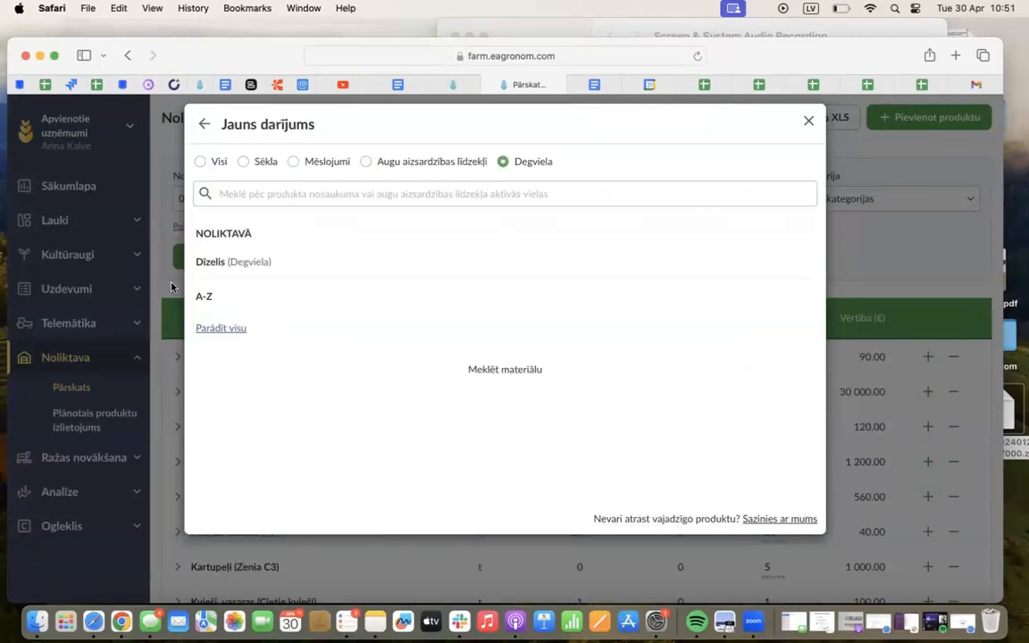
{"action": "left_click", "coordinate": [228, 261]}
{"action": "left_click", "coordinate": [490, 401]}
{"action": "type", "text": "1 000"}
{"action": "left_click", "coordinate": [604, 402]}
{"action": "type", "text": "1.1"}
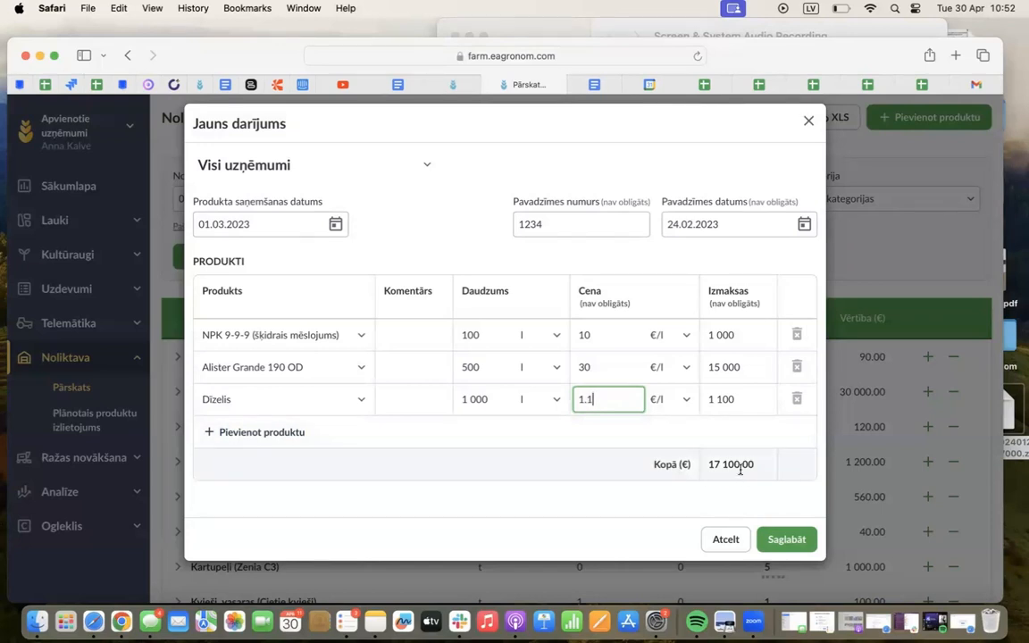
Save the product transaction and expand the NPK 9-9-9 transaction history in the warehouse overview
{"action": "left_click", "coordinate": [797, 540]}
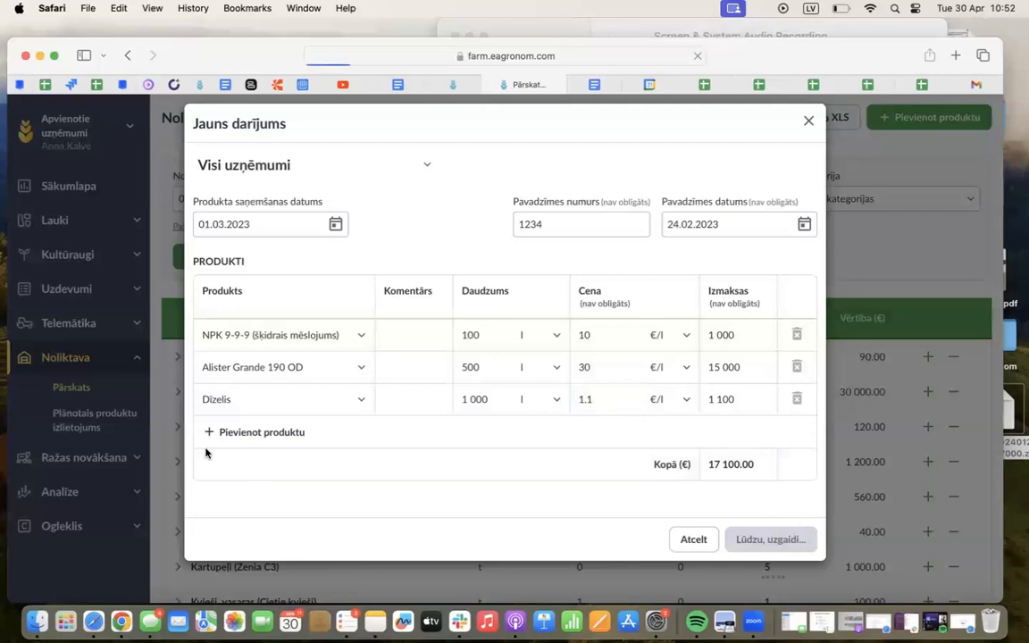
{"action": "scroll", "coordinate": [285, 462], "scroll_direction": "down", "scroll_amount": 3}
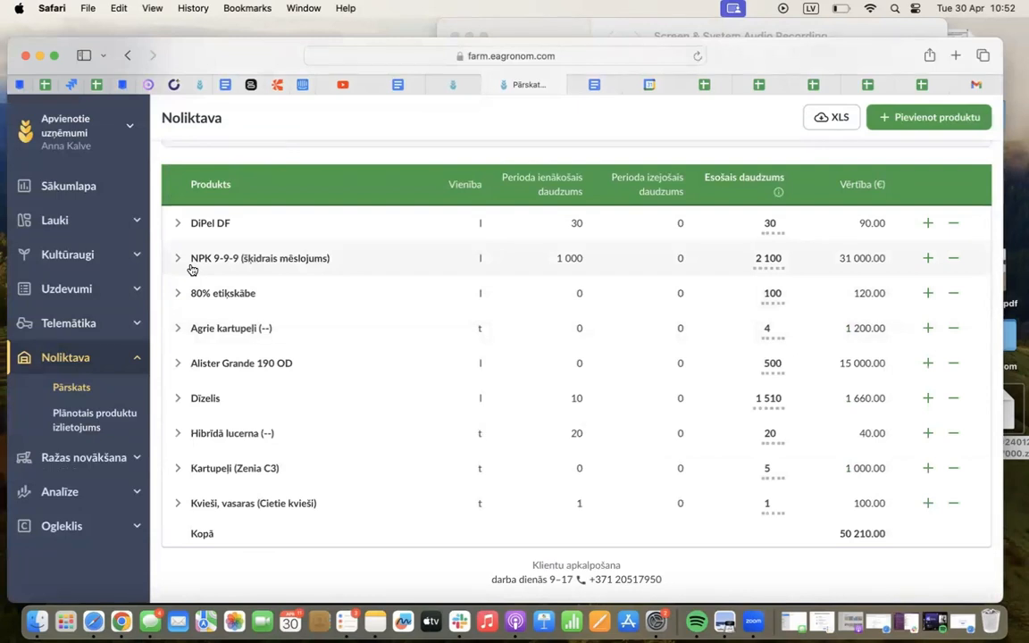
{"action": "left_click", "coordinate": [225, 265]}
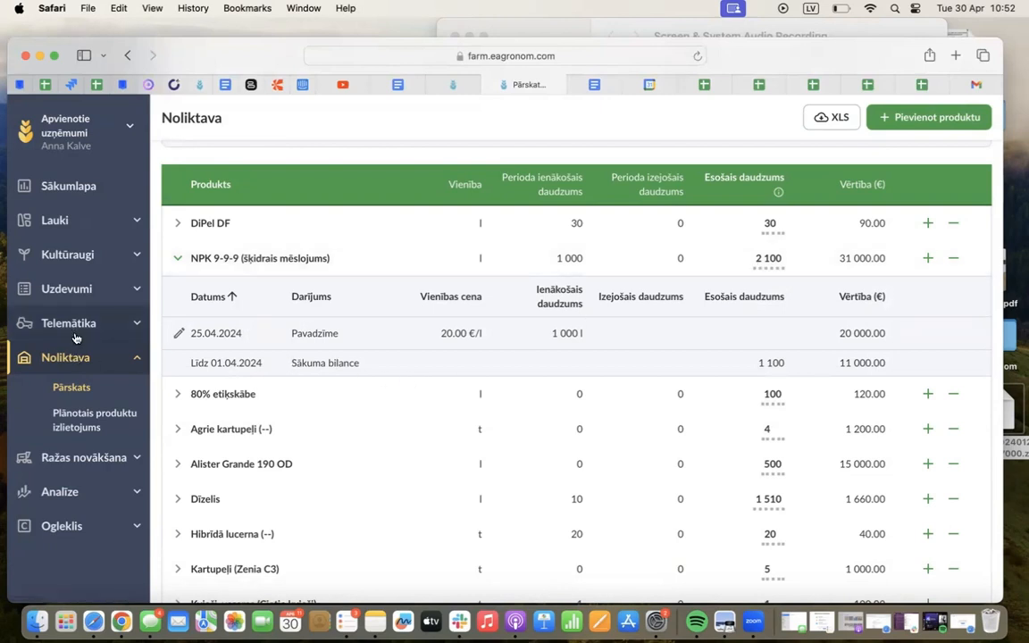
Start adding a task for field 34 of the Kvieši, vasaras crop in season 2022/23
{"action": "left_click", "coordinate": [86, 287]}
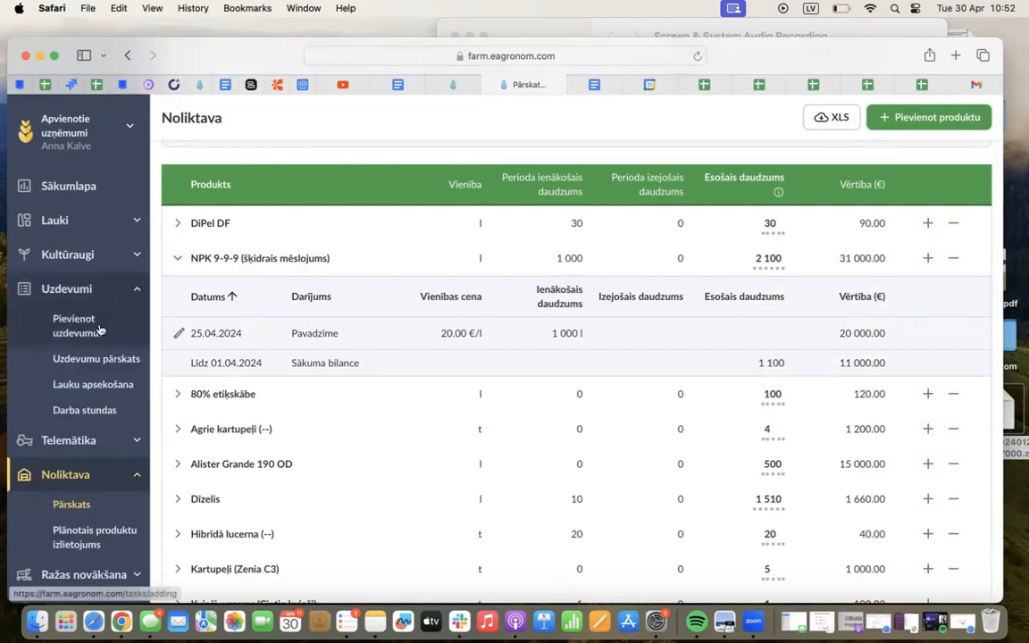
{"action": "left_click", "coordinate": [99, 330]}
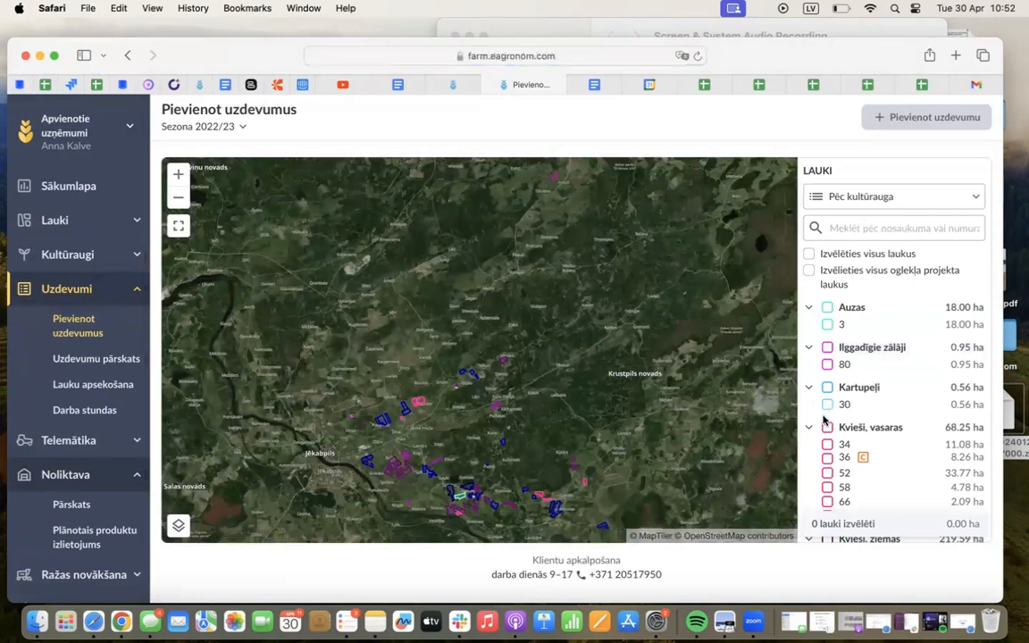
{"action": "left_click", "coordinate": [827, 443]}
{"action": "left_click", "coordinate": [858, 114]}
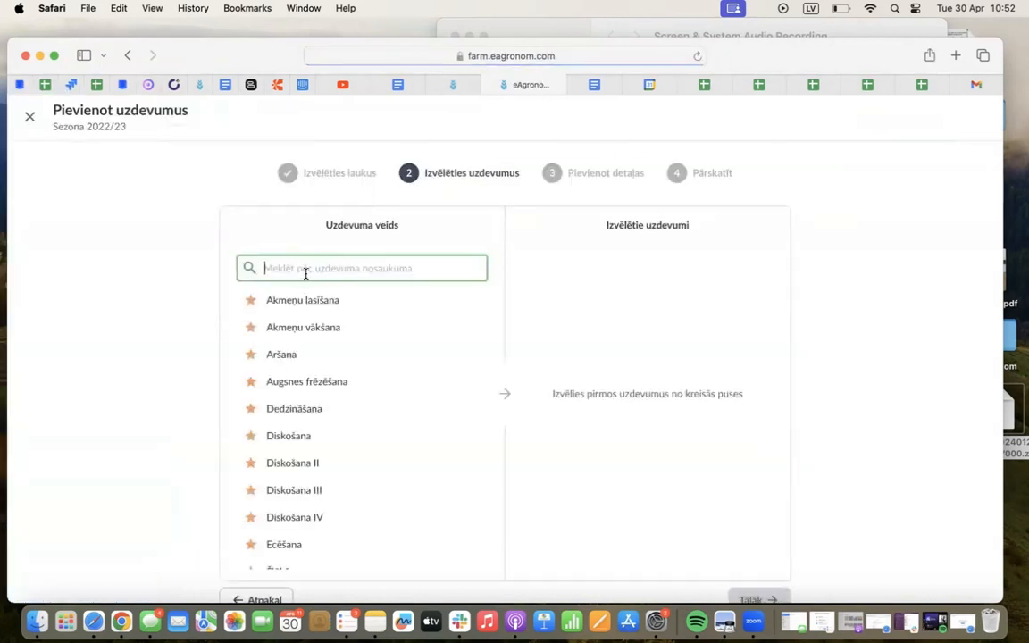
Find the Mēslošana task type with the search "mēs", select it and continue to the task details
{"action": "type", "text": "mēs"}
{"action": "left_click", "coordinate": [304, 436]}
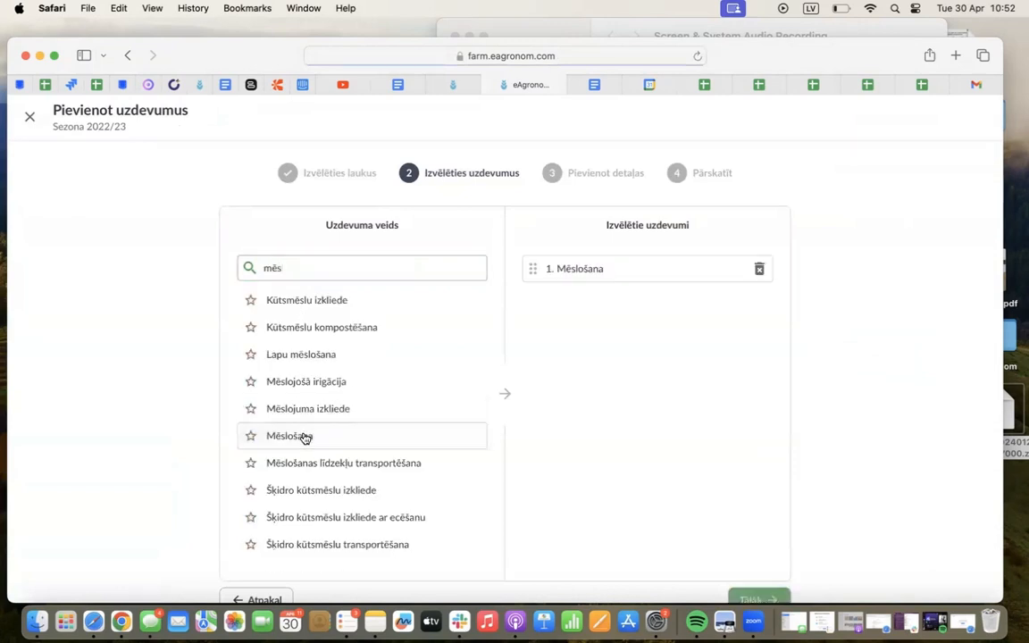
{"action": "scroll", "coordinate": [815, 420], "scroll_direction": "down", "scroll_amount": 3}
{"action": "left_click", "coordinate": [756, 549]}
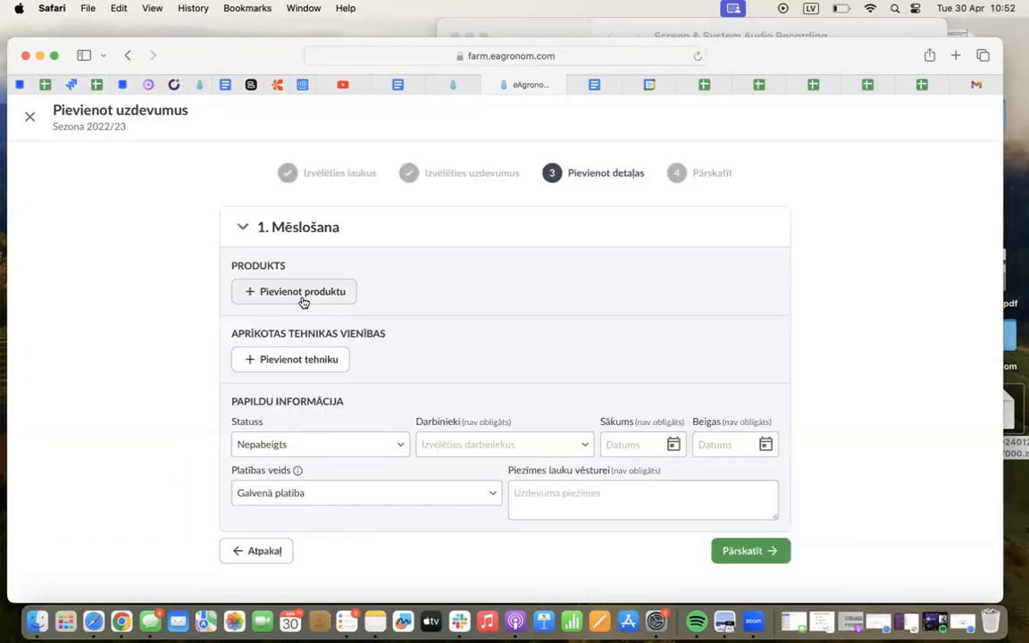
Add NPK 9-9-9 (šķidrais mēslojums) from the warehouse to the Mēslošana task with a dose of 10 l/ha
{"action": "left_click", "coordinate": [278, 300]}
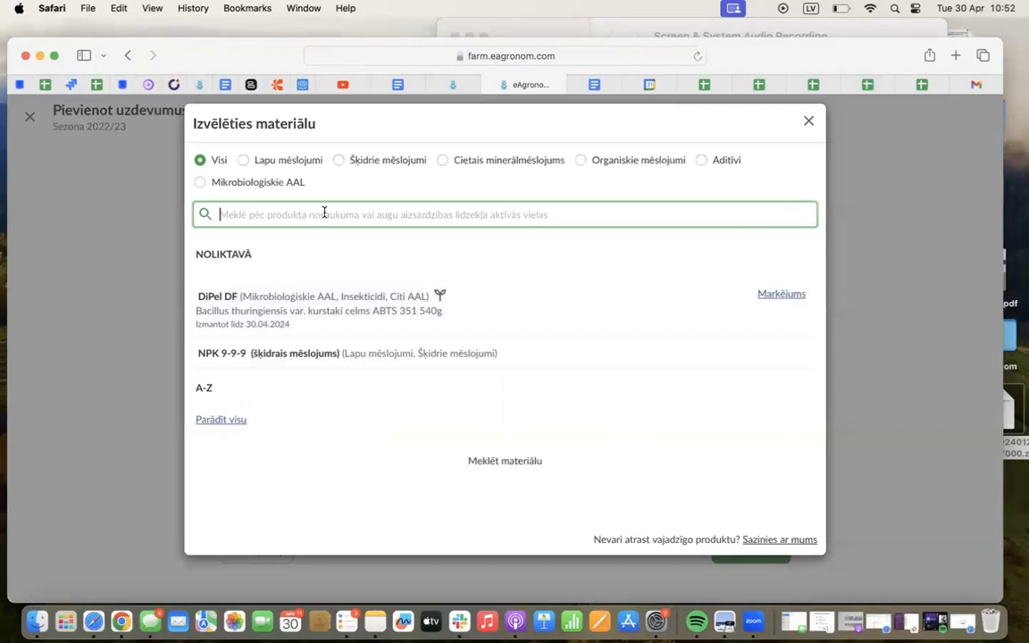
{"action": "left_click", "coordinate": [204, 354]}
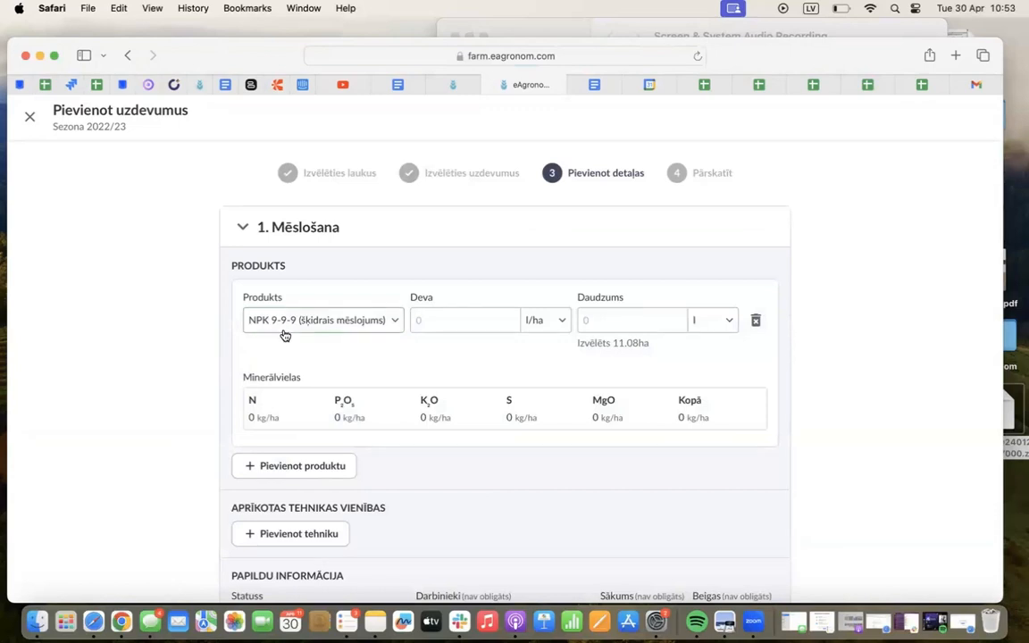
{"action": "scroll", "coordinate": [220, 372], "scroll_direction": "down", "scroll_amount": 1}
{"action": "left_click", "coordinate": [442, 292]}
{"action": "type", "text": "10"}
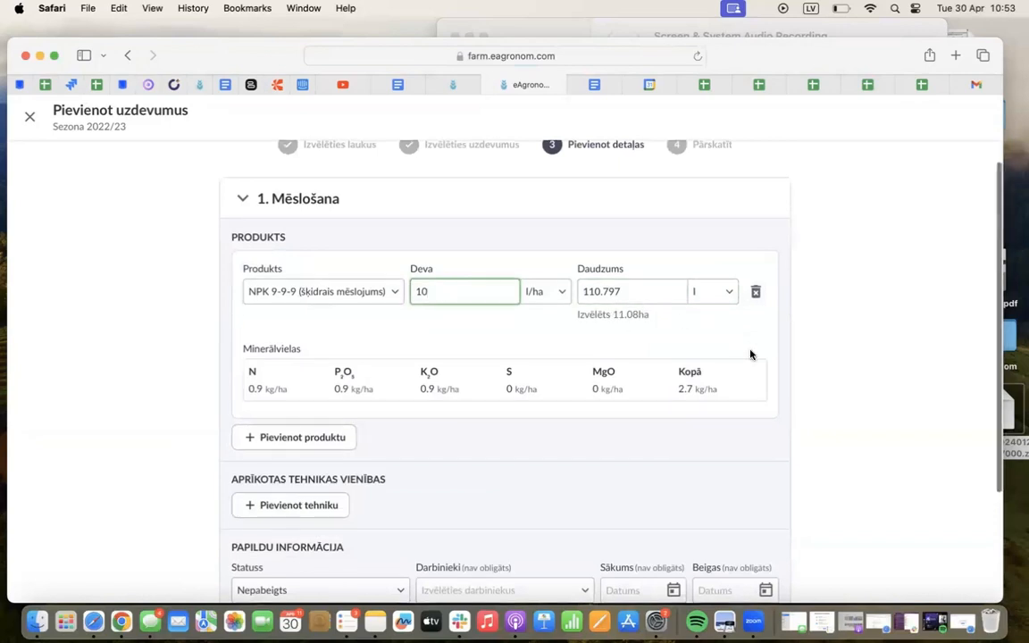
Set the Mēslošana task's status to Pabeigts and assign an employee to it
{"action": "scroll", "coordinate": [749, 354], "scroll_direction": "down", "scroll_amount": 5}
{"action": "left_click", "coordinate": [257, 440]}
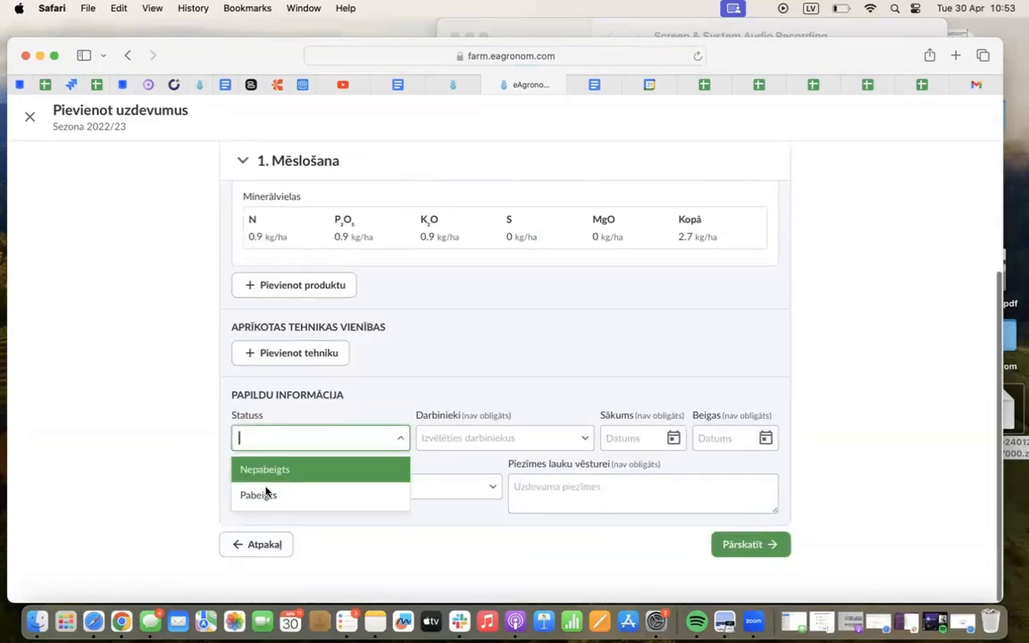
{"action": "left_click", "coordinate": [266, 492]}
{"action": "left_click", "coordinate": [427, 439]}
{"action": "left_click", "coordinate": [449, 545]}
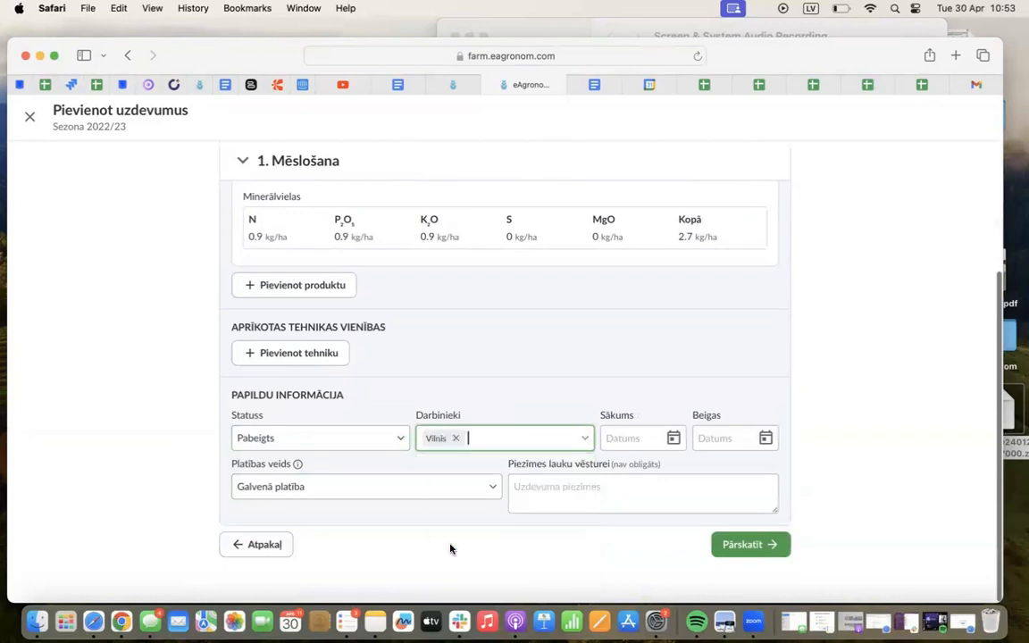
Set the Mēslošana task's date in Marts 2023, then review and create the task
{"action": "left_click", "coordinate": [672, 437]}
{"action": "left_click", "coordinate": [768, 232]}
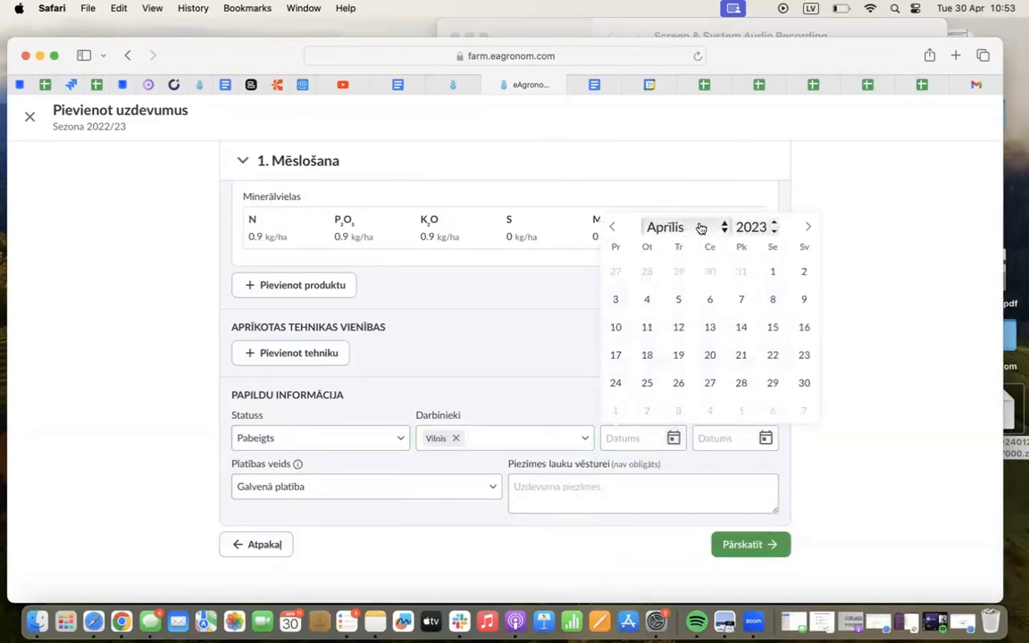
{"action": "left_click", "coordinate": [690, 227]}
{"action": "left_click", "coordinate": [677, 206]}
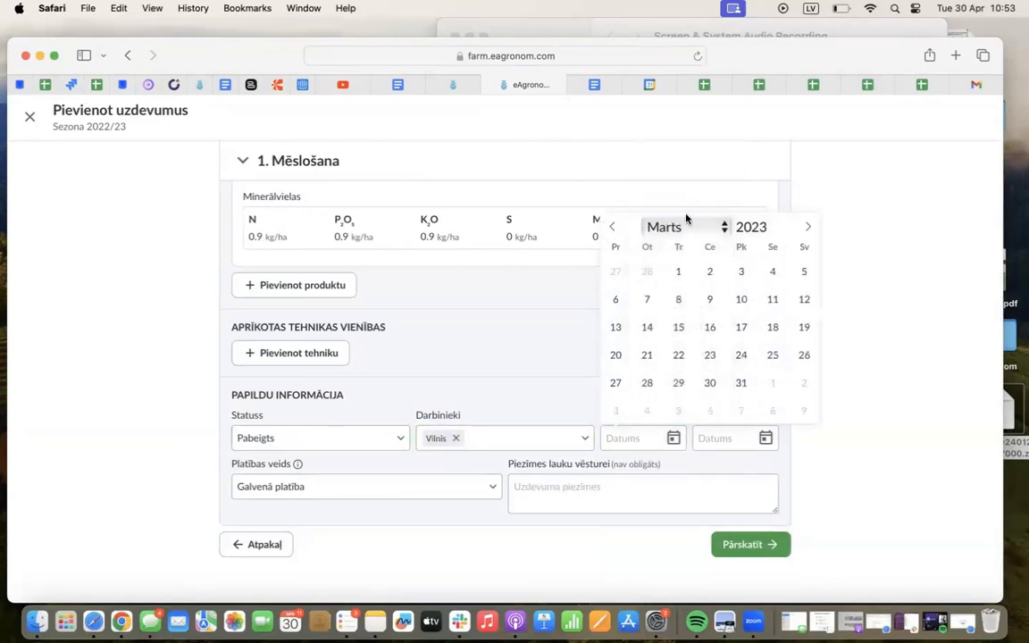
{"action": "left_click", "coordinate": [678, 273]}
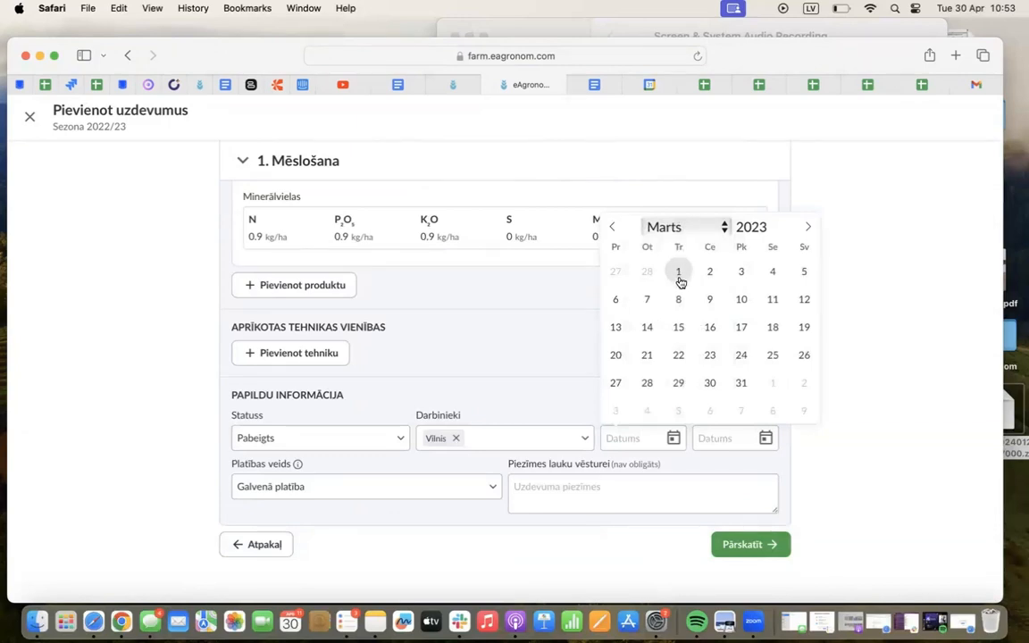
{"action": "left_click", "coordinate": [678, 356]}
{"action": "left_click", "coordinate": [732, 544]}
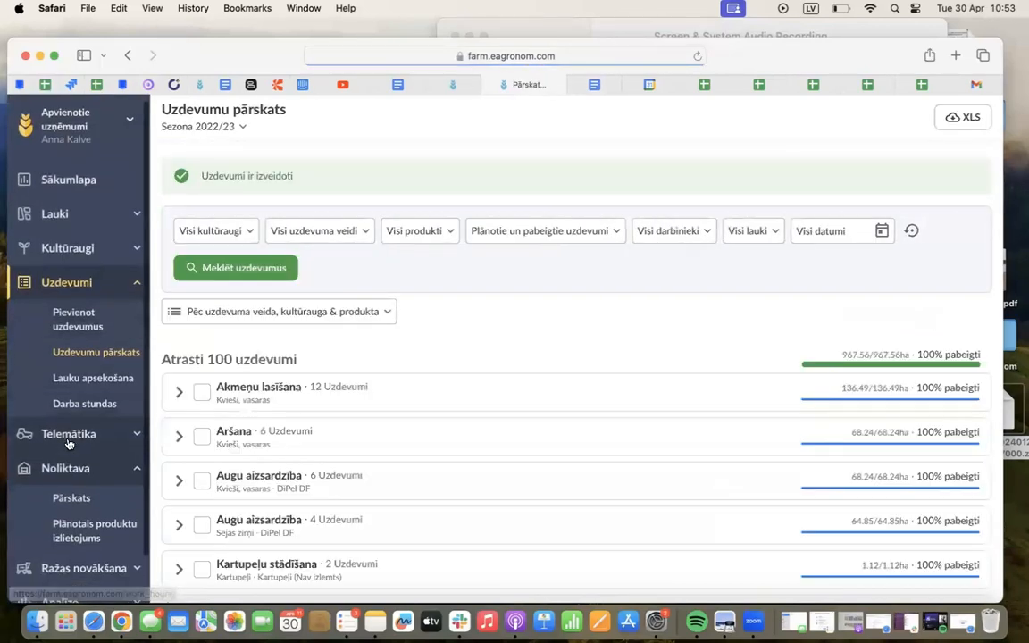
Open the warehouse overview and bring up the transactions of NPK 9-9-9 (šķidrais mēslojums)
{"action": "left_click", "coordinate": [79, 444]}
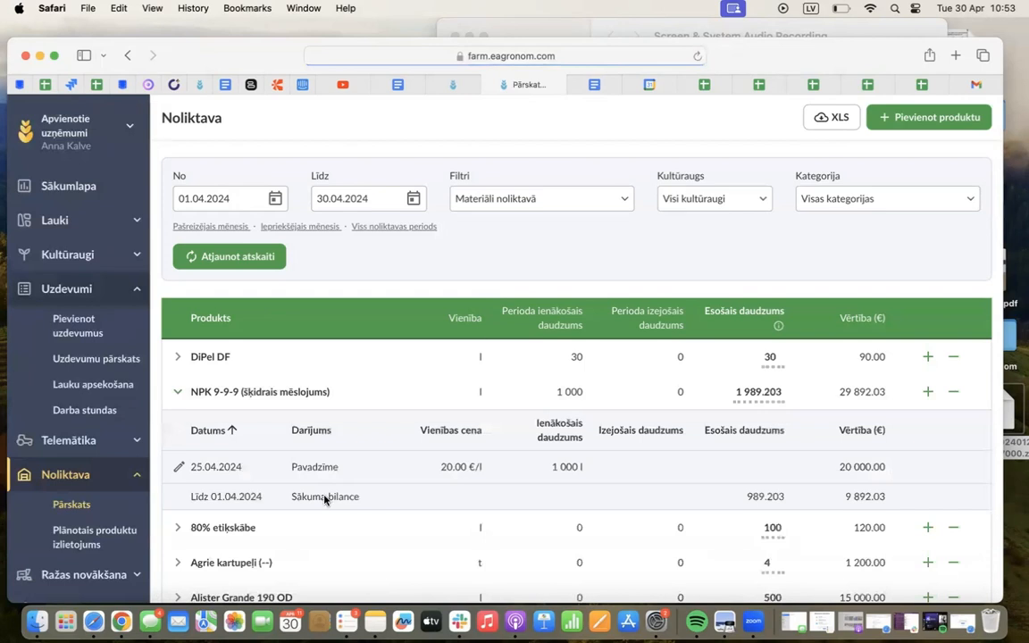
{"action": "scroll", "coordinate": [324, 500], "scroll_direction": "down", "scroll_amount": 1}
{"action": "scroll", "coordinate": [324, 500], "scroll_direction": "down", "scroll_amount": 3}
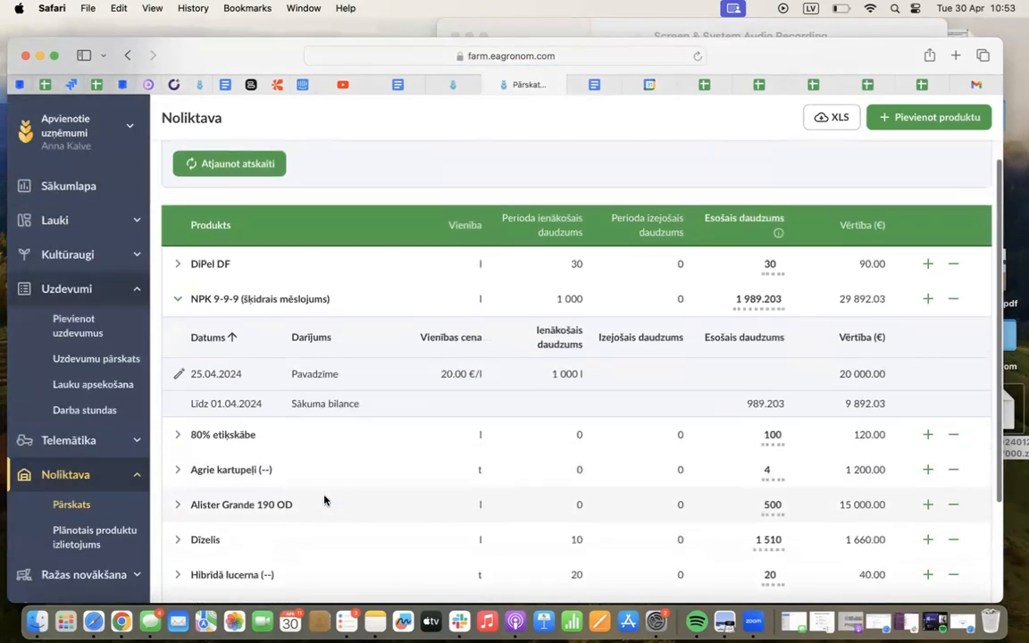
{"action": "left_click", "coordinate": [285, 286]}
{"action": "left_click", "coordinate": [281, 285]}
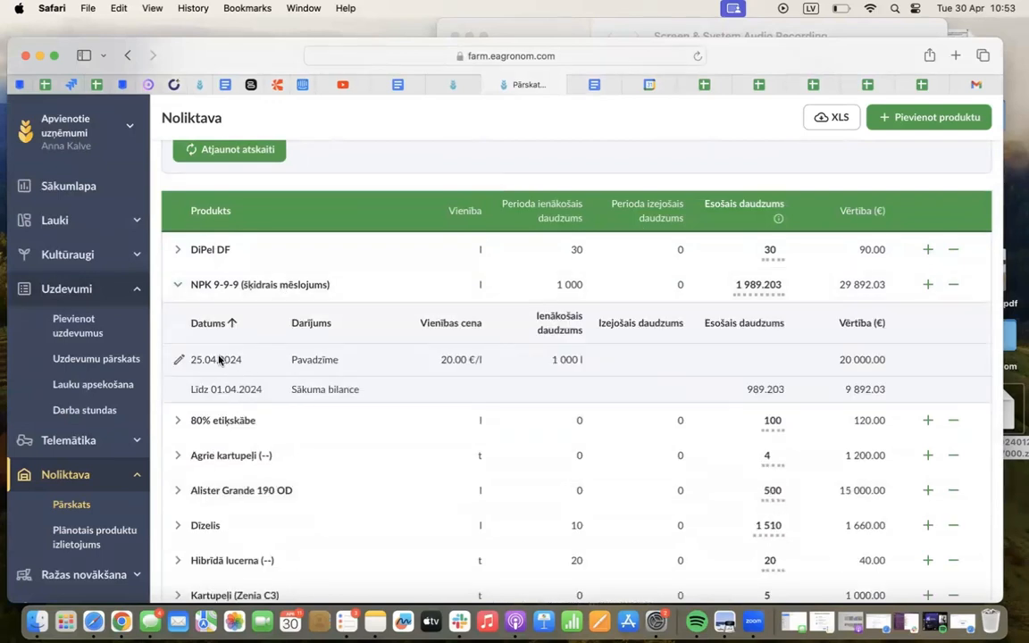
Set the receipt date of the 1 000 l NPK 9-9-9 delivery to a day in Marts 2023 and save the transaction
{"action": "left_click", "coordinate": [178, 359]}
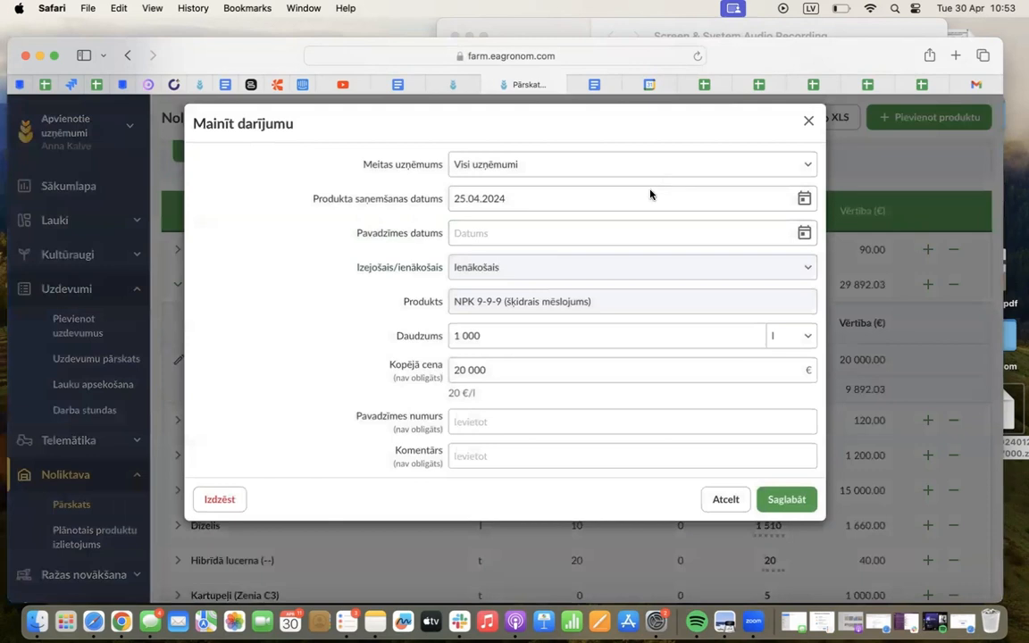
{"action": "left_click", "coordinate": [570, 197]}
{"action": "left_click", "coordinate": [615, 231]}
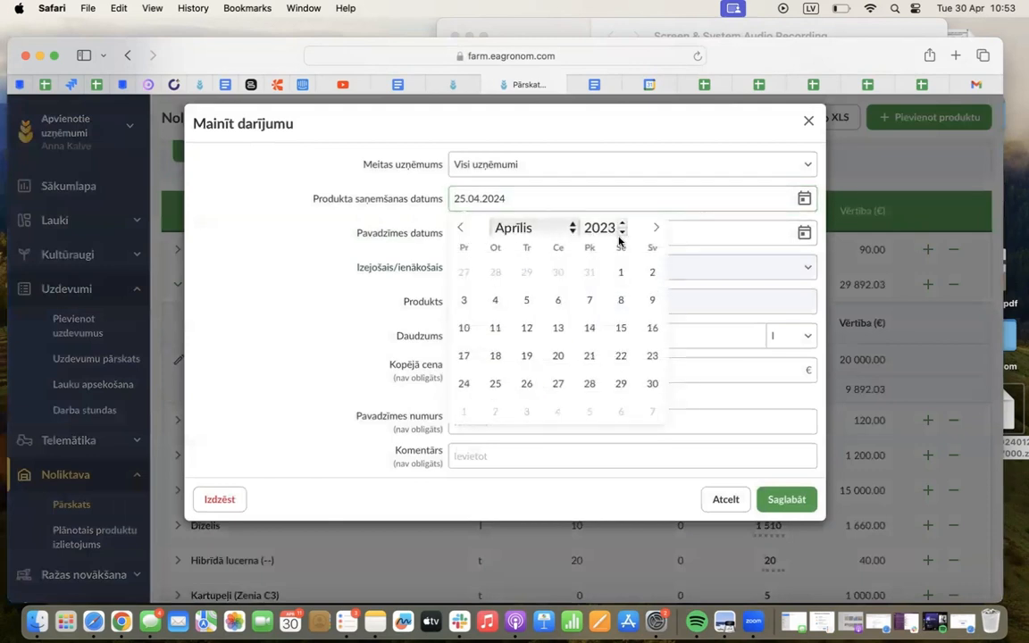
{"action": "left_click", "coordinate": [530, 228]}
{"action": "left_click", "coordinate": [527, 207]}
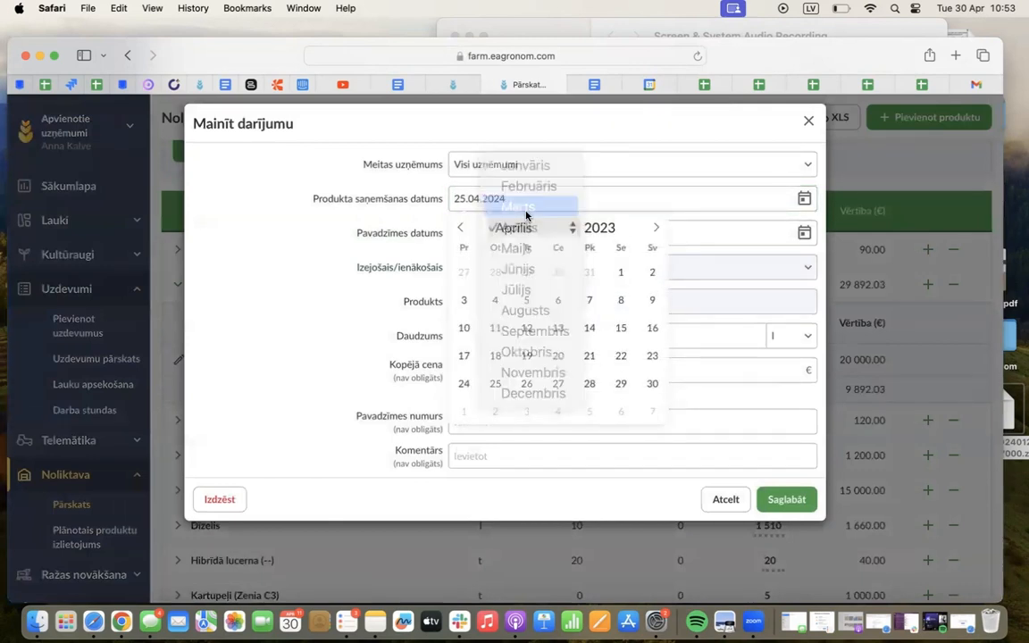
{"action": "left_click", "coordinate": [531, 278]}
{"action": "left_click", "coordinate": [773, 502]}
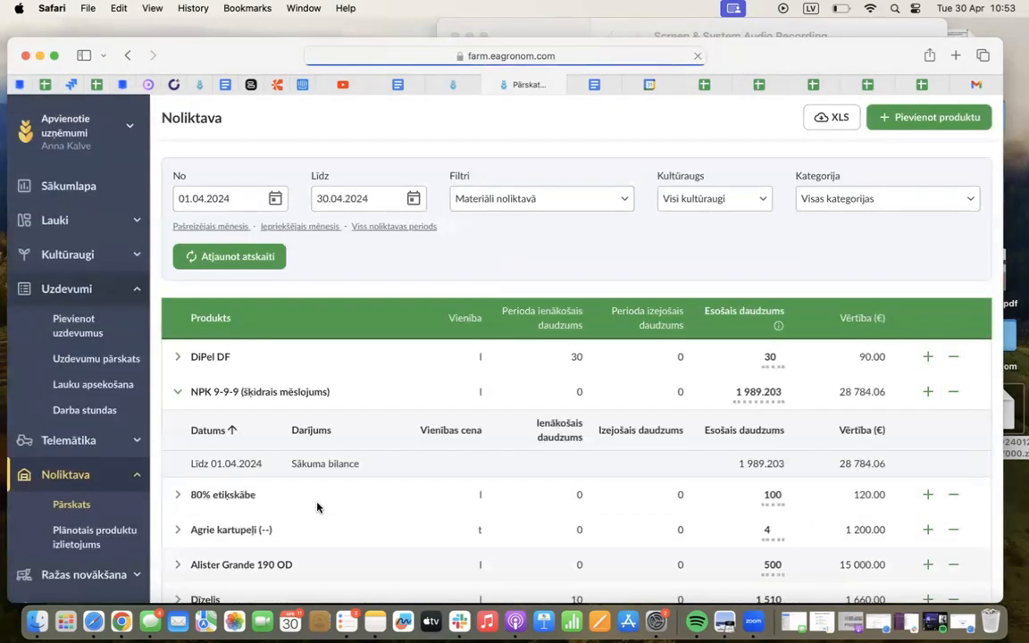
Review the NPK 9-9-9 stock entry, and examine the transactions of DiPel DF, 80% etiķskābe and Agrie kartupeļi
{"action": "scroll", "coordinate": [346, 472], "scroll_direction": "down", "scroll_amount": 1}
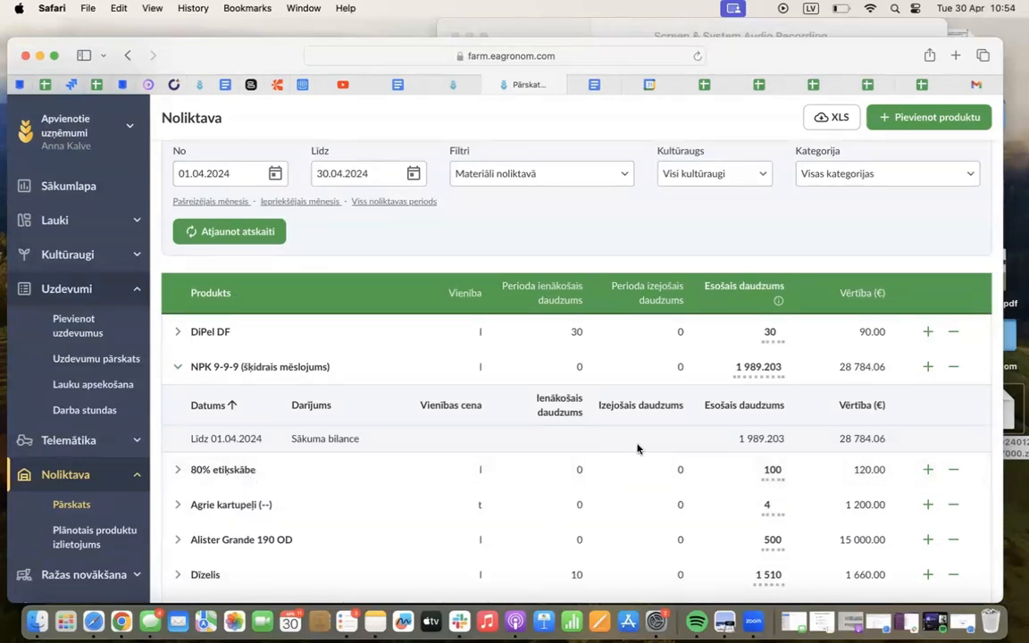
{"action": "scroll", "coordinate": [637, 448], "scroll_direction": "down", "scroll_amount": 4}
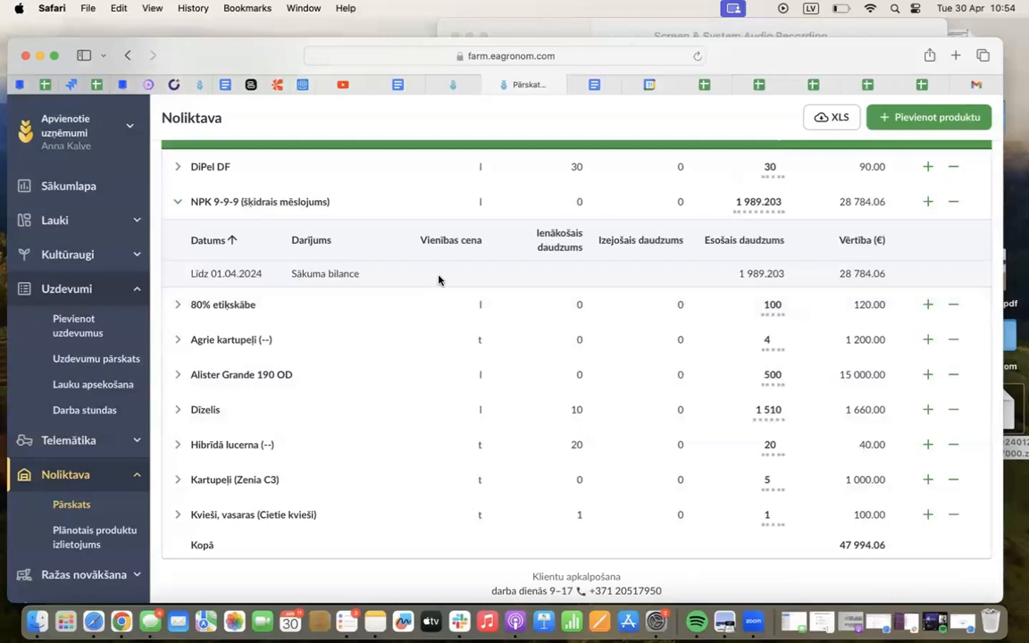
{"action": "left_click", "coordinate": [333, 202]}
{"action": "left_click", "coordinate": [309, 217]}
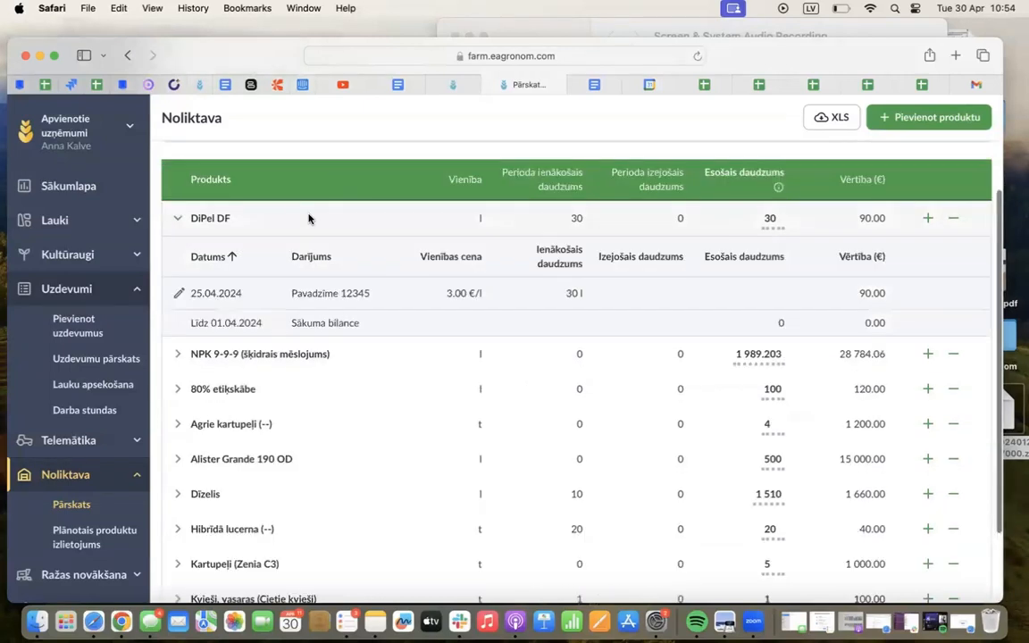
{"action": "left_click", "coordinate": [310, 218]}
{"action": "left_click", "coordinate": [302, 288]}
{"action": "left_click", "coordinate": [282, 391]}
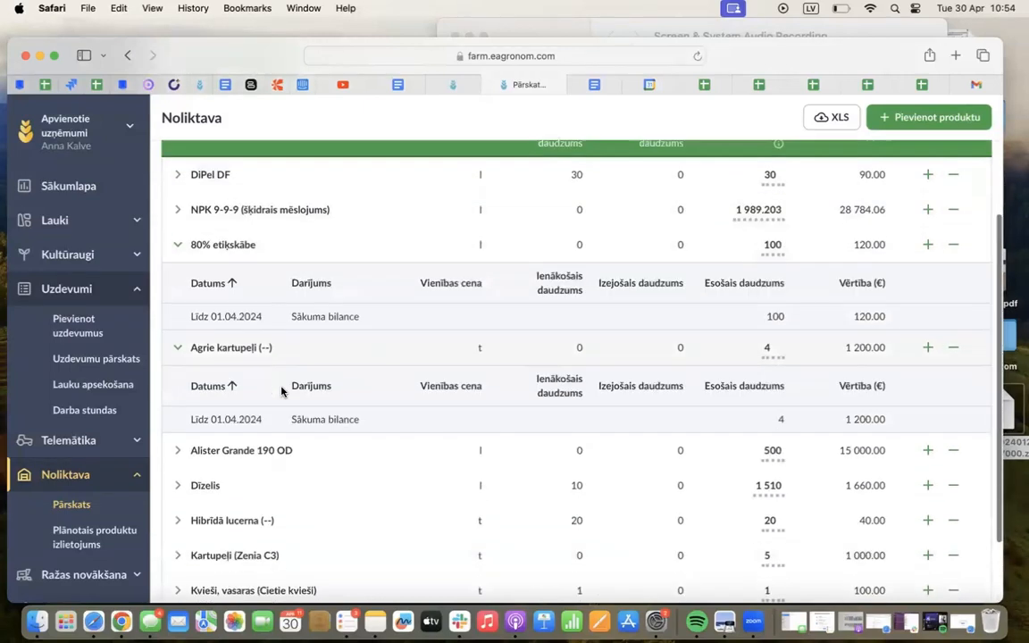
Examine the warehouse transactions of Alister Grande 190 OD, Kvieši vasaras, Kartupeļi (Zenia C3), Hibrīdā lucerna and Dīzelis
{"action": "scroll", "coordinate": [295, 366], "scroll_direction": "down", "scroll_amount": 3}
{"action": "left_click", "coordinate": [294, 366]}
{"action": "scroll", "coordinate": [277, 419], "scroll_direction": "down", "scroll_amount": 2}
{"action": "left_click", "coordinate": [266, 493]}
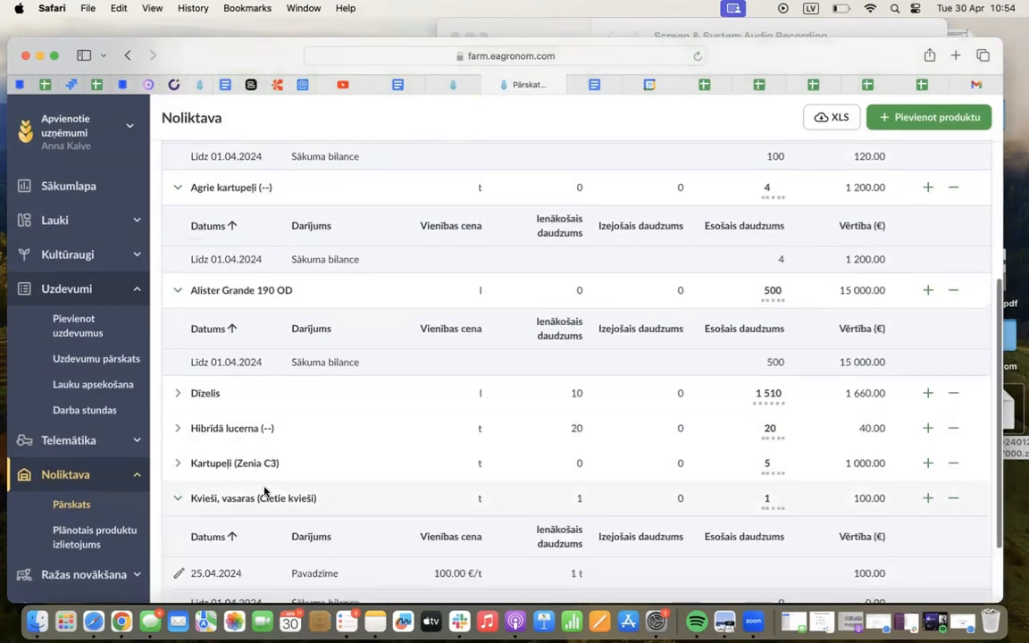
{"action": "scroll", "coordinate": [264, 487], "scroll_direction": "down", "scroll_amount": 2}
{"action": "left_click", "coordinate": [295, 399]}
{"action": "left_click", "coordinate": [335, 366]}
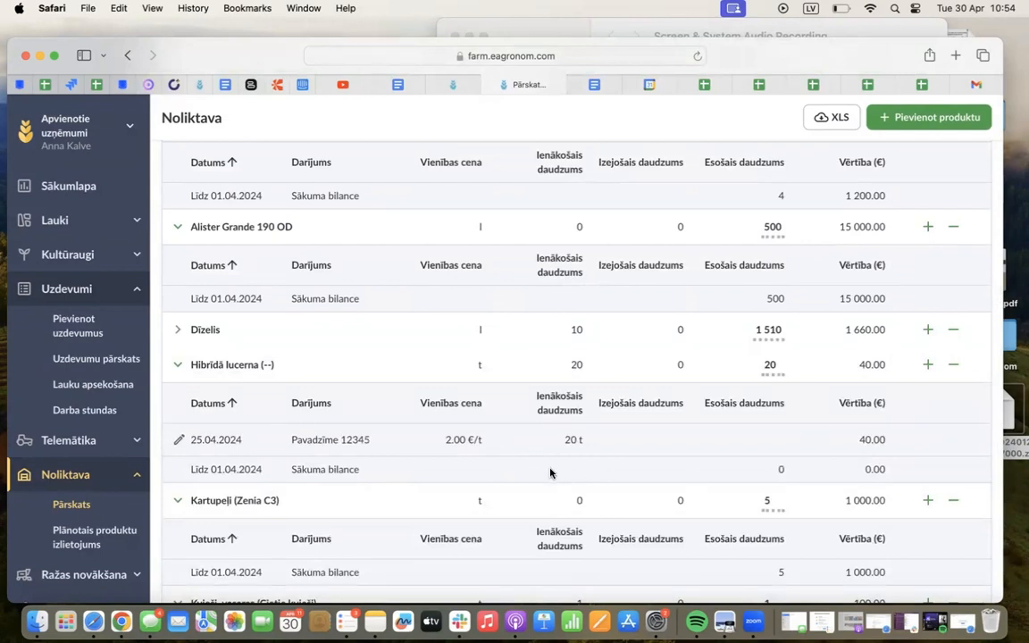
{"action": "left_click", "coordinate": [436, 362]}
{"action": "left_click", "coordinate": [442, 338]}
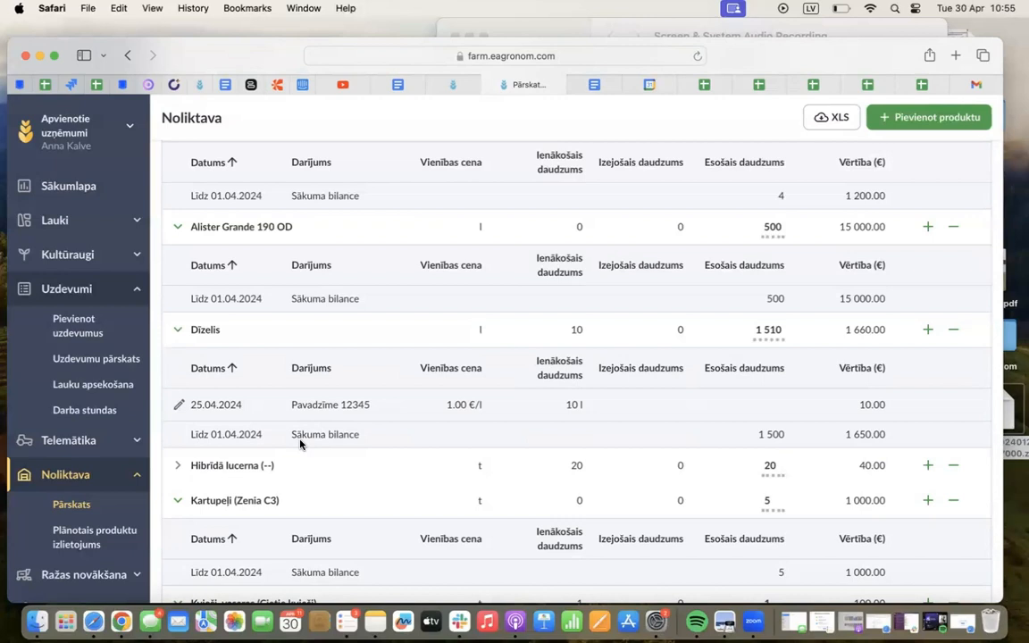
Open the overview of your fields and switch it to Sezona 2023/24
{"action": "left_click", "coordinate": [89, 219]}
{"action": "left_click", "coordinate": [89, 250]}
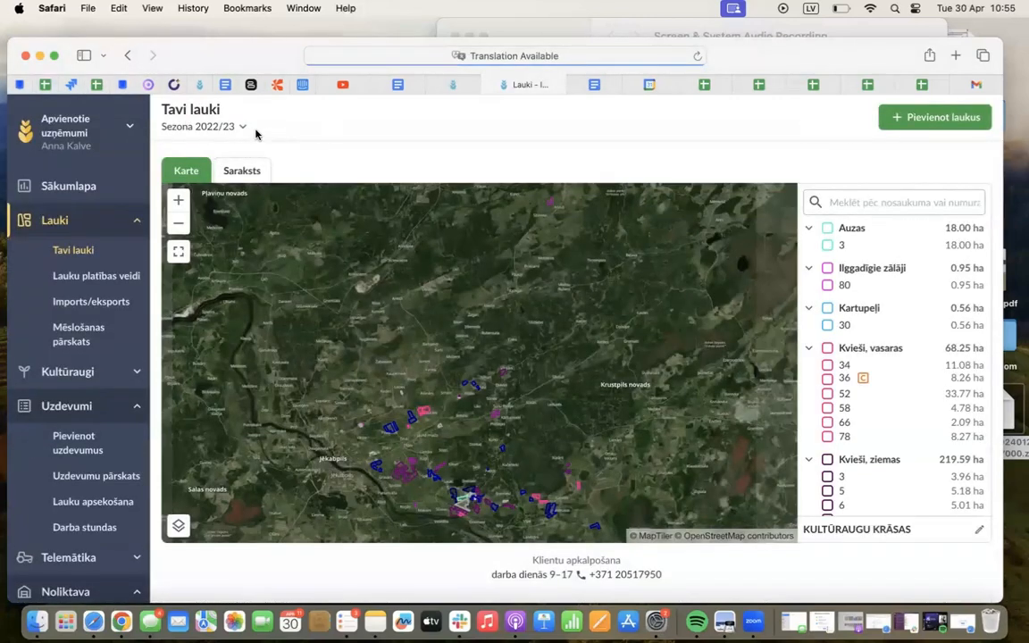
{"action": "left_click", "coordinate": [243, 128]}
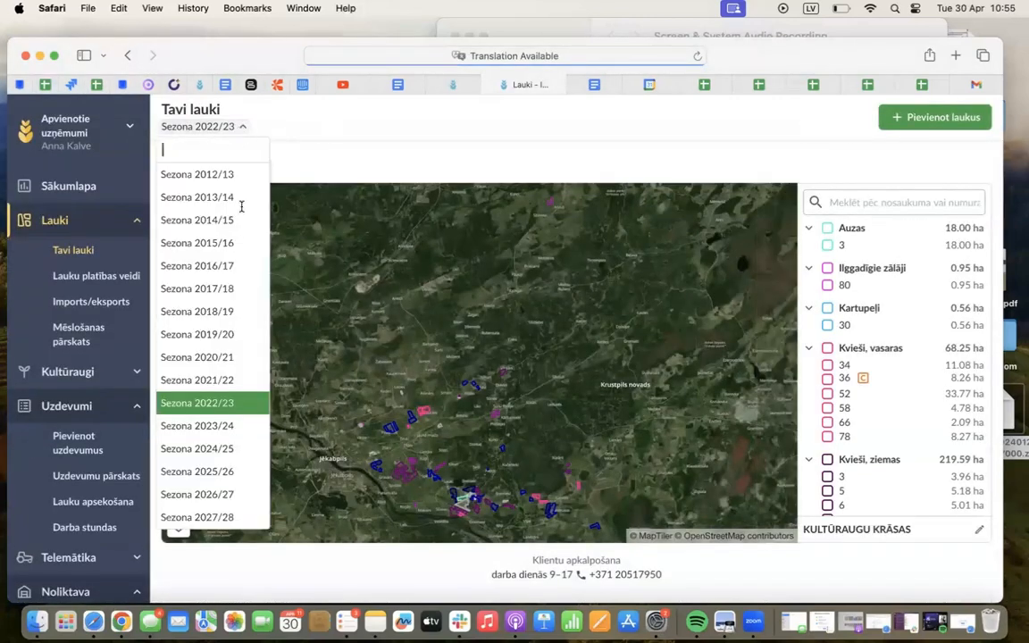
{"action": "left_click", "coordinate": [241, 426]}
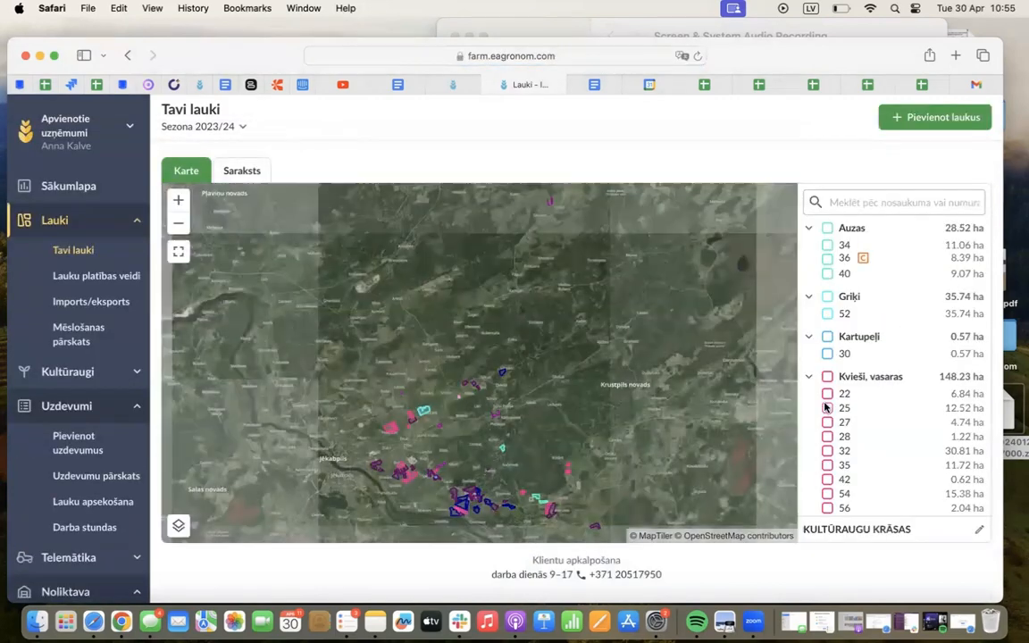
Choose Zaļmēslojums as the crop for field 25 under Kvieši, vasaras, and discard the change
{"action": "left_click", "coordinate": [826, 408]}
{"action": "left_click", "coordinate": [538, 503]}
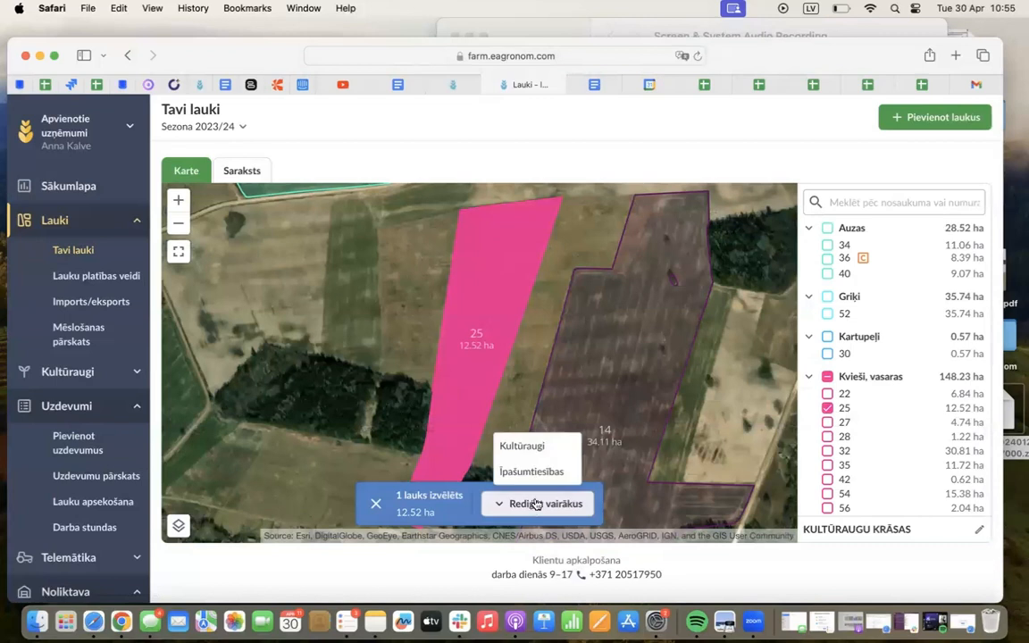
{"action": "left_click", "coordinate": [546, 449]}
{"action": "left_click", "coordinate": [908, 174]}
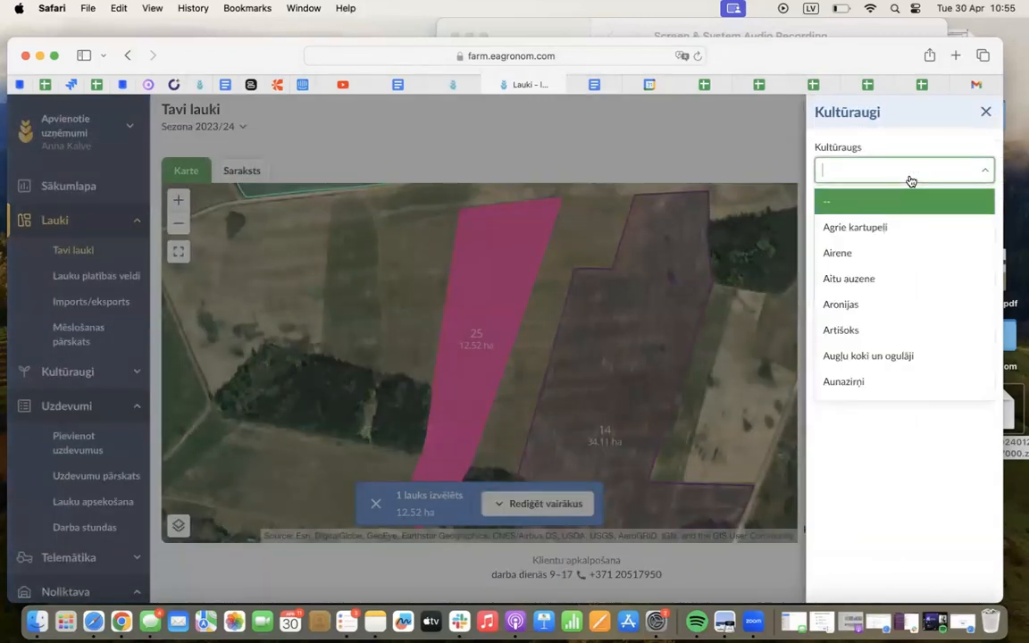
{"action": "type", "text": "za\\"}
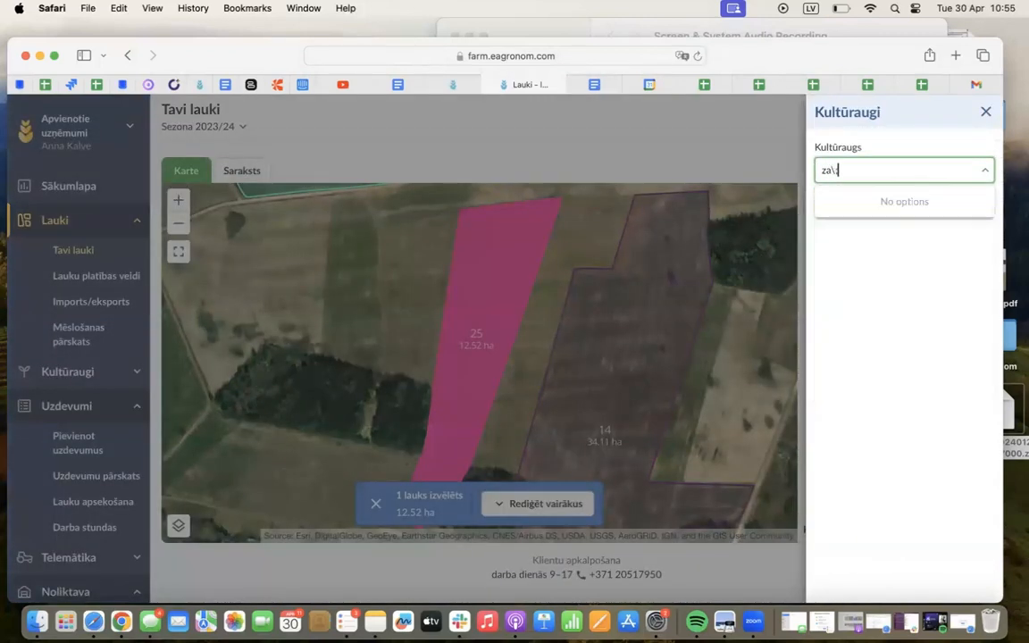
{"action": "key", "text": "BackSpace"}
{"action": "type", "text": "ļ"}
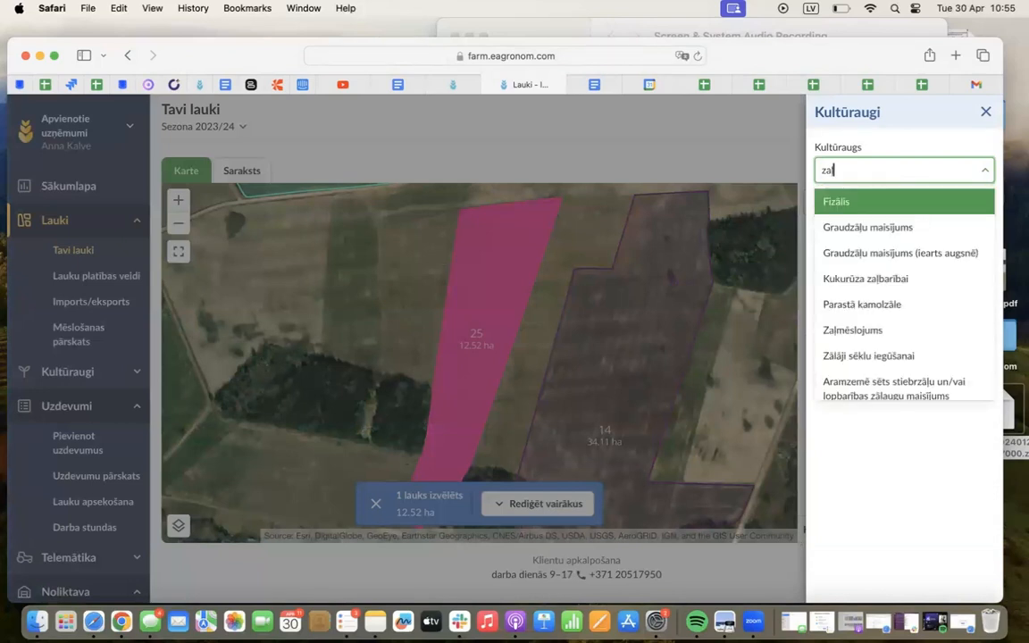
{"action": "type", "text": "mēsl"}
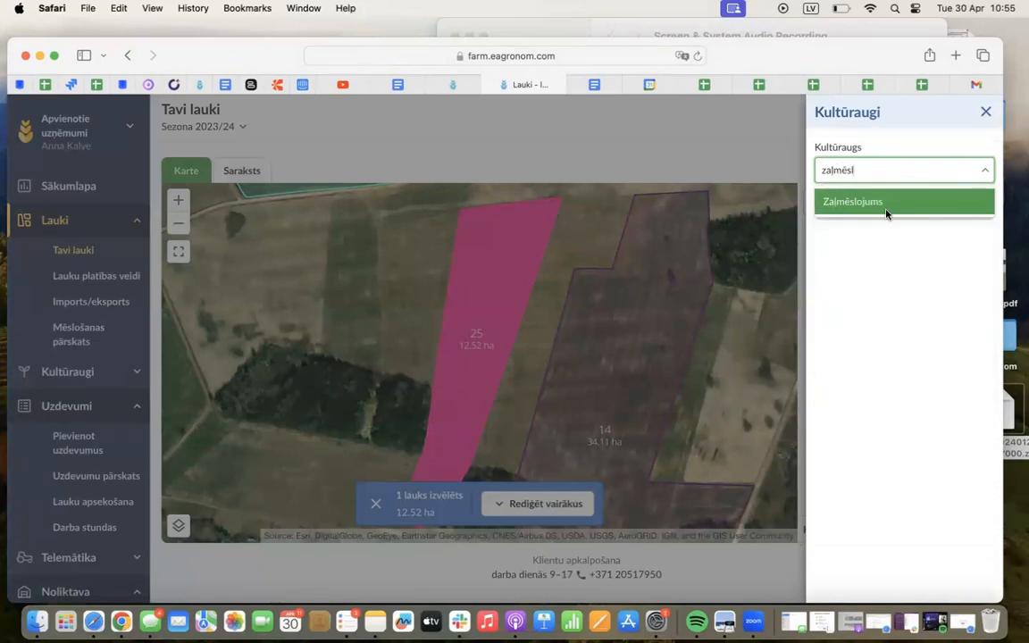
{"action": "left_click", "coordinate": [852, 202]}
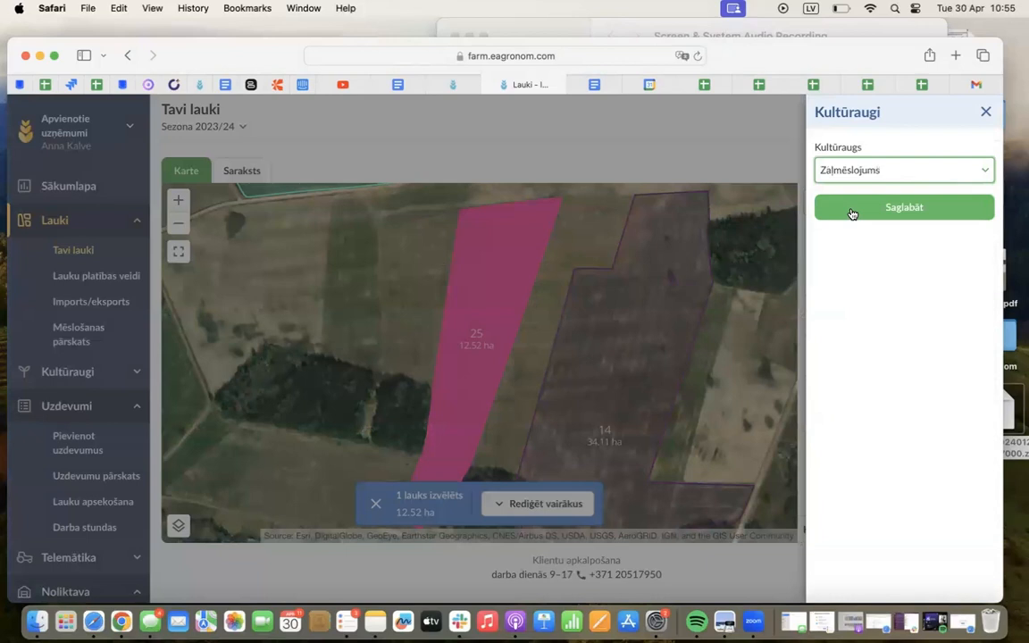
{"action": "left_click", "coordinate": [985, 113]}
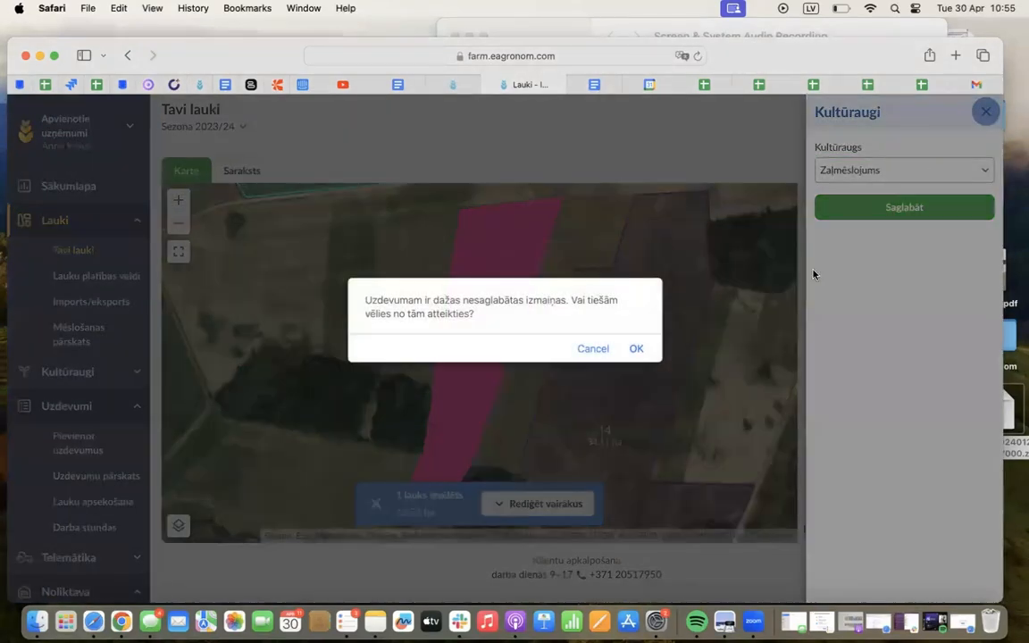
{"action": "left_click", "coordinate": [637, 347]}
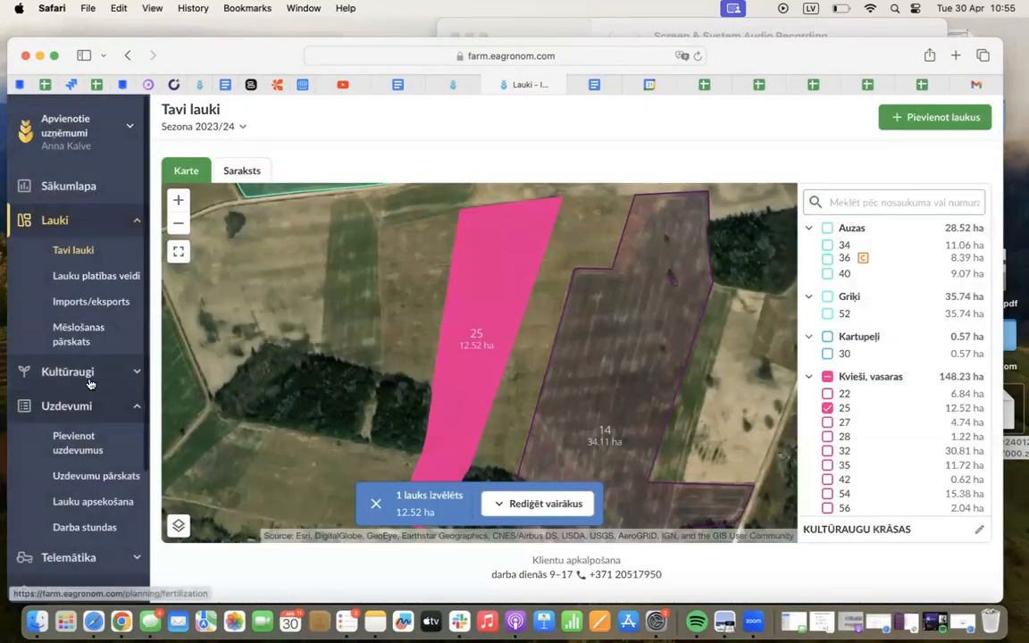
Return to the warehouse overview and collapse the transactions of 80% etiķskābe, Agrie kartupeļi, Alister Grande 190 OD, Dīzelis and Kartupeļi (Zenia C3)
{"action": "scroll", "coordinate": [71, 437], "scroll_direction": "down", "scroll_amount": 3}
{"action": "left_click", "coordinate": [90, 451]}
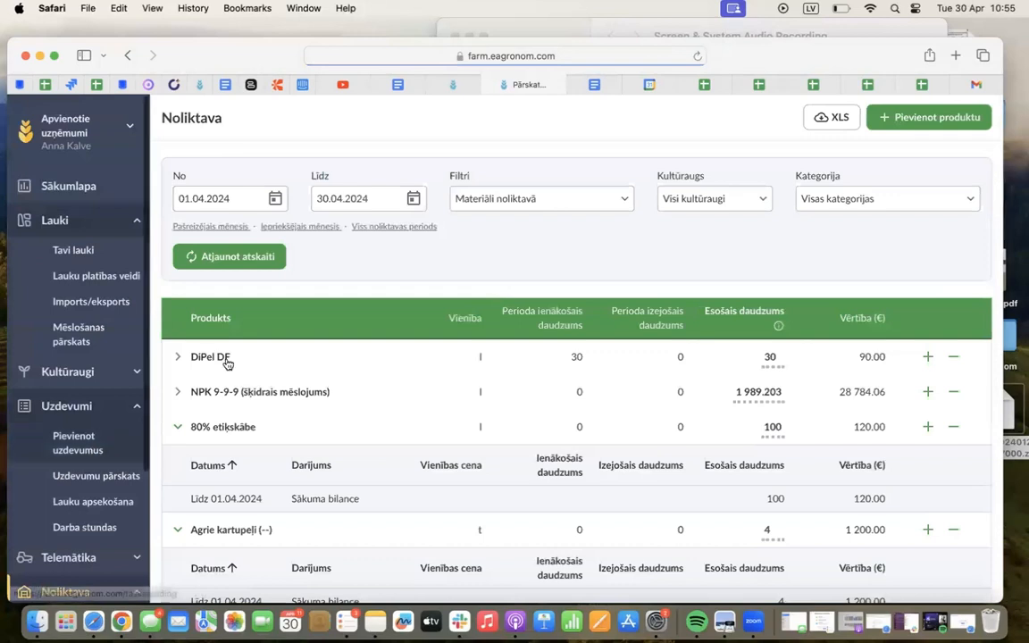
{"action": "left_click", "coordinate": [339, 430]}
{"action": "left_click", "coordinate": [314, 468]}
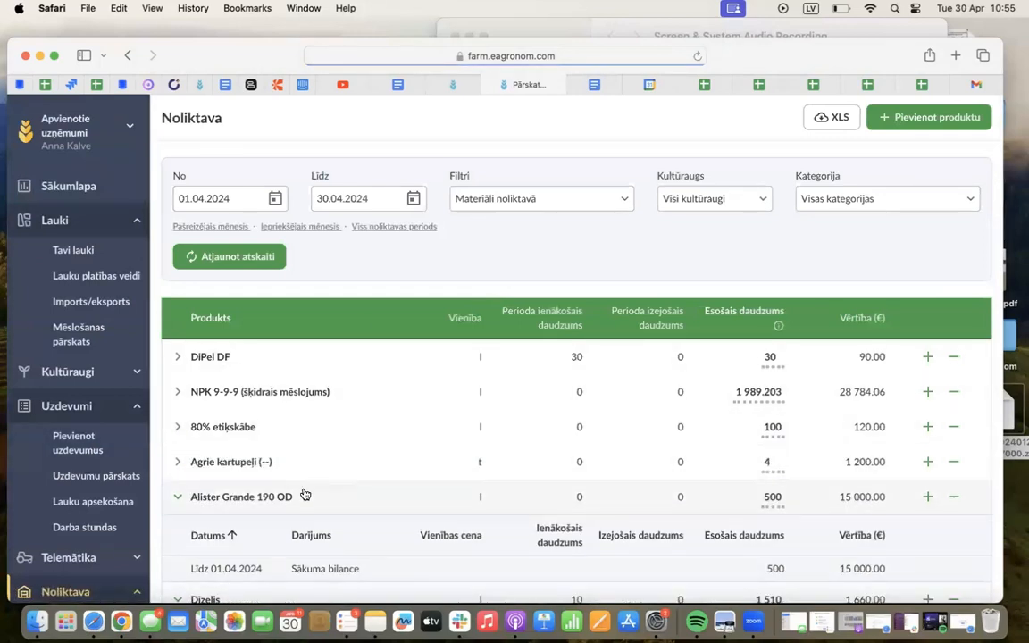
{"action": "left_click", "coordinate": [303, 493]}
{"action": "left_click", "coordinate": [282, 530]}
{"action": "scroll", "coordinate": [282, 530], "scroll_direction": "down", "scroll_amount": 5}
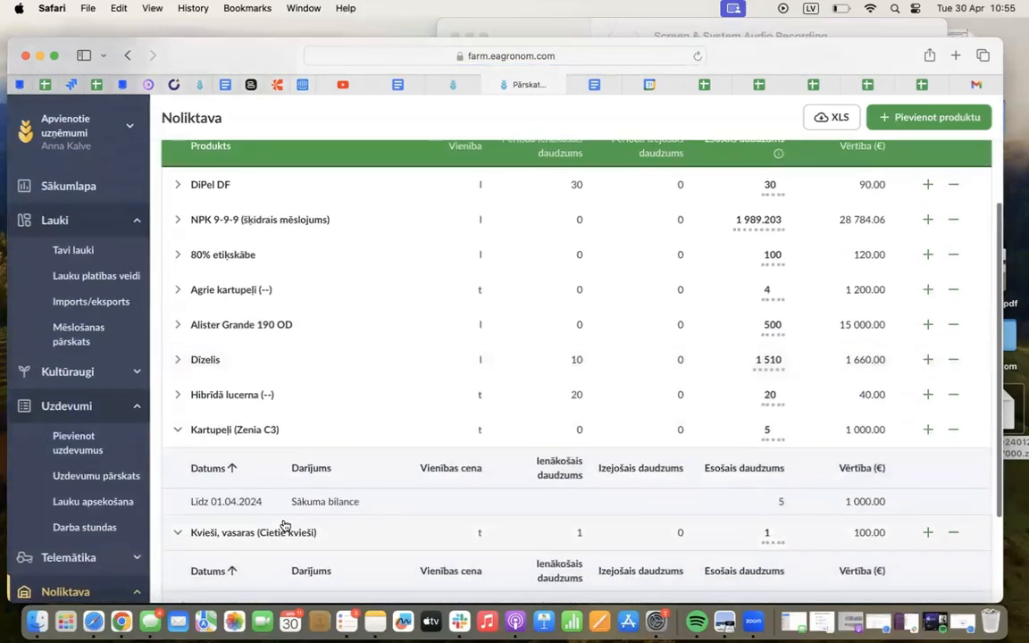
{"action": "left_click", "coordinate": [351, 433]}
Delete the 25.04.2024 receipt of 1 t Kvieši, vasaras (Cietie kvieši) from the warehouse
{"action": "scroll", "coordinate": [351, 437], "scroll_direction": "down", "scroll_amount": 2}
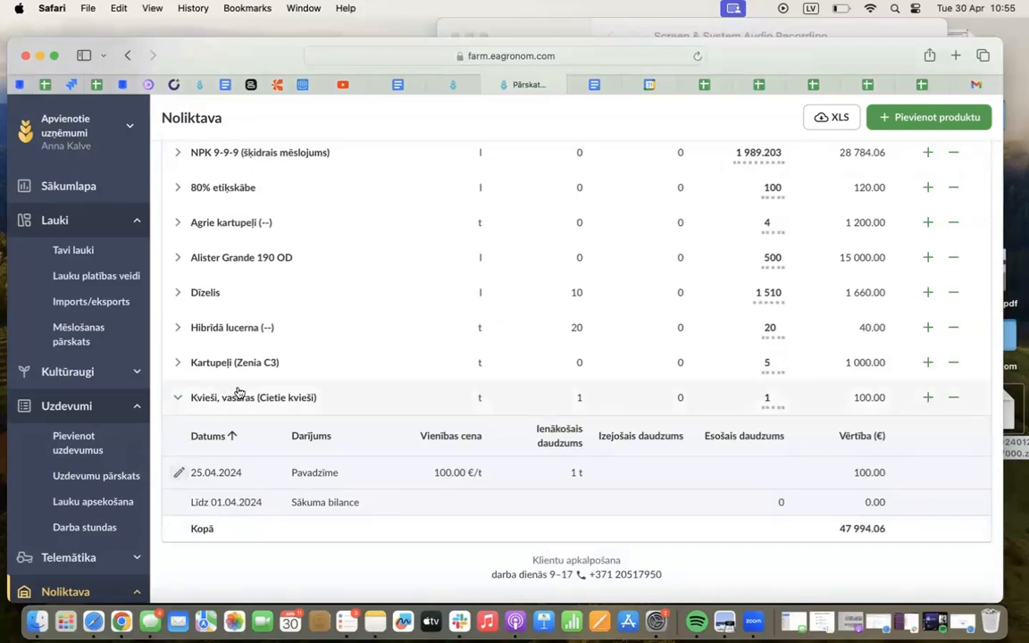
{"action": "left_click", "coordinate": [178, 473]}
{"action": "left_click", "coordinate": [237, 500]}
{"action": "scroll", "coordinate": [225, 533], "scroll_direction": "down", "scroll_amount": 3}
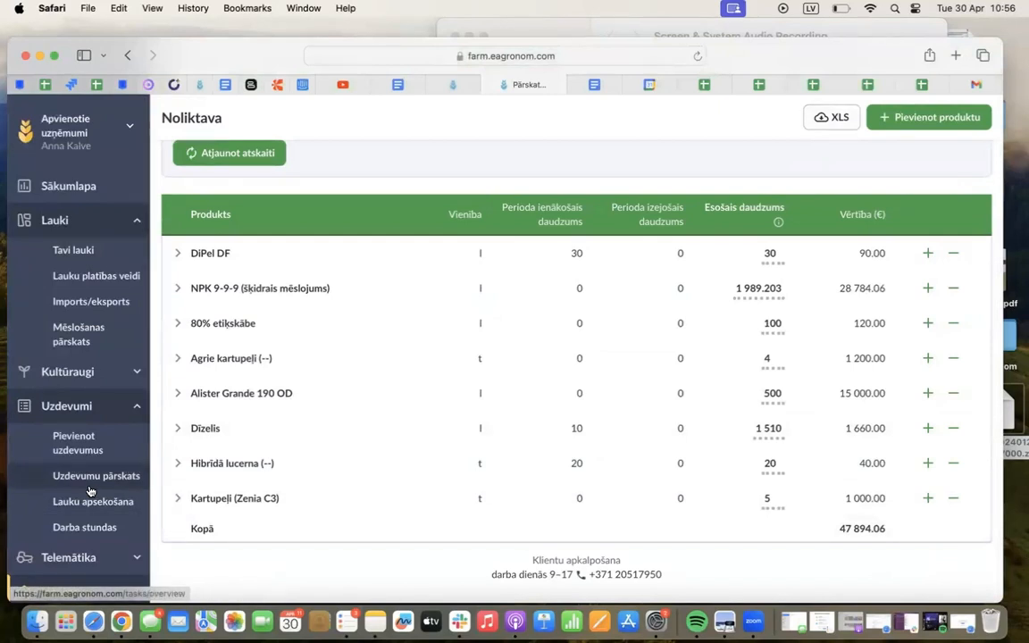
Collapse the Noliktava, Lauki and Uzdevumi groups in the navigation
{"action": "scroll", "coordinate": [89, 490], "scroll_direction": "down", "scroll_amount": 4}
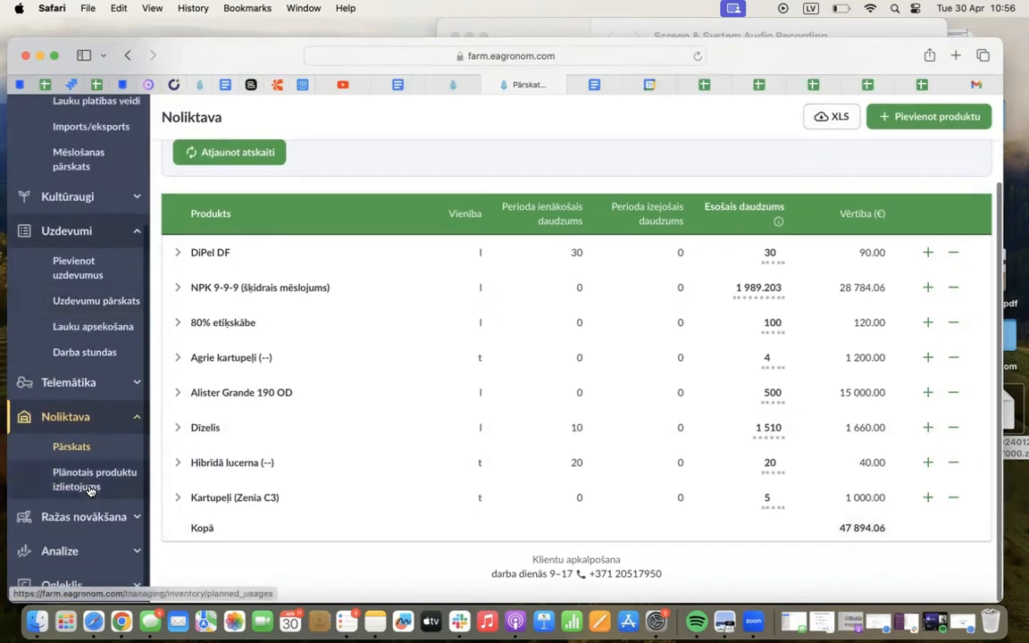
{"action": "left_click", "coordinate": [79, 417]}
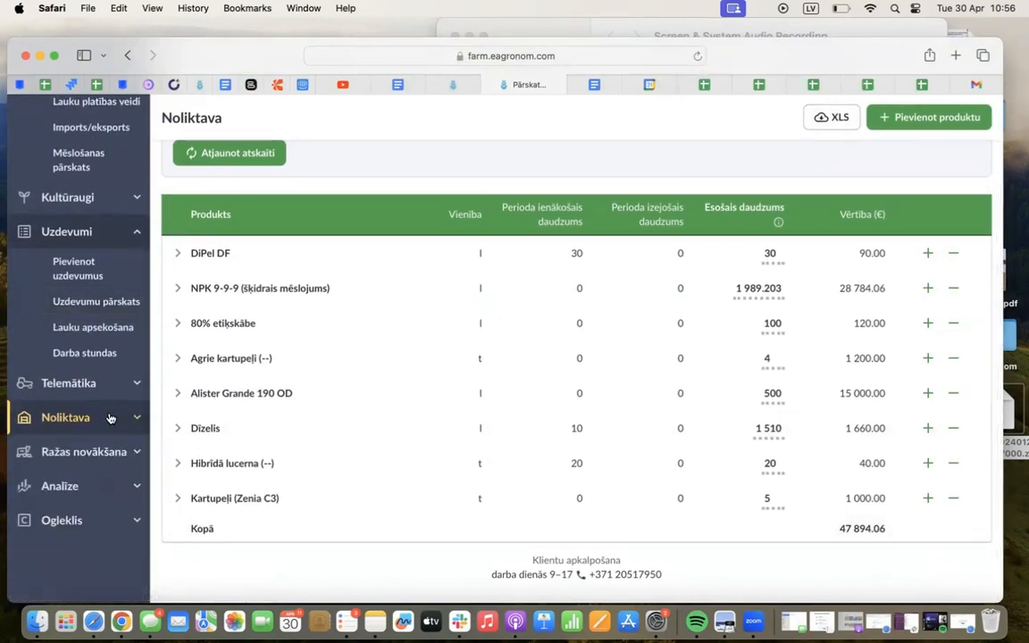
{"action": "scroll", "coordinate": [105, 273], "scroll_direction": "up", "scroll_amount": 2}
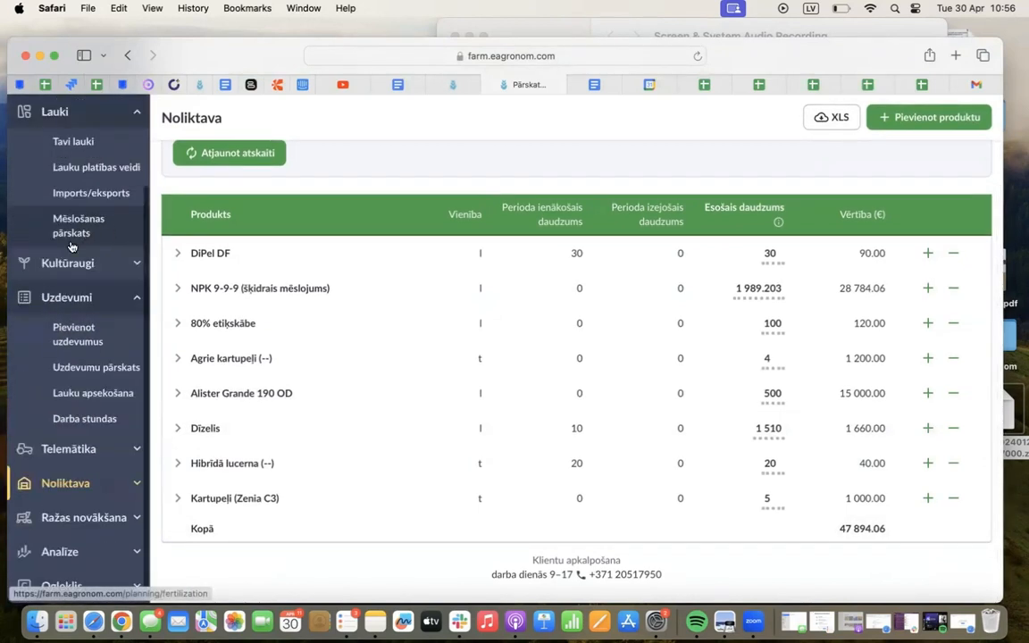
{"action": "scroll", "coordinate": [104, 210], "scroll_direction": "up", "scroll_amount": 3}
{"action": "left_click", "coordinate": [101, 214]}
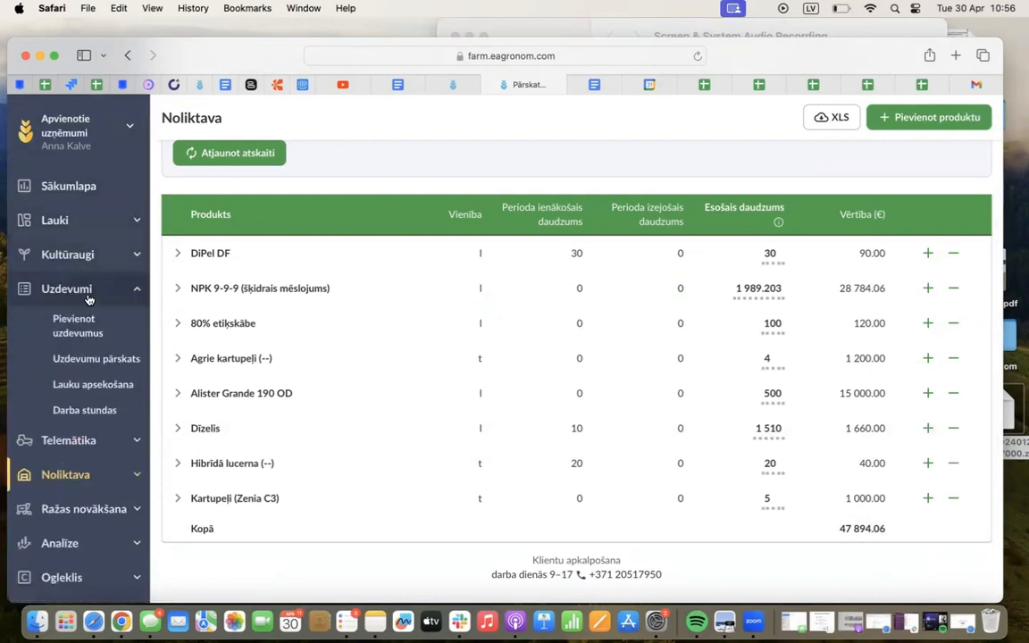
{"action": "left_click", "coordinate": [87, 290]}
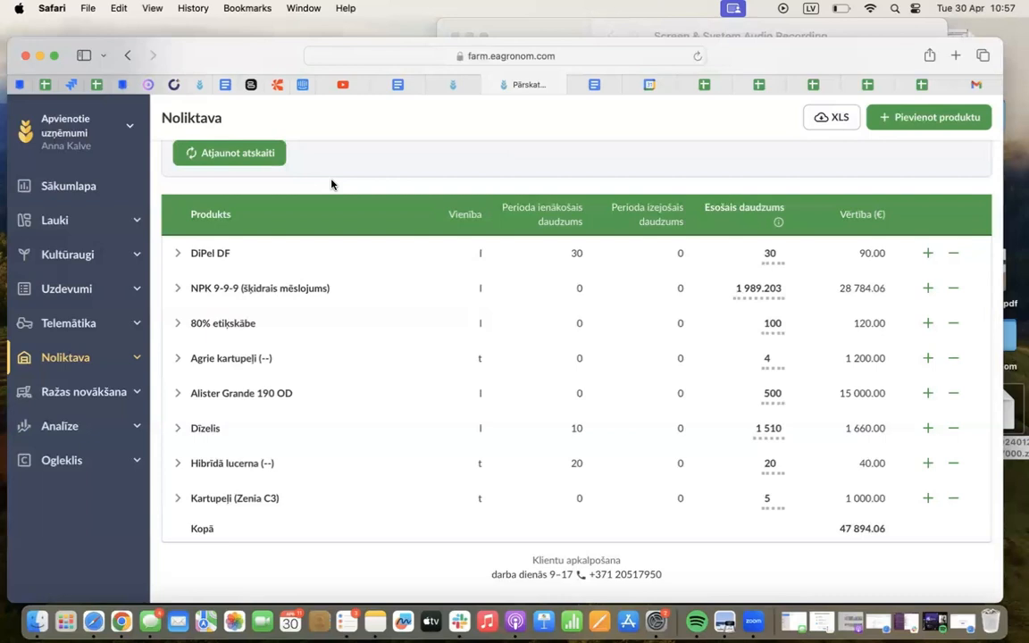
Search the task types for "piev" in a new task for field 34 under Auzas, and discard the task
{"action": "left_click", "coordinate": [62, 289]}
{"action": "left_click", "coordinate": [94, 331]}
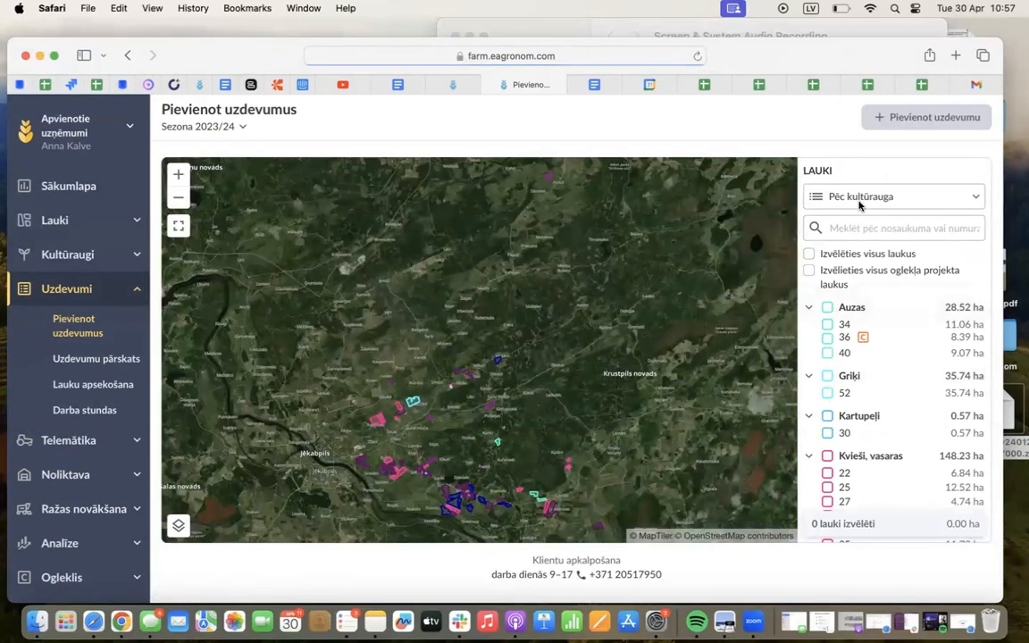
{"action": "left_click", "coordinate": [828, 324]}
{"action": "left_click", "coordinate": [945, 114]}
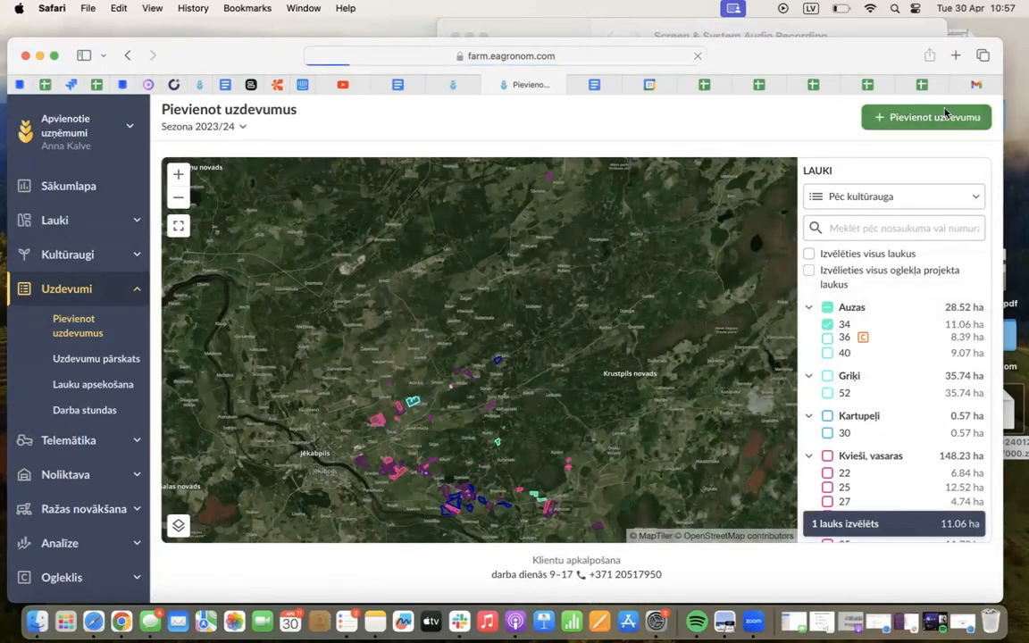
{"action": "type", "text": "p"}
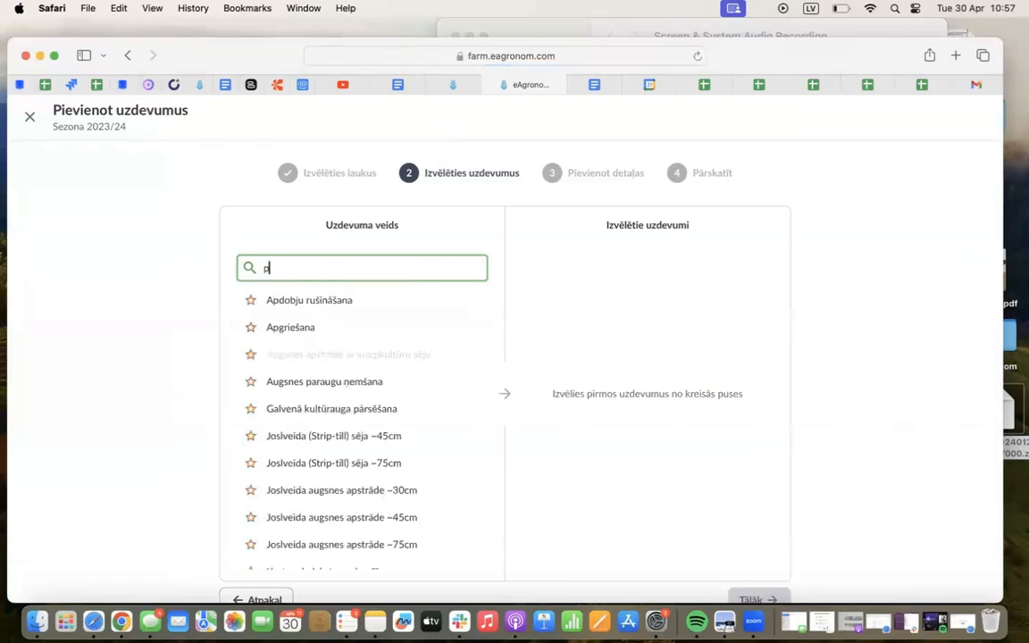
{"action": "type", "text": "iev"}
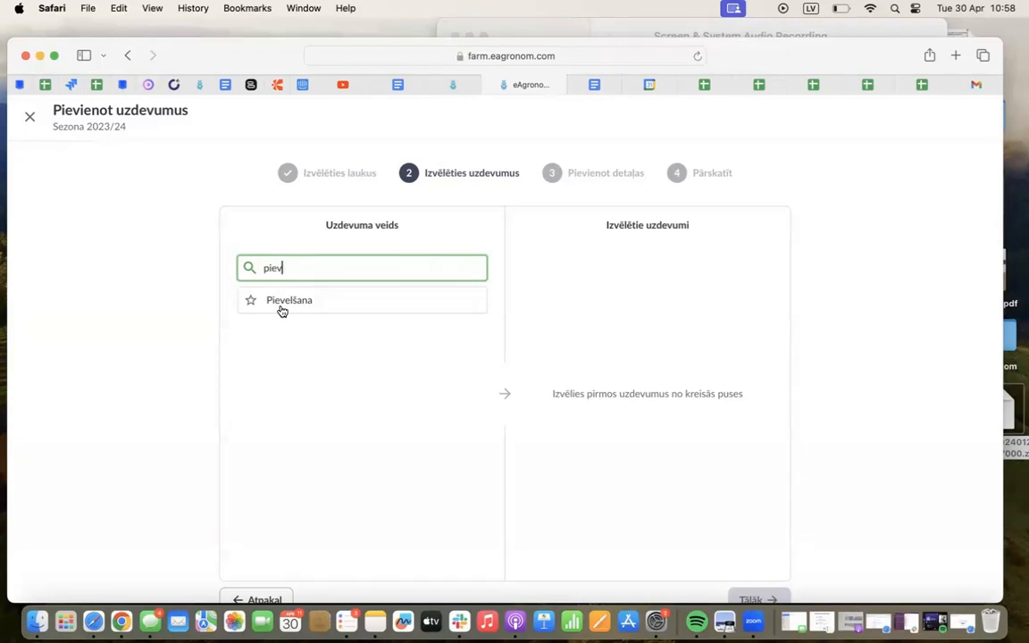
{"action": "key", "text": "XF86AudioRaiseVolume"}
{"action": "key", "text": "XF86AudioRaiseVolume"}
{"action": "left_click", "coordinate": [33, 119]}
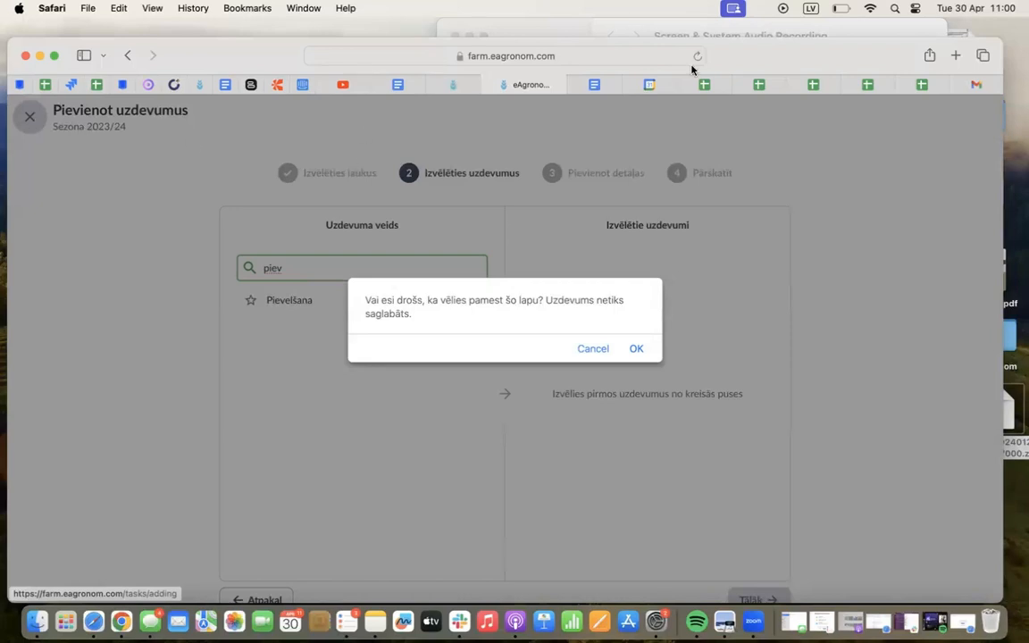
{"action": "left_click", "coordinate": [631, 352]}
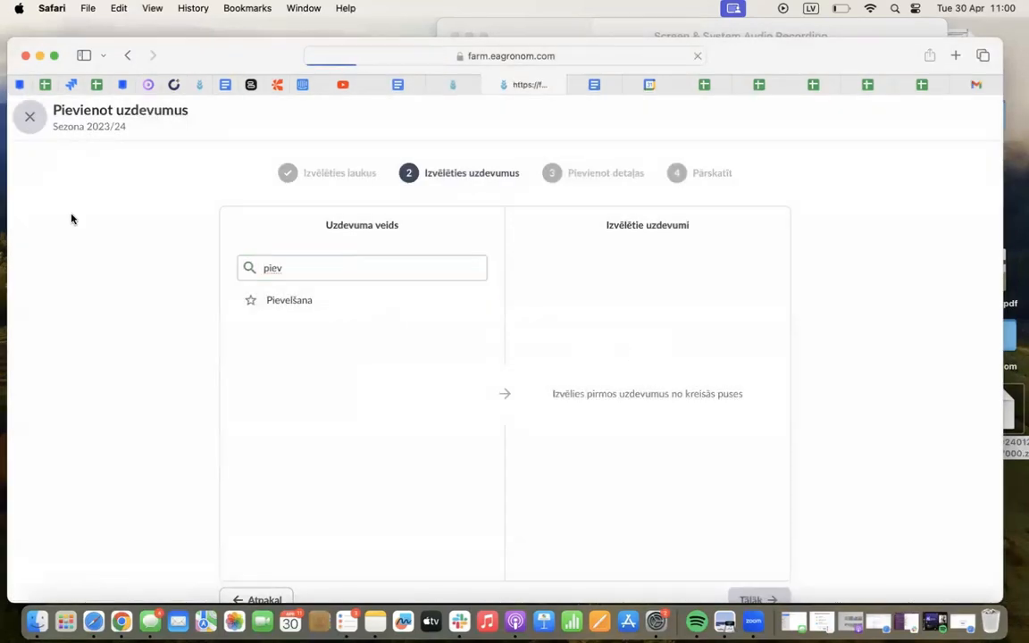
Open the crop plan and examine the variety, crop and straw-handling choices of field 1 for season 2023/24
{"action": "left_click", "coordinate": [114, 257]}
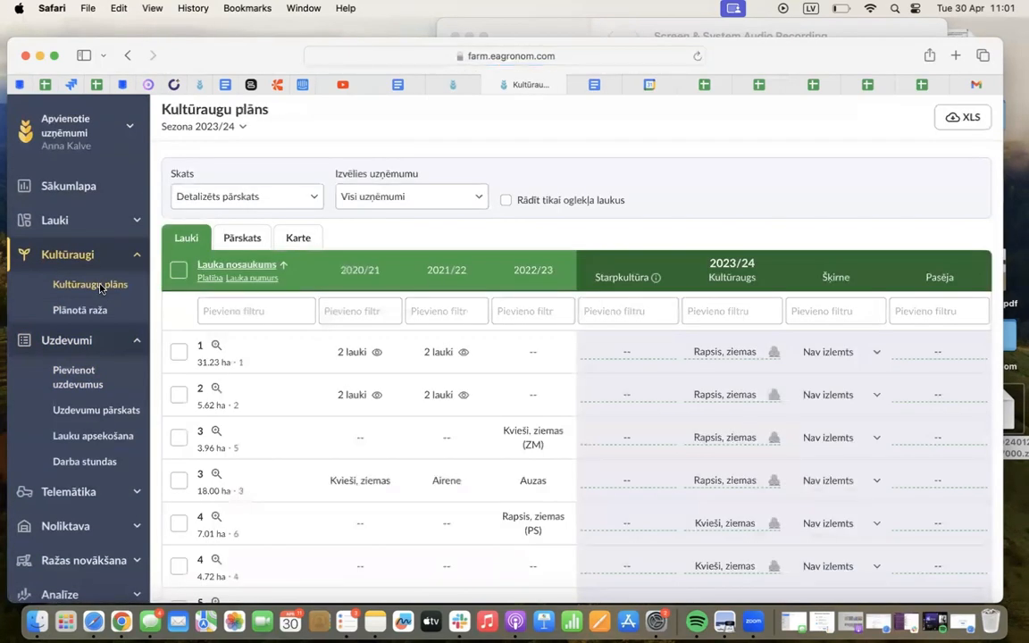
{"action": "left_click", "coordinate": [855, 355]}
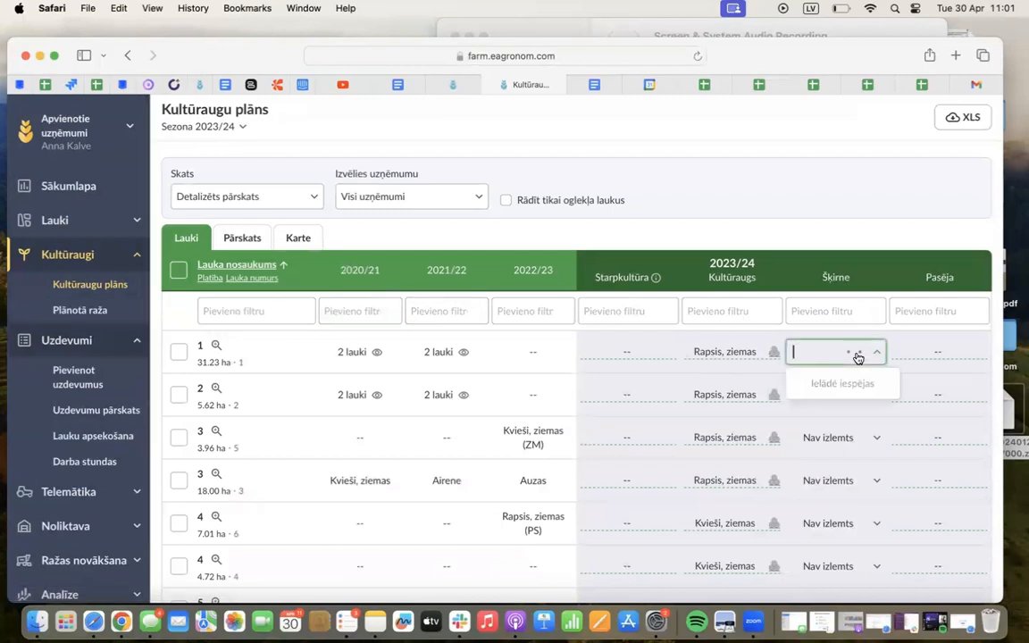
{"action": "left_click", "coordinate": [737, 357]}
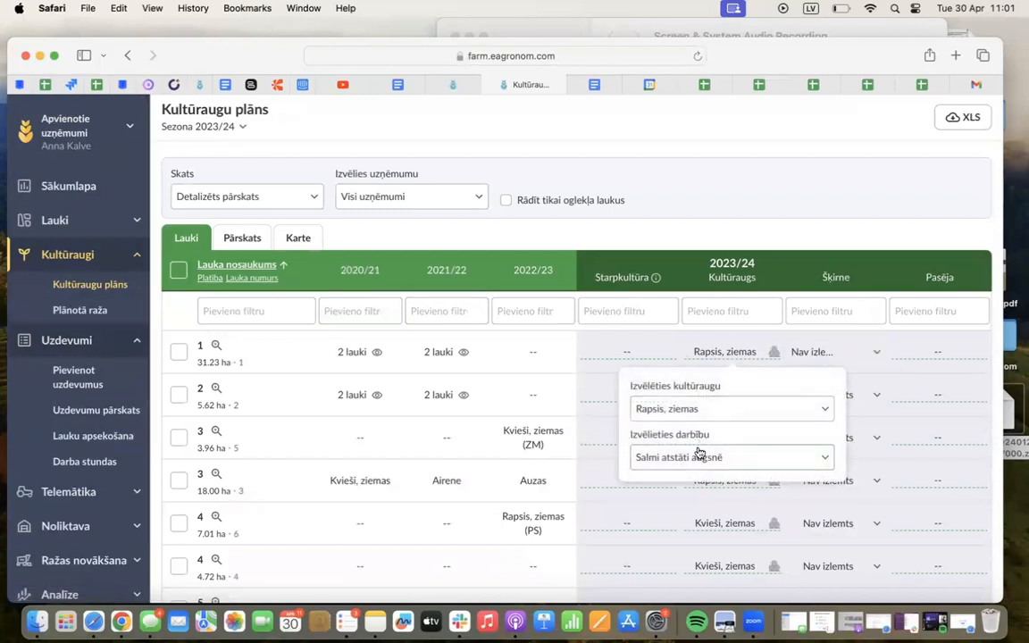
{"action": "left_click", "coordinate": [693, 458]}
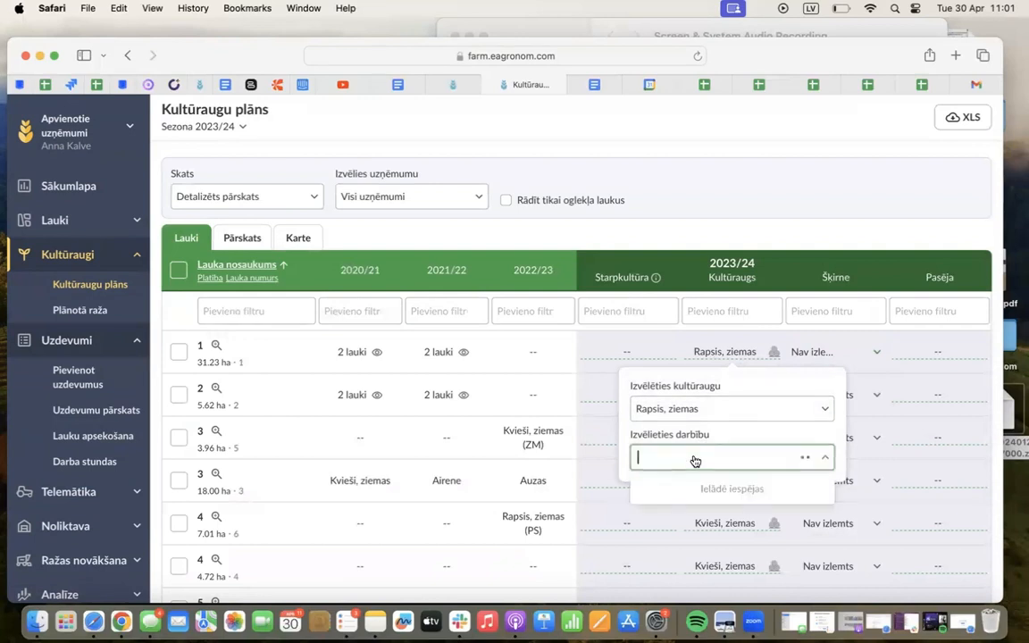
{"action": "left_click", "coordinate": [734, 224]}
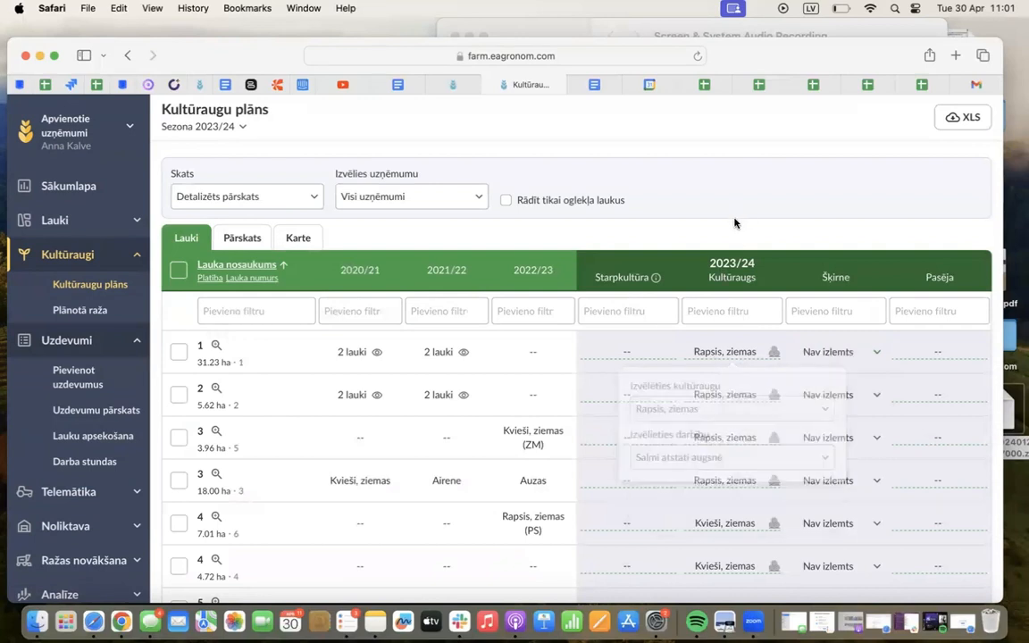